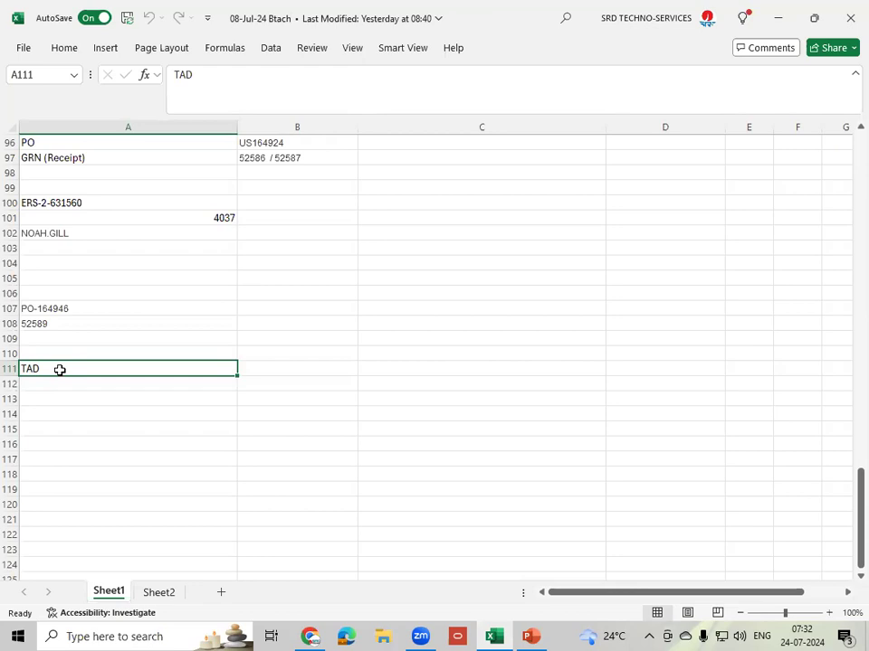
# - Append /TAB to the TAD note in cell A111 so it reads TAD/TAB
pyautogui.doubleClick(60, 369)
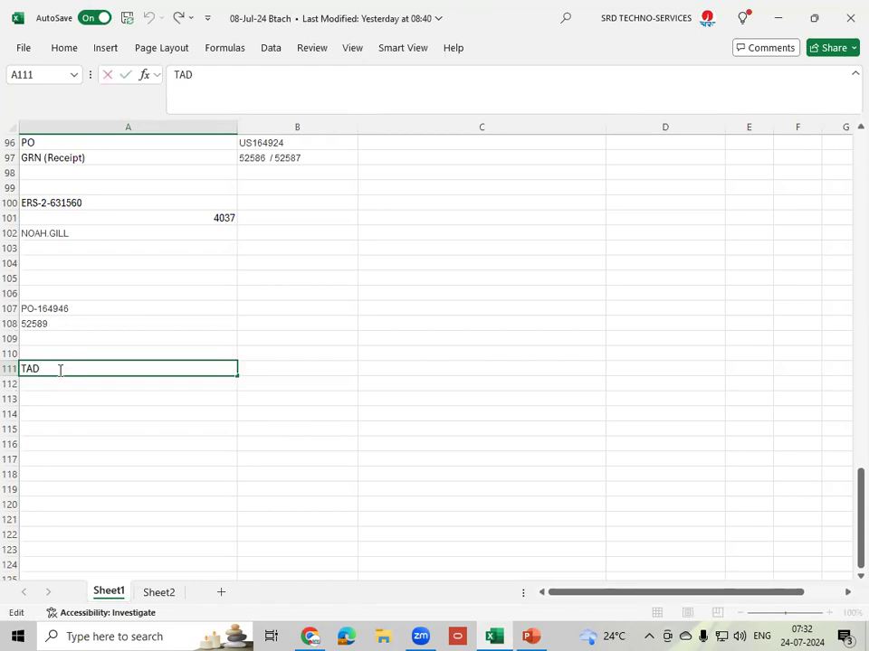
pyautogui.write('/TAB')
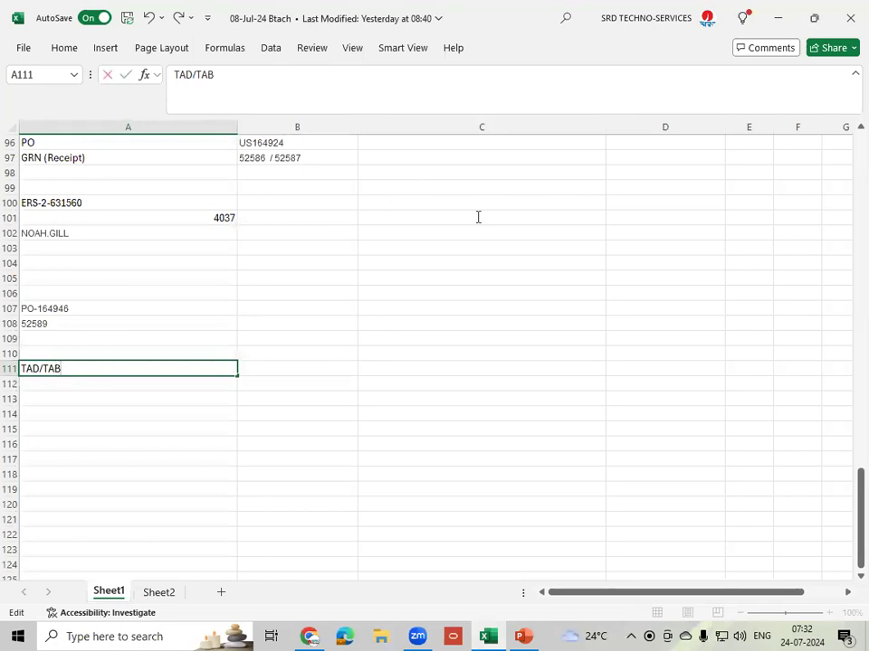
pyautogui.hotkey('alt', 'Tab')
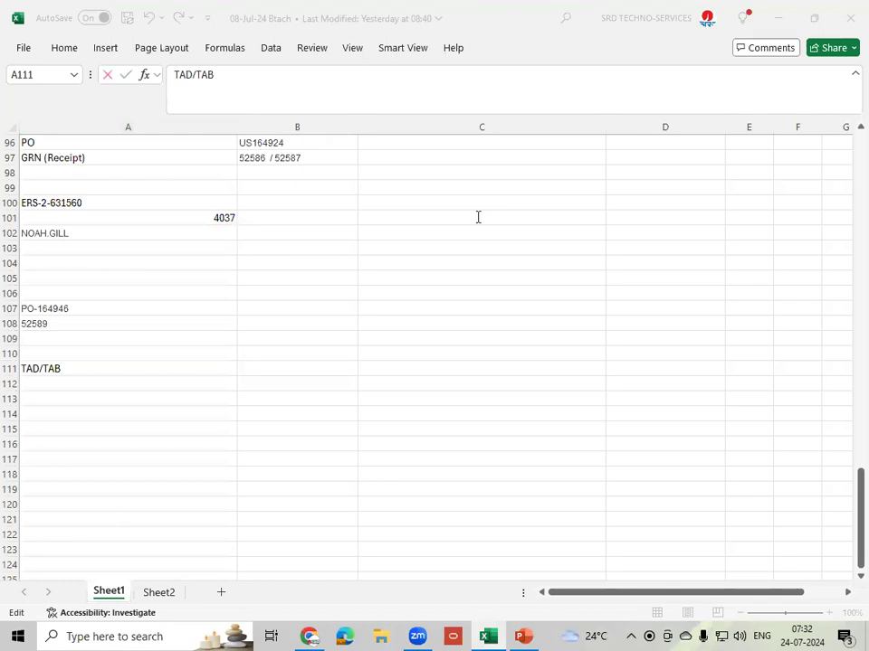
pyautogui.click(87, 369)
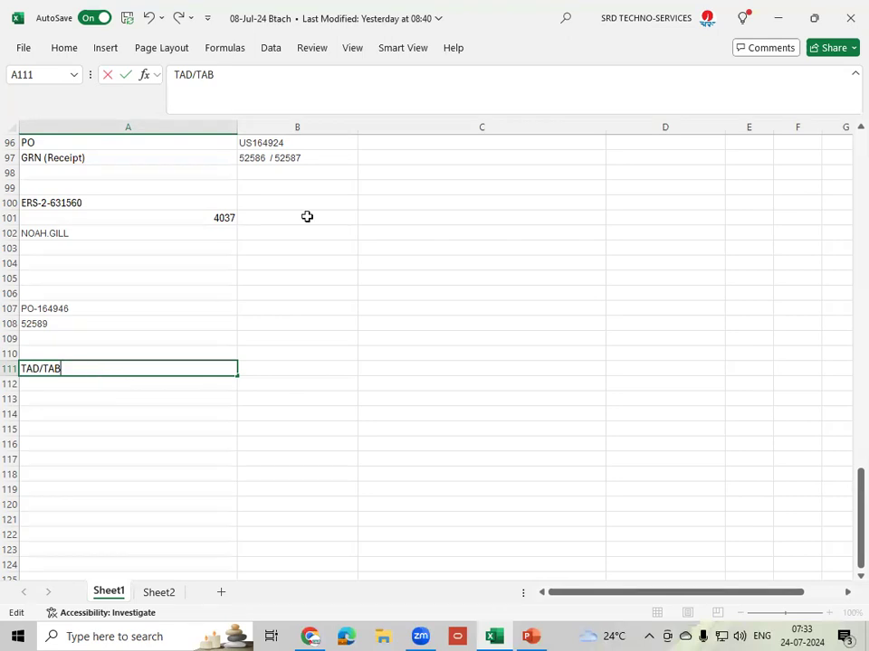
pyautogui.hotkey('alt', 'Tab')
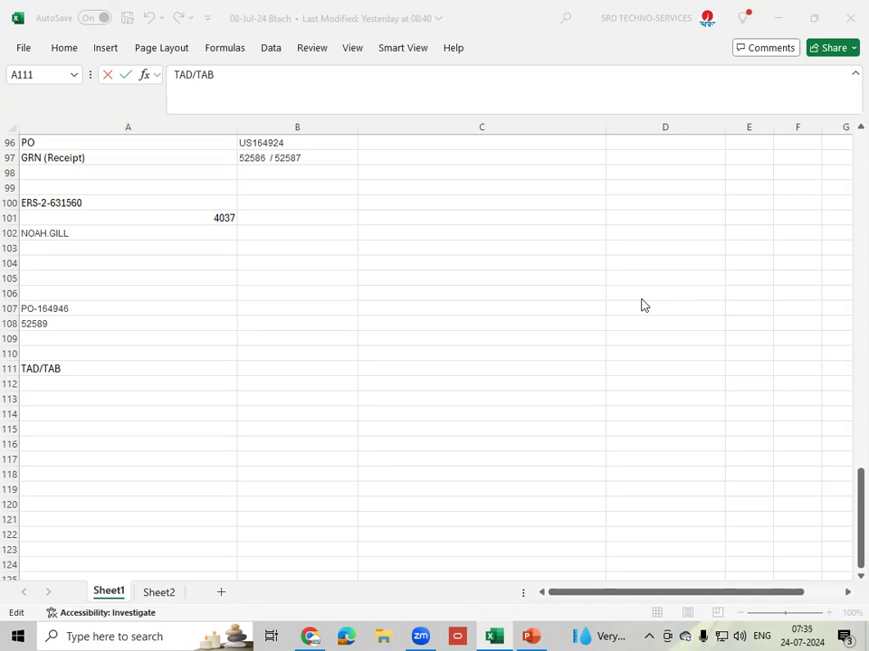
# - Enter Account Rule in cell A112 and Mapping Set in cell A113
pyautogui.click(85, 384)
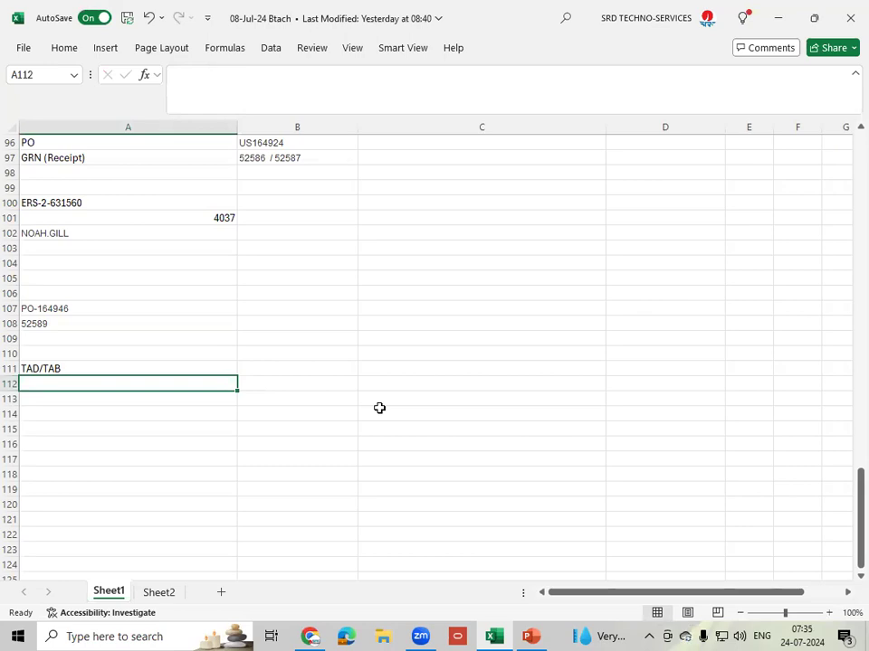
pyautogui.write('Account')
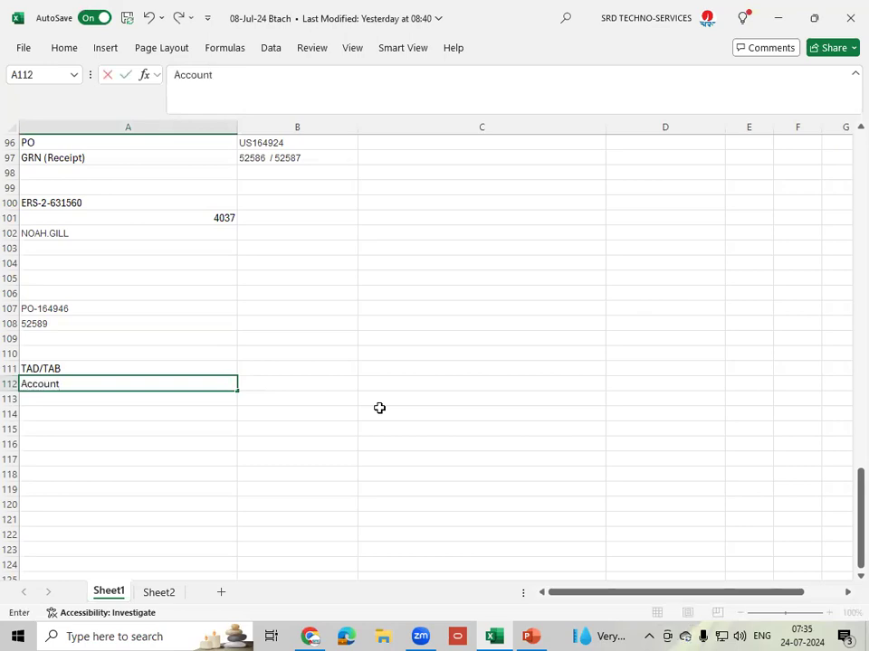
pyautogui.write(' Rule')
pyautogui.press('Return')
pyautogui.write('Ma')
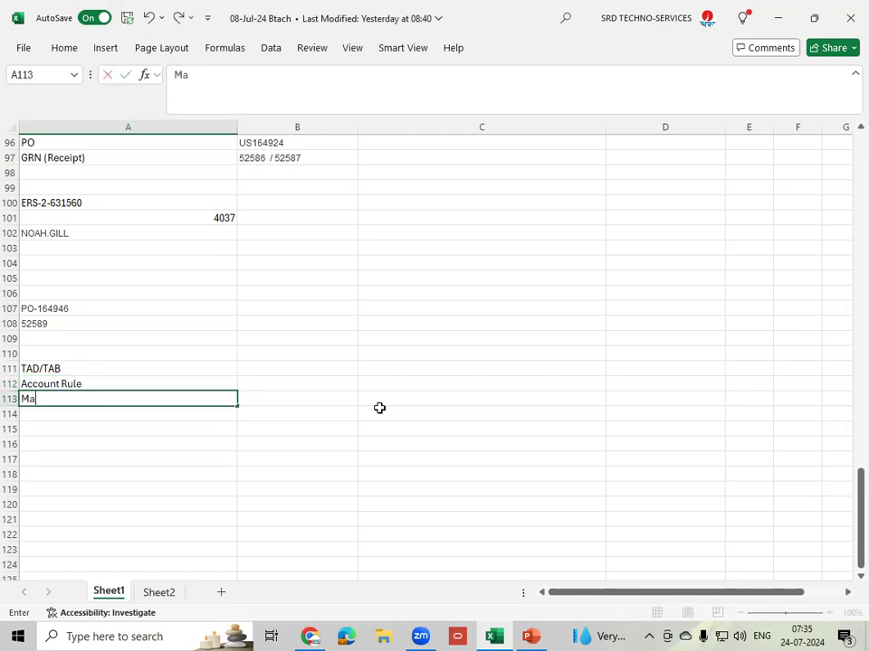
pyautogui.write('pping Set')
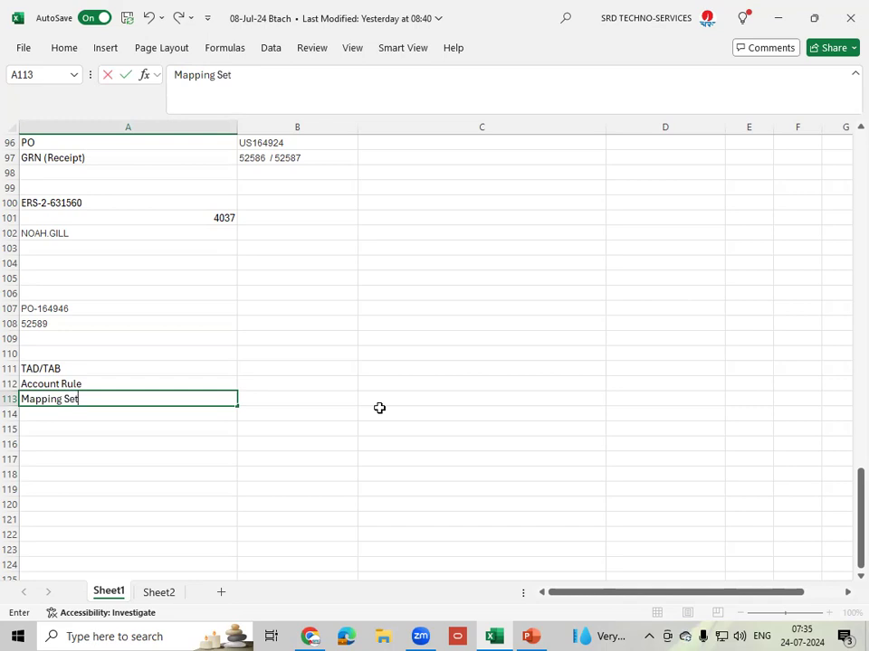
pyautogui.click(275, 402)
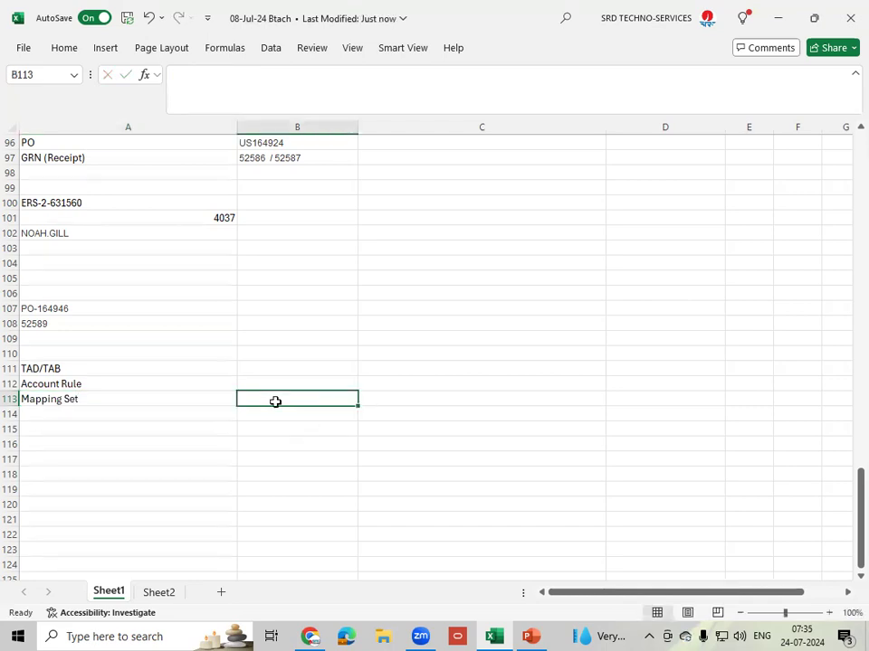
# - Review the Mapping Set, Account Rule and TAD/TAB notes by selecting each cell
pyautogui.click(101, 398)
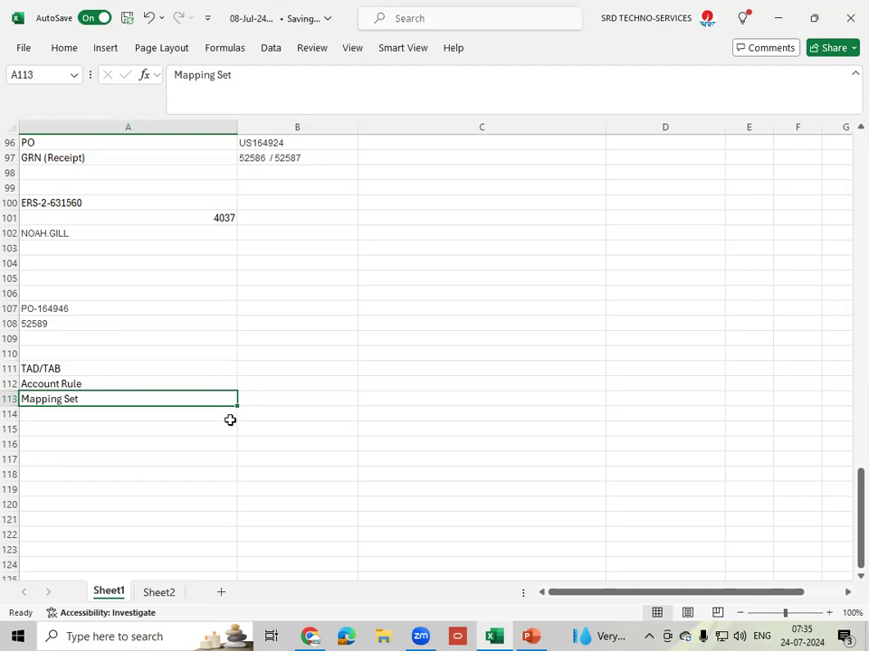
pyautogui.click(98, 384)
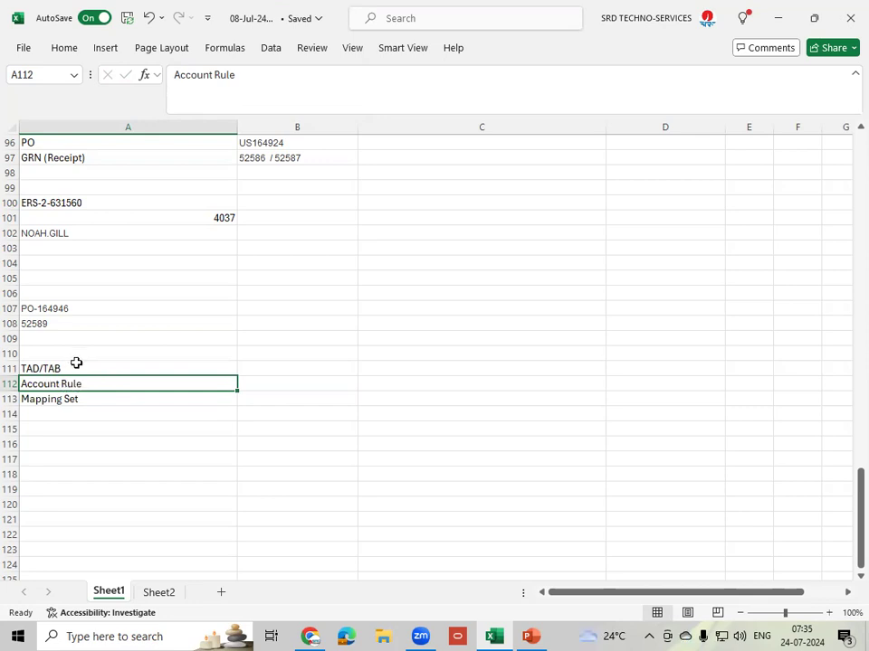
pyautogui.click(82, 368)
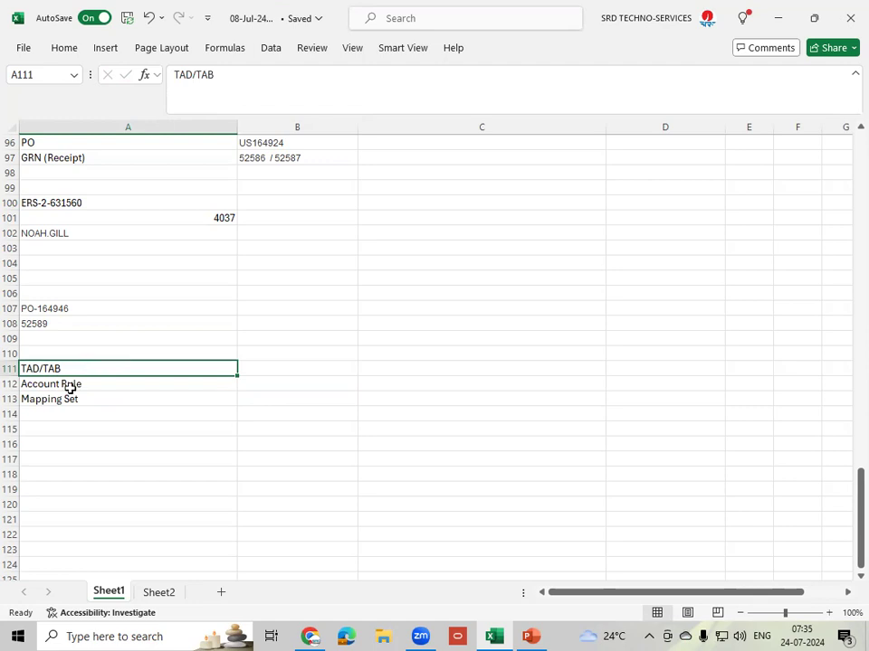
pyautogui.click(92, 399)
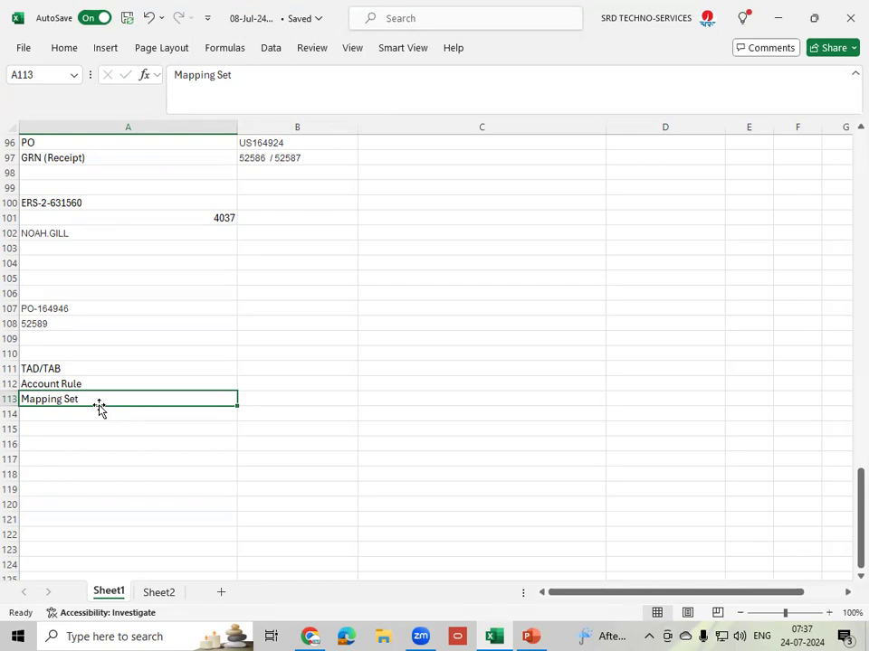
# - Type the heading 'Subledger Accounting Options for Purchasing' into empty cell A110 above TAD/TAB
pyautogui.scroll(-1, 99, 408)
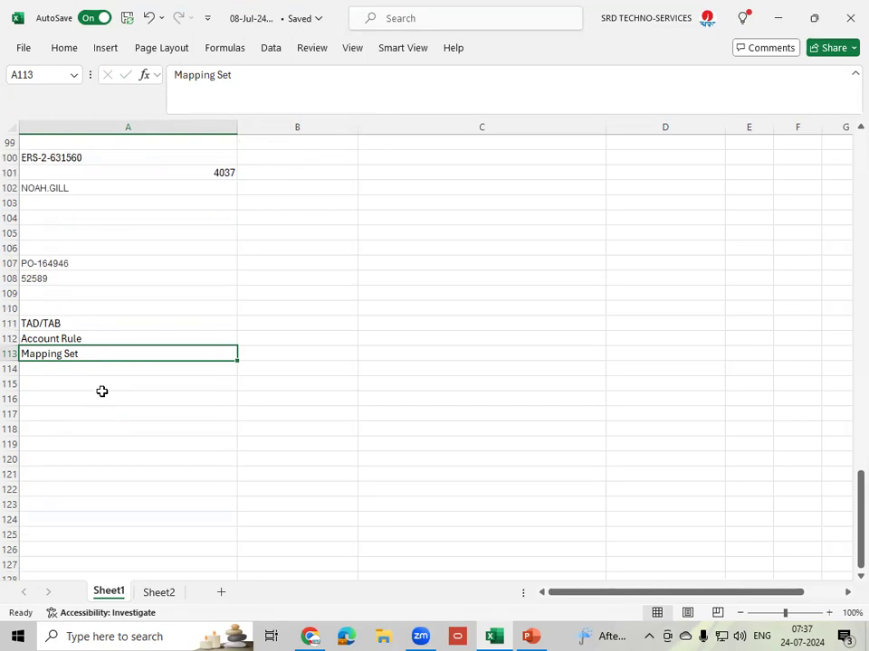
pyautogui.click(96, 339)
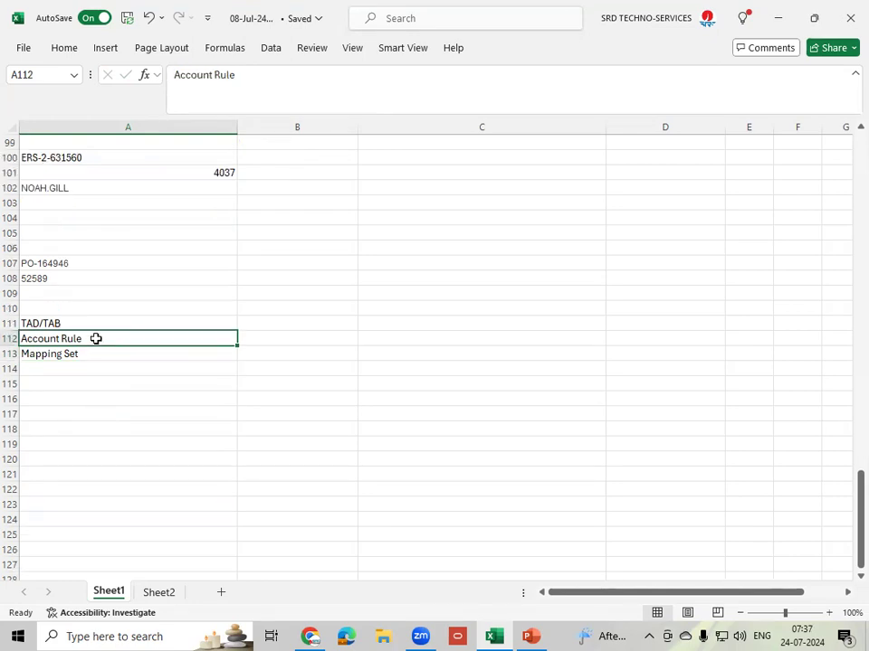
pyautogui.click(76, 323)
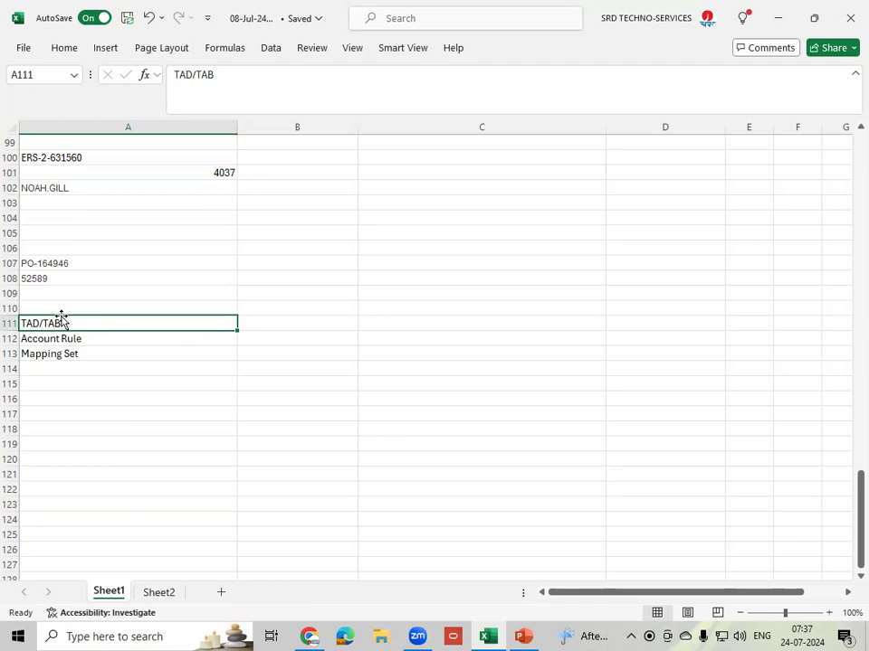
pyautogui.click(72, 306)
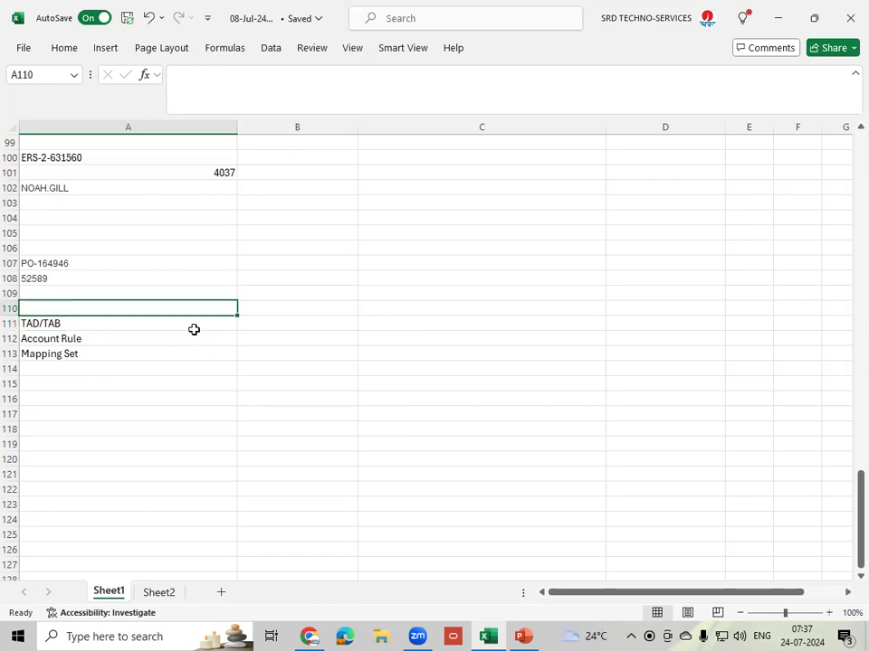
pyautogui.write('Supp')
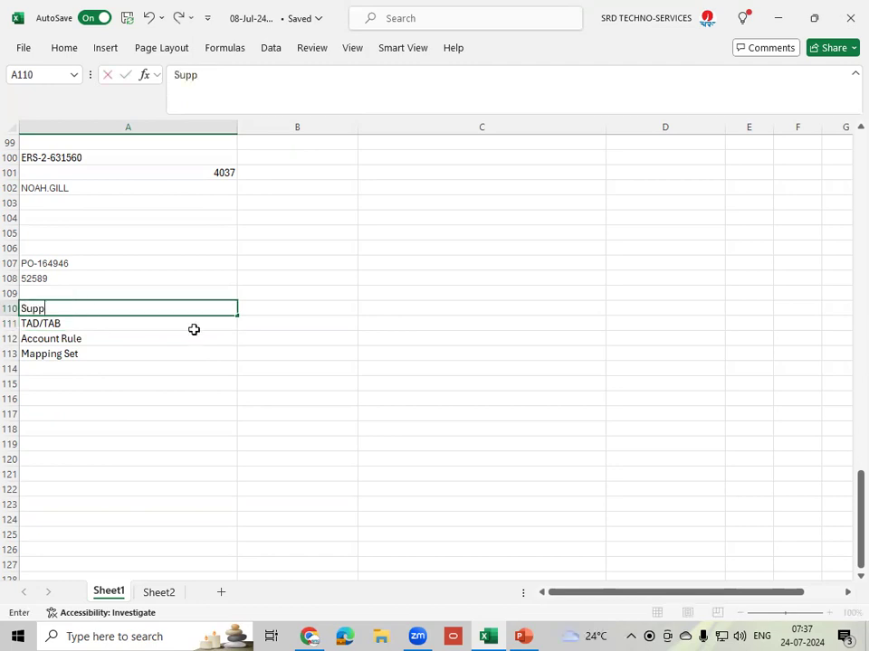
pyautogui.press('BackSpace')
pyautogui.press('BackSpace')
pyautogui.write('bledger Accoun')
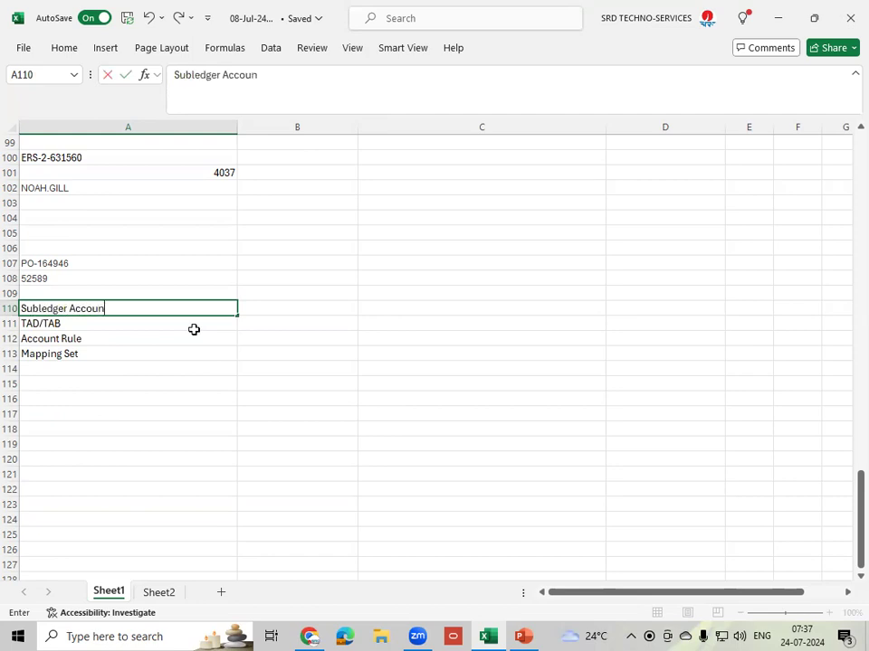
pyautogui.write('ting Options for Purchasing')
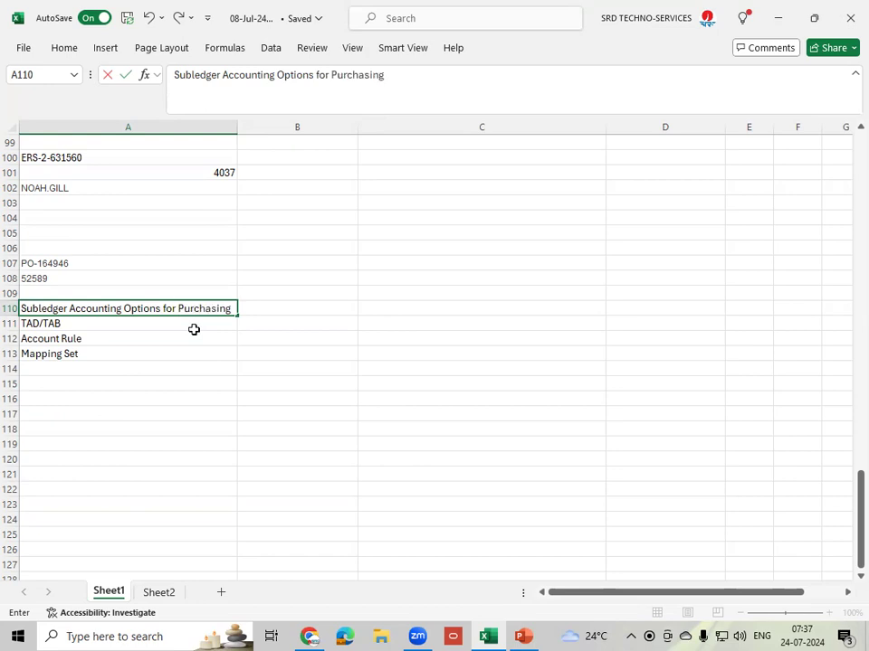
pyautogui.click(93, 368)
# - Apply All Borders to the note range A110:A113
pyautogui.moveTo(78, 311); pyautogui.dragTo(79, 357)
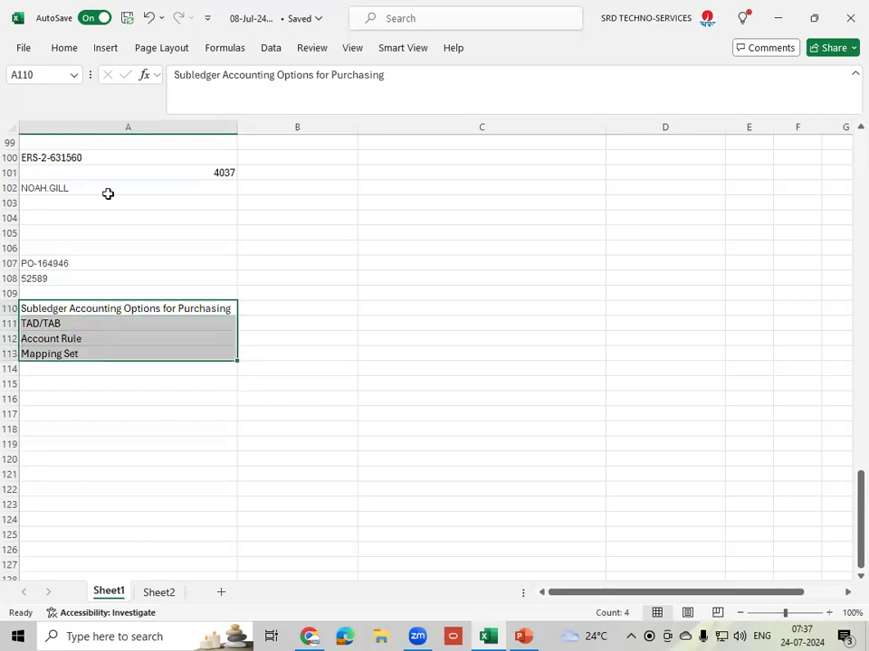
pyautogui.click(61, 51)
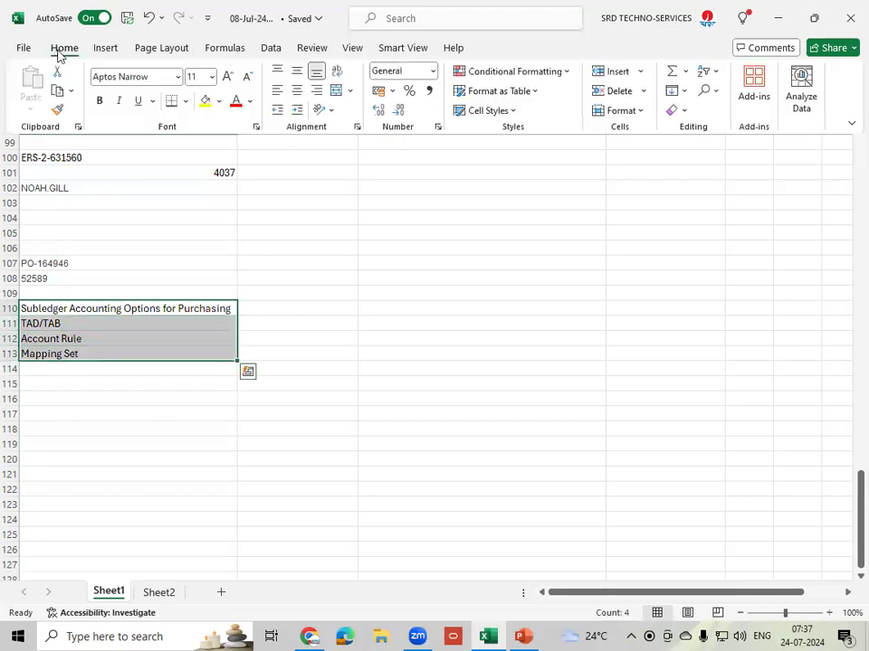
pyautogui.click(184, 100)
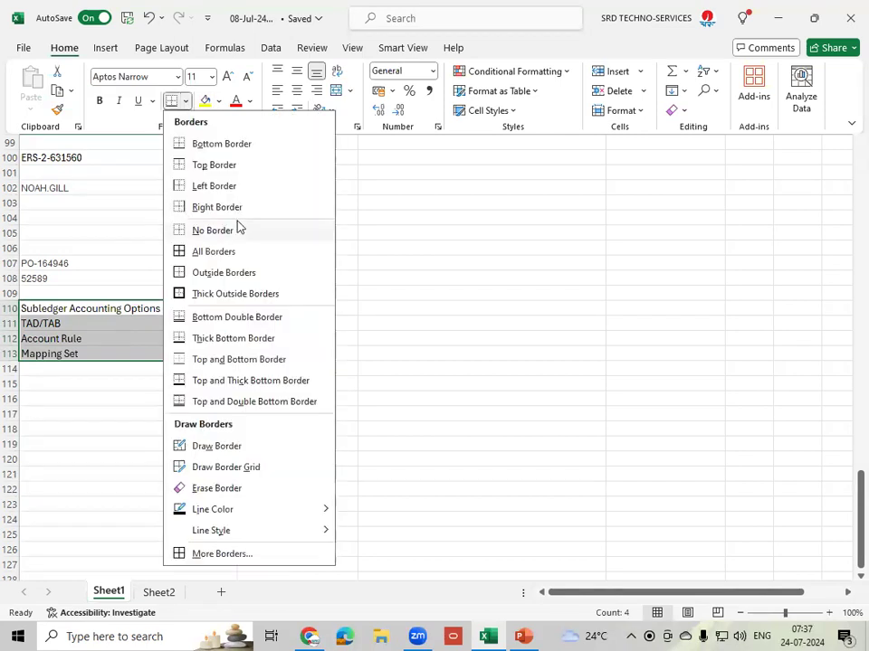
pyautogui.click(217, 253)
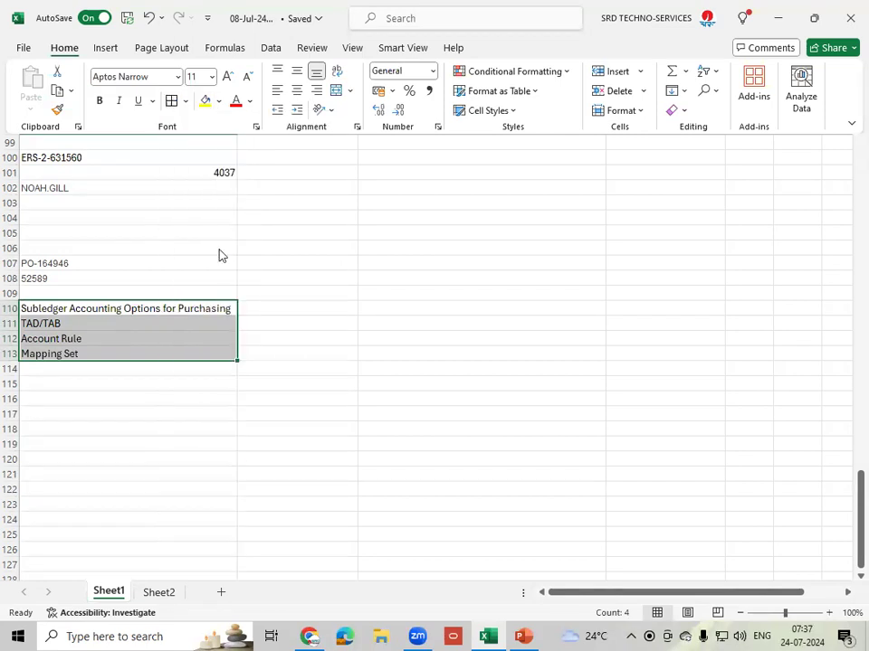
pyautogui.click(275, 302)
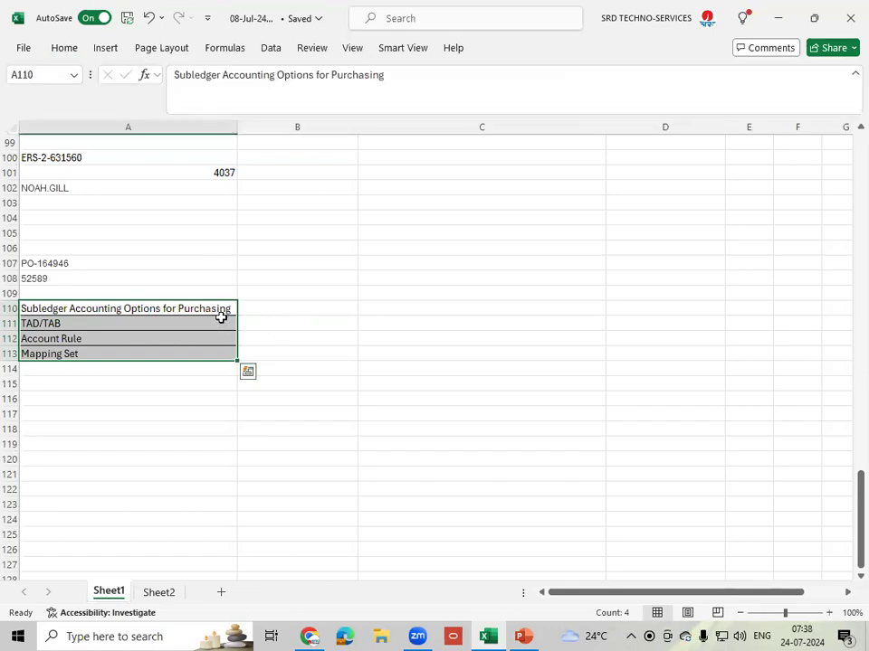
# - Check the Account Rule and Mapping Set notes, then switch over to Chrome
pyautogui.click(91, 340)
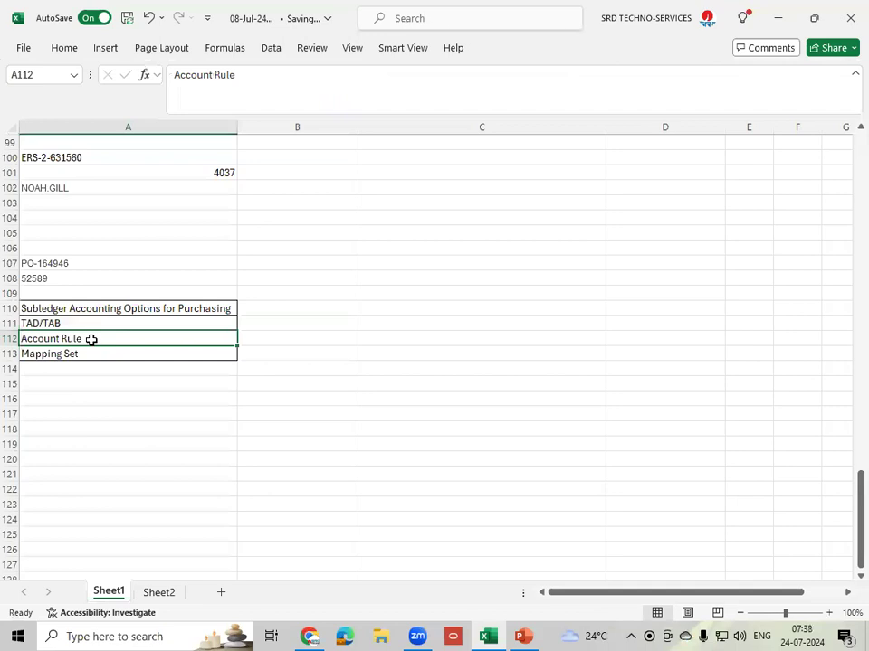
pyautogui.click(92, 354)
pyautogui.click(88, 340)
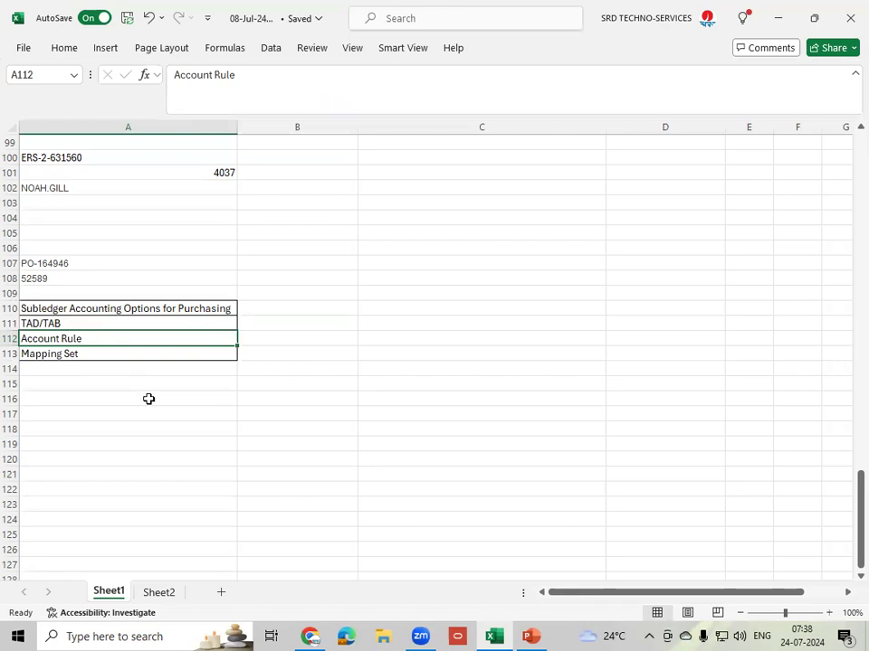
pyautogui.click(310, 636)
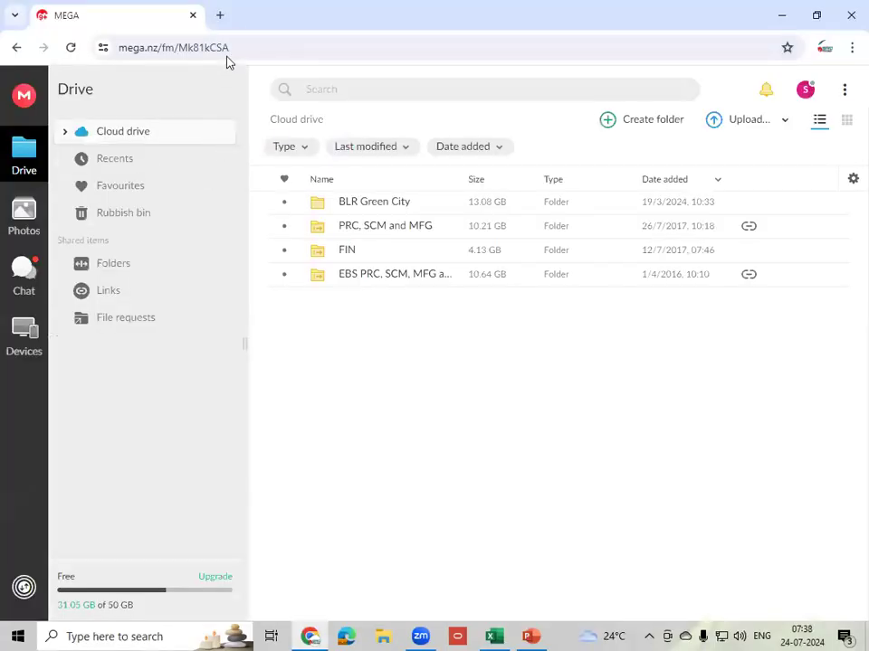
# - In a new tab, go to the login-etit Oracle demo sign-in page via the 'etit' suggestion
pyautogui.click(219, 16)
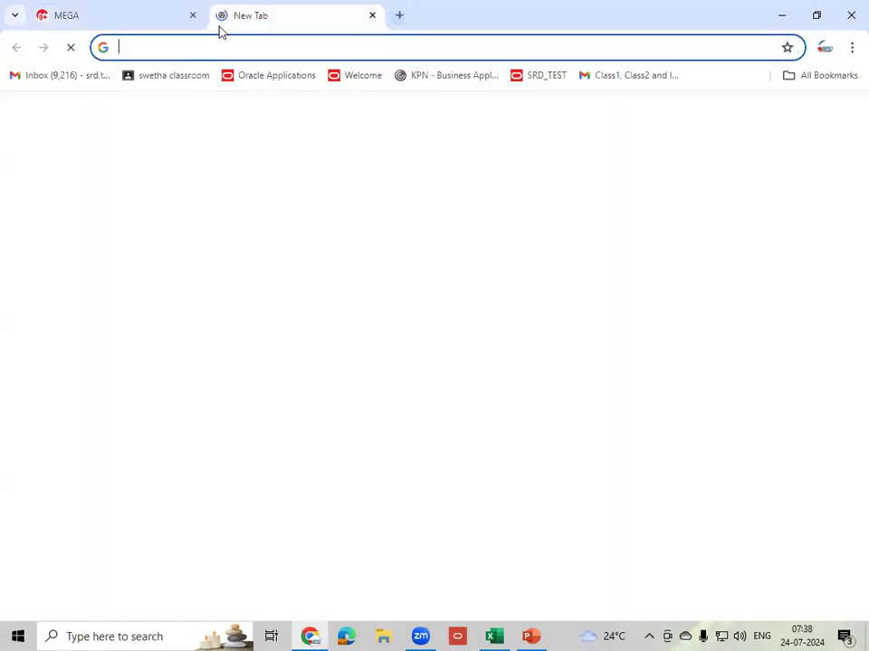
pyautogui.write('et')
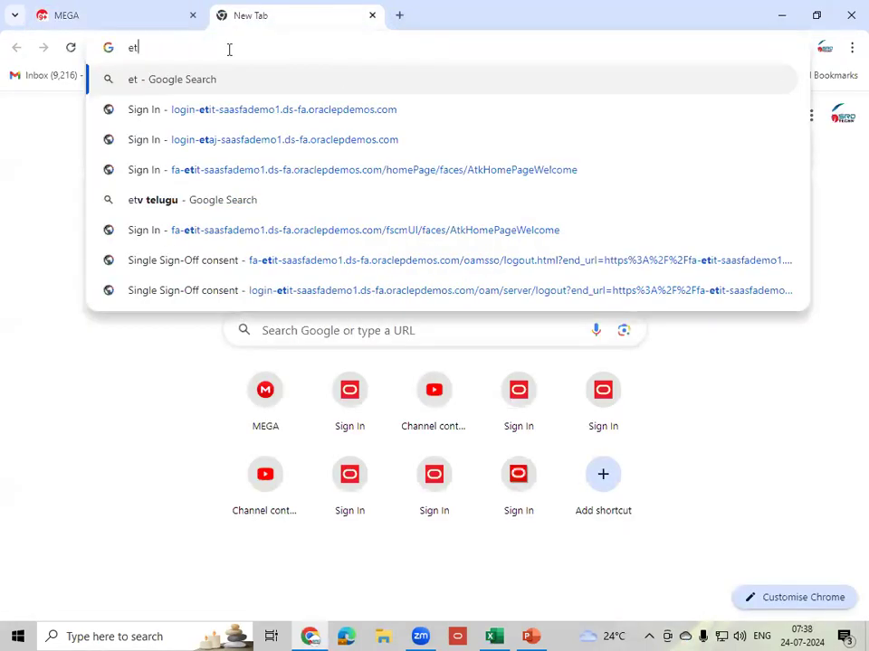
pyautogui.write('it')
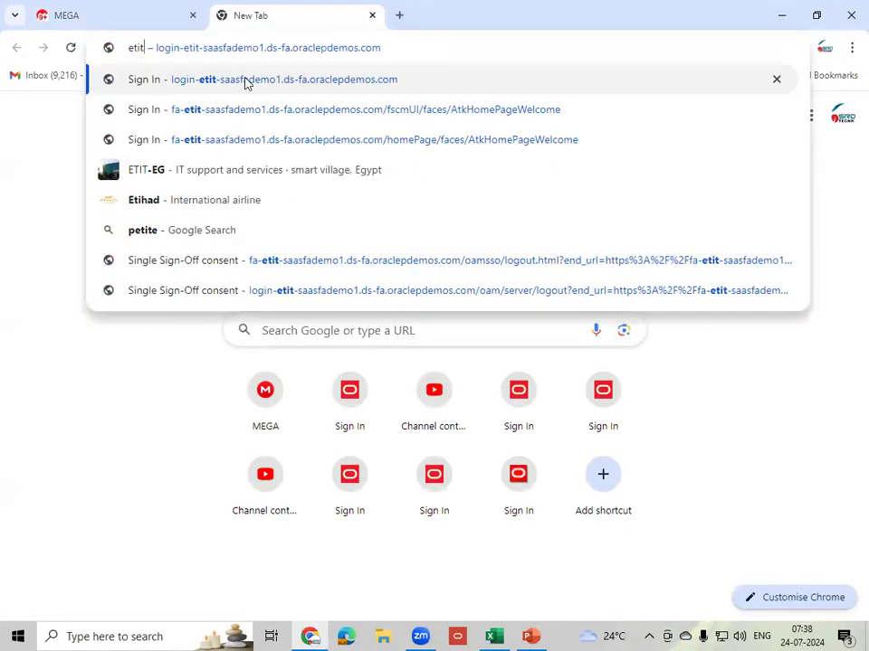
pyautogui.click(244, 80)
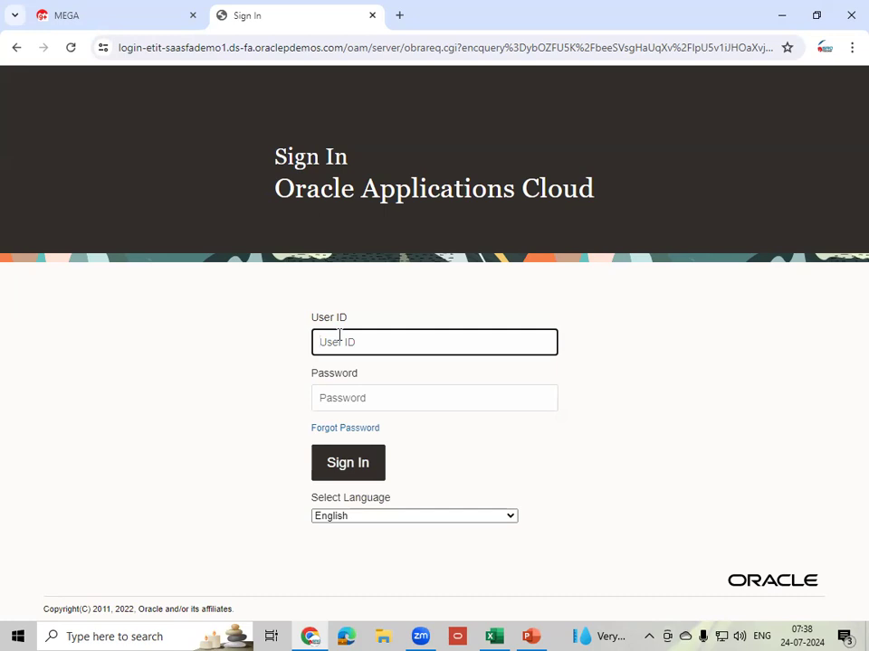
# - Enter the demo user ID and account password, then sign in
pyautogui.press('Tab')
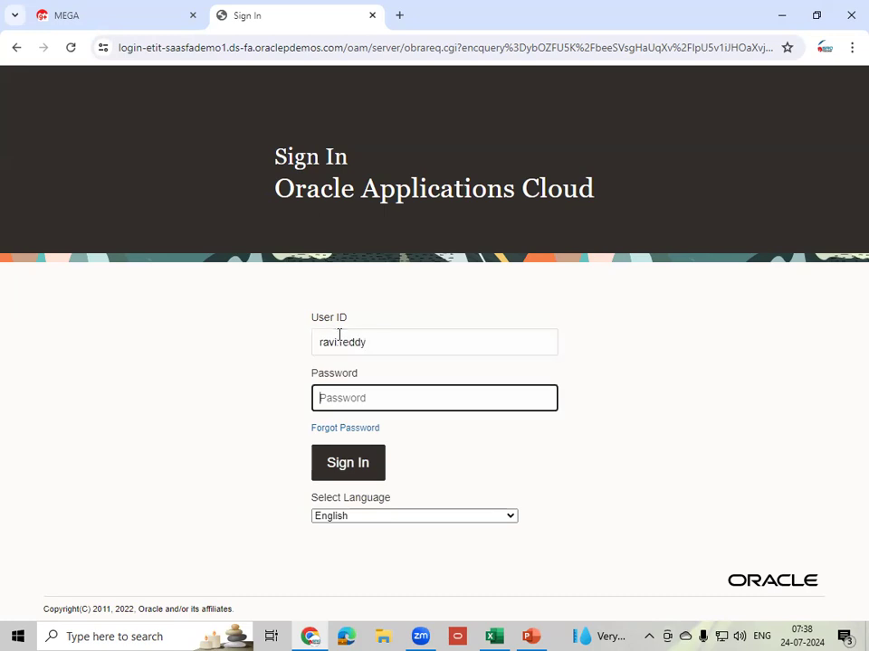
pyautogui.write('••••••••')
pyautogui.click(344, 469)
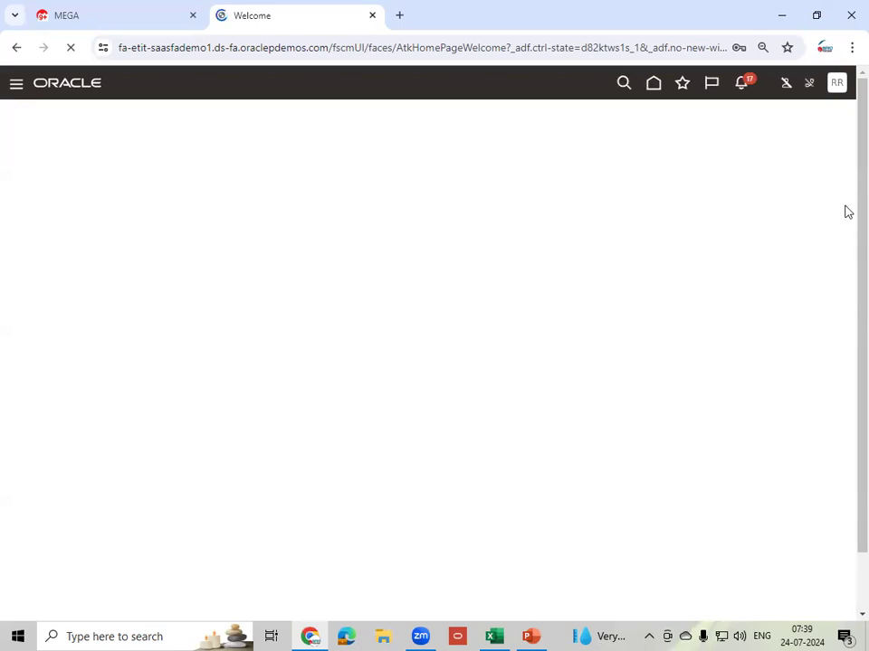
# - Through Setup and Maintenance > Procurement Transaction Account Rules > Manage Account Rules, create a new account rule
pyautogui.click(838, 87)
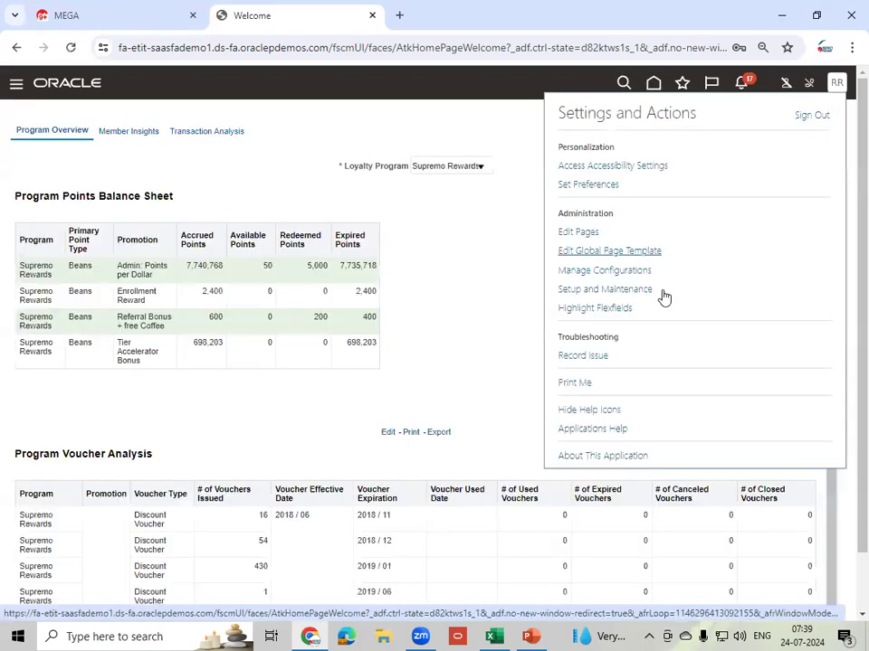
pyautogui.click(626, 291)
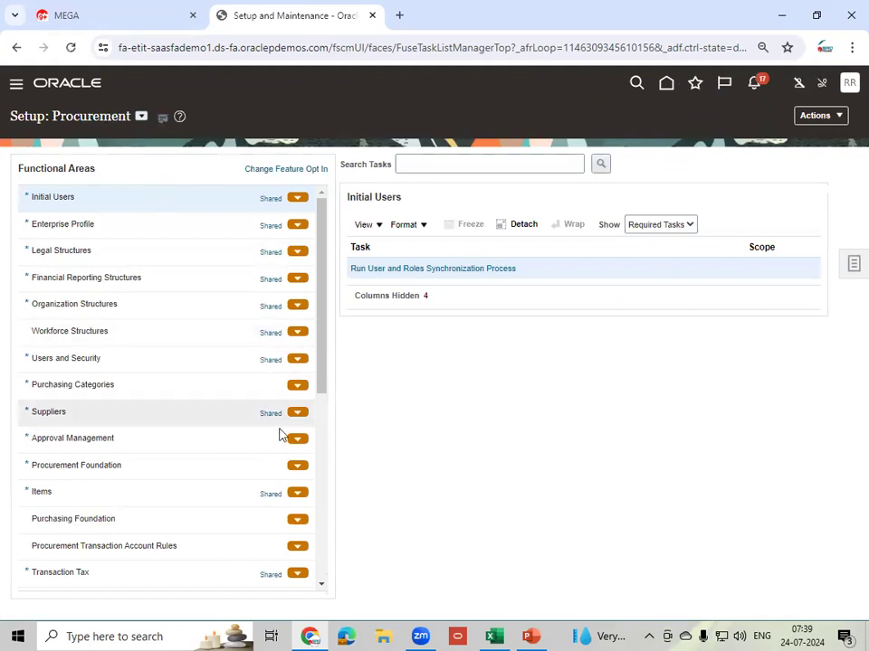
pyautogui.click(131, 546)
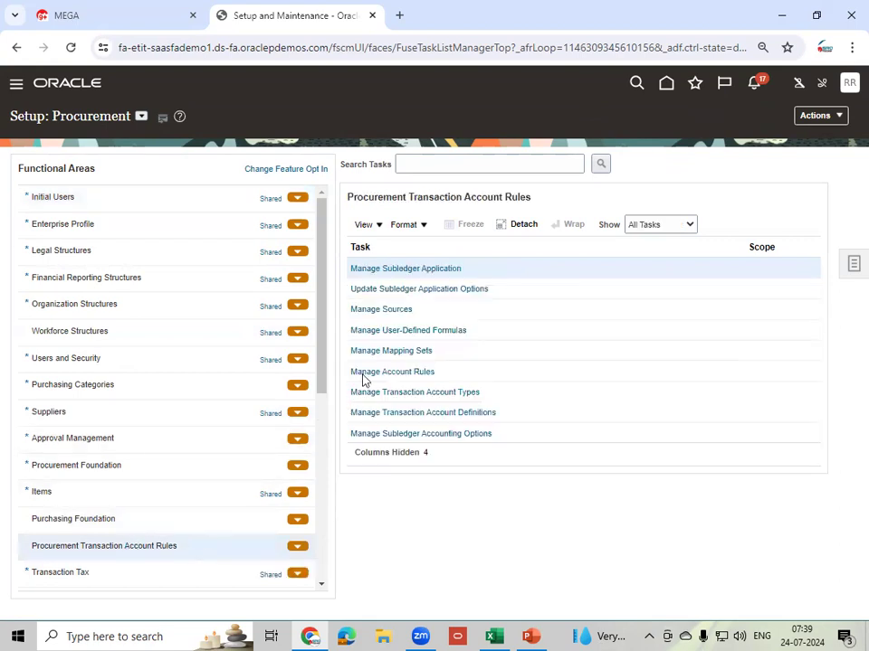
pyautogui.click(418, 378)
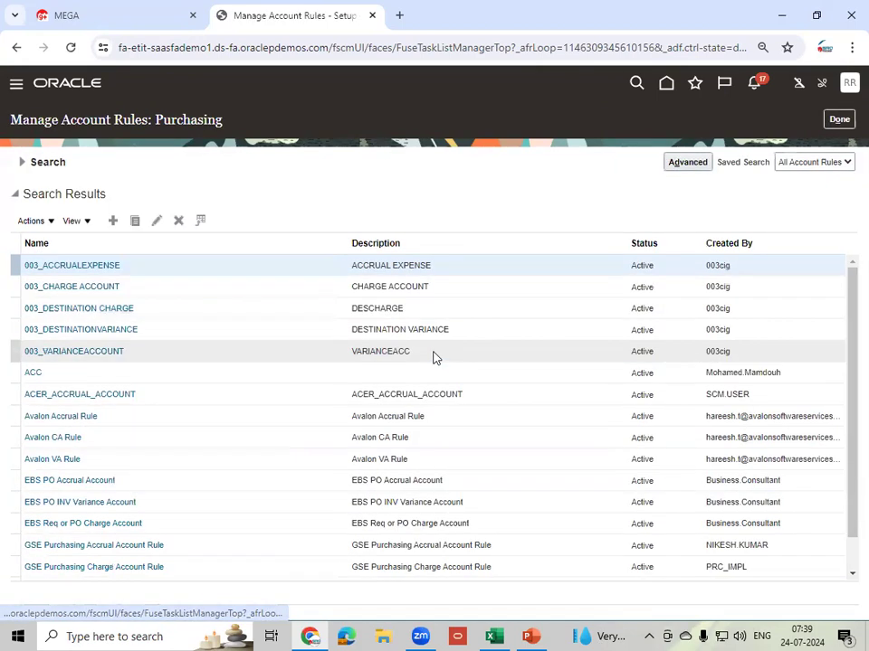
pyautogui.click(112, 220)
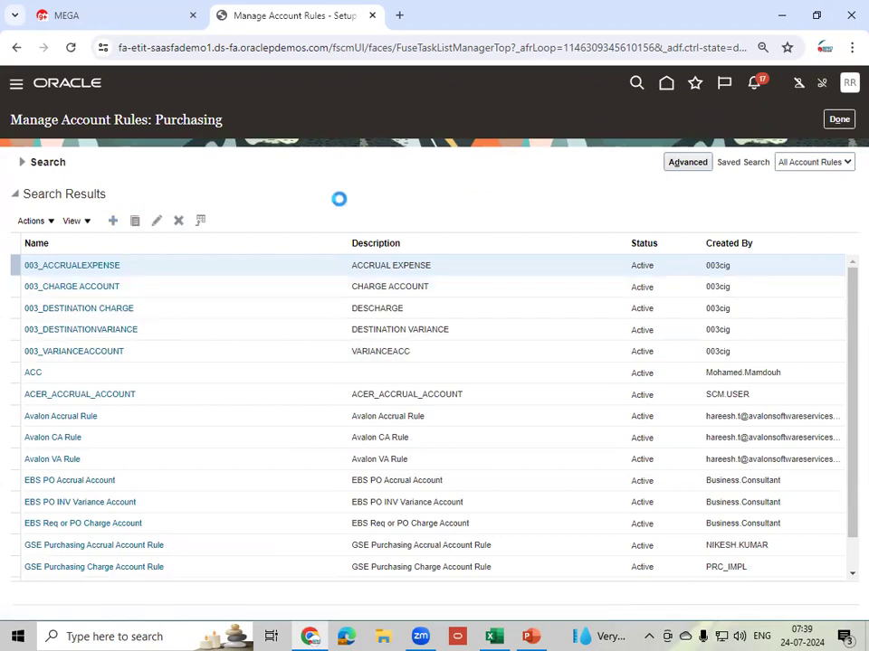
pyautogui.click(268, 171)
# - Fill in TMCHAAR as the rule's name, short name and description
pyautogui.write('TM')
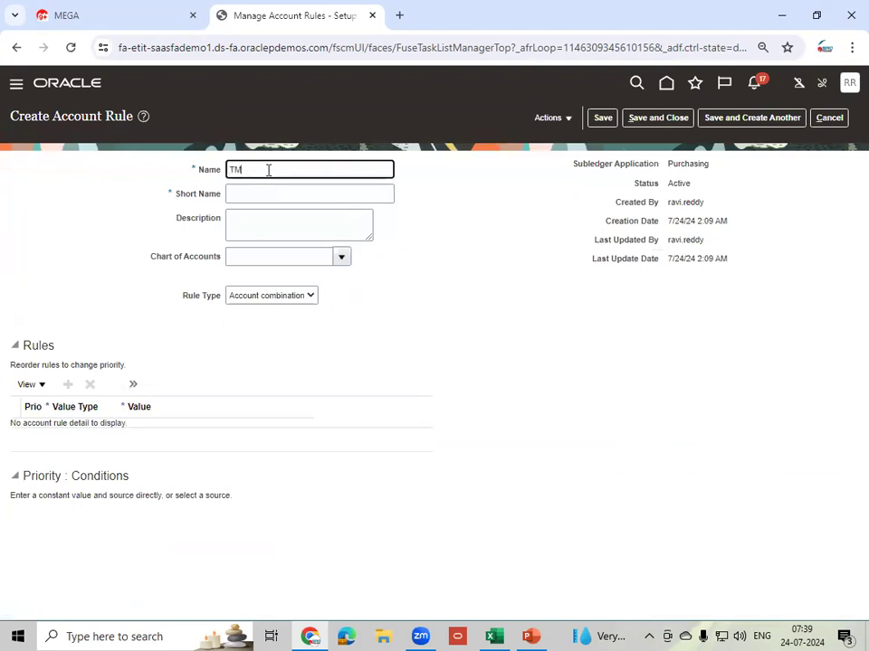
pyautogui.write('CHAAF')
pyautogui.press('Tab')
pyautogui.hotkey('shift', 'Tab')
pyautogui.hotkey('ctrl', 'c')
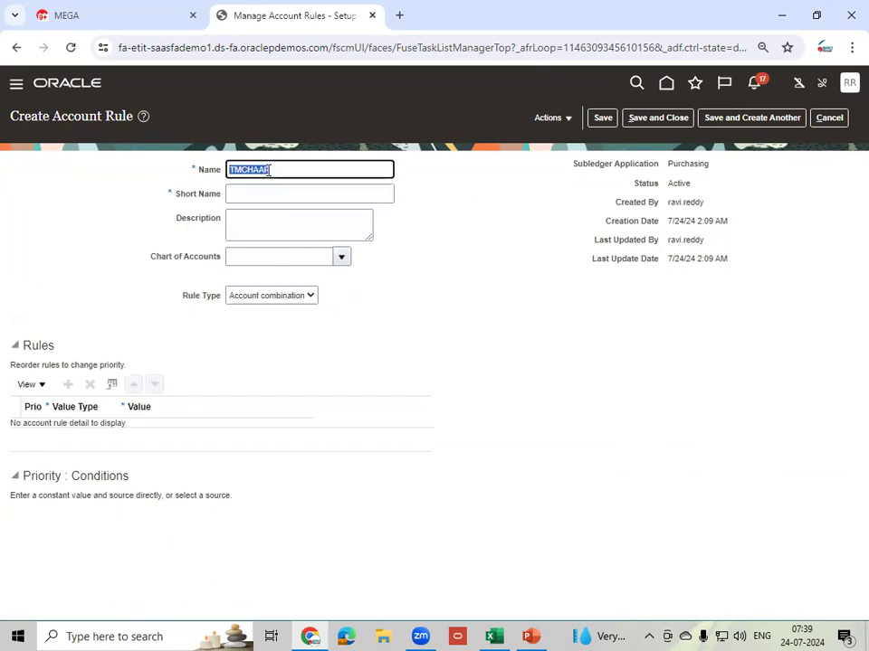
pyautogui.press('Tab')
pyautogui.hotkey('ctrl', 'v')
pyautogui.press('Tab')
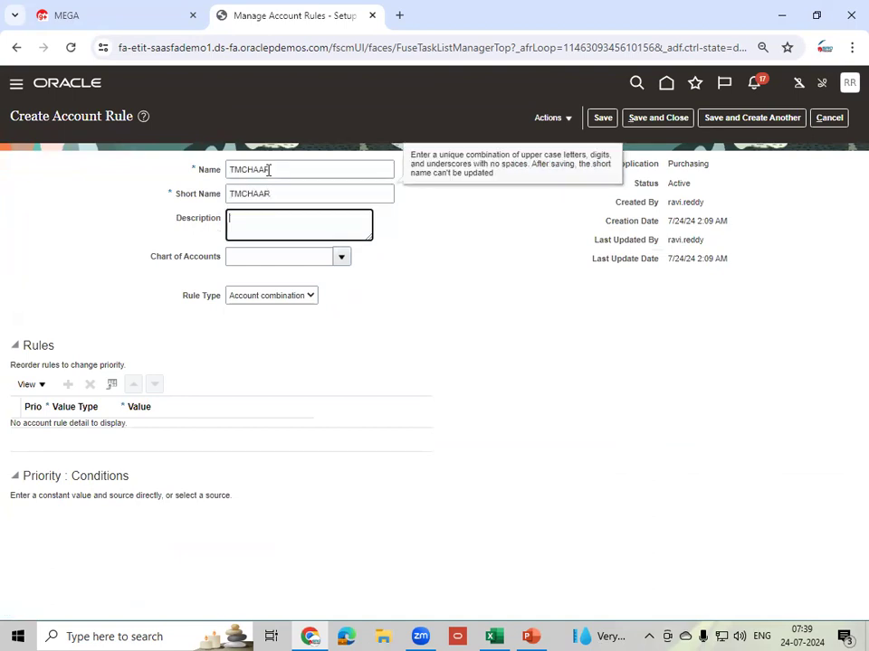
pyautogui.hotkey('ctrl', 'v')
pyautogui.press('Tab')
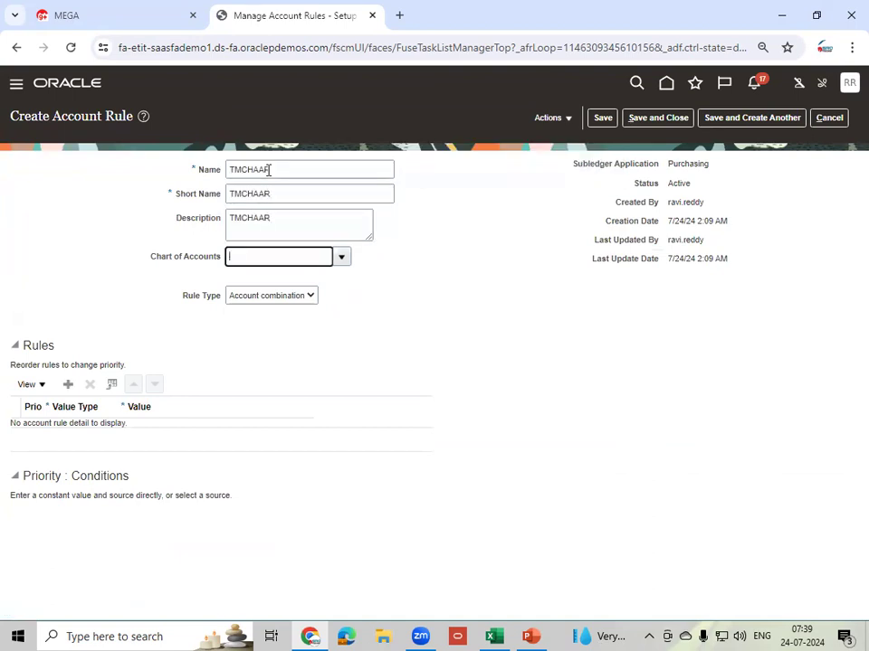
# - Set the chart of accounts to TM_IND_COA_INT and keep Account combination as rule type
pyautogui.write('TM')
pyautogui.press('Tab')
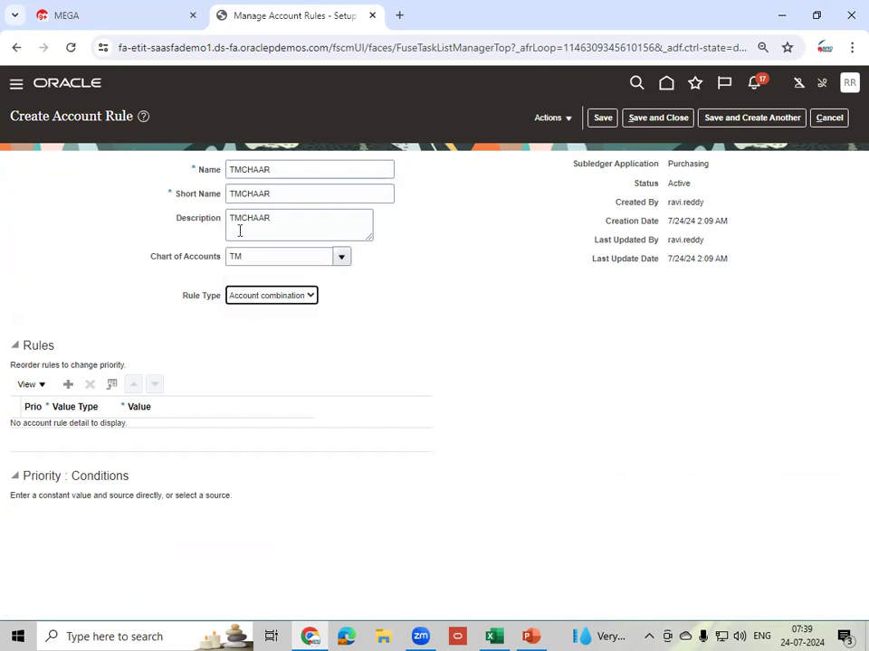
pyautogui.click(339, 258)
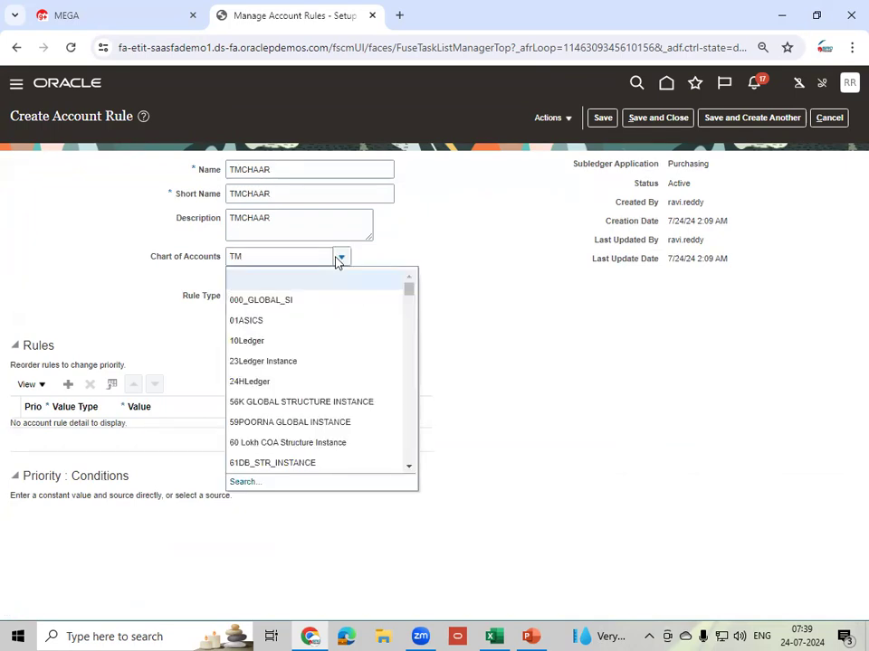
pyautogui.click(248, 481)
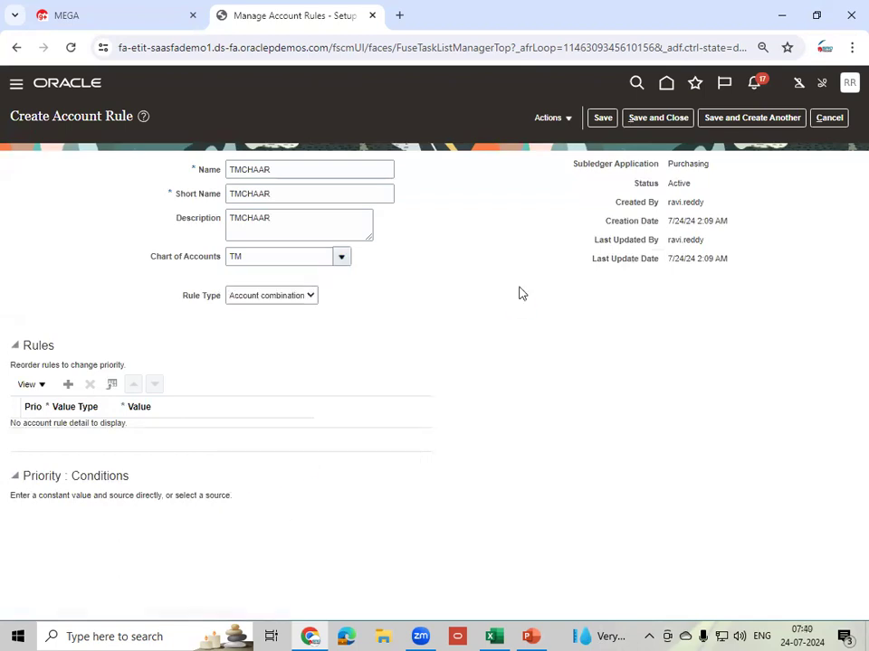
pyautogui.click(532, 434)
pyautogui.click(392, 496)
pyautogui.click(542, 525)
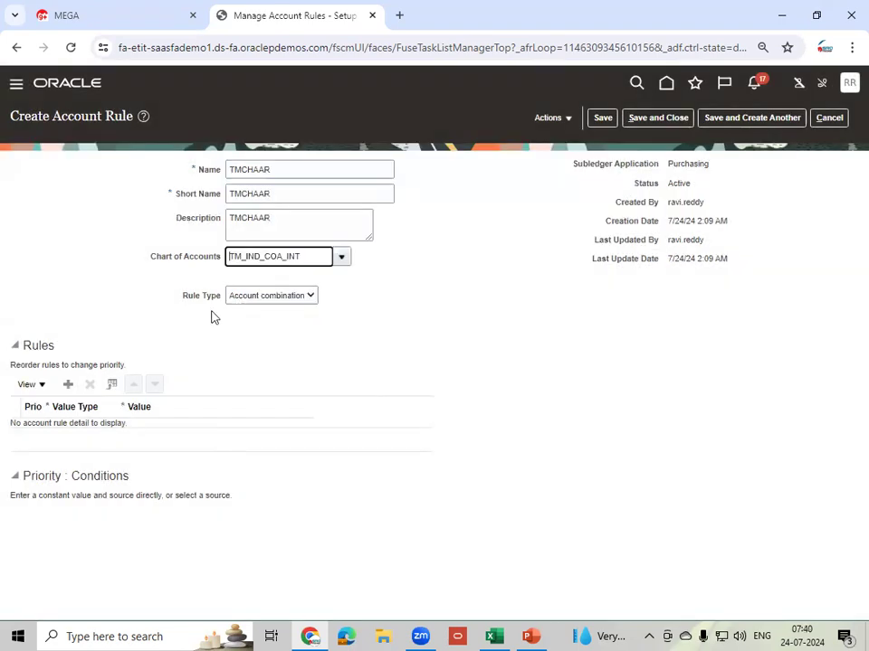
pyautogui.click(309, 299)
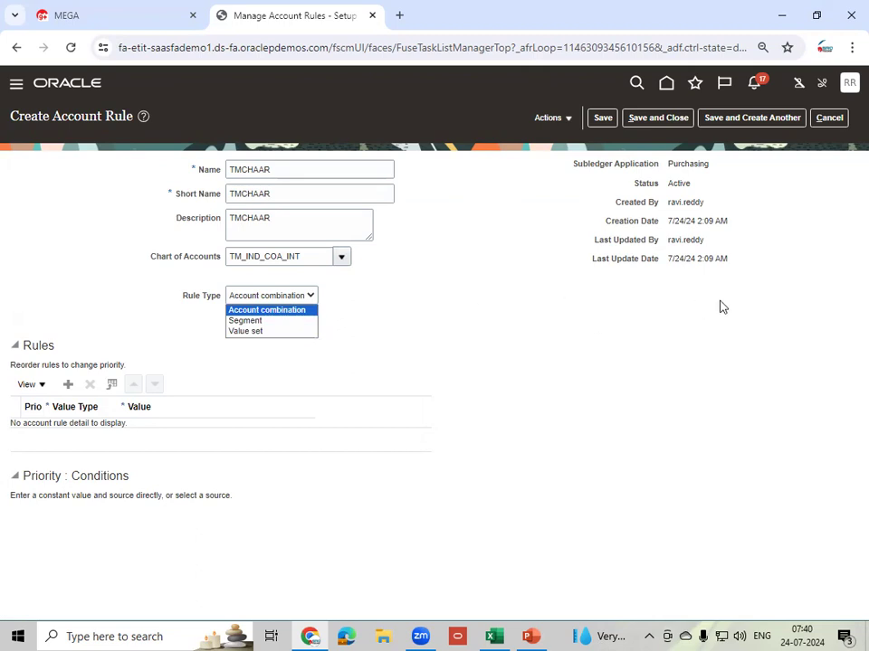
pyautogui.click(281, 313)
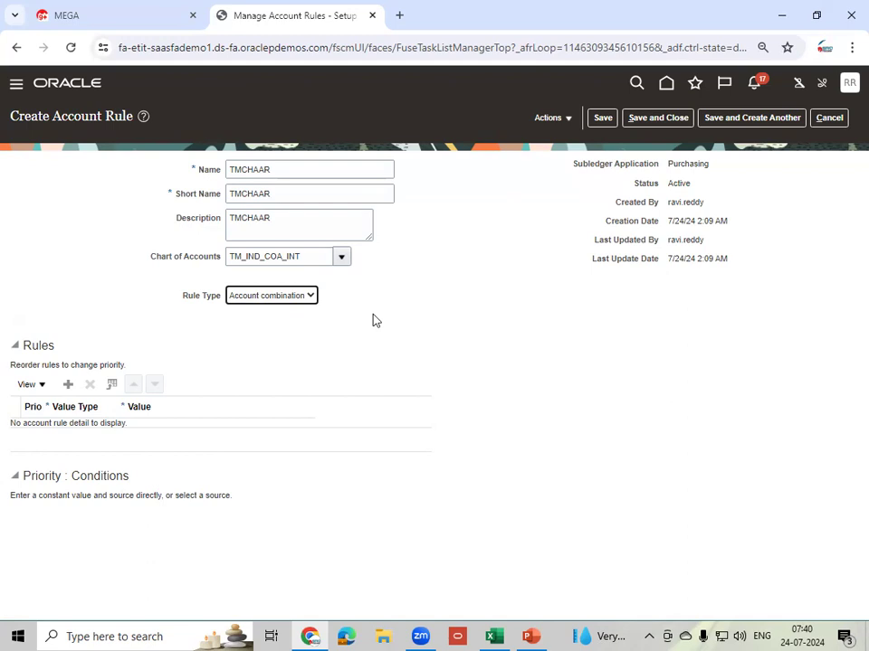
pyautogui.click(458, 344)
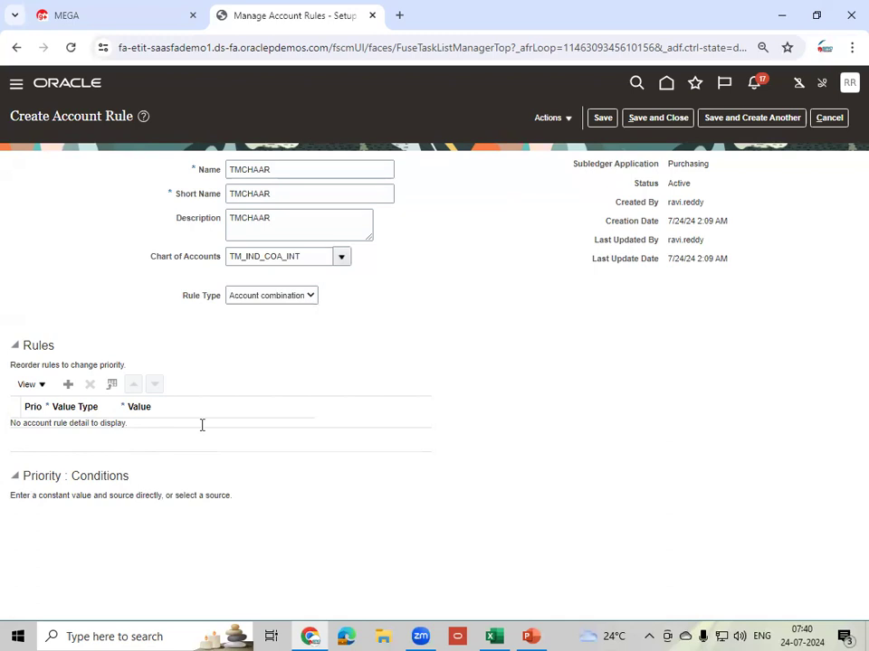
# - Add rule row 1 with value type Constant and bring up its Key Flexfield segments
pyautogui.click(102, 438)
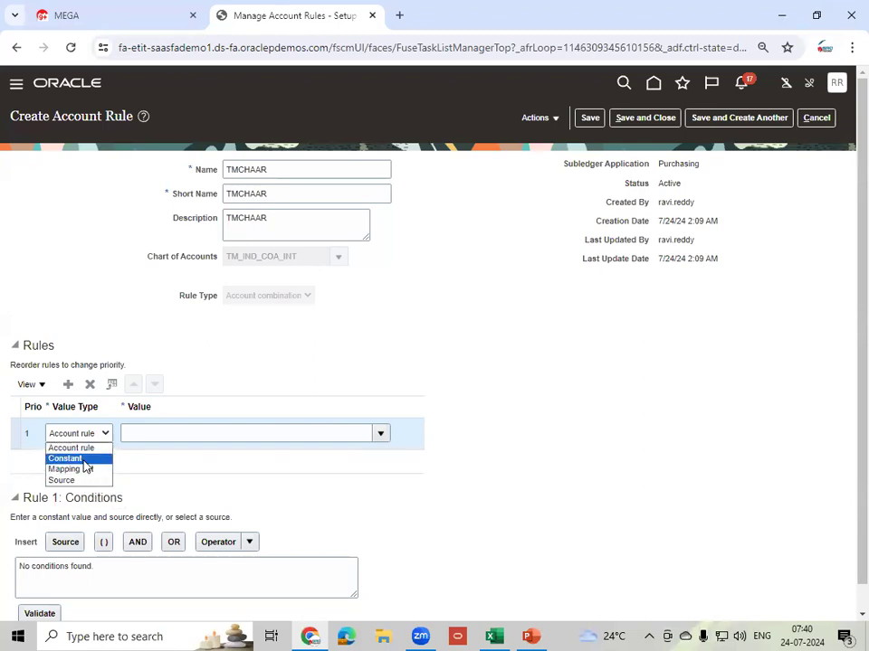
pyautogui.click(84, 459)
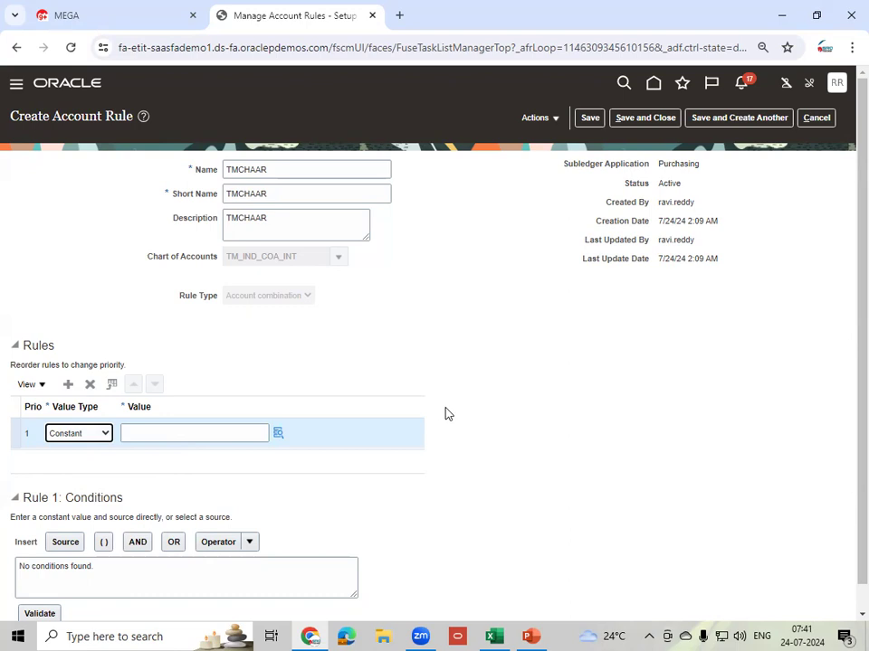
pyautogui.click(277, 435)
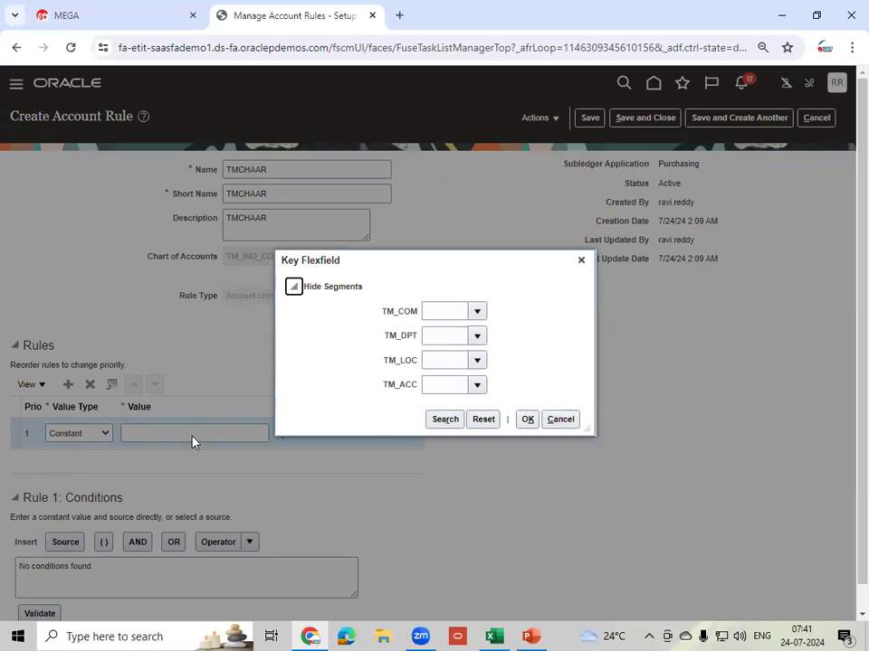
# - Set the company segment to 10 IND, department to 000 and location to 000
pyautogui.click(477, 311)
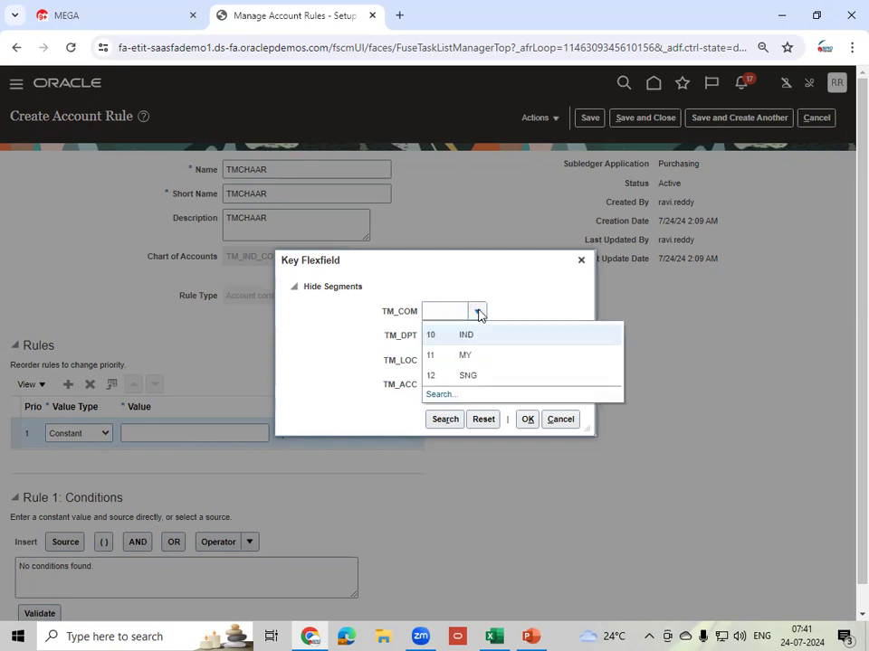
pyautogui.click(443, 336)
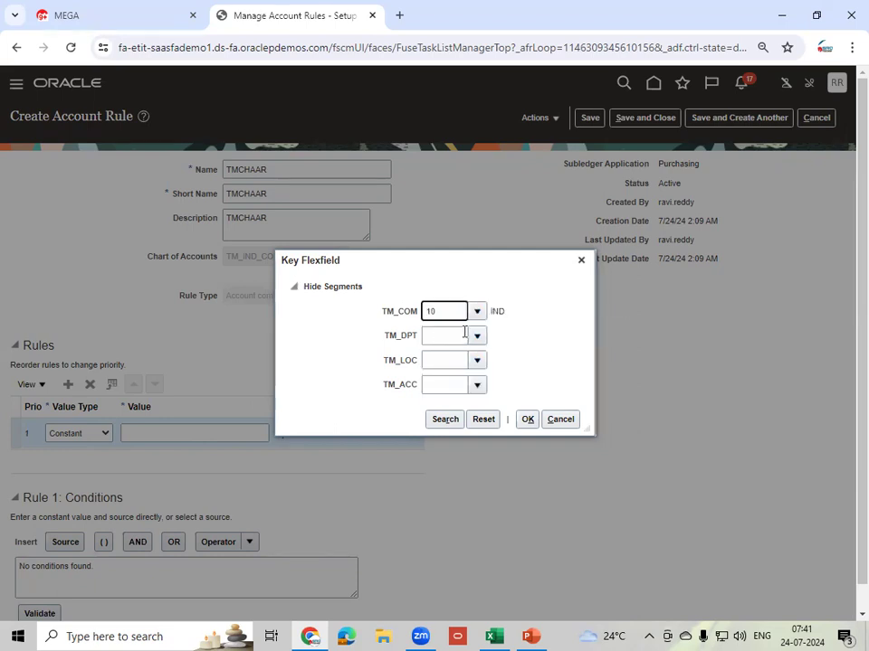
pyautogui.click(477, 335)
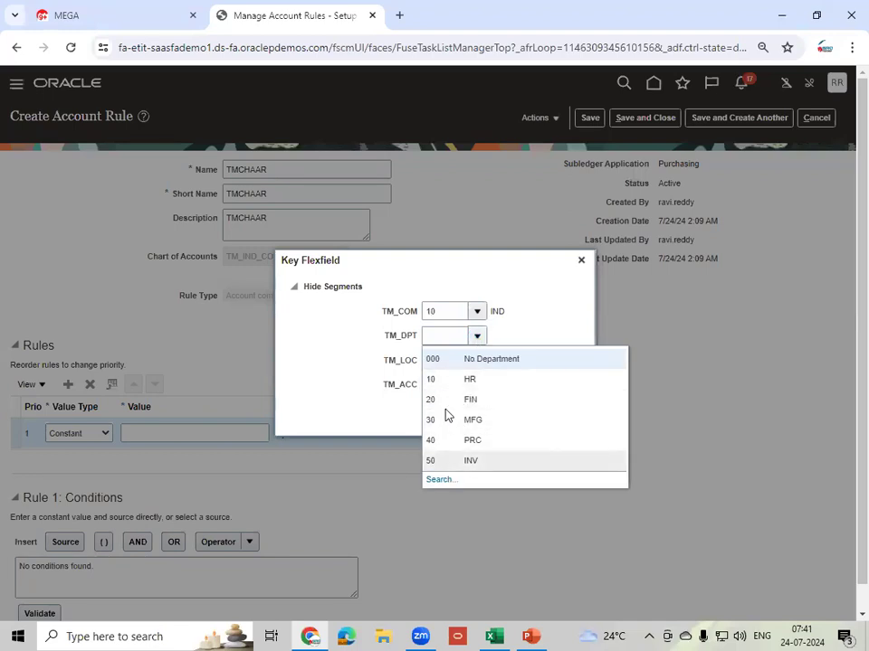
pyautogui.click(453, 360)
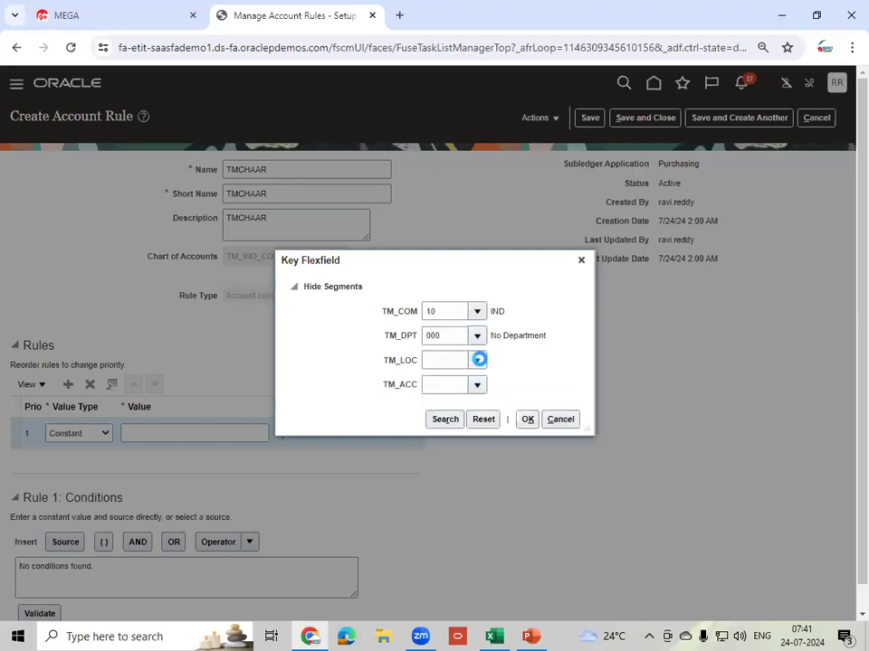
pyautogui.click(446, 387)
pyautogui.click(471, 387)
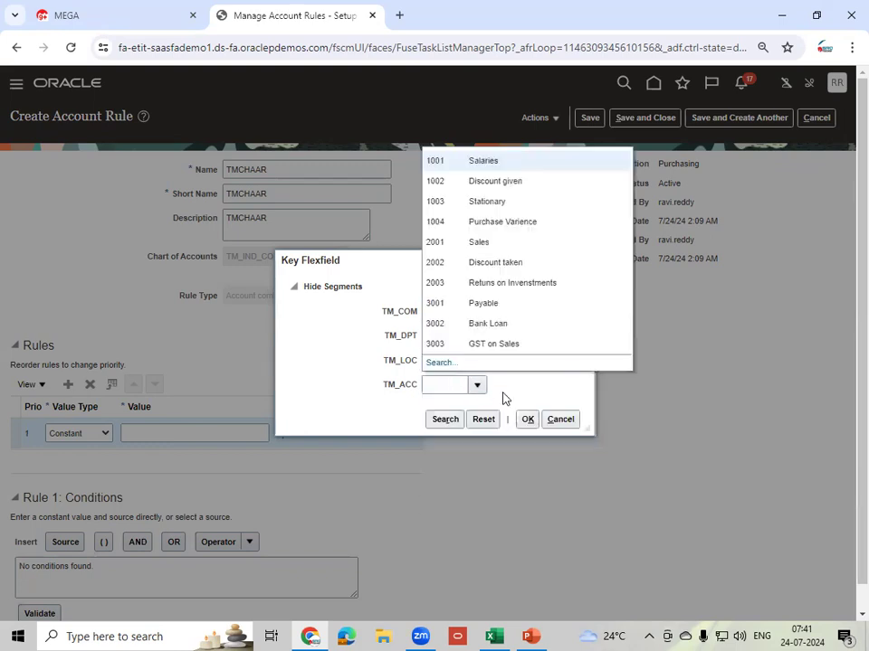
pyautogui.click(440, 364)
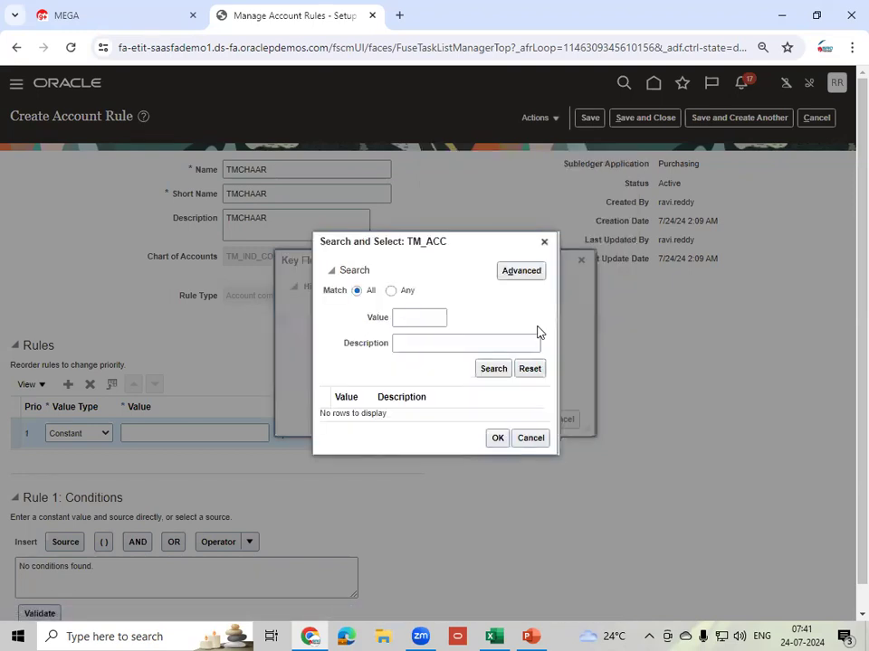
pyautogui.click(427, 341)
pyautogui.write('Inv')
pyautogui.click(497, 373)
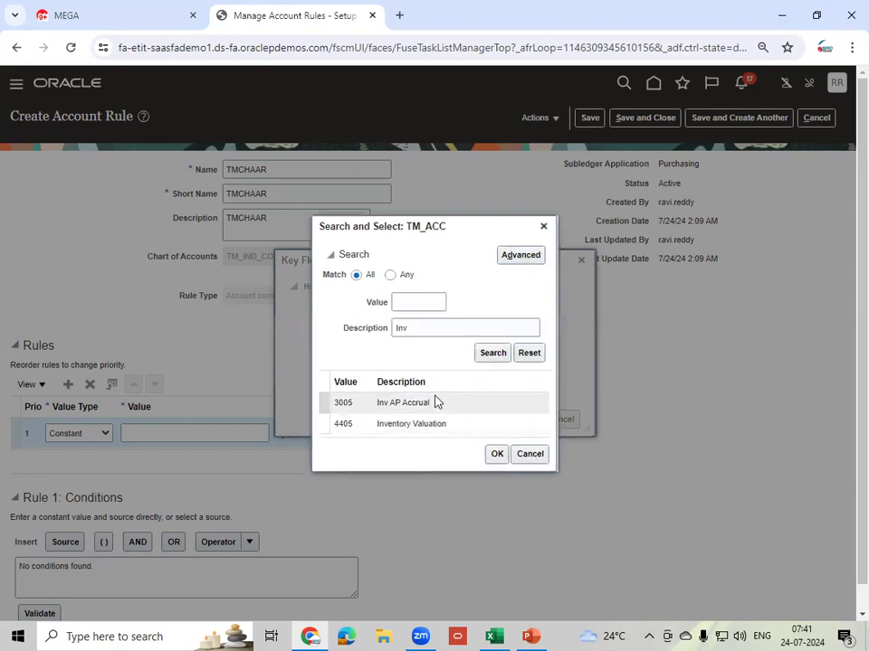
pyautogui.click(453, 429)
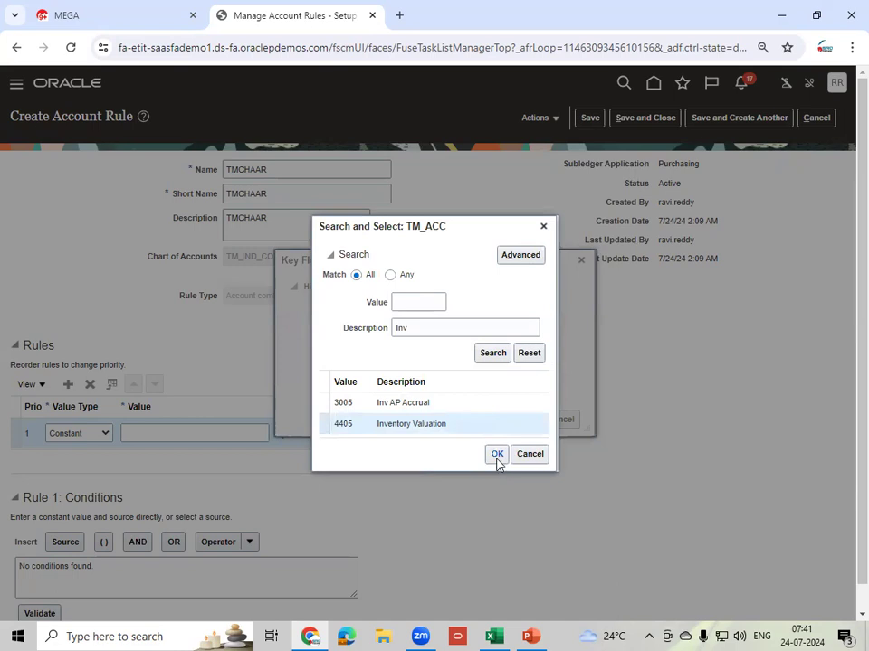
pyautogui.click(497, 457)
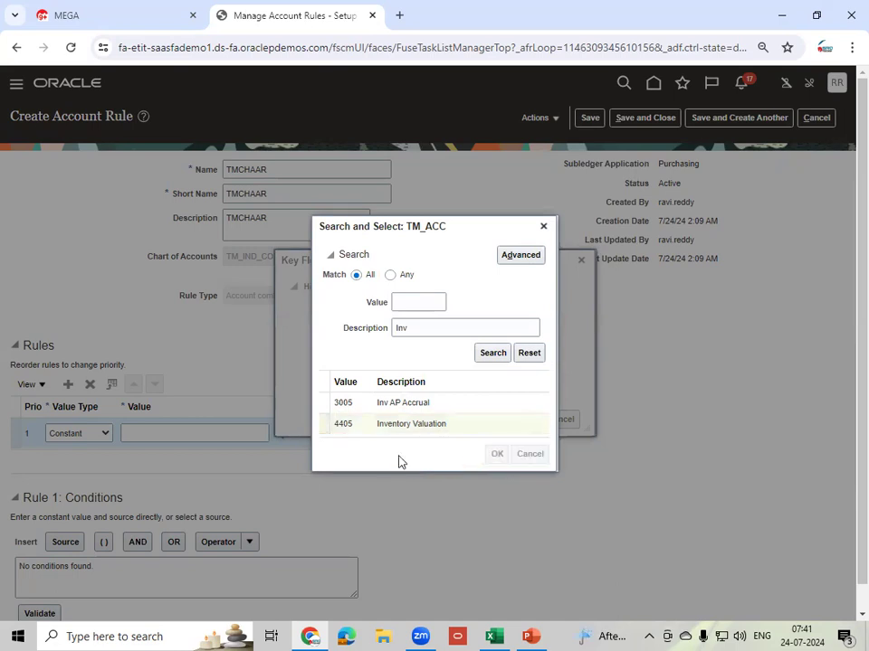
pyautogui.click(527, 419)
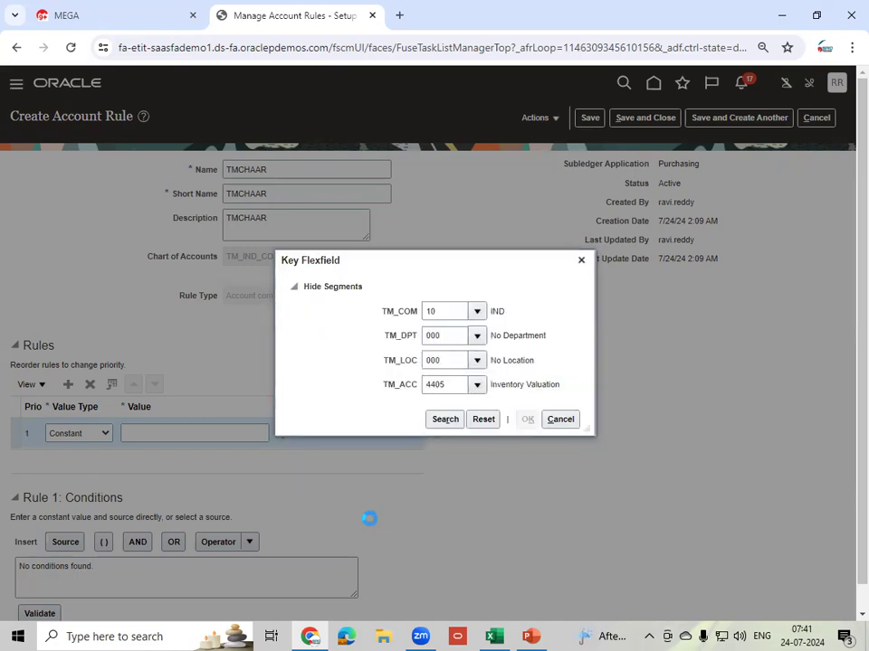
pyautogui.click(148, 575)
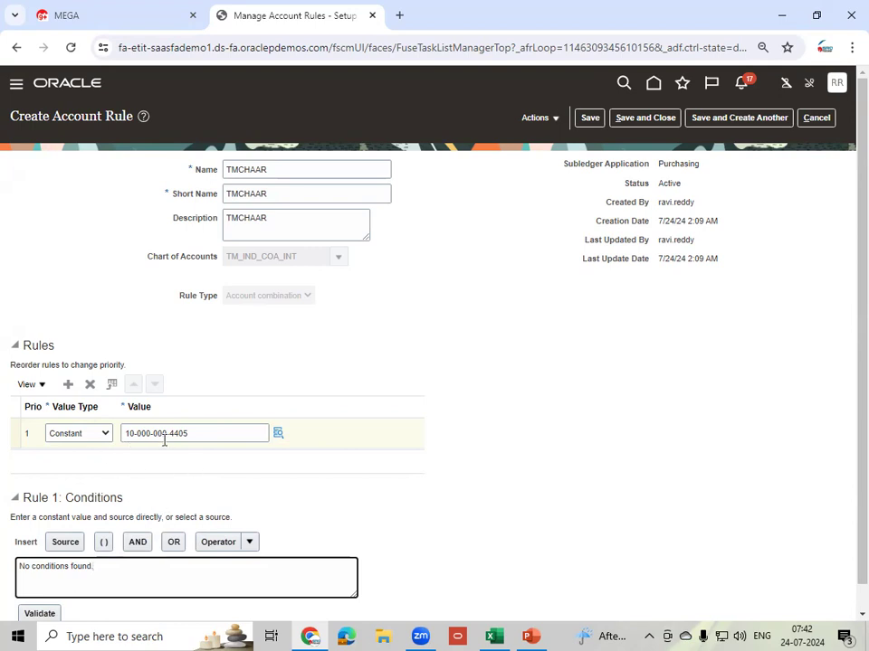
pyautogui.moveTo(217, 438); pyautogui.dragTo(116, 440)
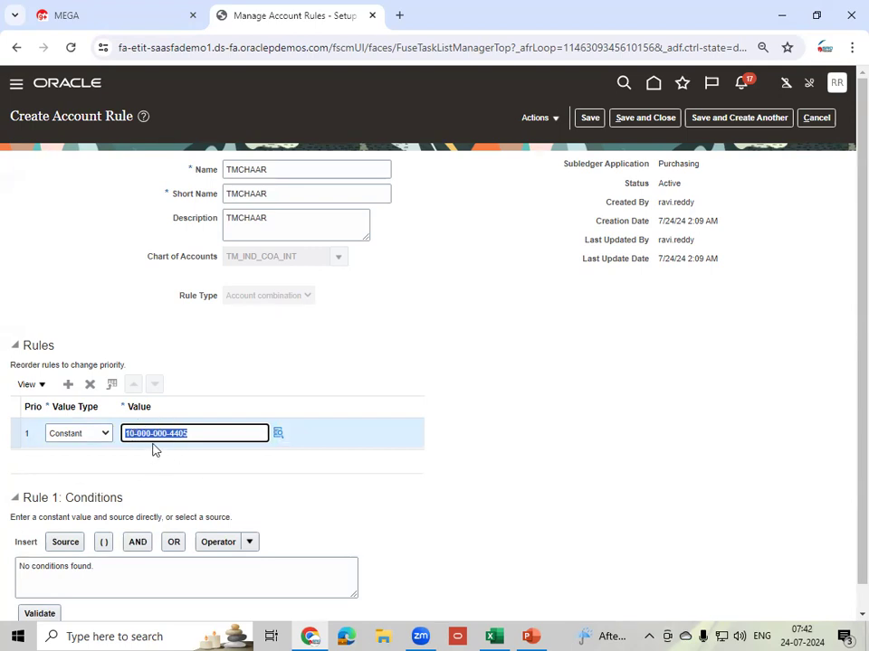
pyautogui.click(275, 171)
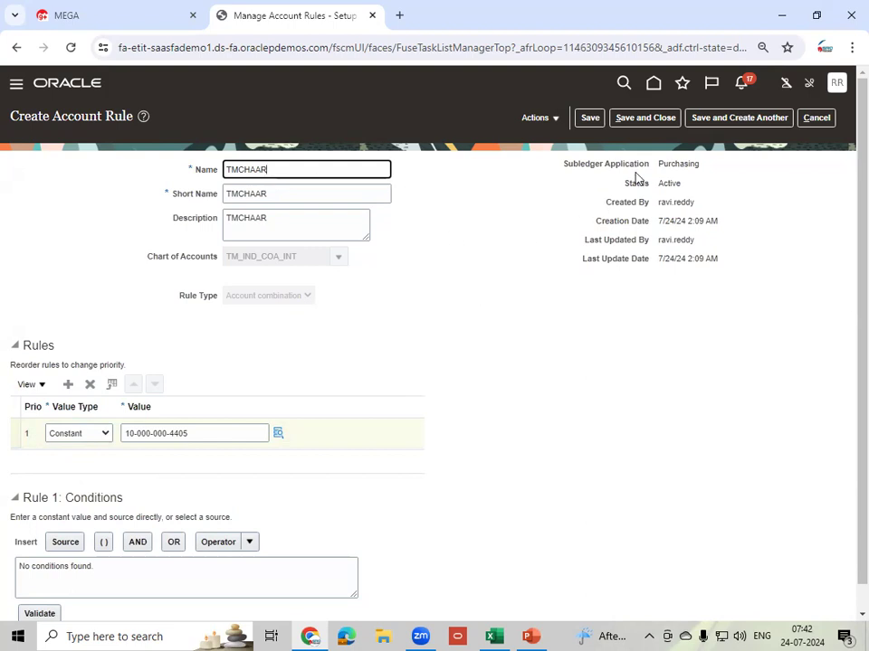
pyautogui.doubleClick(669, 184)
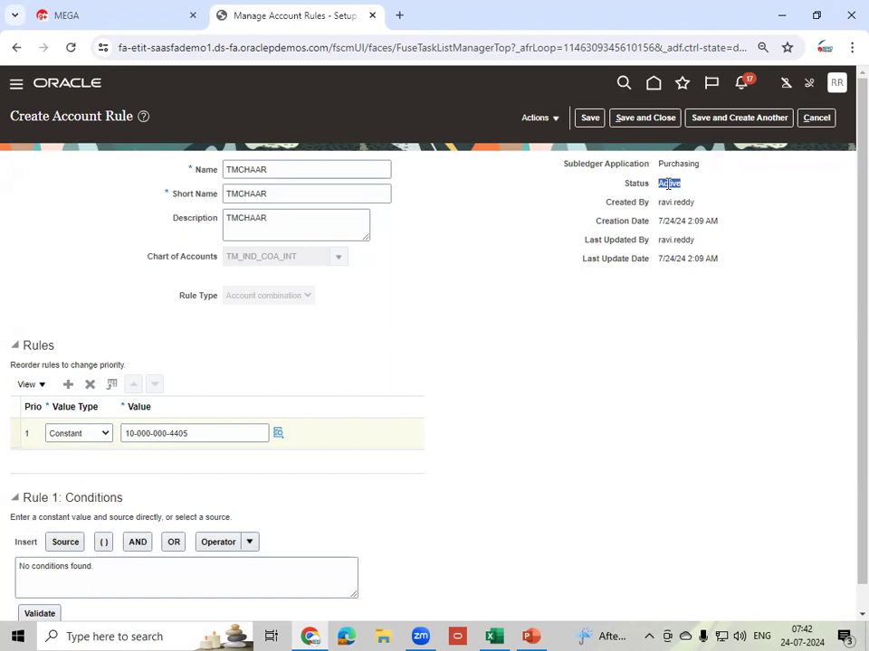
pyautogui.doubleClick(681, 165)
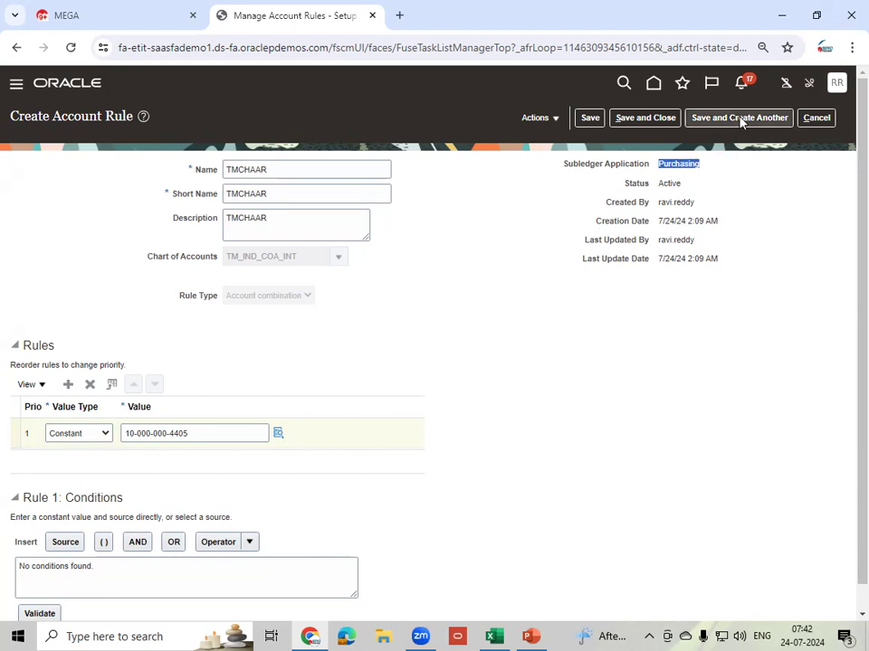
# - Check the Actions menu, then save TMCHAAR and start a new account rule
pyautogui.click(555, 124)
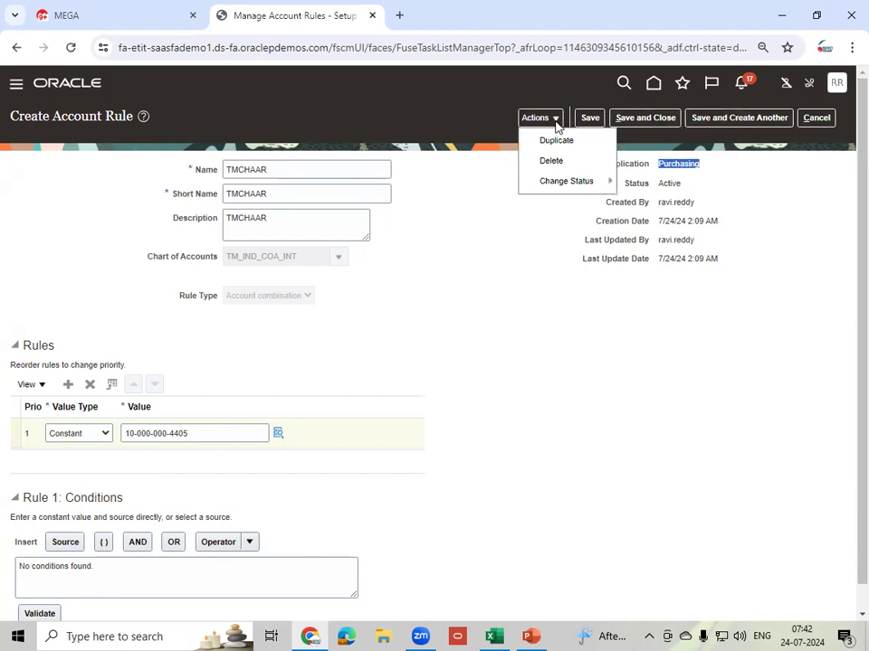
pyautogui.click(614, 227)
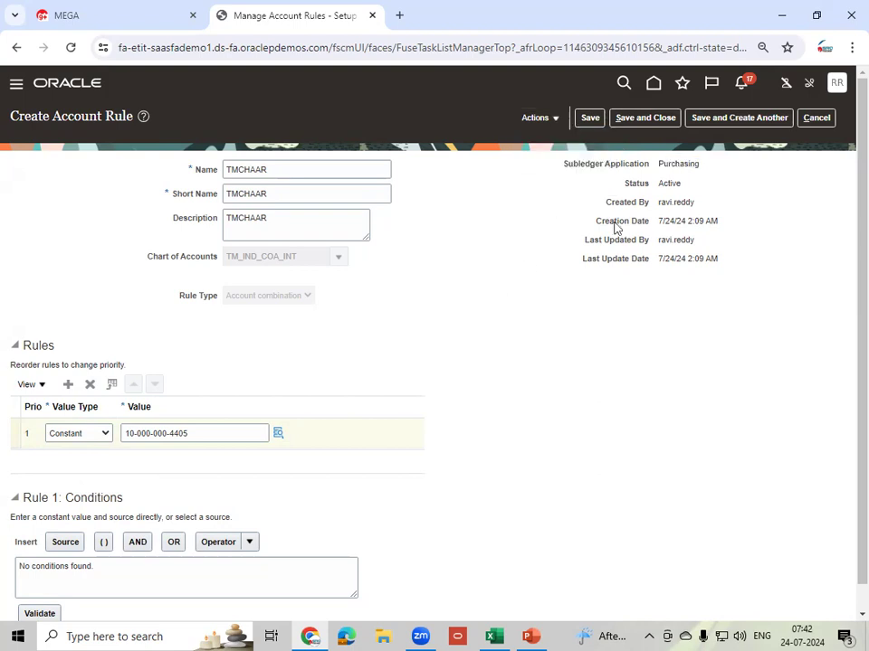
pyautogui.click(737, 127)
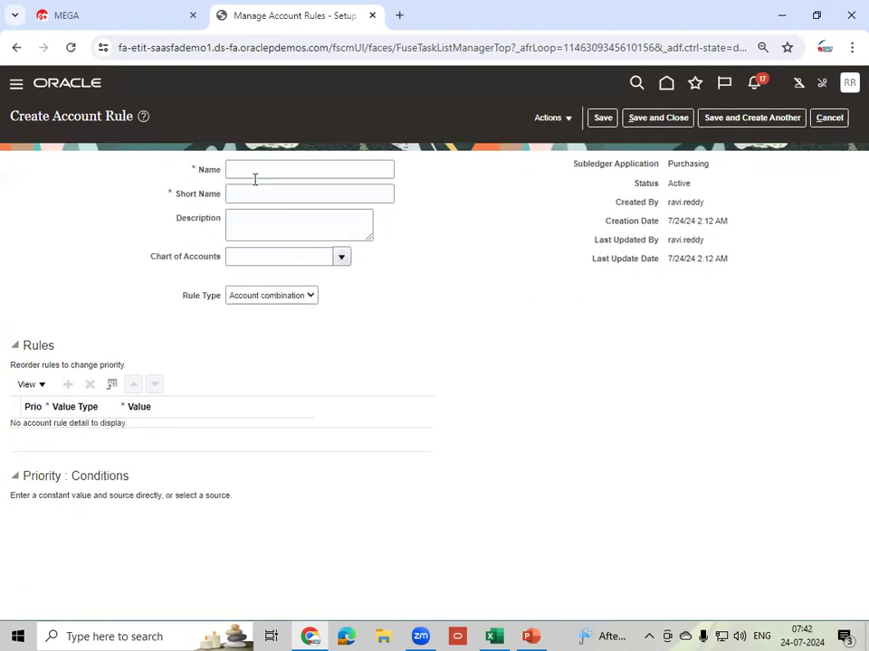
# - Enter TMACCAR as the new rule's name, short name and description
pyautogui.click(263, 170)
pyautogui.write('TM')
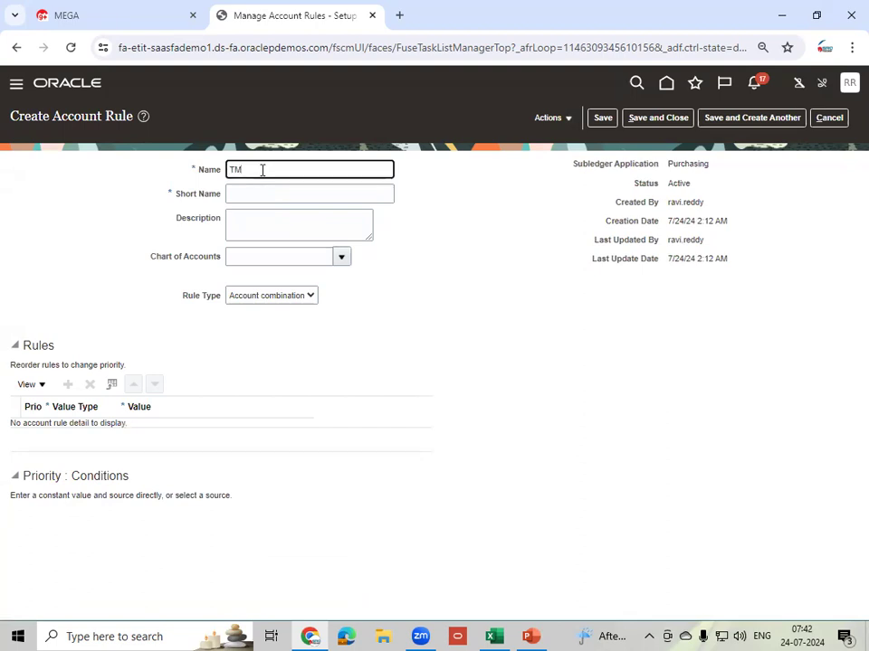
pyautogui.write('ACC_R')
pyautogui.doubleClick(263, 170)
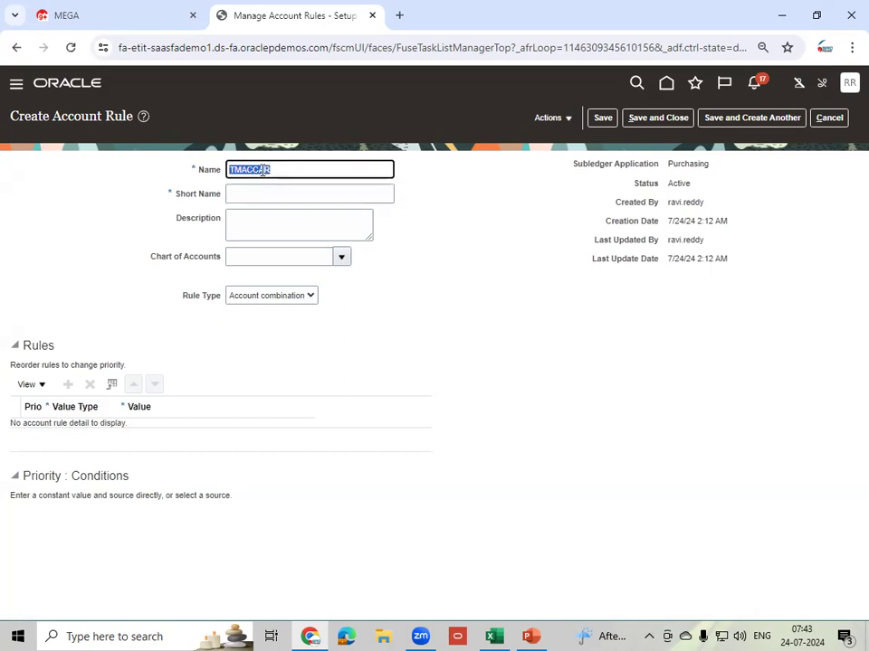
pyautogui.hotkey('ctrl', 'c')
pyautogui.press('Tab')
pyautogui.hotkey('ctrl', 'v')
pyautogui.press('Tab')
pyautogui.hotkey('ctrl', 'v')
pyautogui.press('Tab')
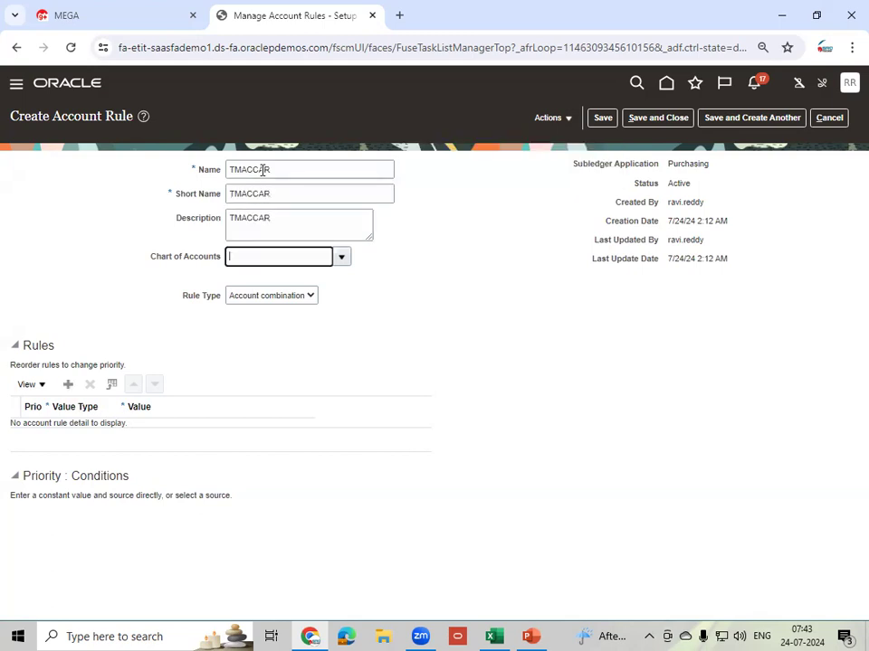
# - Search charts of accounts for TM and assign TM_IND_COA_INT to the rule
pyautogui.click(342, 259)
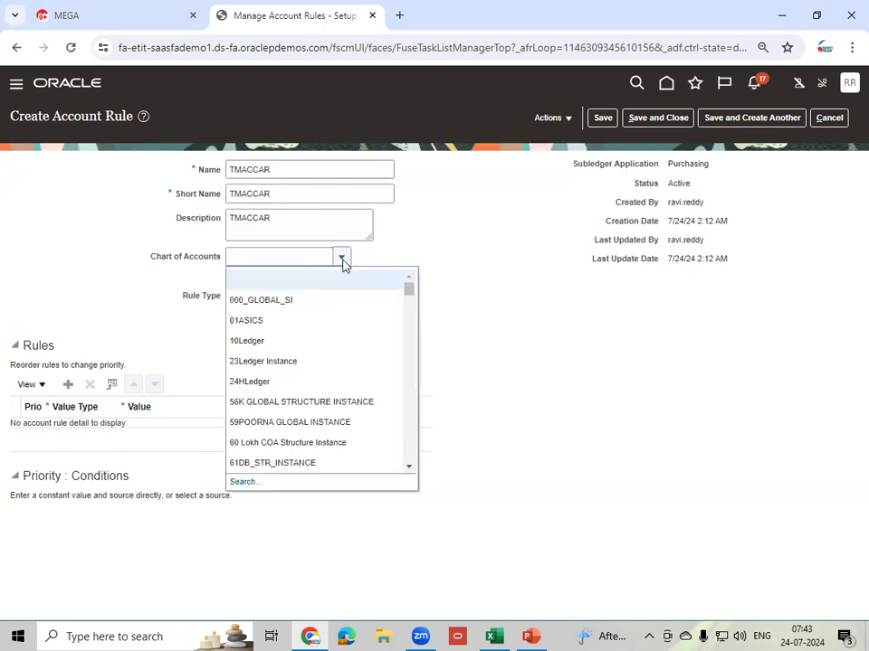
pyautogui.click(244, 482)
pyautogui.click(436, 306)
pyautogui.write('TM')
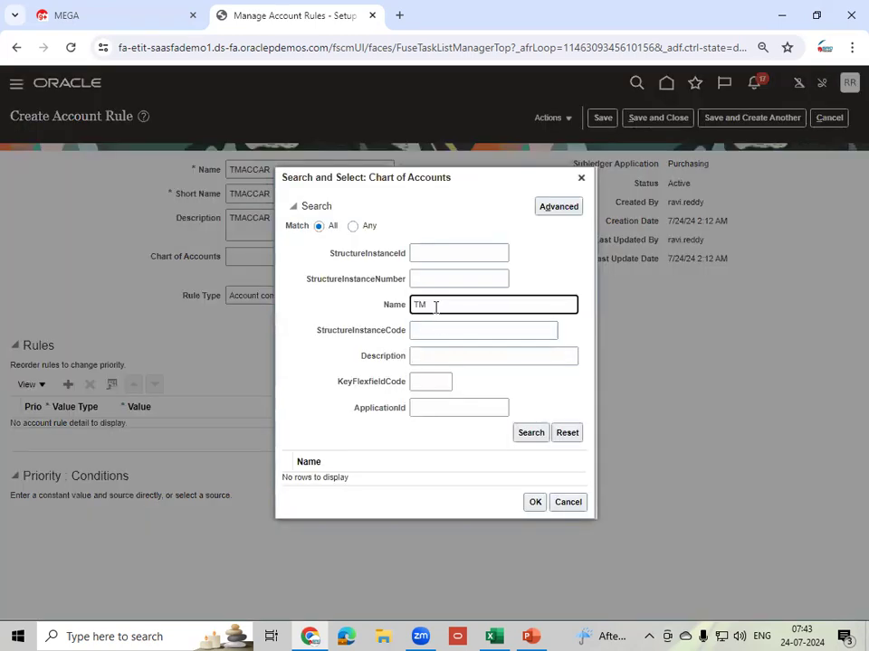
pyautogui.click(531, 432)
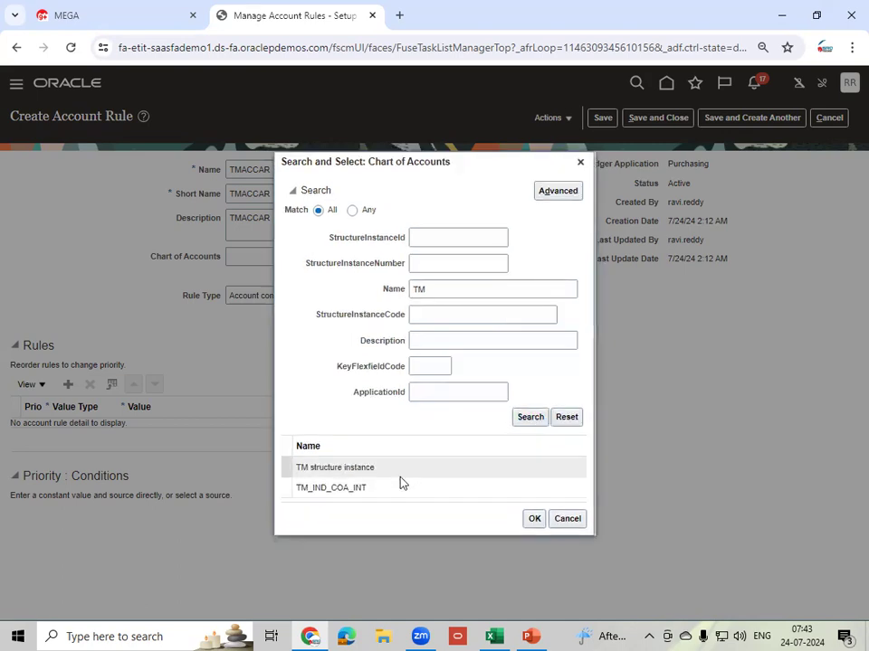
pyautogui.click(399, 492)
pyautogui.click(532, 519)
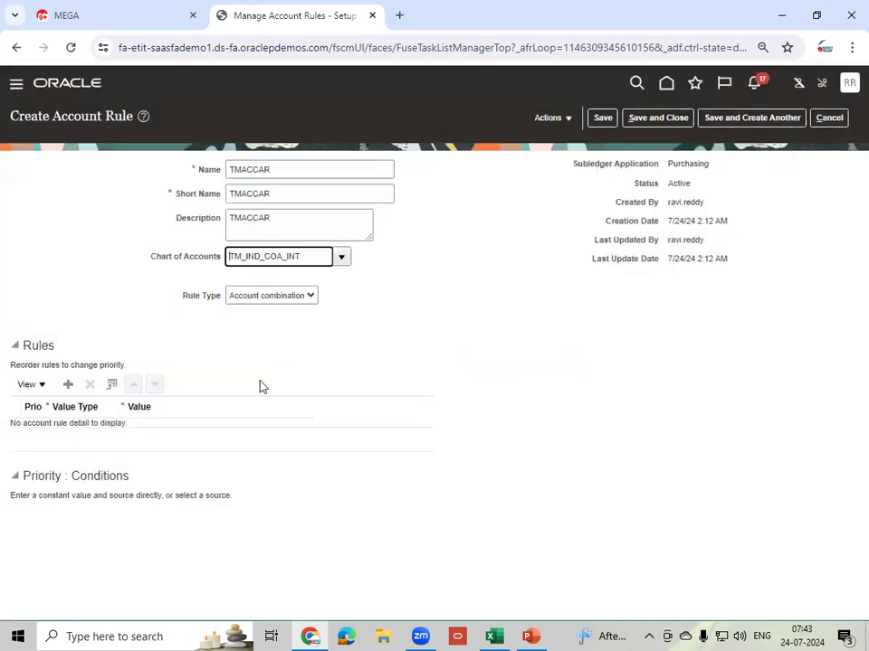
# - Add rule line 1 with a Constant value type and open its account segments
pyautogui.click(67, 384)
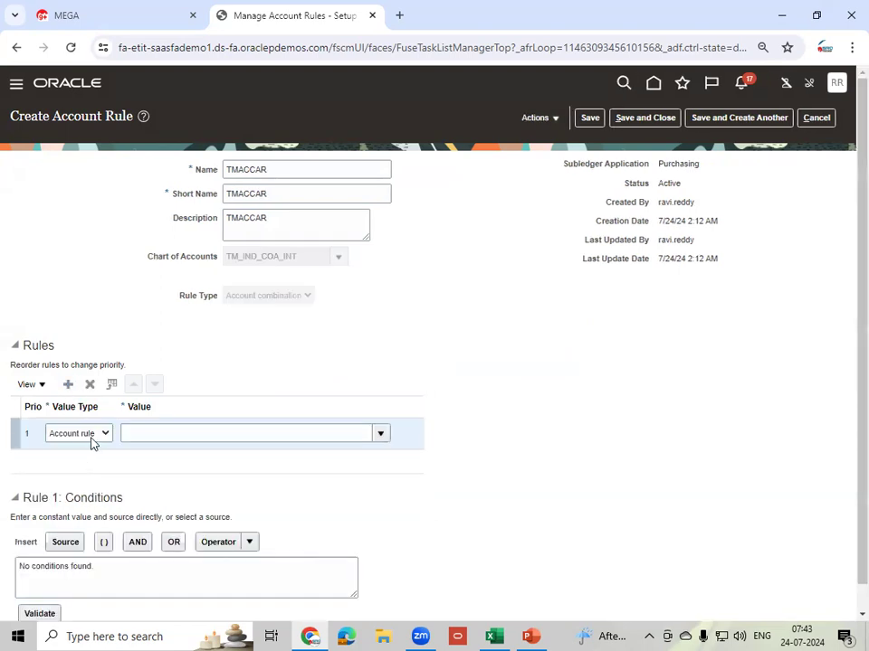
pyautogui.click(94, 437)
pyautogui.click(85, 458)
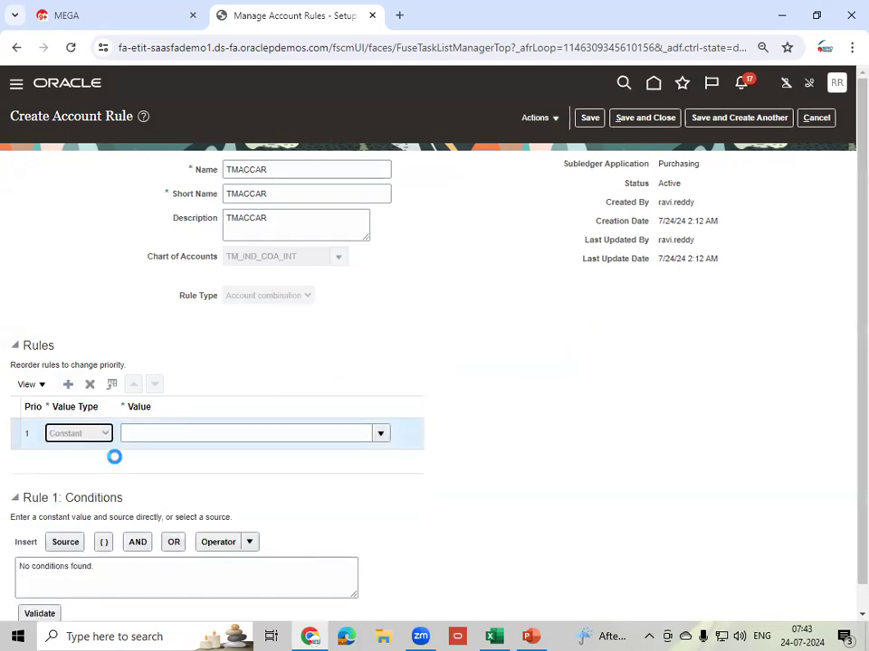
pyautogui.click(278, 432)
# - Set company 10 IND, department 000 No Department and location 000 No Location
pyautogui.click(478, 310)
pyautogui.click(448, 335)
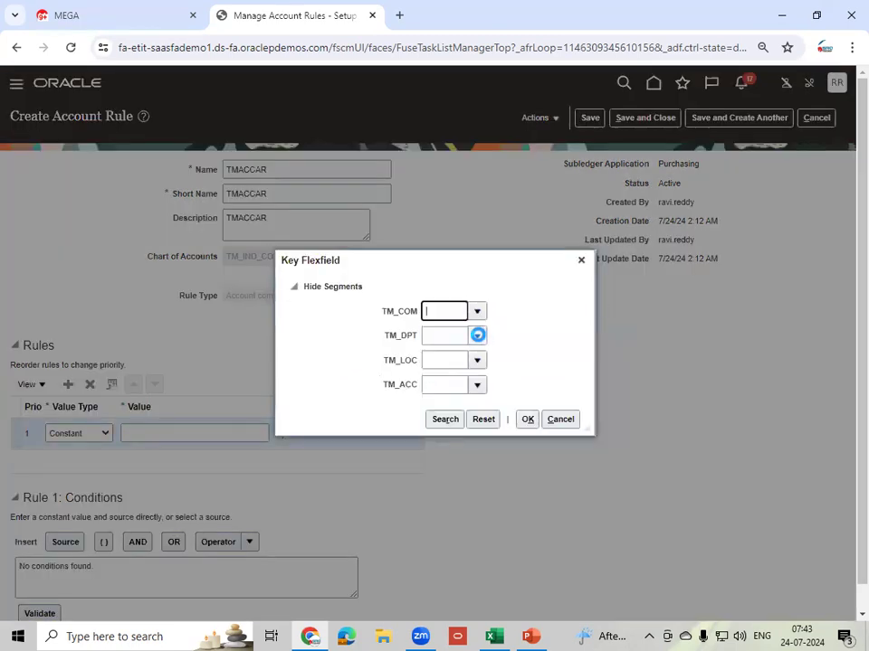
pyautogui.click(477, 335)
pyautogui.click(453, 359)
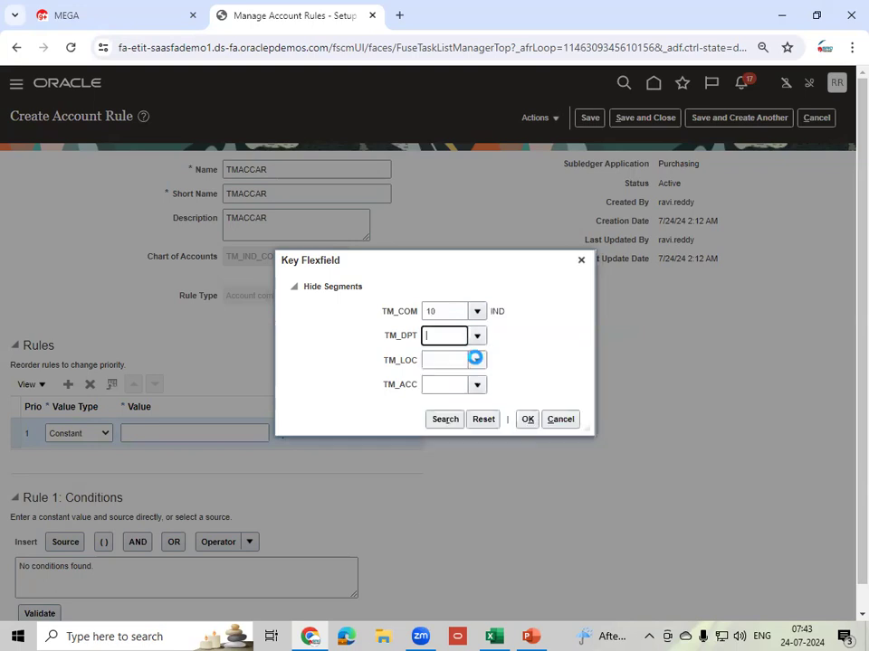
pyautogui.click(477, 360)
pyautogui.click(451, 384)
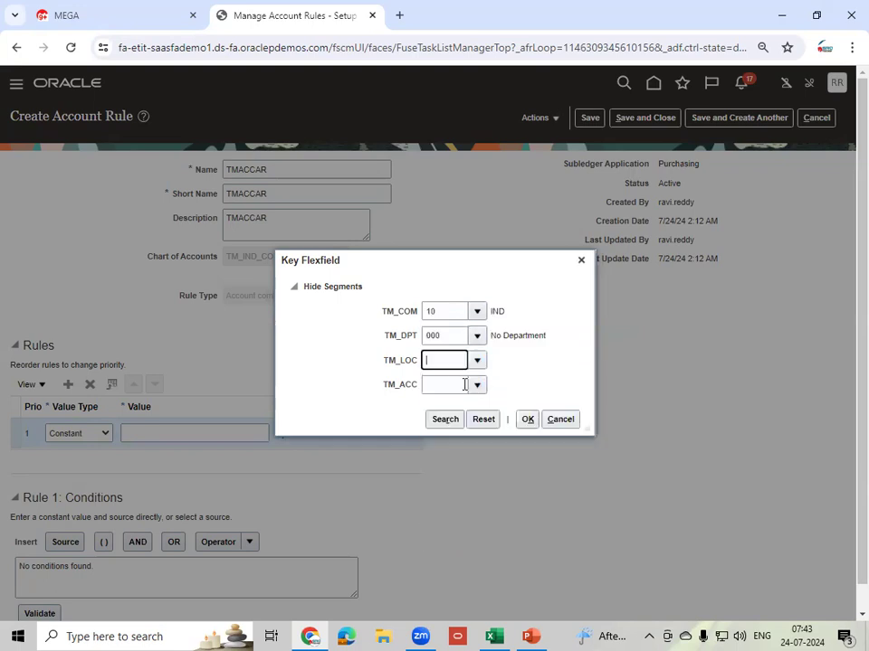
pyautogui.click(477, 385)
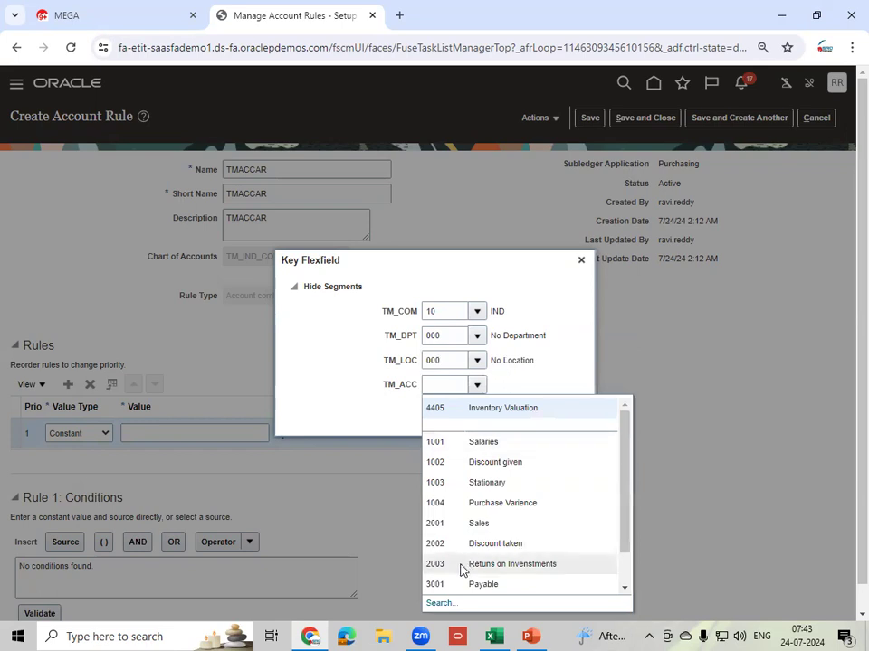
pyautogui.click(437, 604)
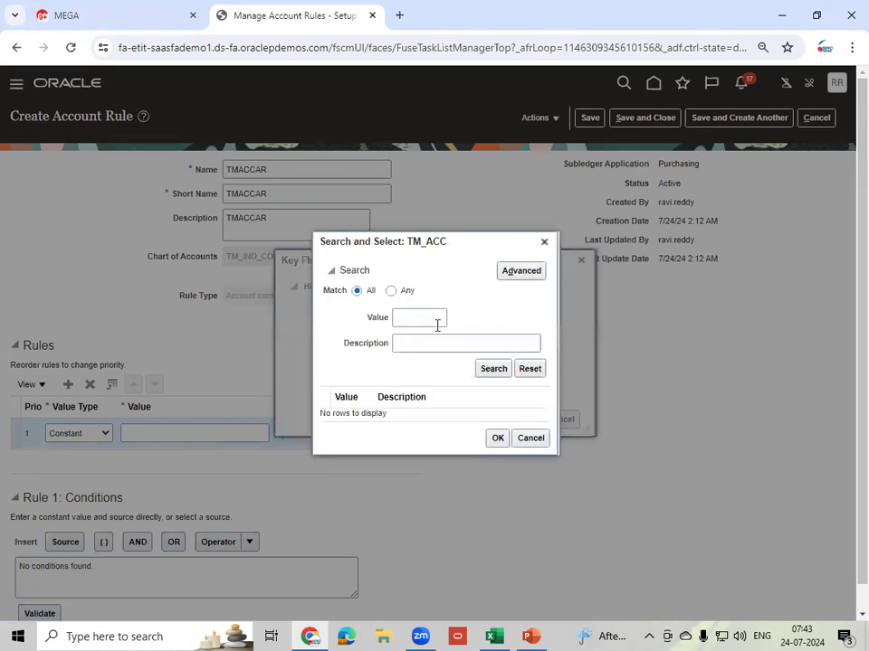
pyautogui.click(421, 345)
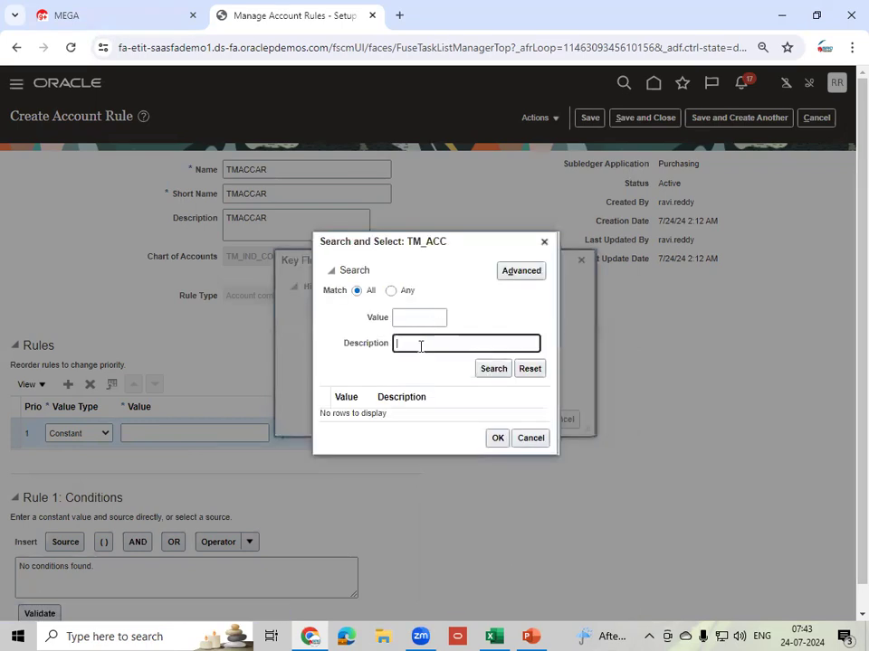
pyautogui.write('Inv')
pyautogui.click(500, 372)
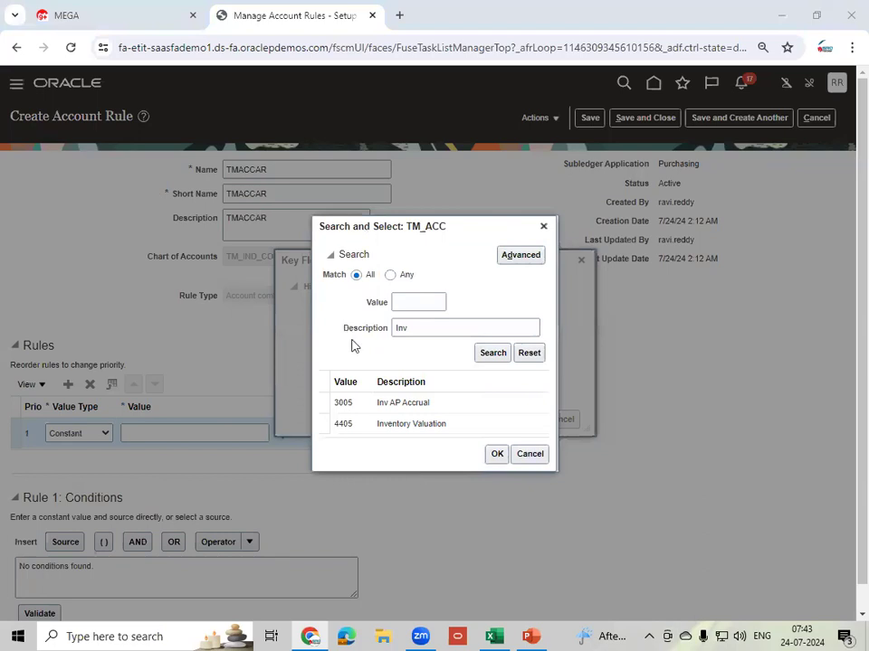
pyautogui.click(435, 403)
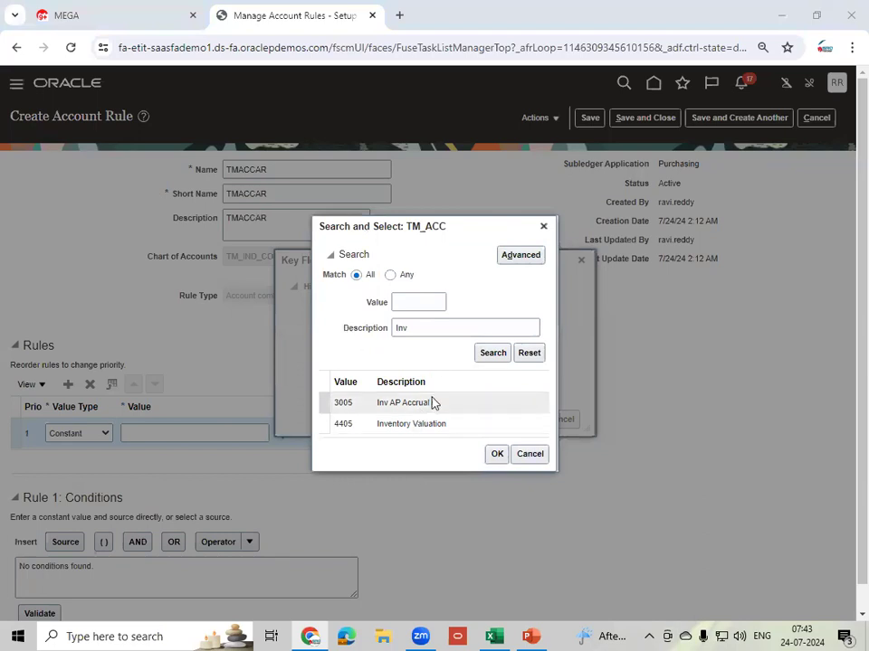
pyautogui.click(496, 456)
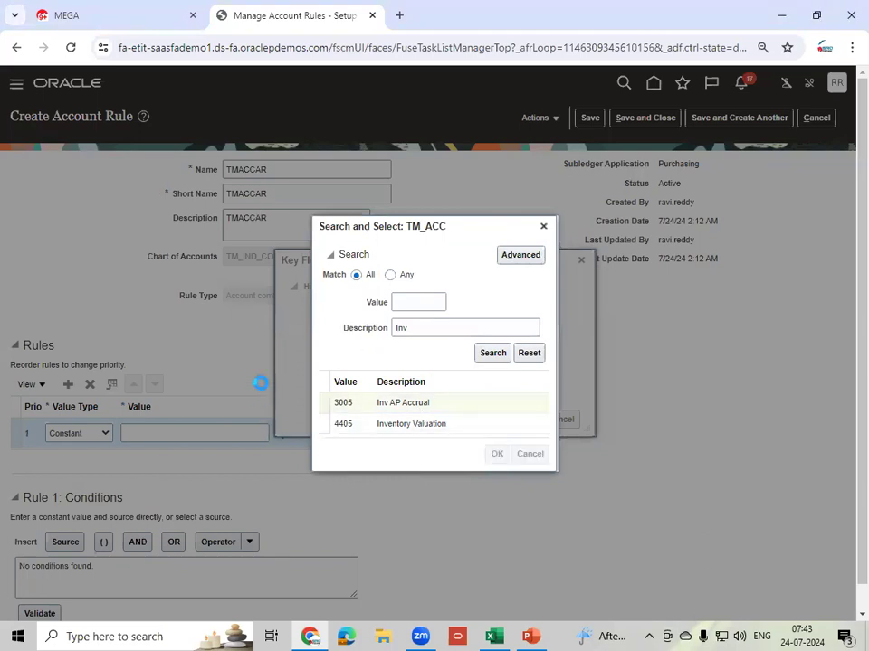
pyautogui.click(528, 419)
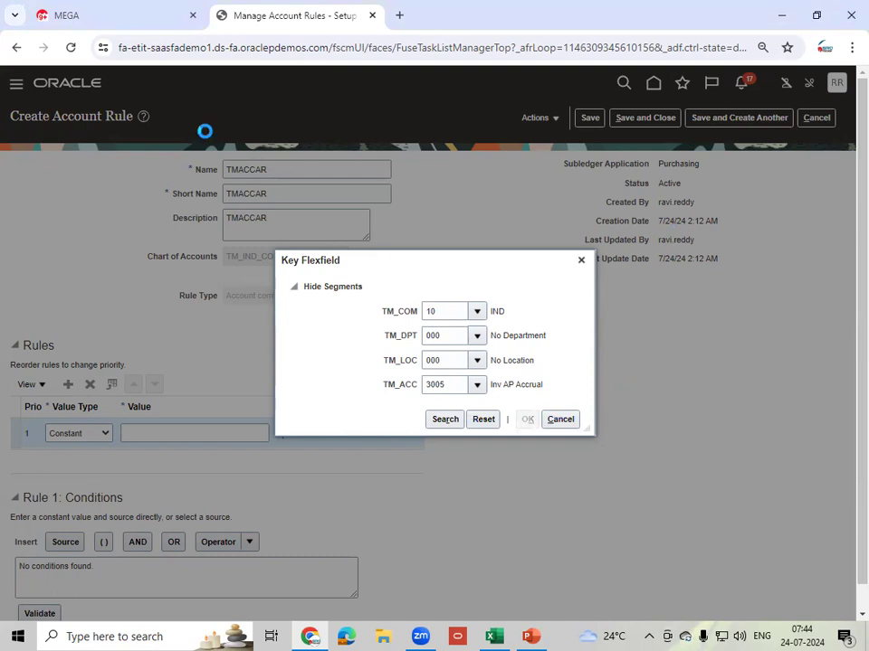
pyautogui.click(208, 59)
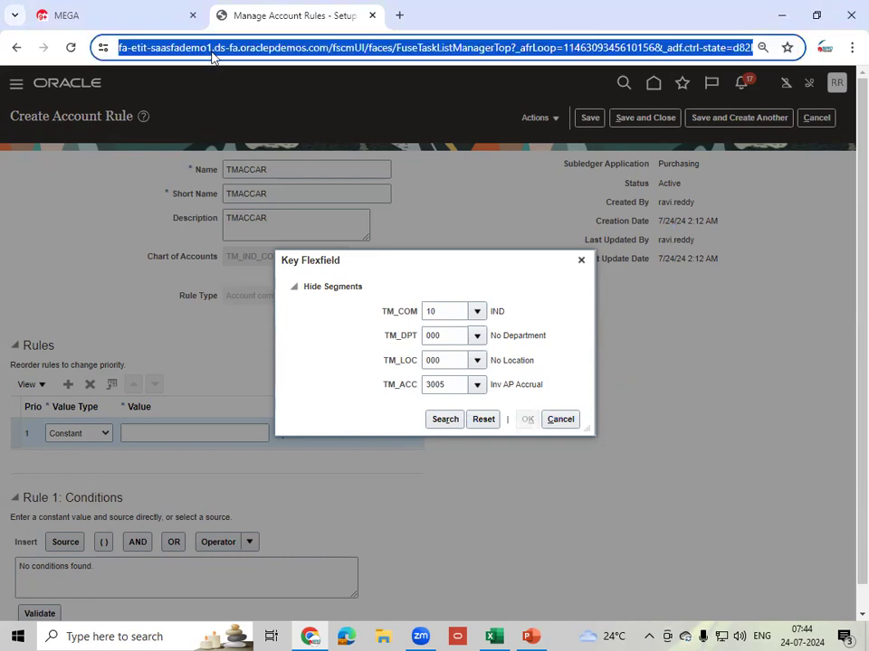
# - Reload the stuck page, then open the Oracle sign-in page in a new Incognito window
pyautogui.press('Return')
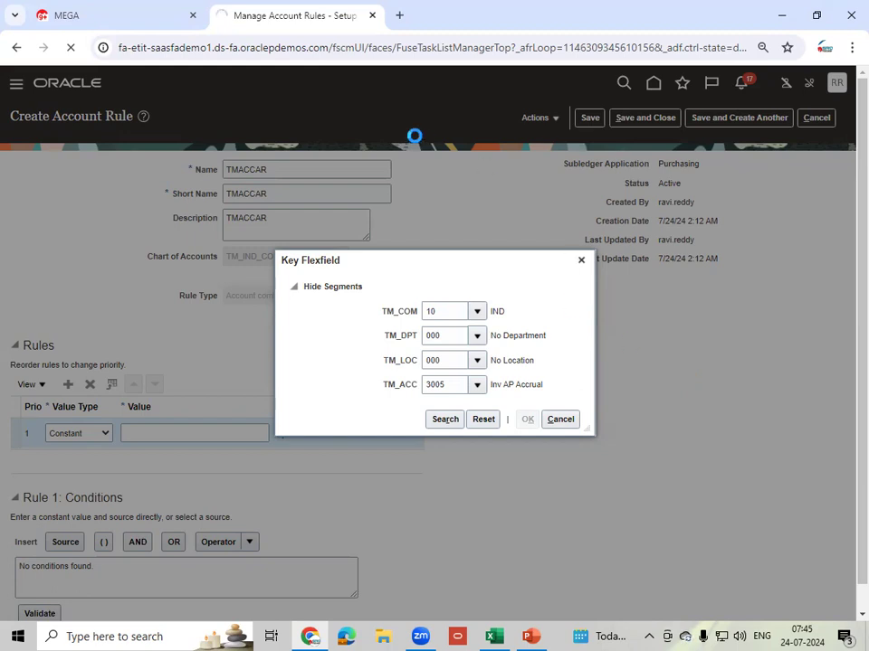
pyautogui.click(852, 49)
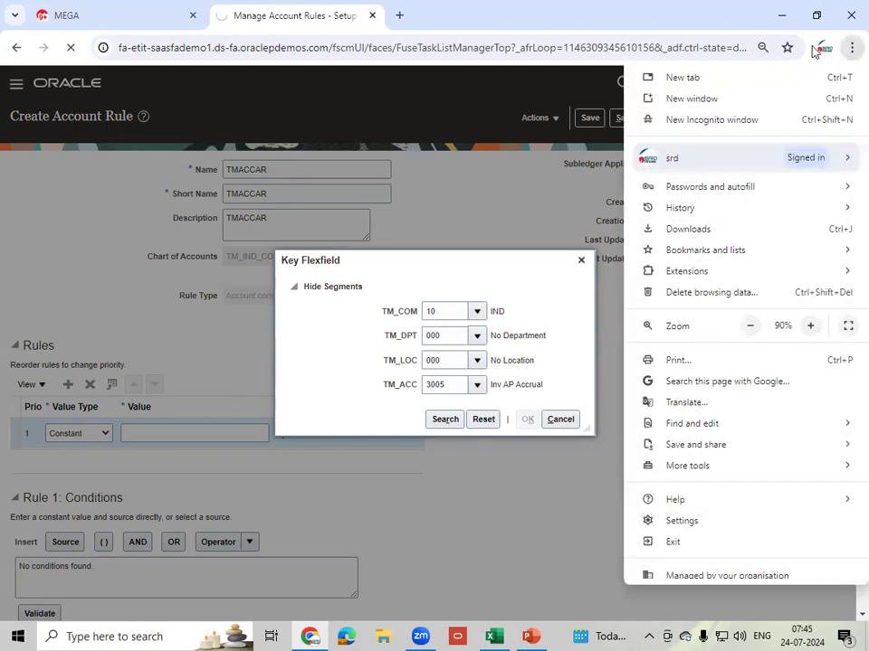
pyautogui.click(706, 121)
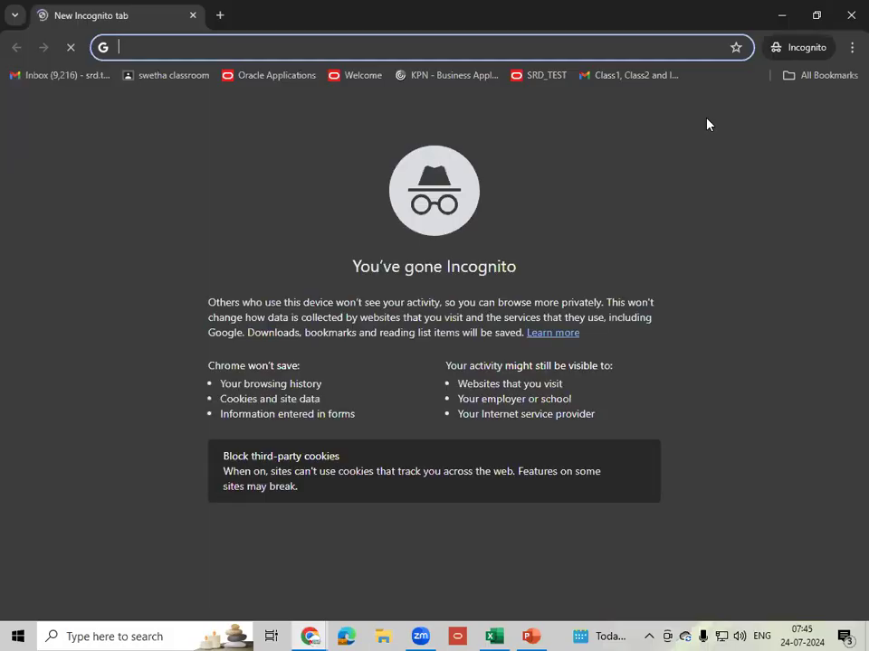
pyautogui.write('etit')
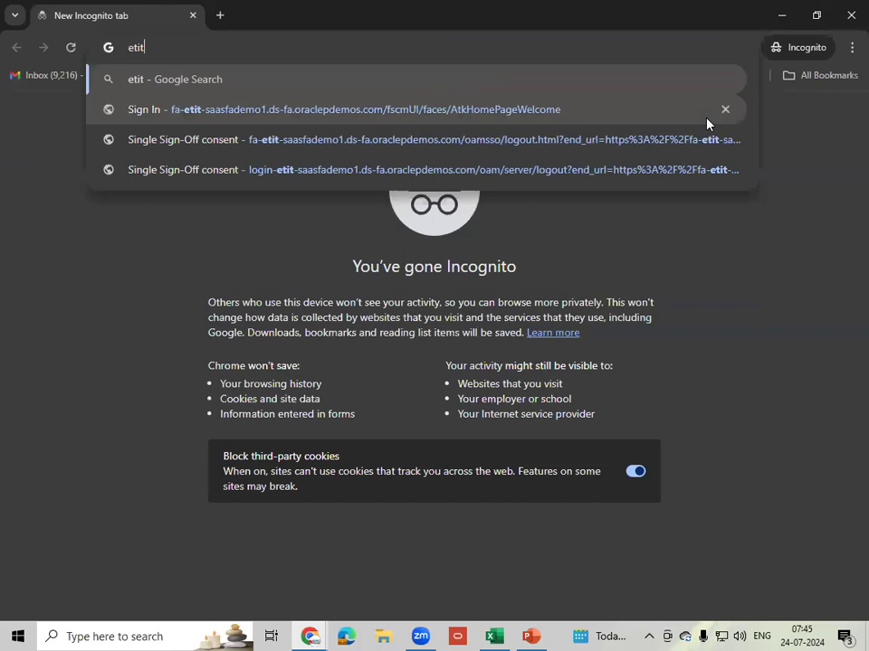
pyautogui.click(381, 110)
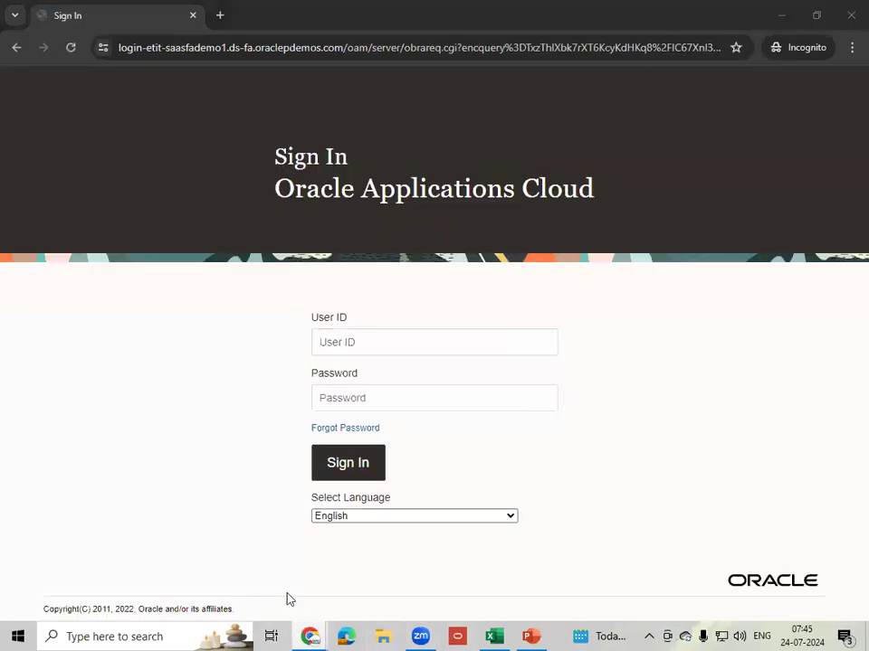
# - Sign in with the user ID and password, then return to the TMACCAR rule window
pyautogui.moveTo(311, 636)
pyautogui.click(227, 561)
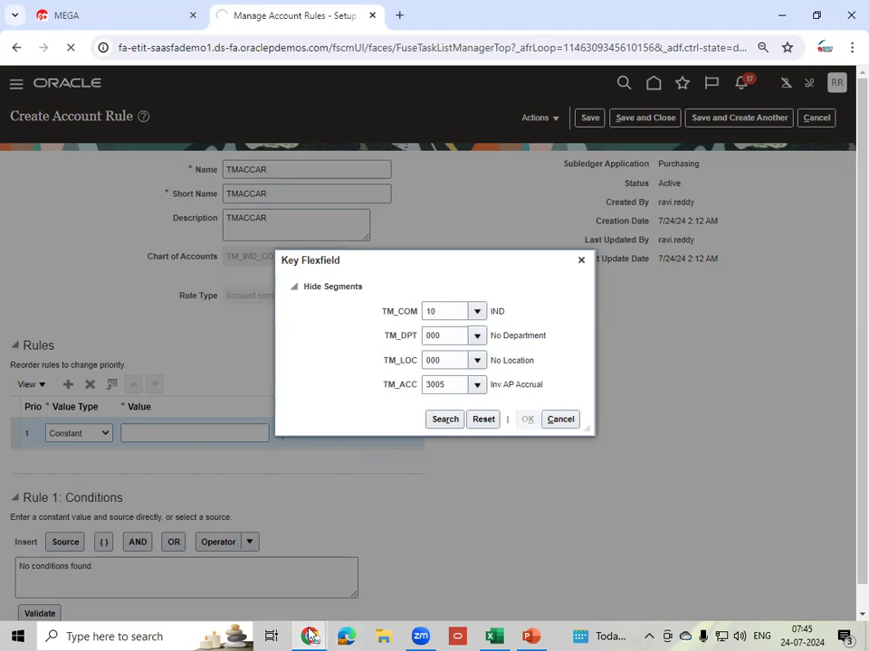
pyautogui.moveTo(311, 636)
pyautogui.click(407, 584)
pyautogui.press('Tab')
pyautogui.write('•••••••')
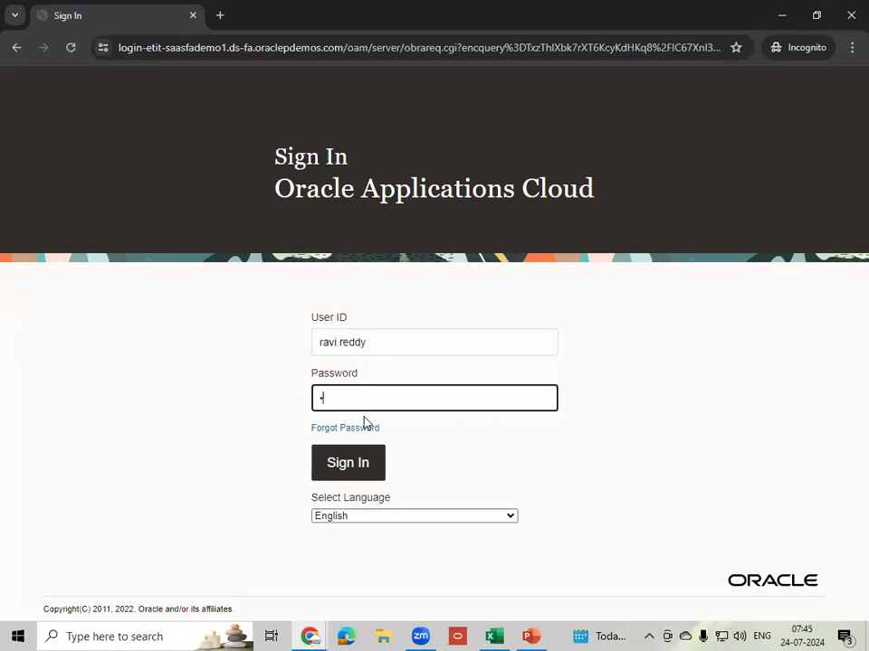
pyautogui.write('••••')
pyautogui.click(360, 463)
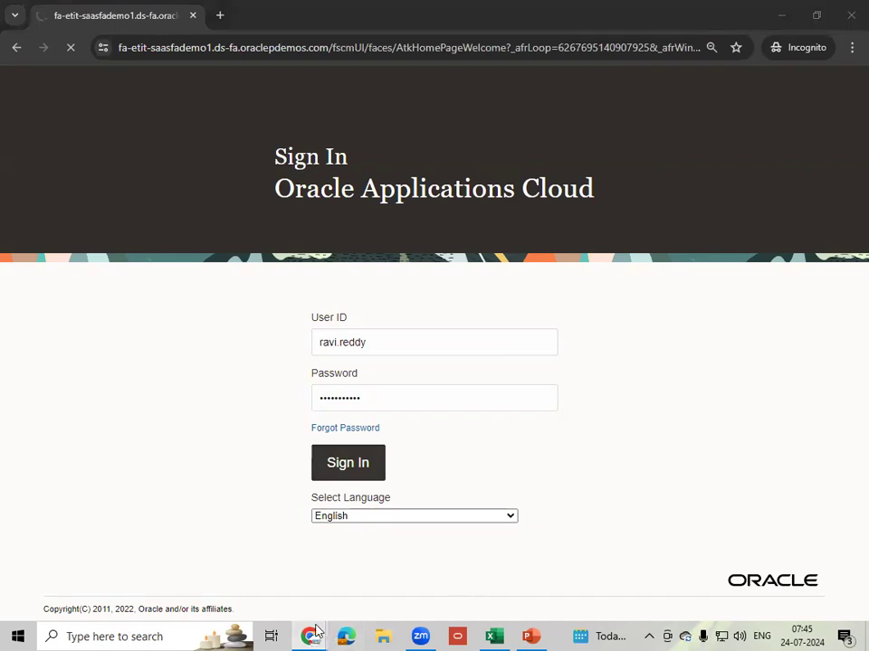
pyautogui.moveTo(312, 636)
pyautogui.click(272, 582)
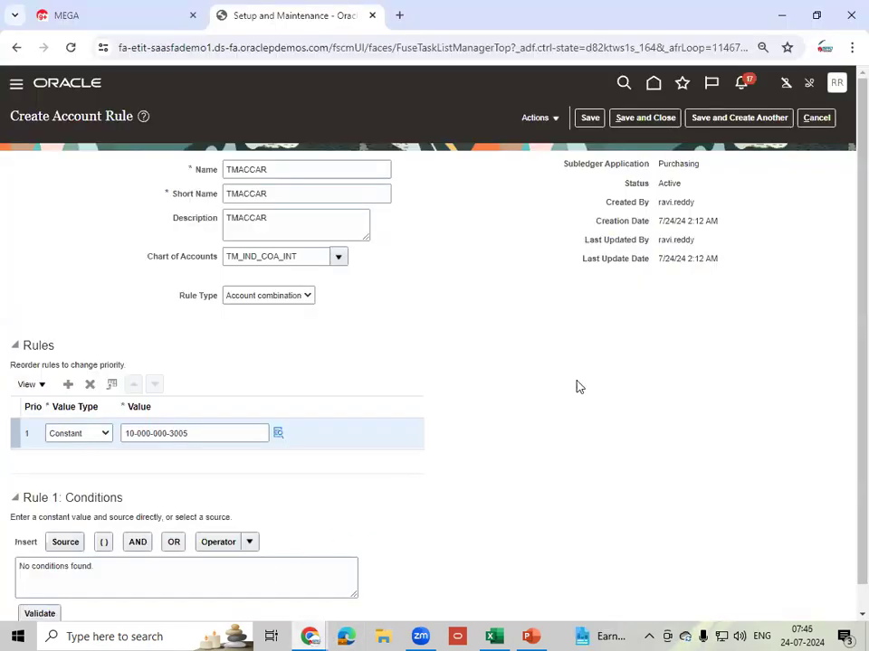
# - Save TMACCAR and start rule TMVARAR with matching name, short name and description
pyautogui.click(732, 122)
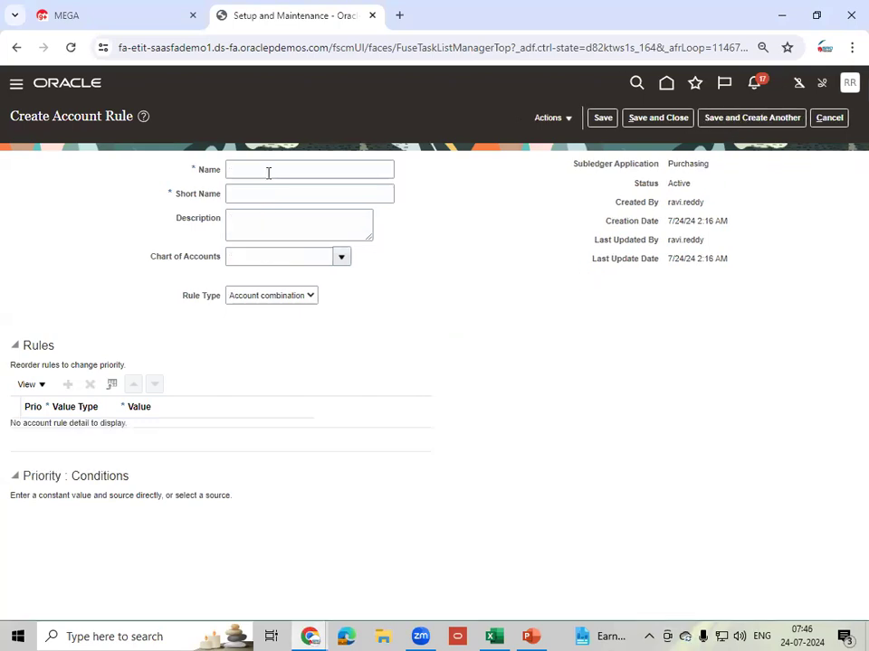
pyautogui.click(239, 171)
pyautogui.write('Th')
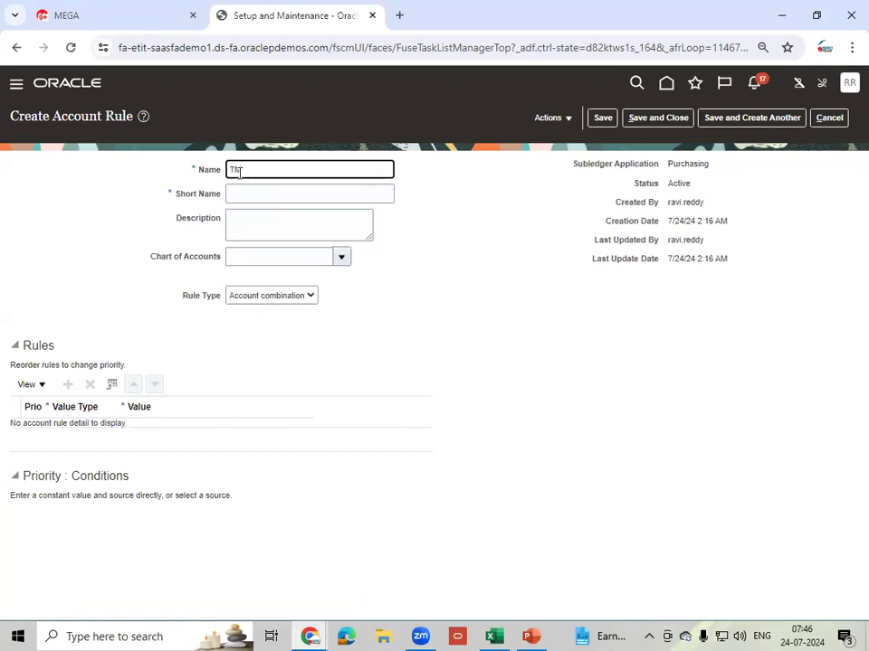
pyautogui.write('VARAR')
pyautogui.press('Tab')
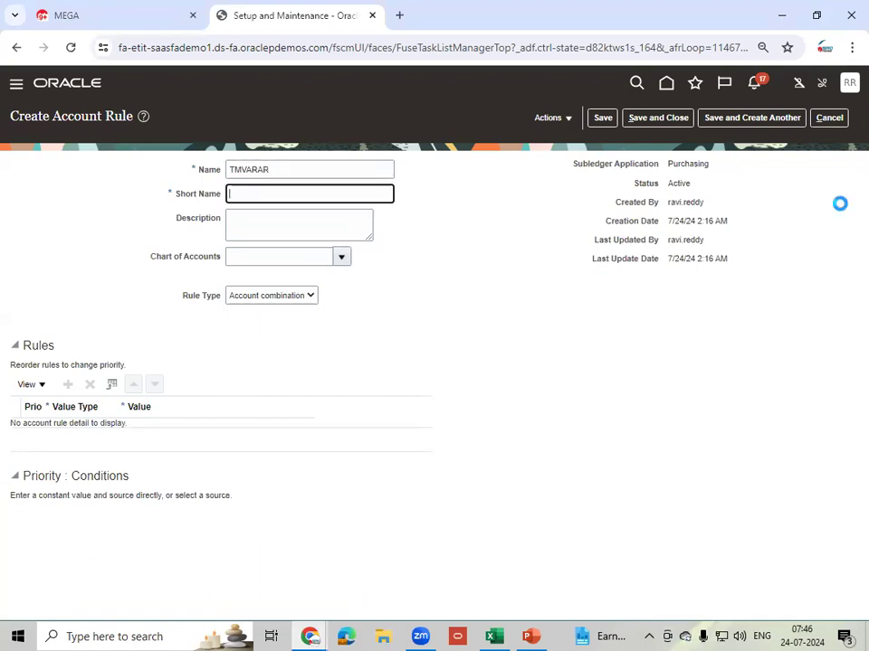
pyautogui.hotkey('shift', 'Tab')
pyautogui.hotkey('ctrl', 'c')
pyautogui.press('Tab')
pyautogui.hotkey('ctrl', 'v')
pyautogui.press('Tab')
pyautogui.hotkey('ctrl', 'v')
pyautogui.press('Tab')
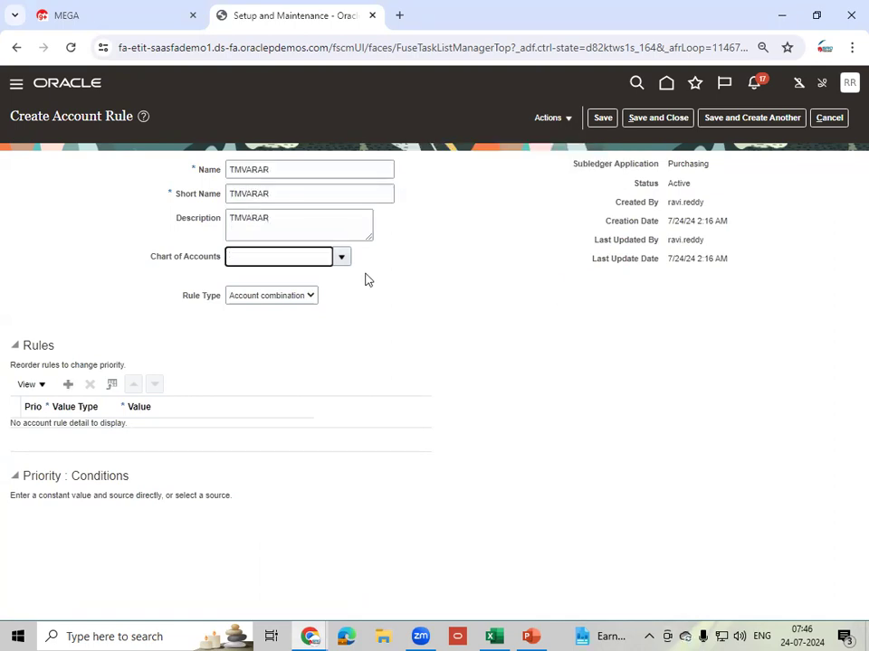
# - Search charts of accounts for TM and assign TM_IND_COA_INT to TMVARAR
pyautogui.click(340, 257)
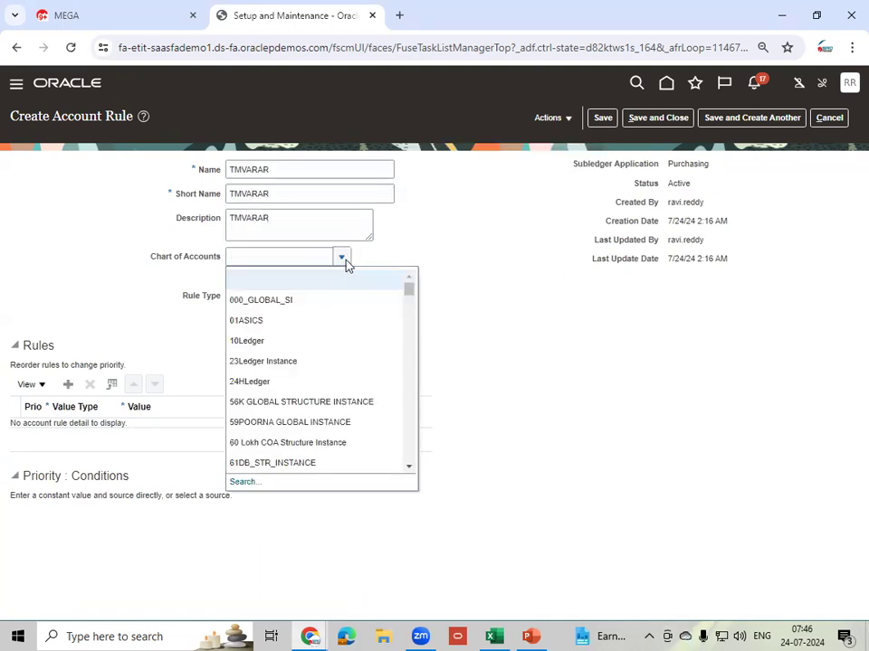
pyautogui.click(243, 483)
pyautogui.click(442, 305)
pyautogui.write('TM')
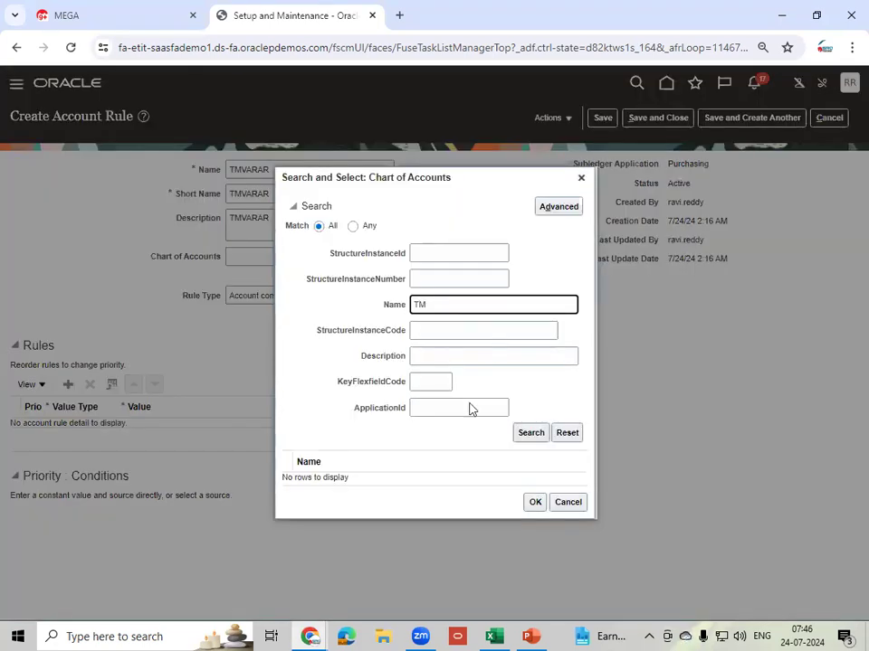
pyautogui.click(531, 434)
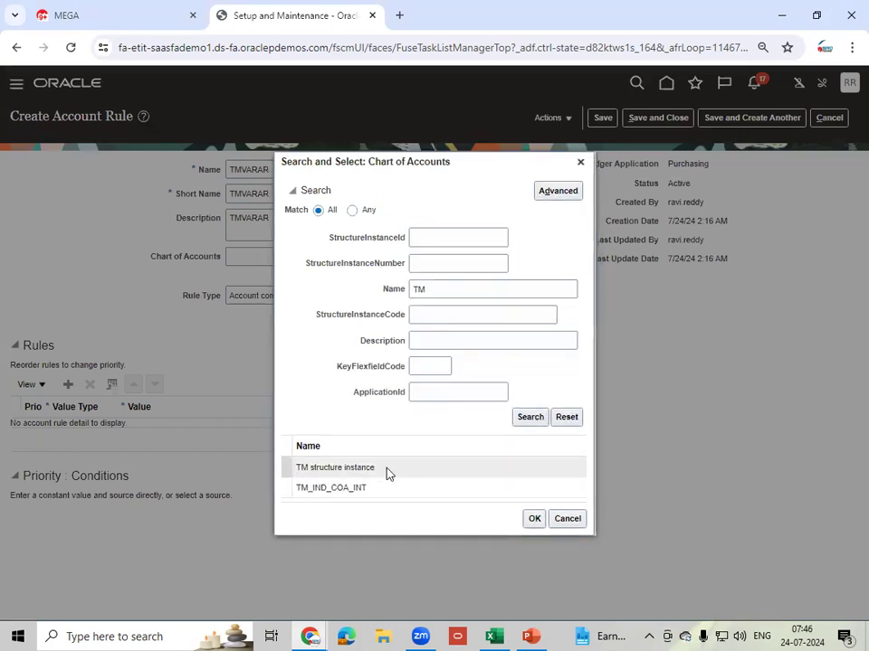
pyautogui.click(390, 490)
pyautogui.click(533, 519)
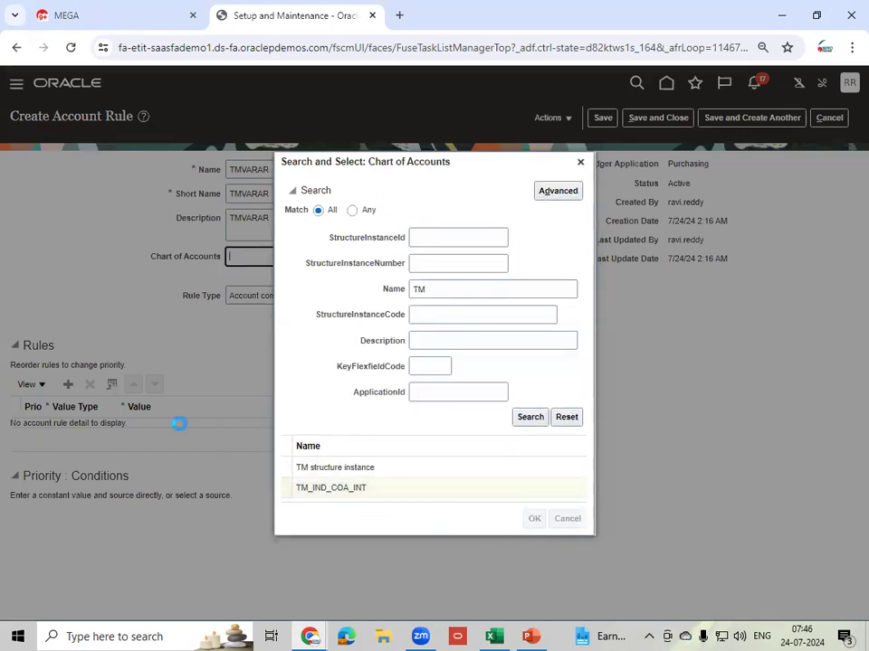
# - Add rule line 1 with a Constant value type and open the account combination picker
pyautogui.click(68, 383)
pyautogui.click(78, 433)
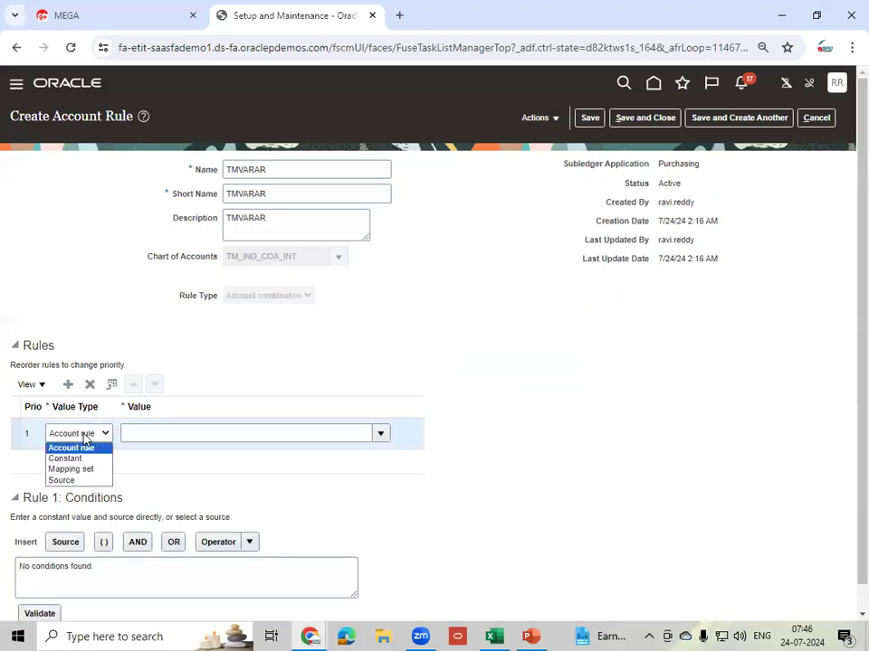
pyautogui.click(67, 458)
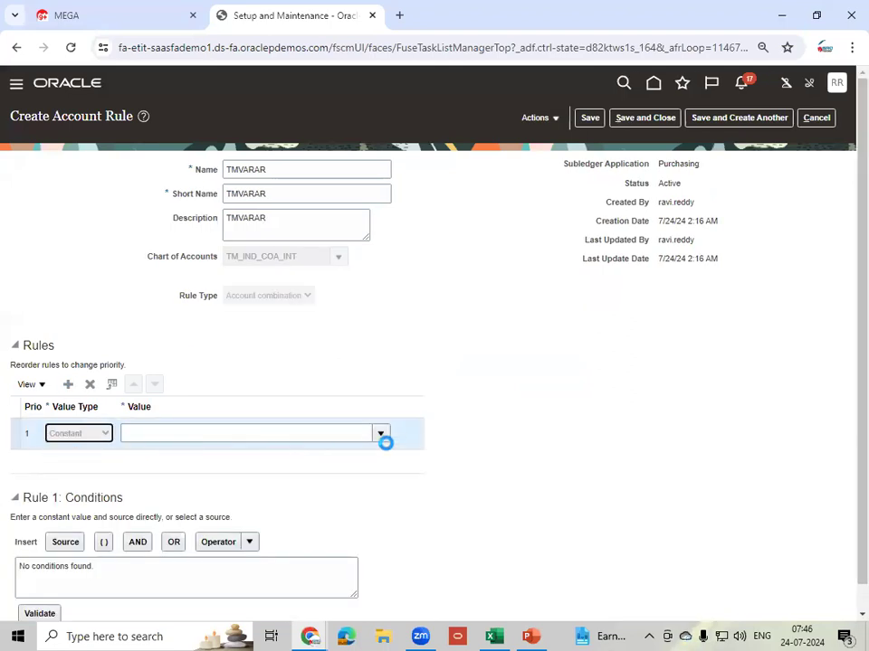
pyautogui.click(275, 436)
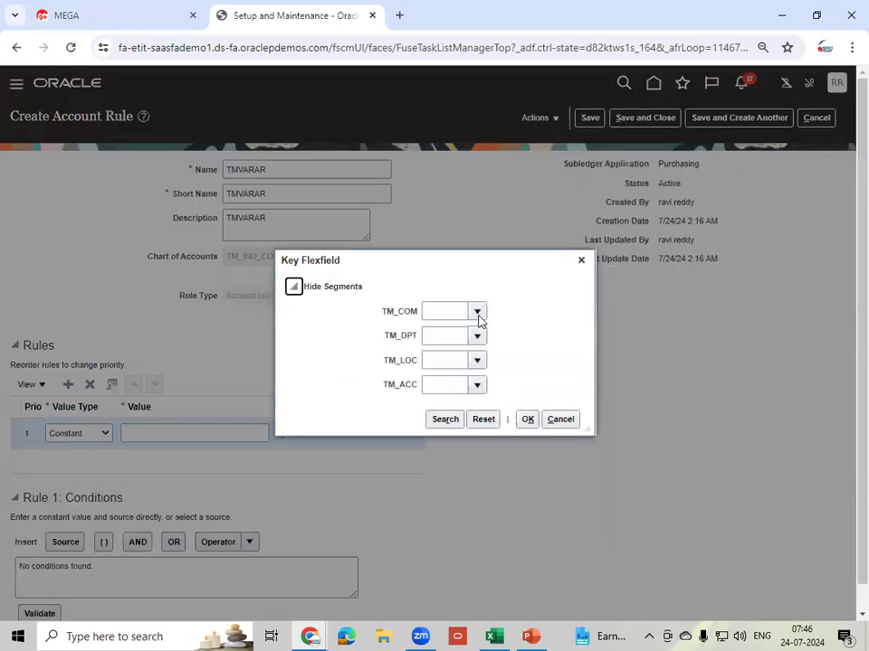
# - Set company 10, department 000 No Department and location 000 No Location
pyautogui.click(477, 312)
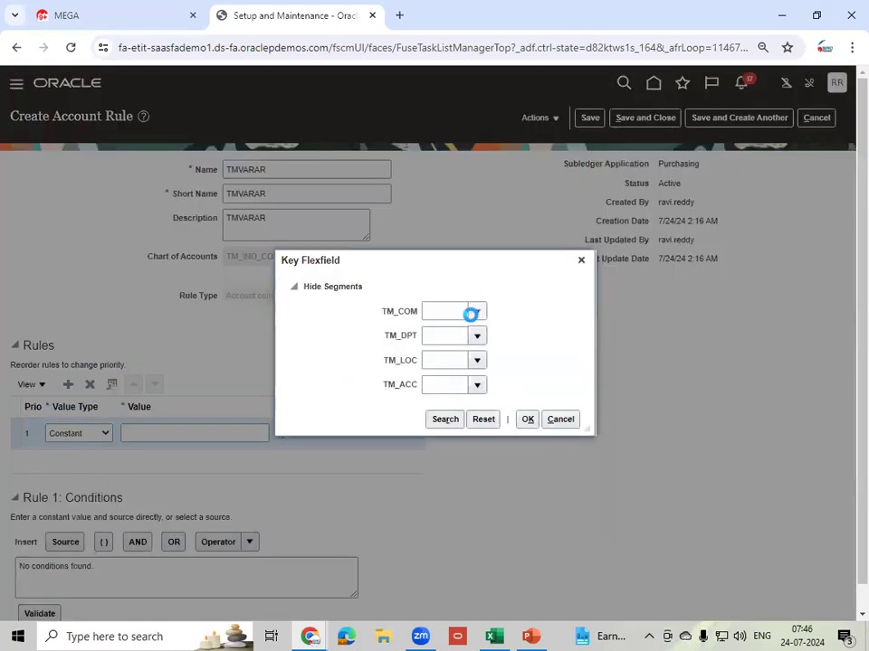
pyautogui.write('10')
pyautogui.click(476, 336)
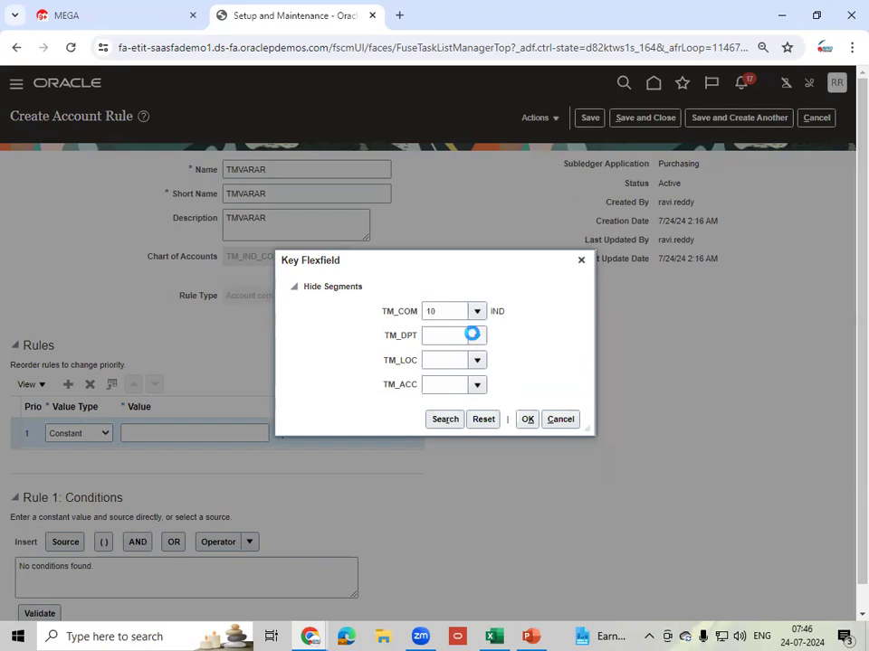
pyautogui.click(451, 359)
pyautogui.click(474, 358)
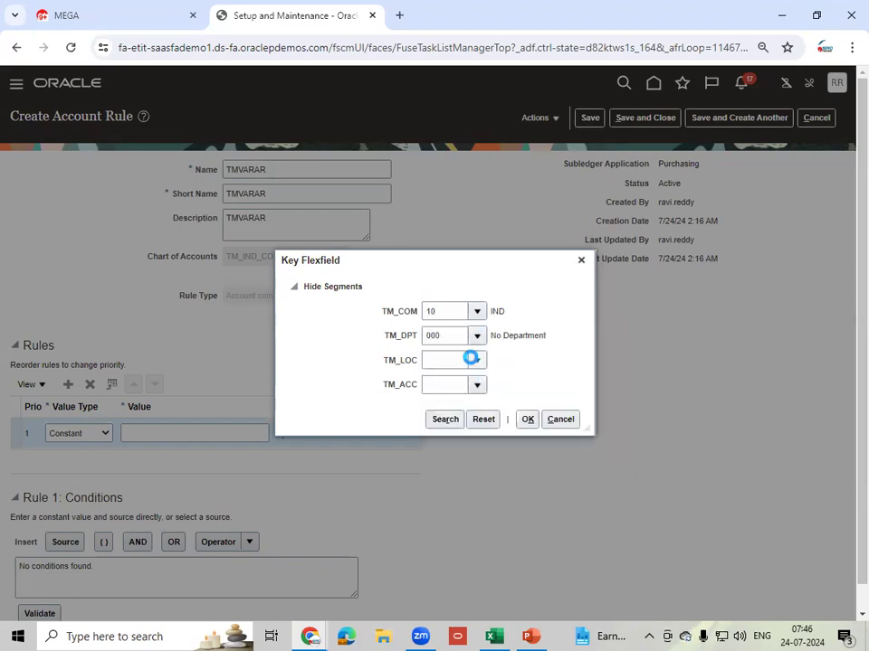
pyautogui.click(443, 388)
pyautogui.click(477, 385)
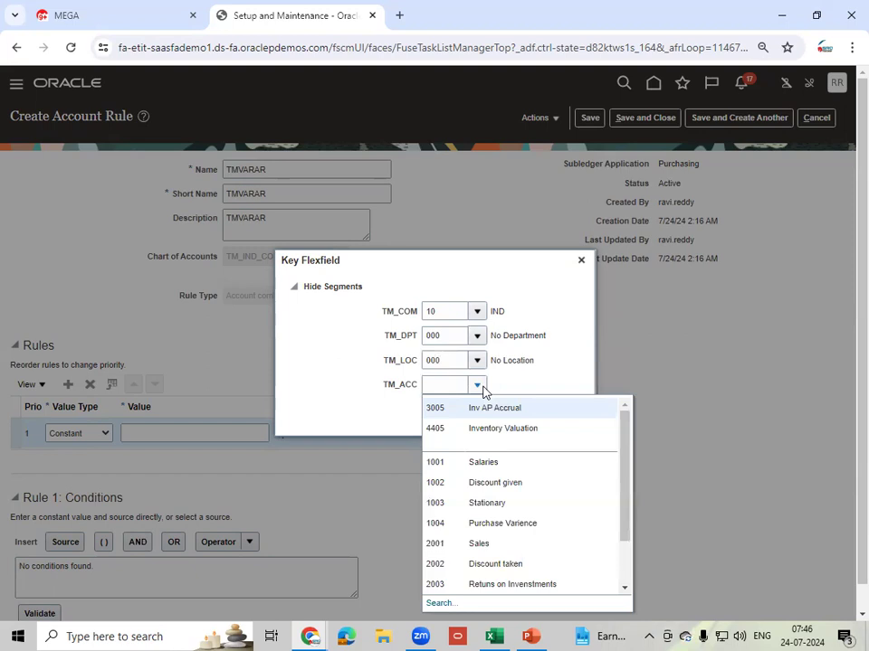
# - Search TM_ACC account values by description ('Val', then 'V') without finding the account
pyautogui.click(439, 603)
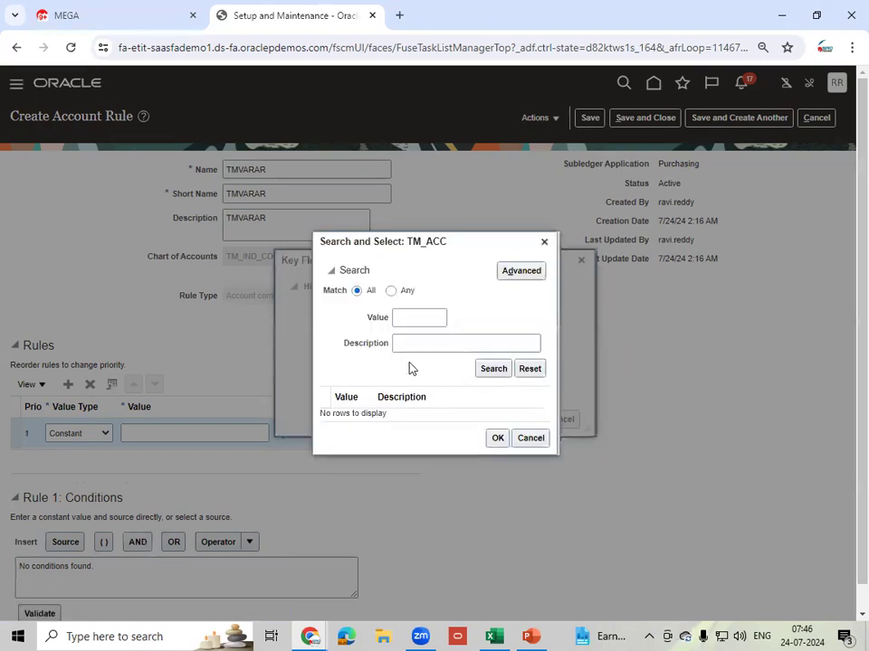
pyautogui.click(421, 344)
pyautogui.write('Val')
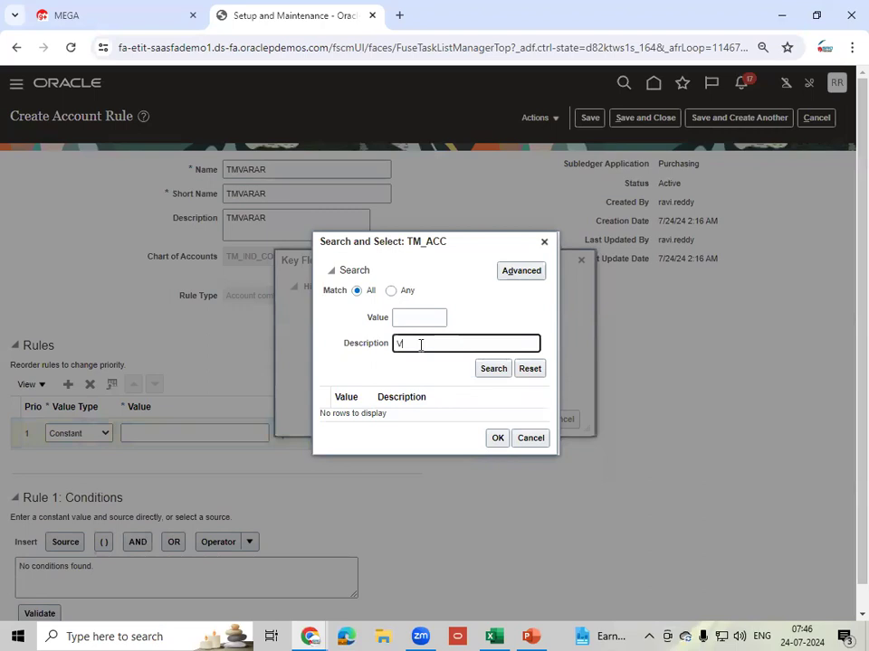
pyautogui.click(494, 369)
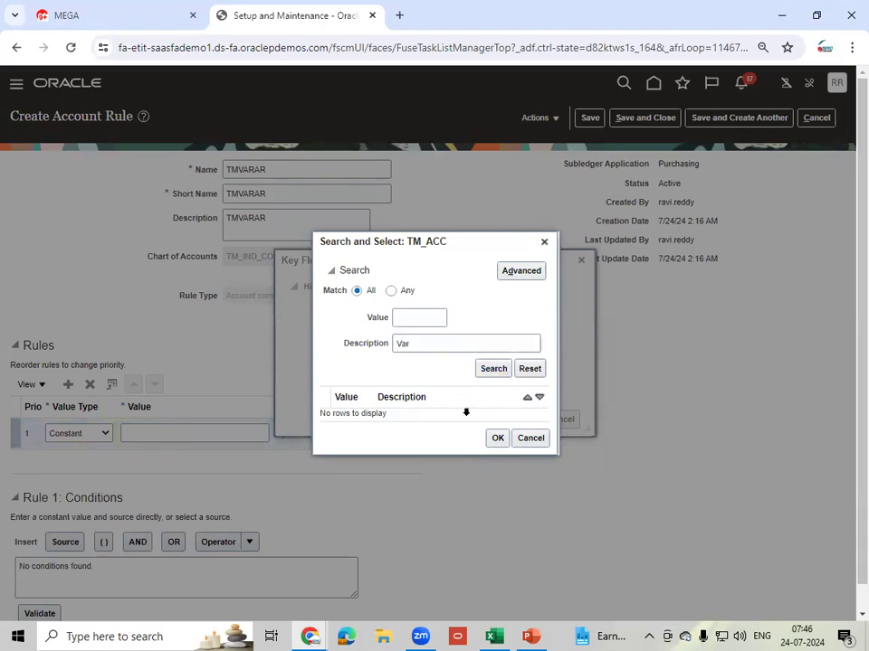
pyautogui.click(485, 368)
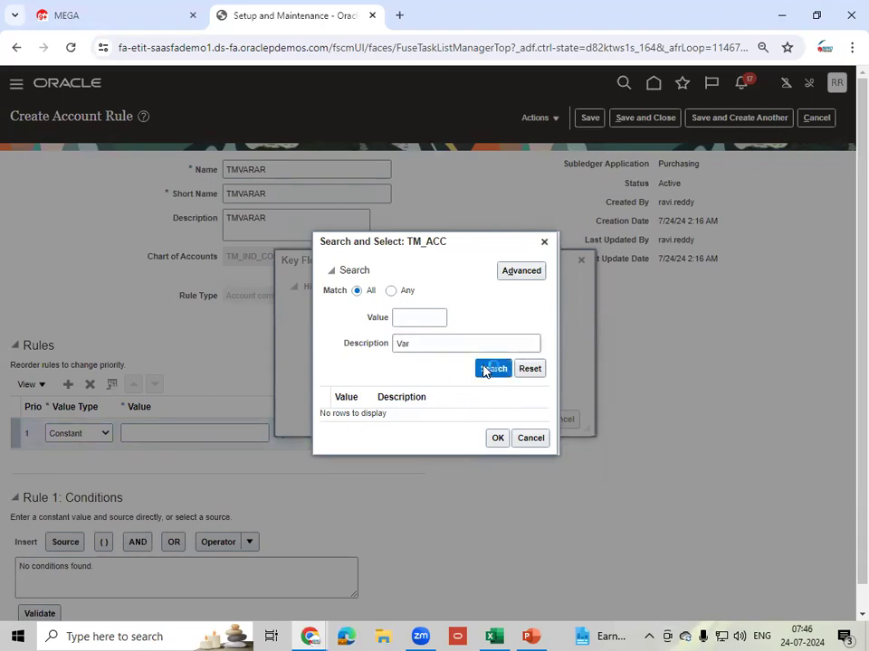
pyautogui.click(428, 344)
pyautogui.press('BackSpace')
pyautogui.click(492, 370)
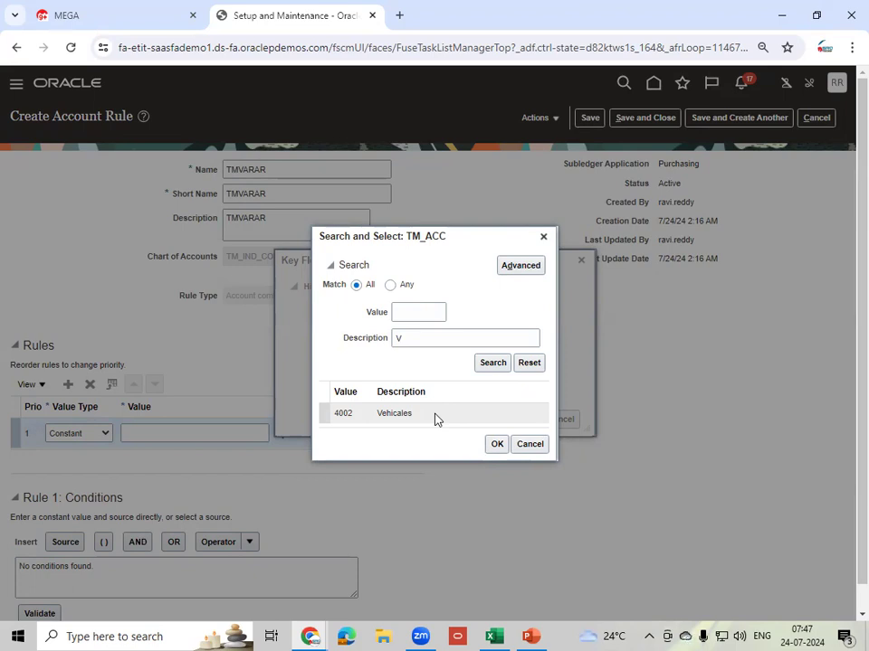
pyautogui.doubleClick(419, 336)
pyautogui.press('BackSpace')
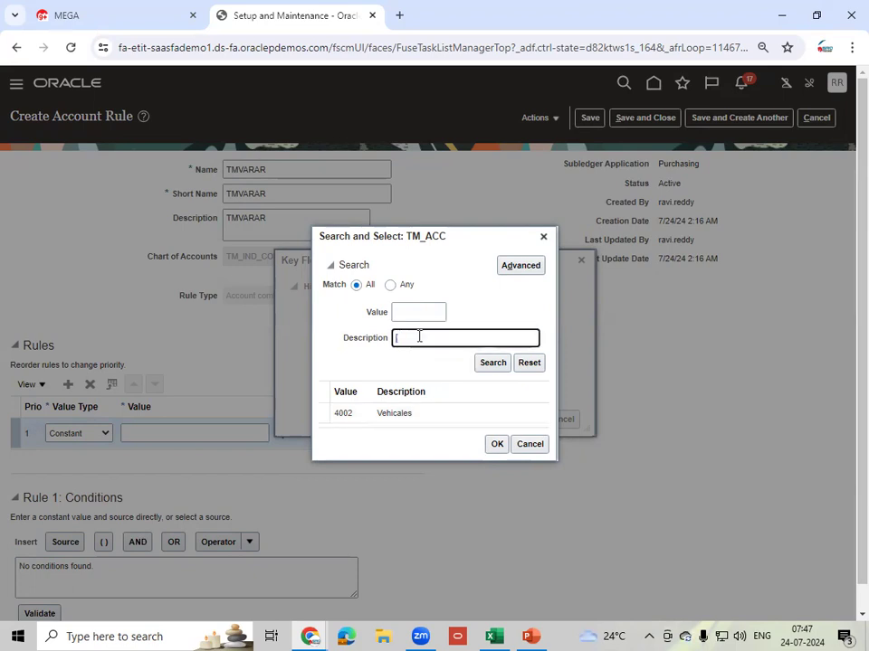
pyautogui.click(526, 271)
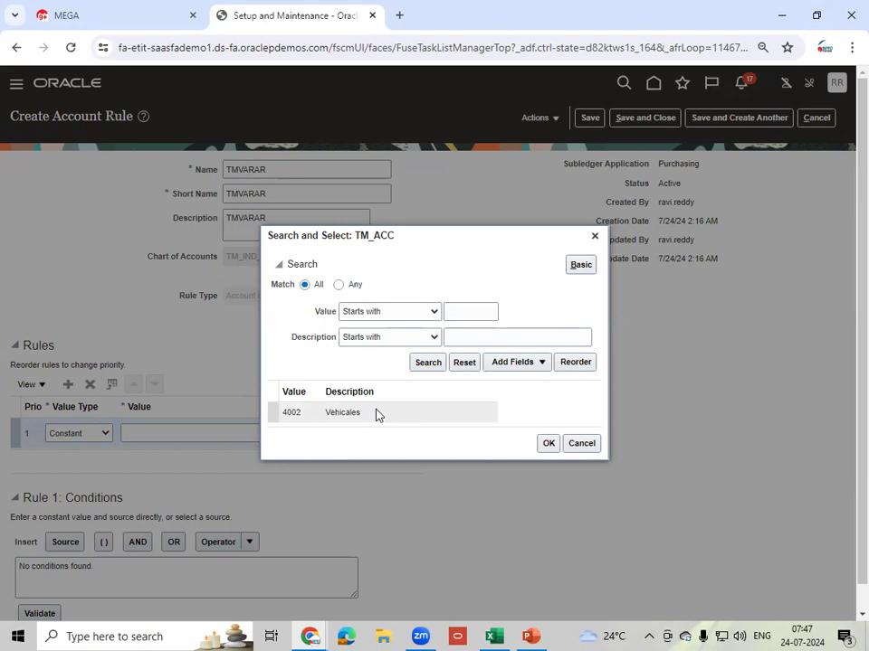
pyautogui.click(341, 286)
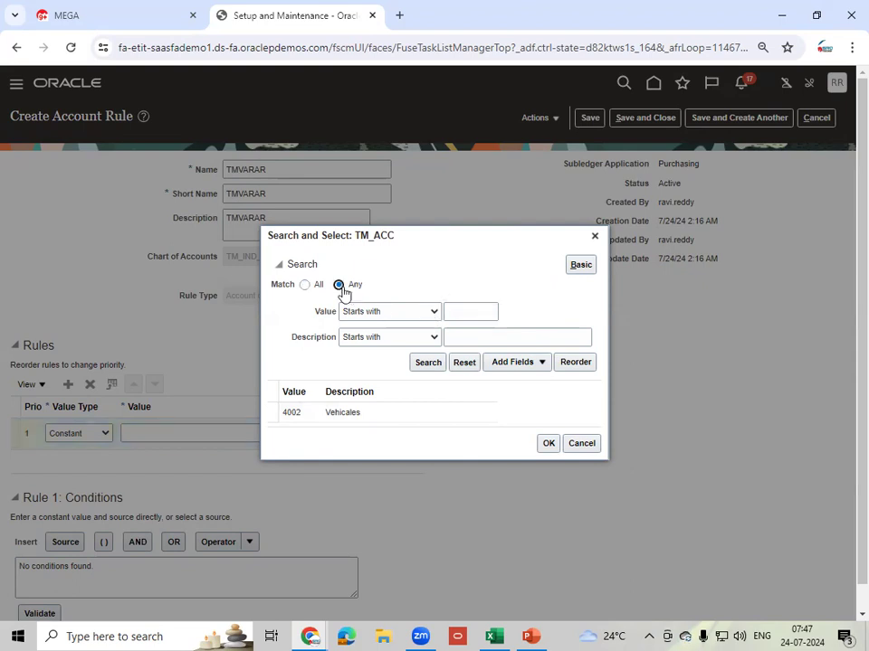
pyautogui.click(425, 364)
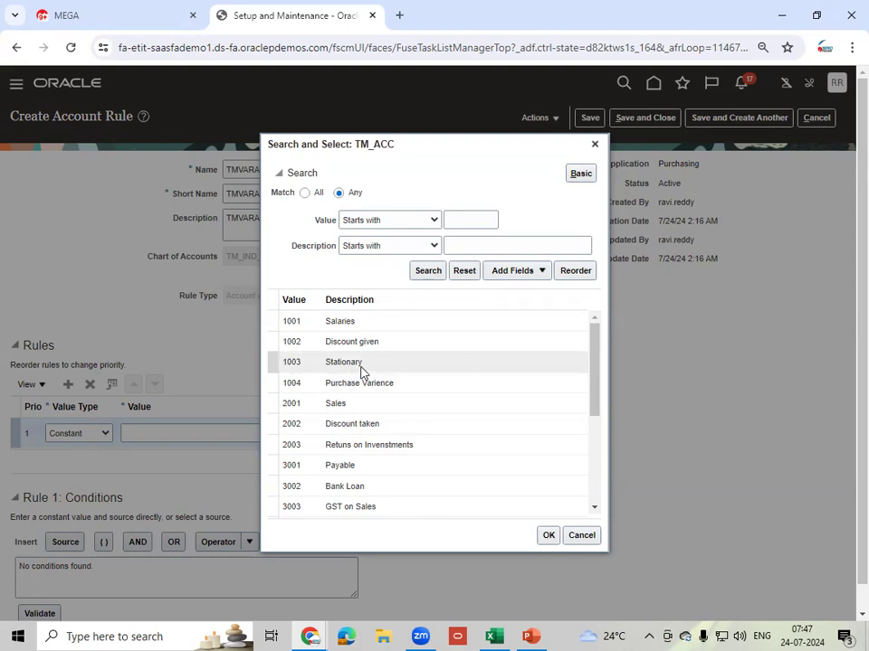
pyautogui.click(369, 381)
pyautogui.click(549, 535)
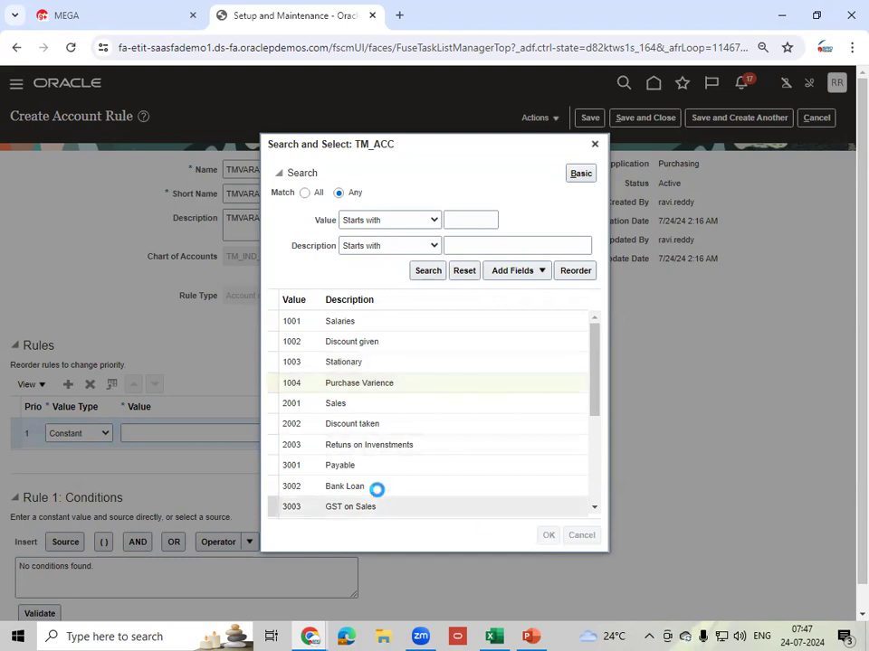
pyautogui.click(528, 422)
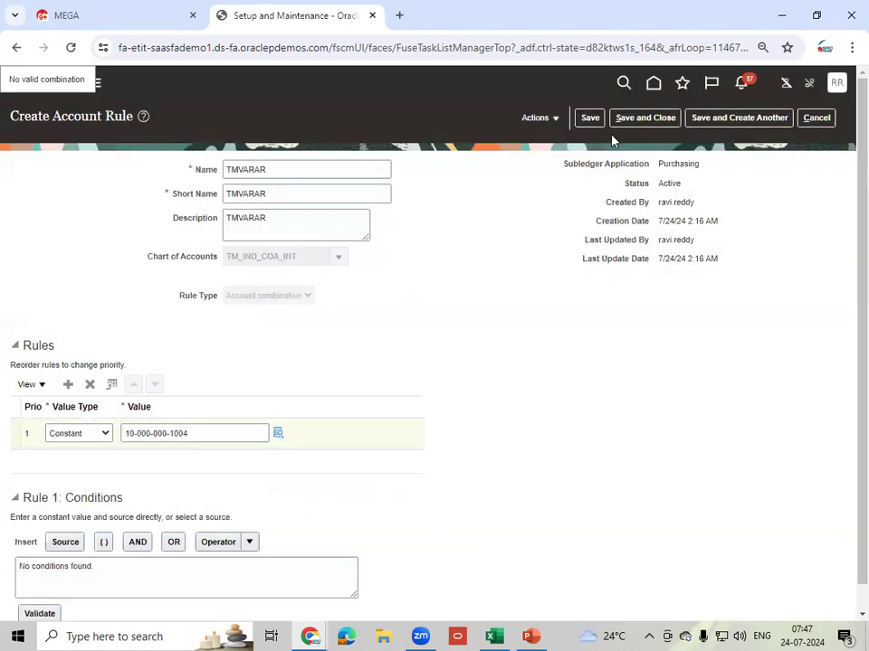
# - Save and close the TMVARAR rule, then finish Manage Account Rules: Purchasing
pyautogui.click(587, 118)
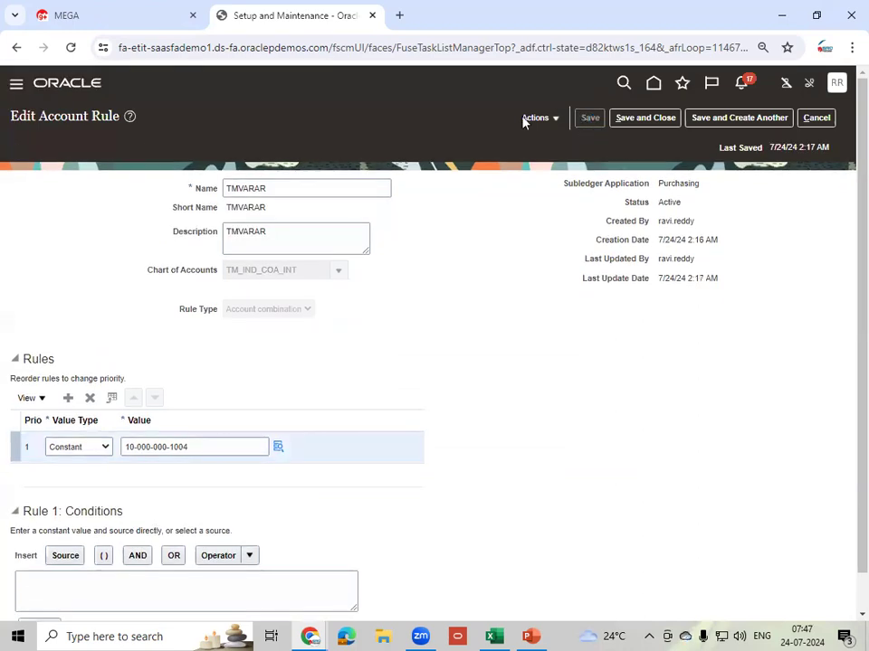
pyautogui.click(644, 118)
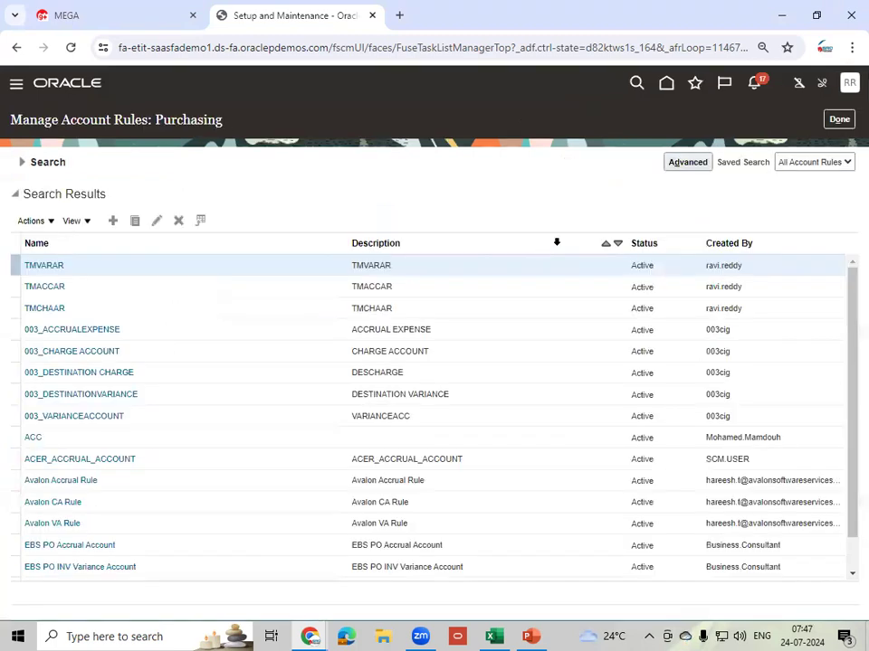
pyautogui.click(838, 120)
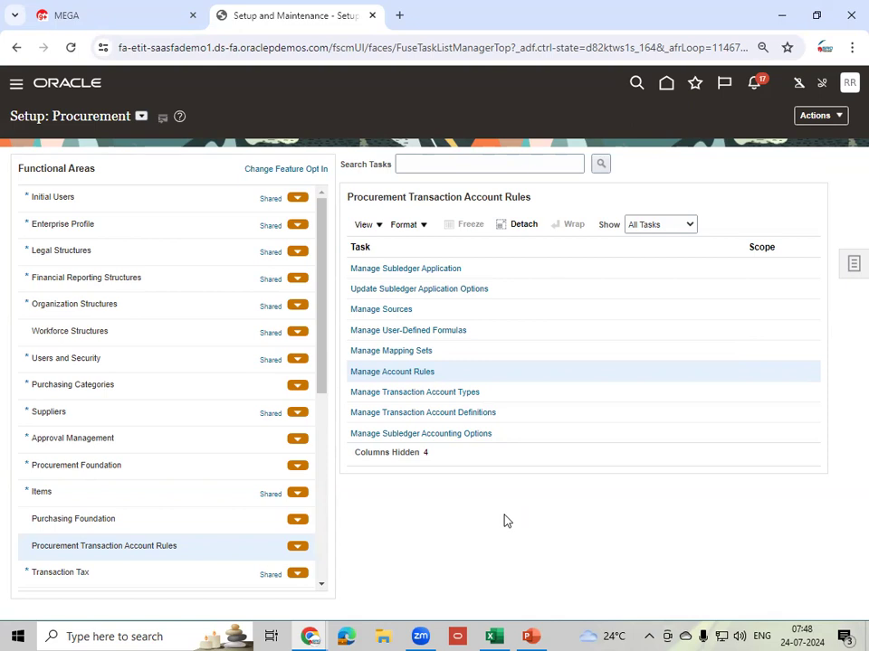
# - Create transaction account definition TM_TAD with short name and description TMTAD
pyautogui.click(421, 416)
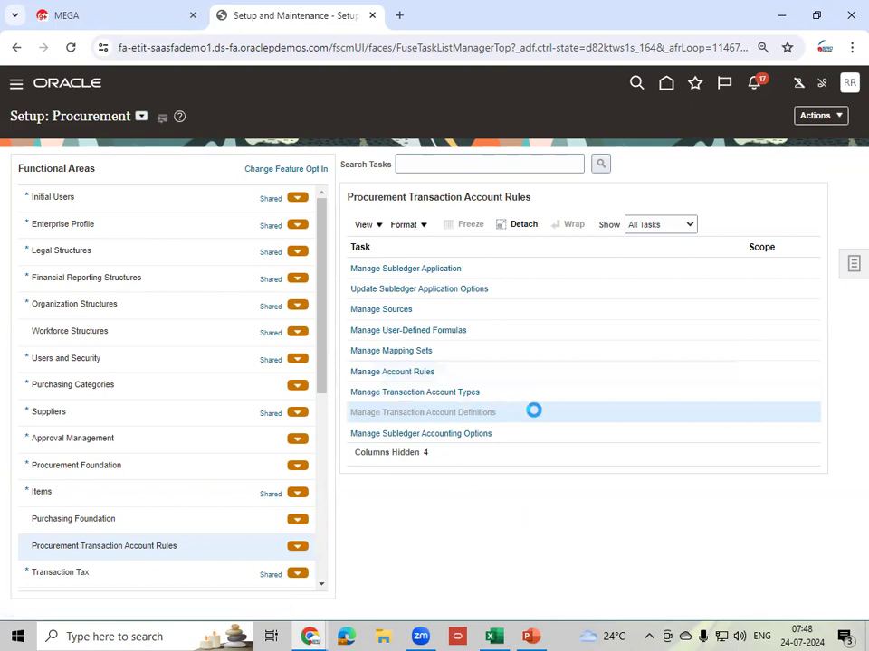
pyautogui.click(109, 215)
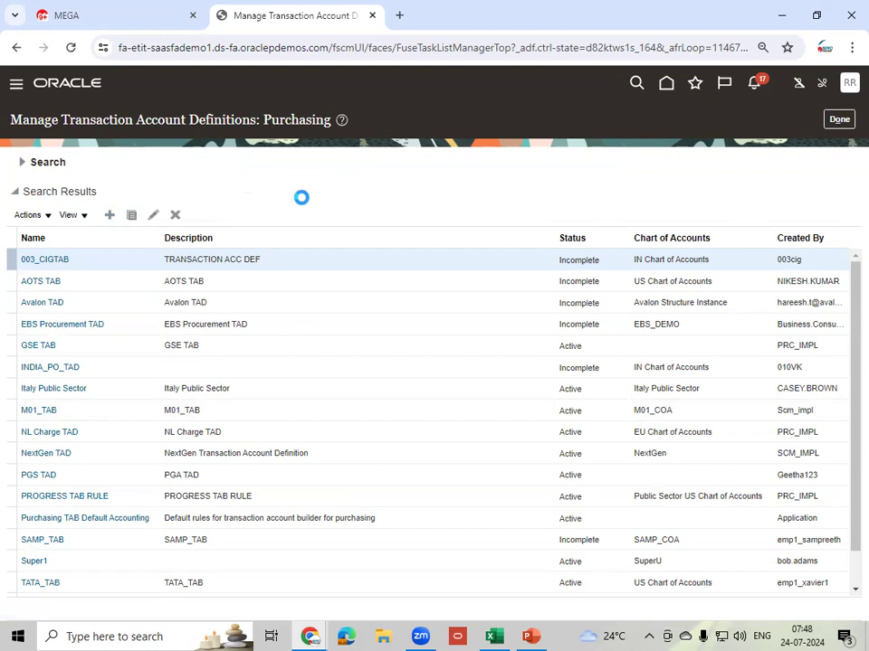
pyautogui.click(270, 164)
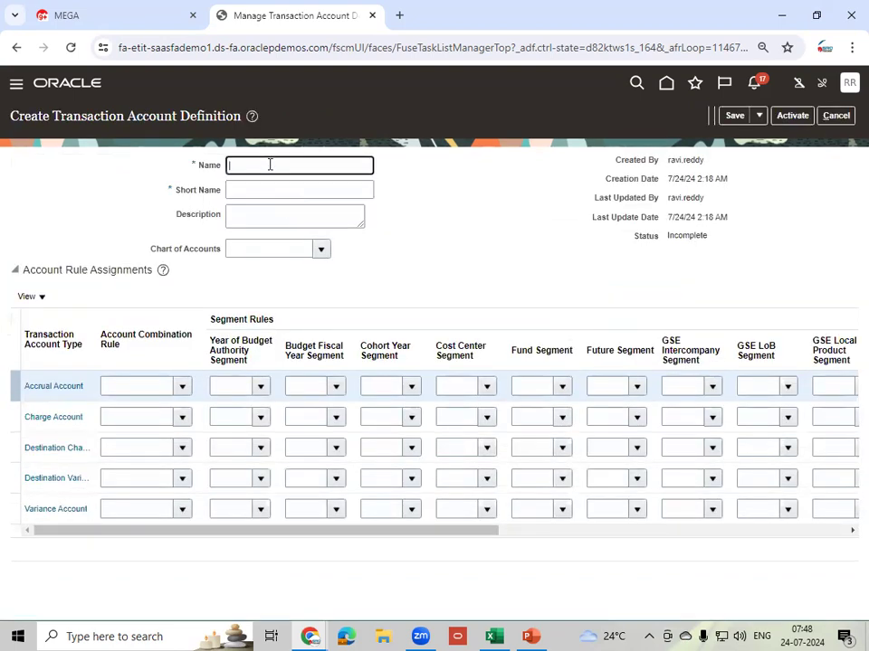
pyautogui.write('TM_TAD')
pyautogui.press('Tab')
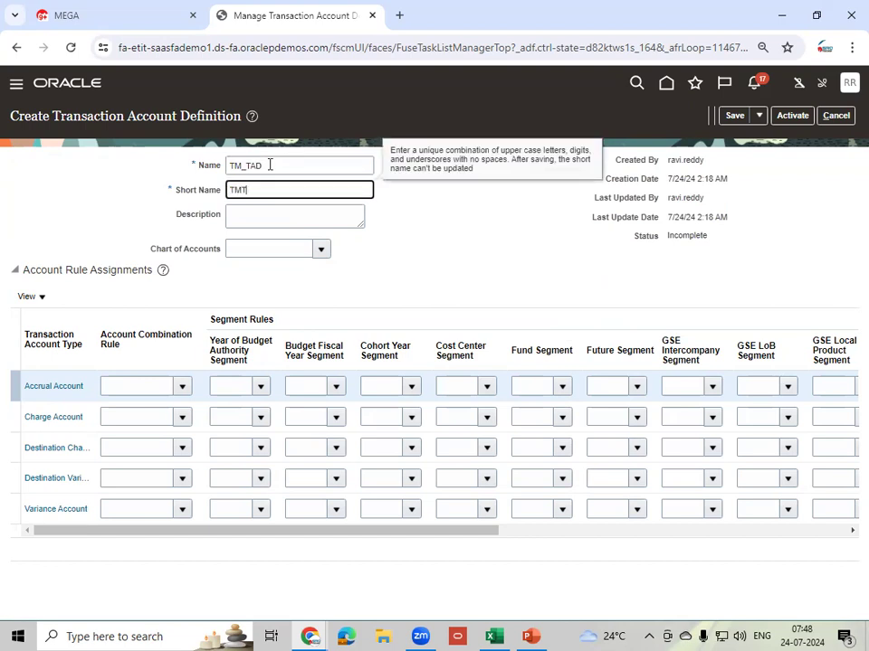
pyautogui.press('Tab')
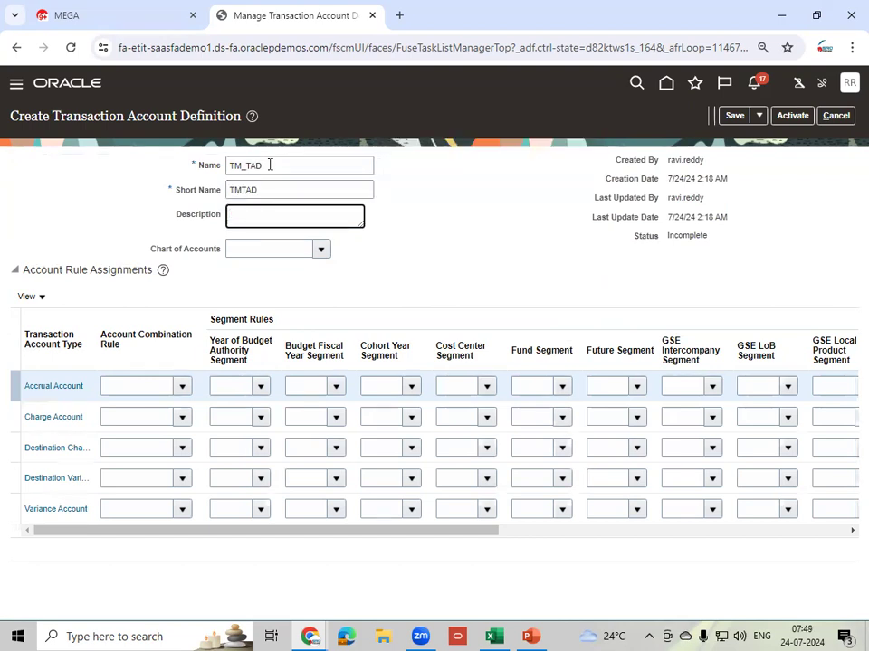
pyautogui.write('TM')
pyautogui.click(290, 246)
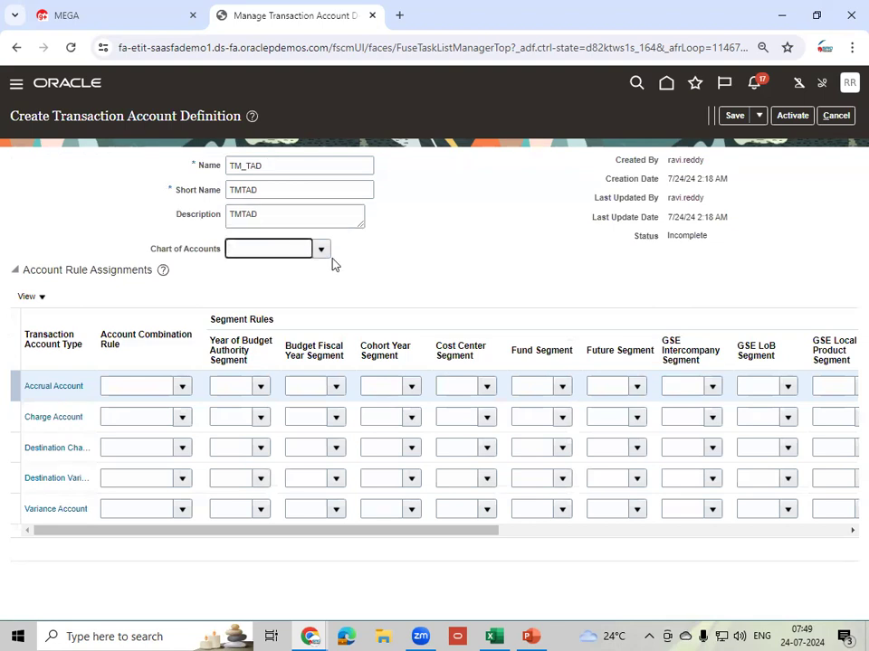
# - Search for TM and set TM_TAD's chart of accounts to TM_IND_COA_INT
pyautogui.click(323, 251)
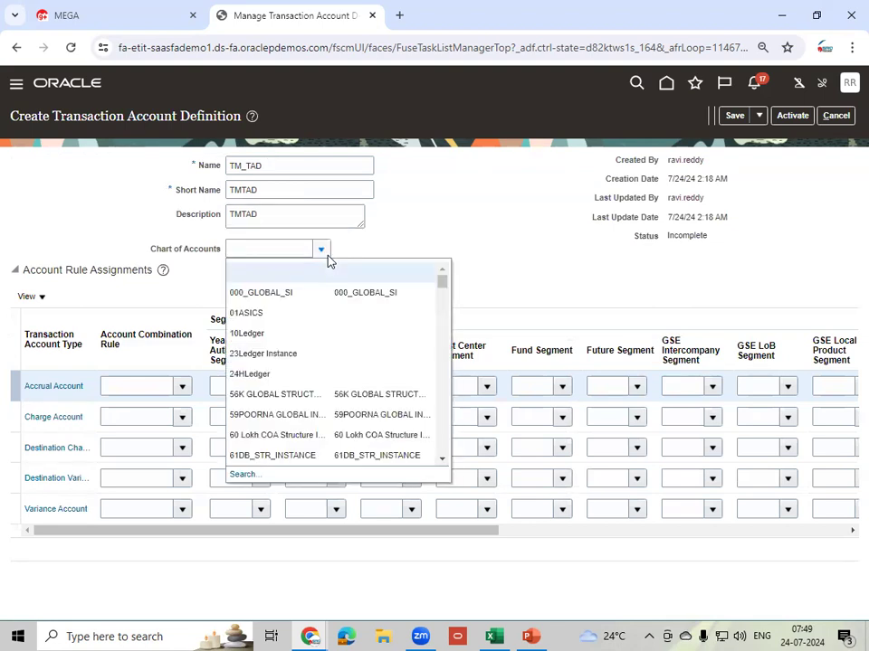
pyautogui.click(240, 474)
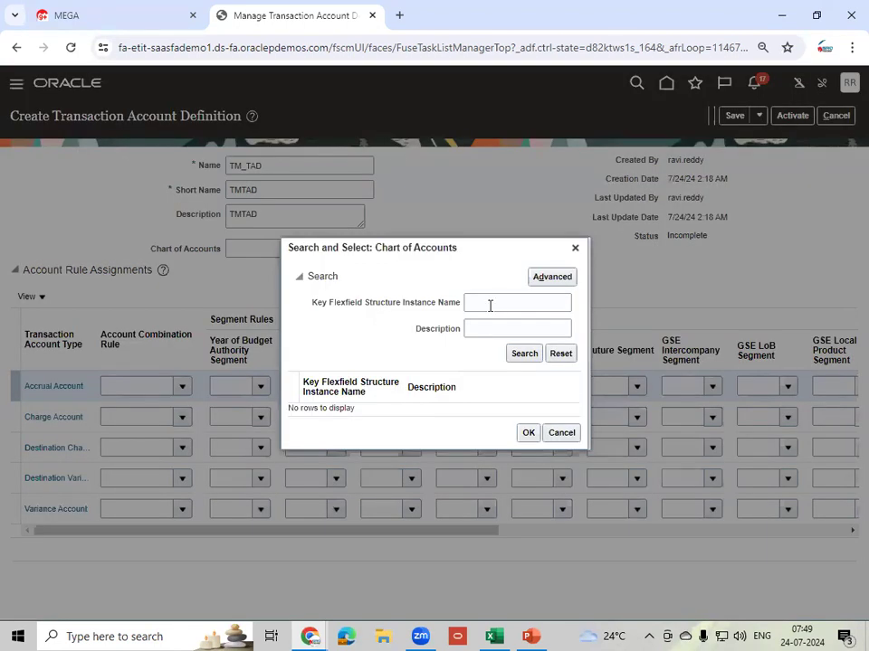
pyautogui.click(489, 306)
pyautogui.click(525, 355)
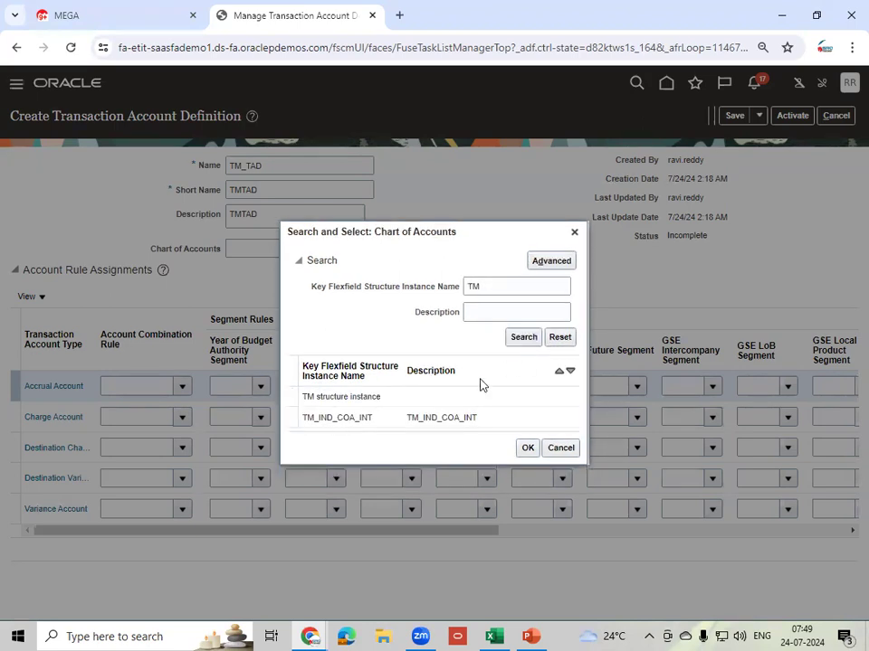
pyautogui.click(395, 418)
pyautogui.click(527, 448)
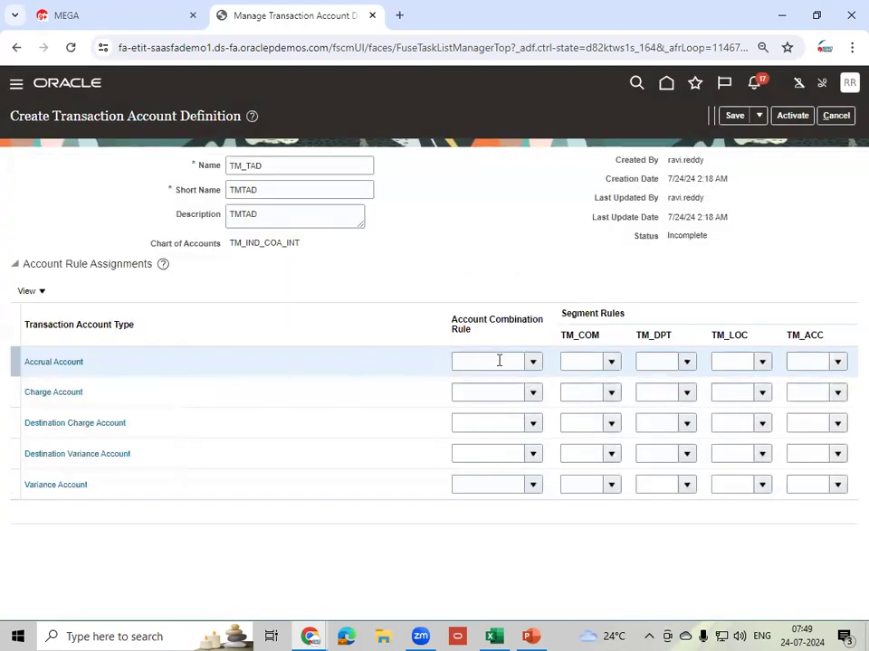
pyautogui.click(487, 363)
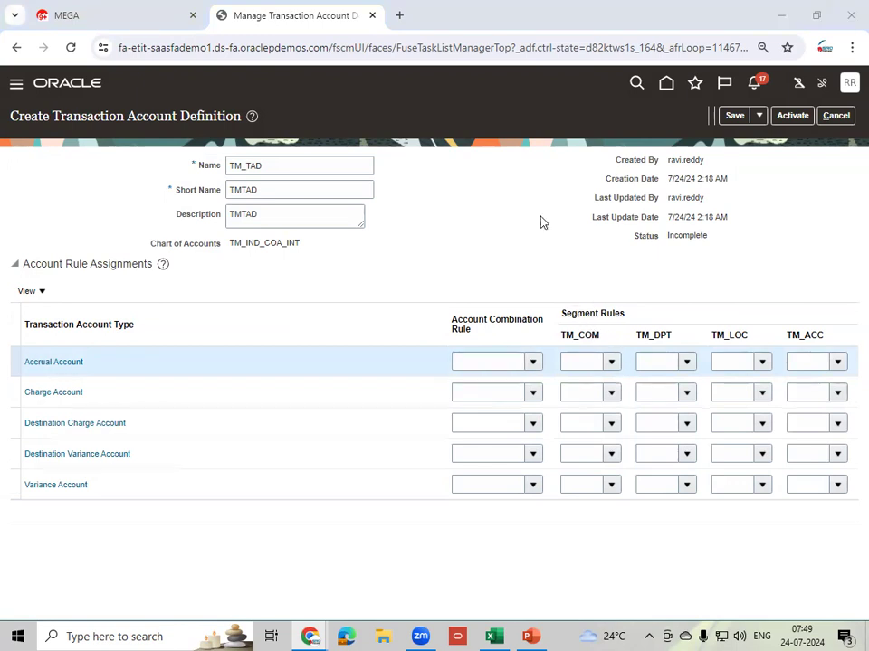
# - Assign rule TMACCAR to the Accrual Account and TMCHAAR to the Charge Account
pyautogui.press('Tab')
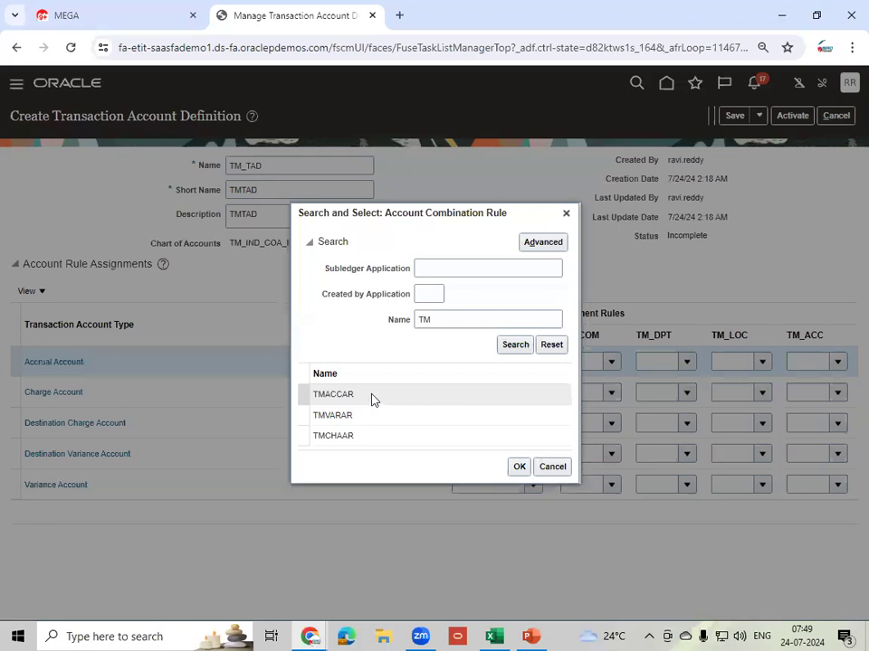
pyautogui.click(370, 396)
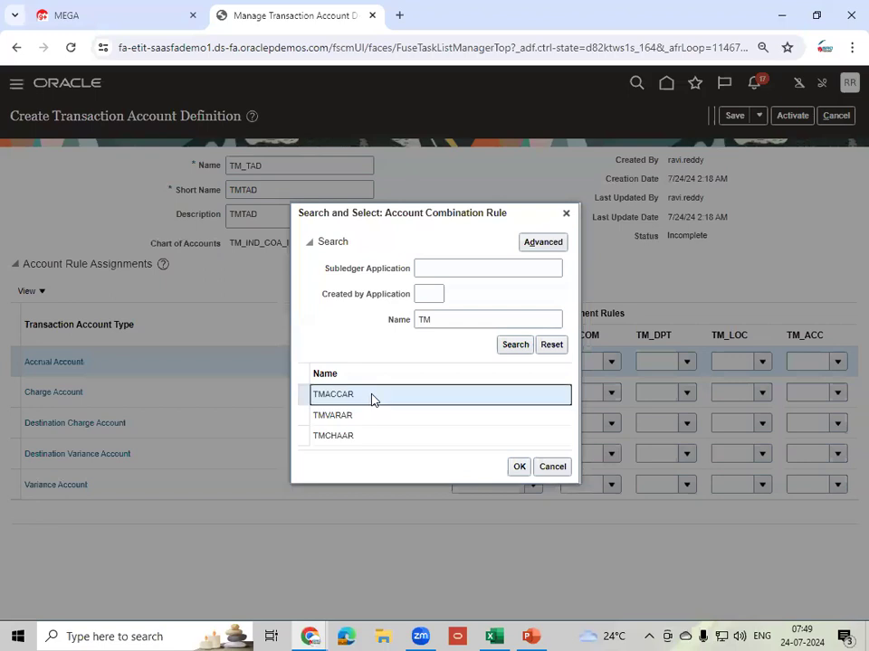
pyautogui.click(513, 472)
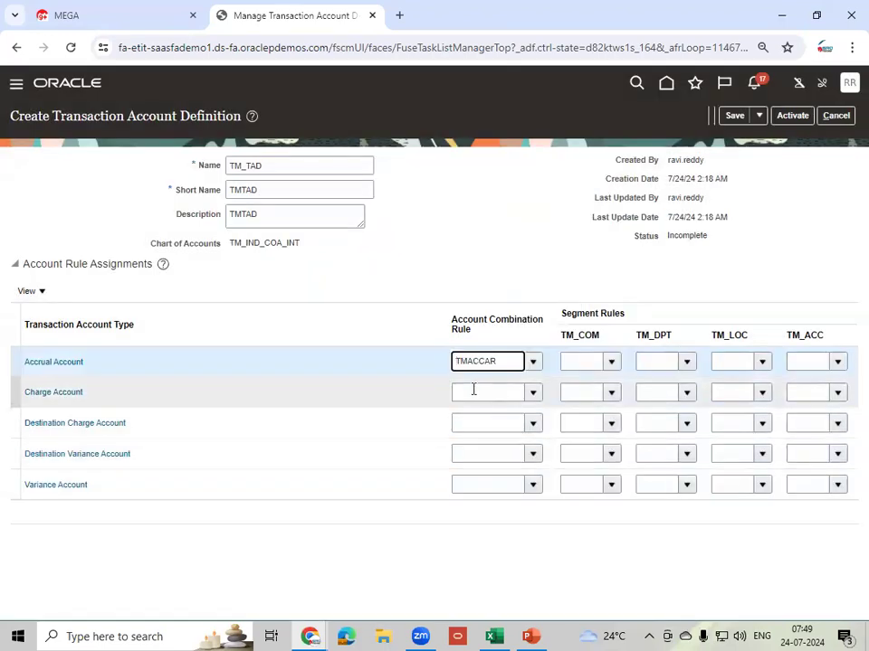
pyautogui.click(471, 392)
pyautogui.write('TM')
pyautogui.press('Tab')
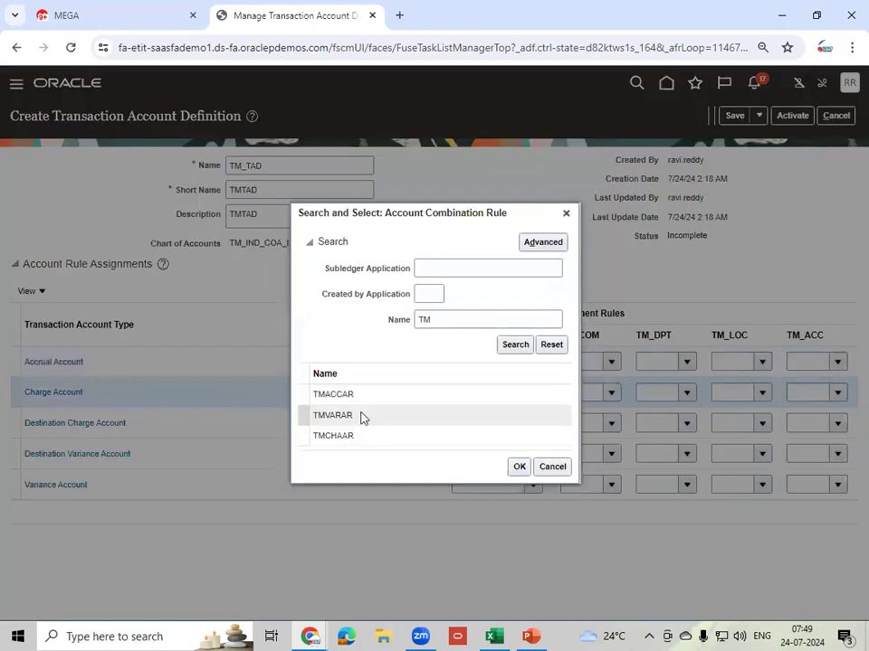
pyautogui.click(361, 436)
pyautogui.click(520, 466)
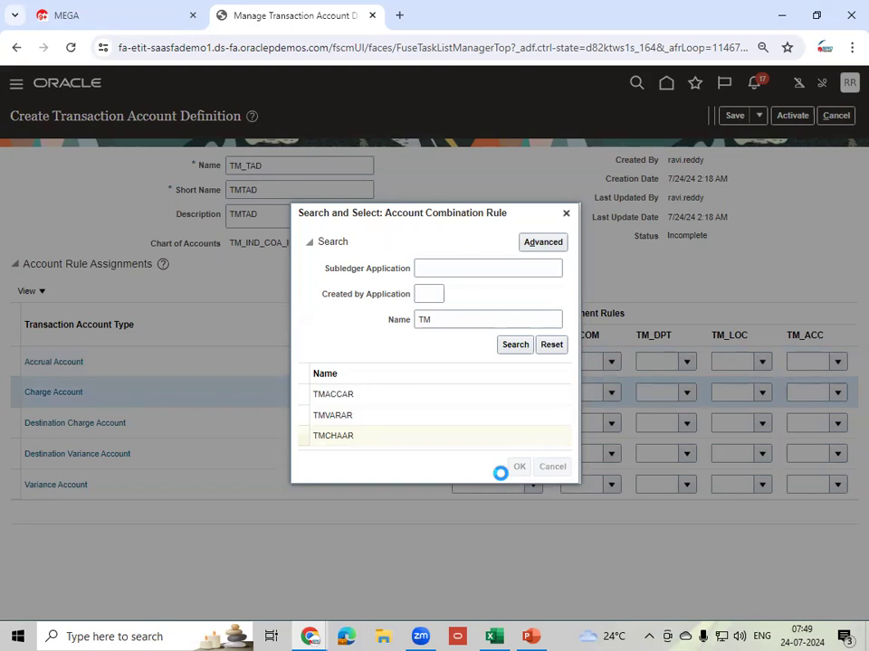
# - Assign rule TMCHAAR to the Destination Charge Account
pyautogui.click(498, 423)
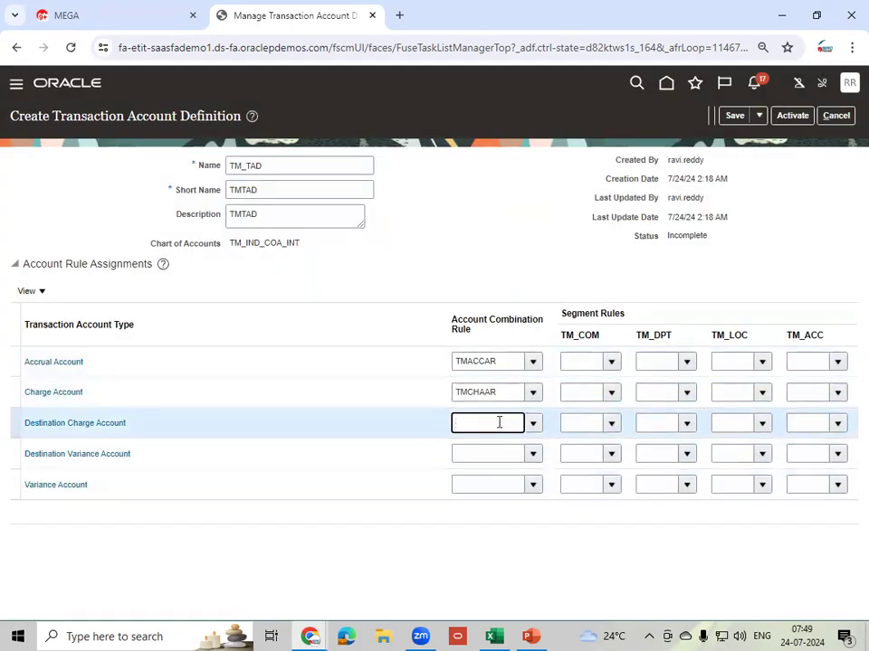
pyautogui.press('Tab')
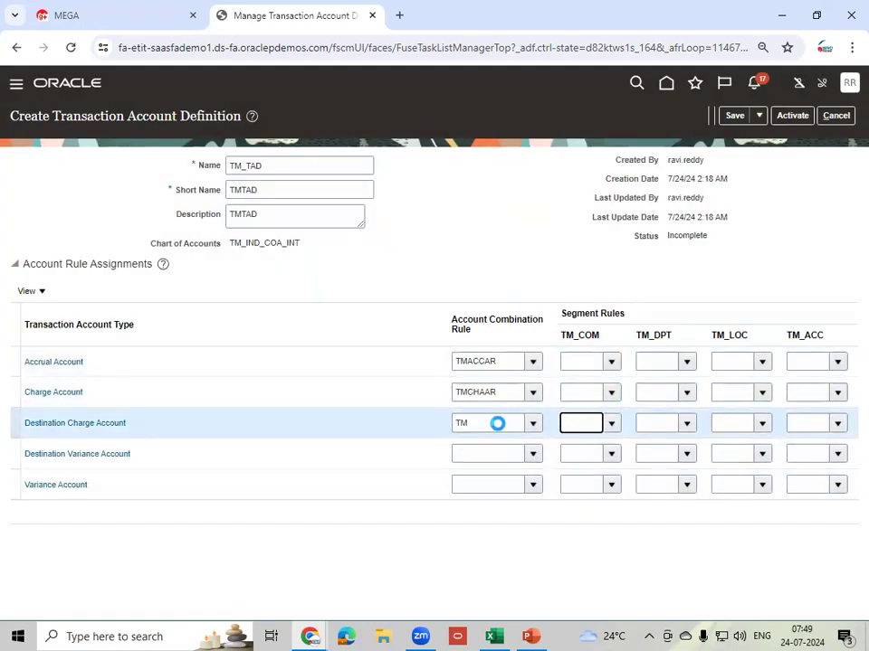
pyautogui.click(368, 437)
pyautogui.click(518, 467)
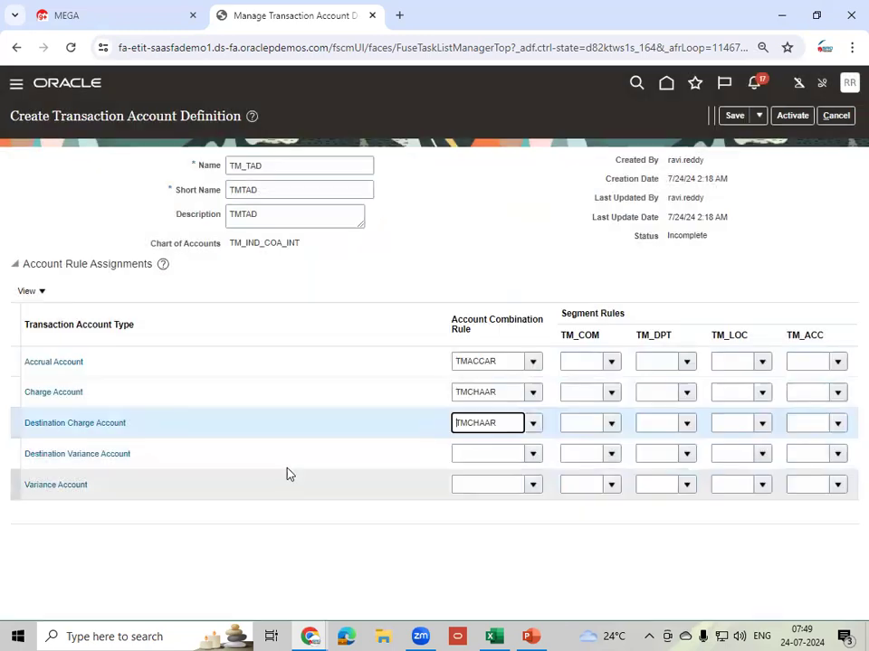
# - Look up the TM rules and assign TMVARAR to the Destination Variance Account
pyautogui.click(475, 456)
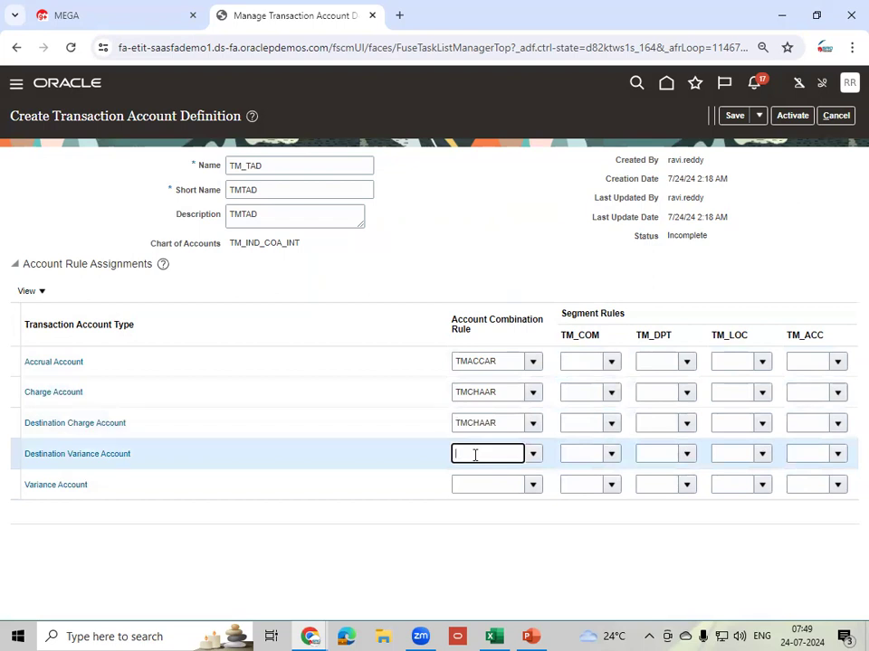
pyautogui.write('TM')
pyautogui.press('Tab')
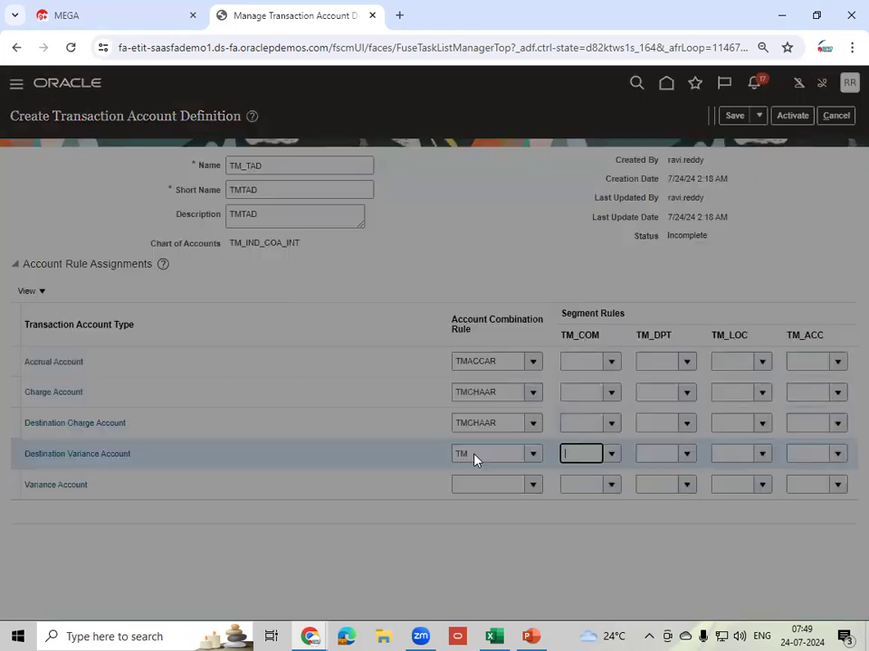
pyautogui.click(358, 417)
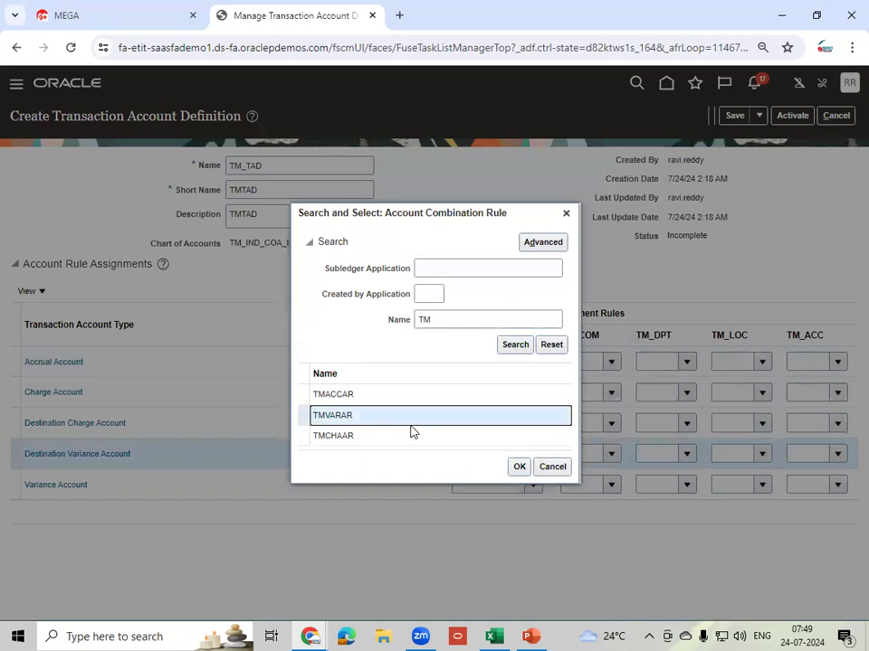
pyautogui.click(517, 467)
# - Assign TMVARAR to the Variance Account and commit the entry
pyautogui.click(476, 486)
pyautogui.write('TM')
pyautogui.press('Tab')
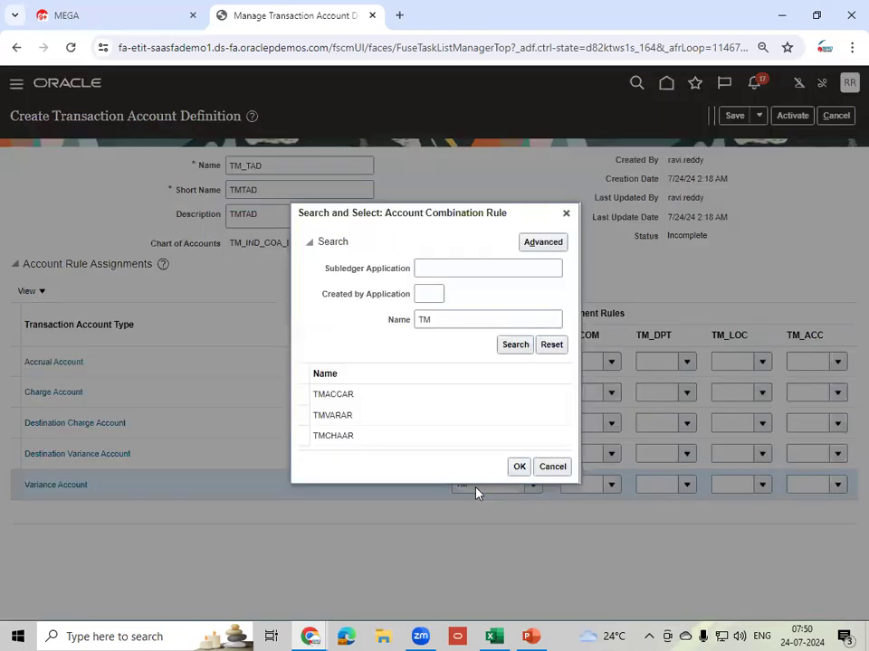
pyautogui.click(363, 419)
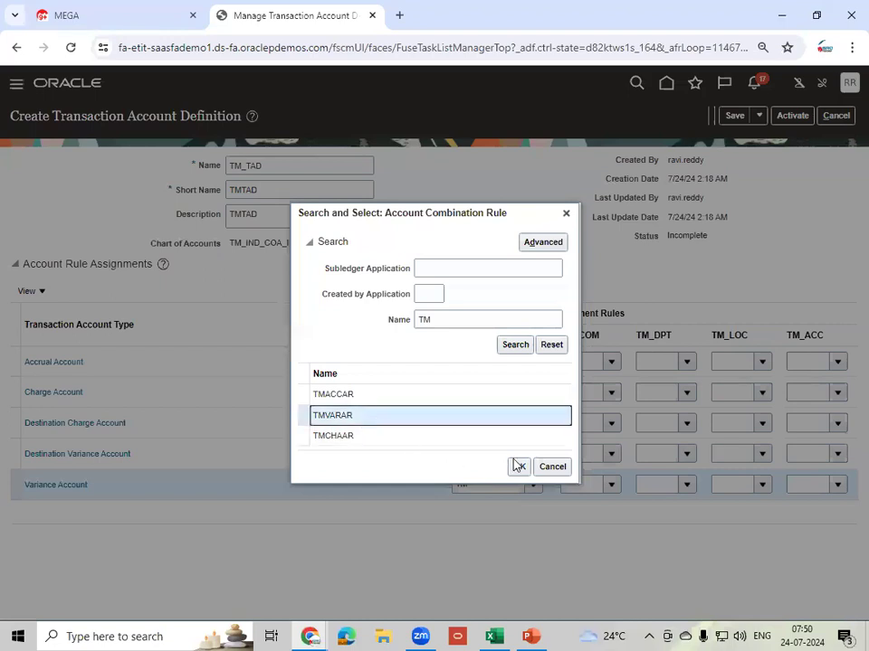
pyautogui.click(519, 466)
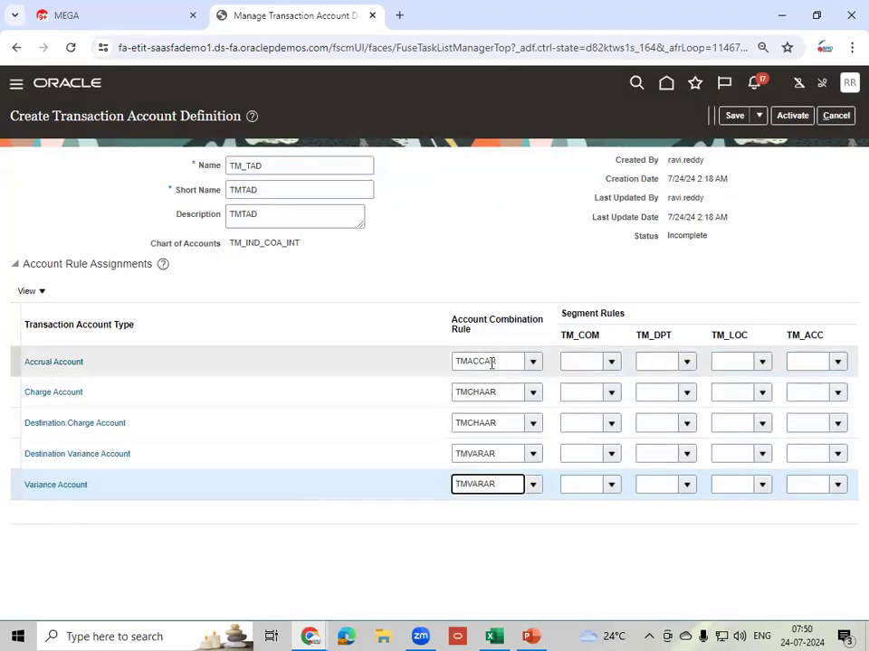
pyautogui.click(293, 168)
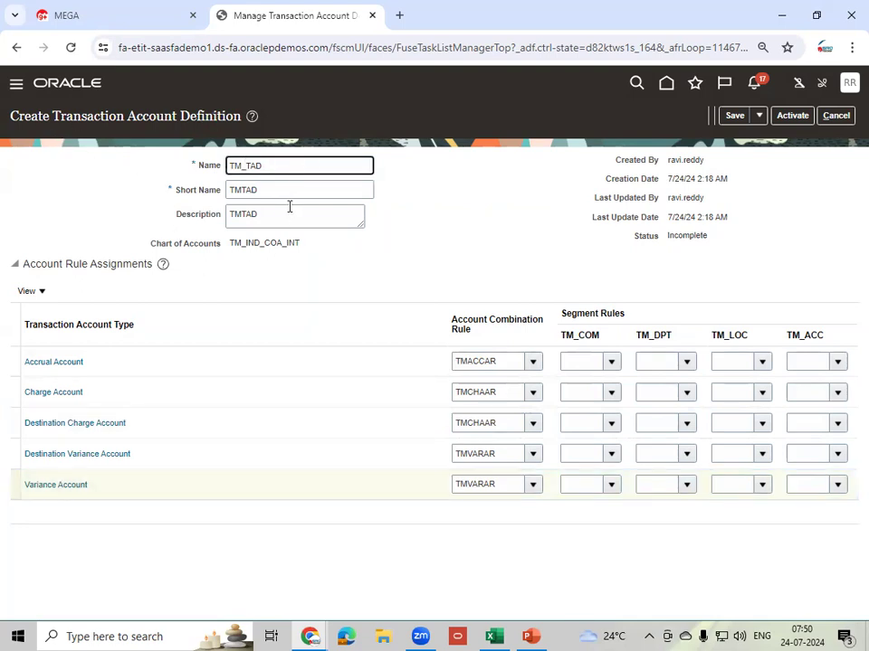
# - Save TM_TAD, activate it to change its Incomplete status, and confirm the activation
pyautogui.click(462, 225)
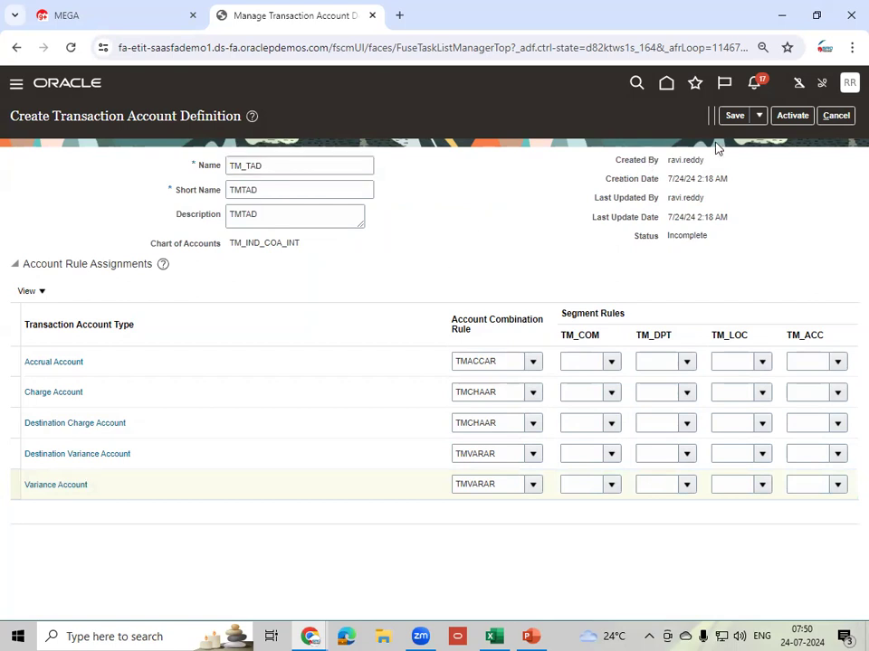
pyautogui.click(732, 115)
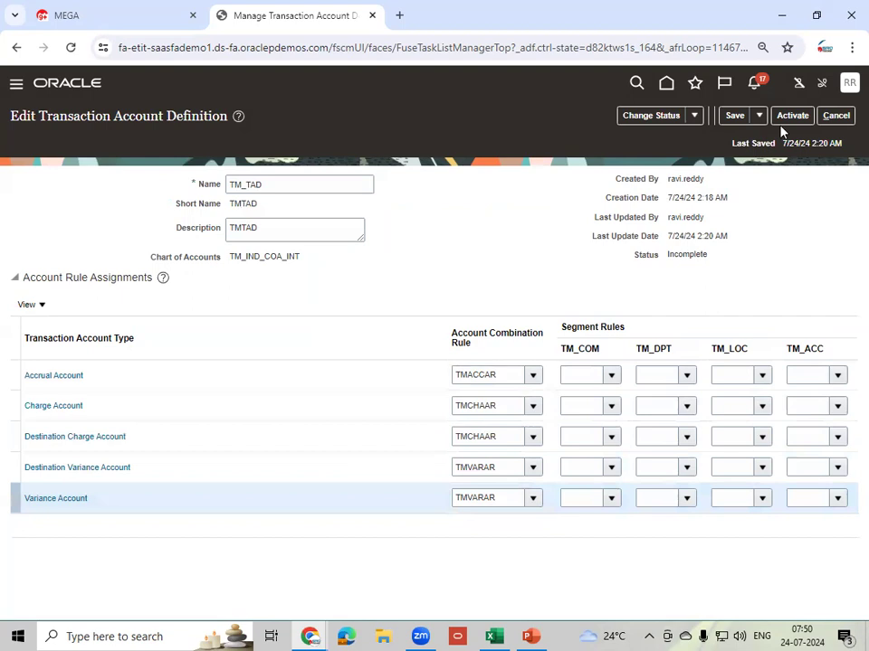
pyautogui.doubleClick(689, 254)
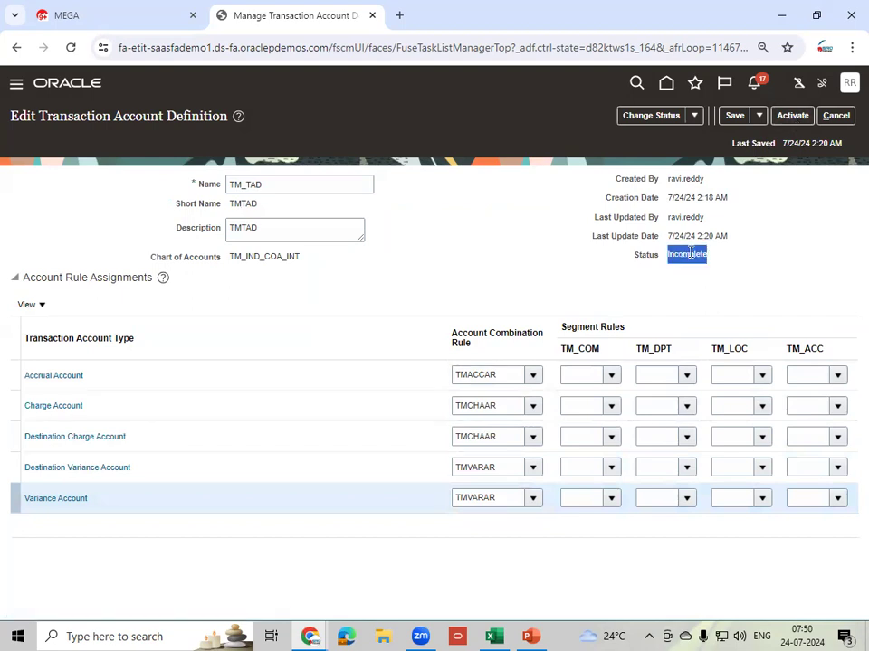
pyautogui.click(787, 116)
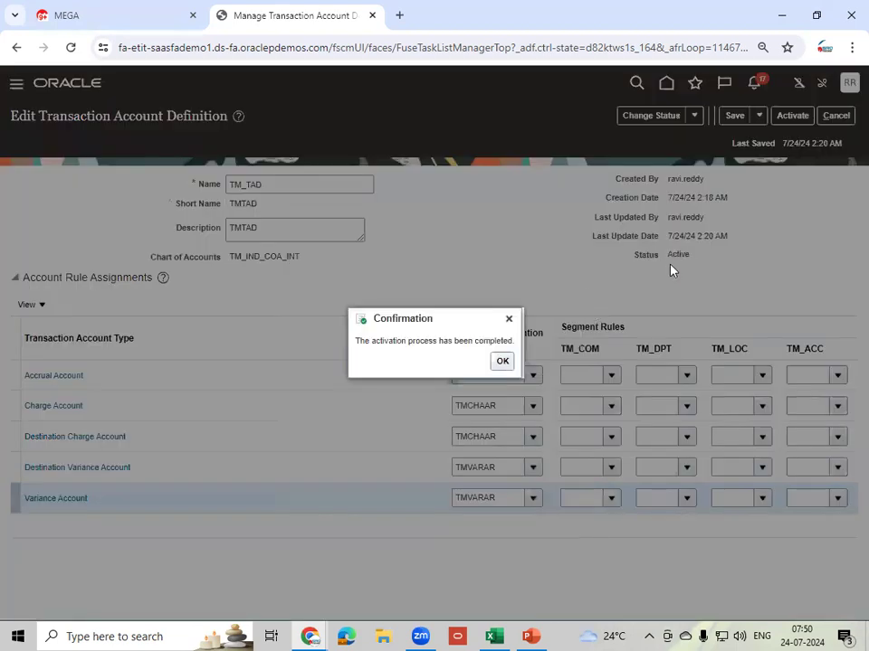
pyautogui.click(508, 361)
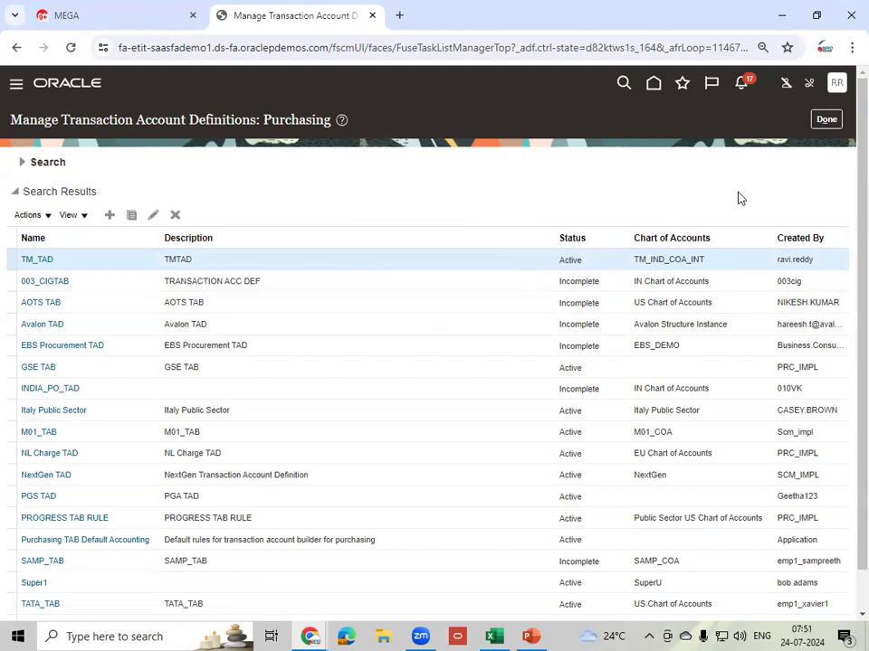
pyautogui.click(825, 119)
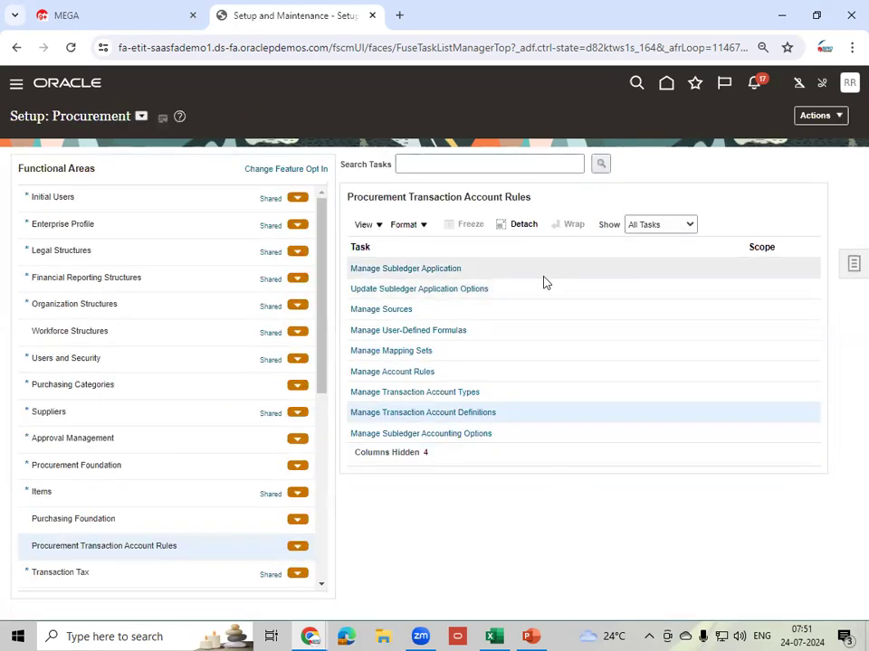
# - In Manage Subledger Accounting Options, search for 'TM' and select ledger TM_IND_PL
pyautogui.click(450, 436)
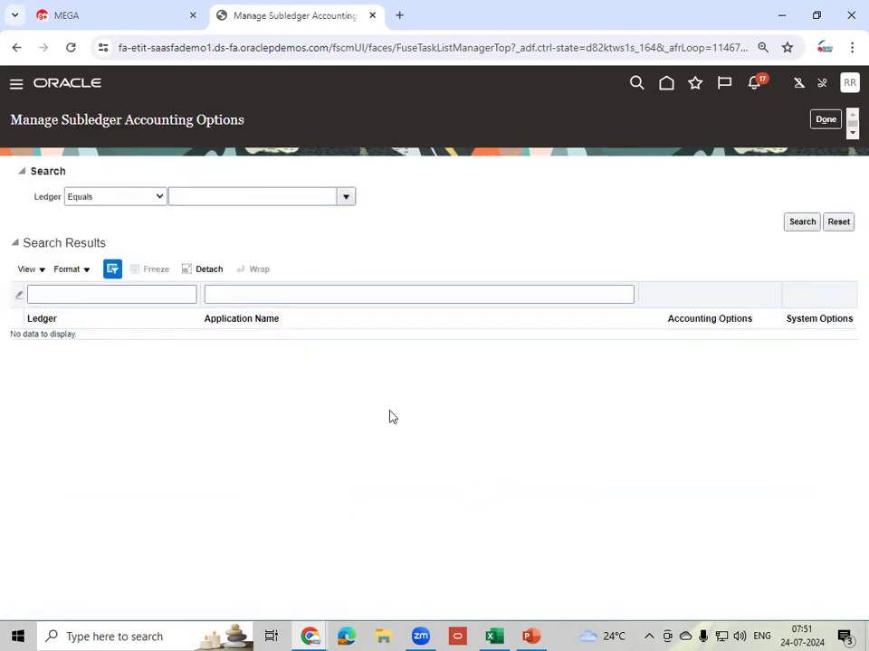
pyautogui.click(351, 200)
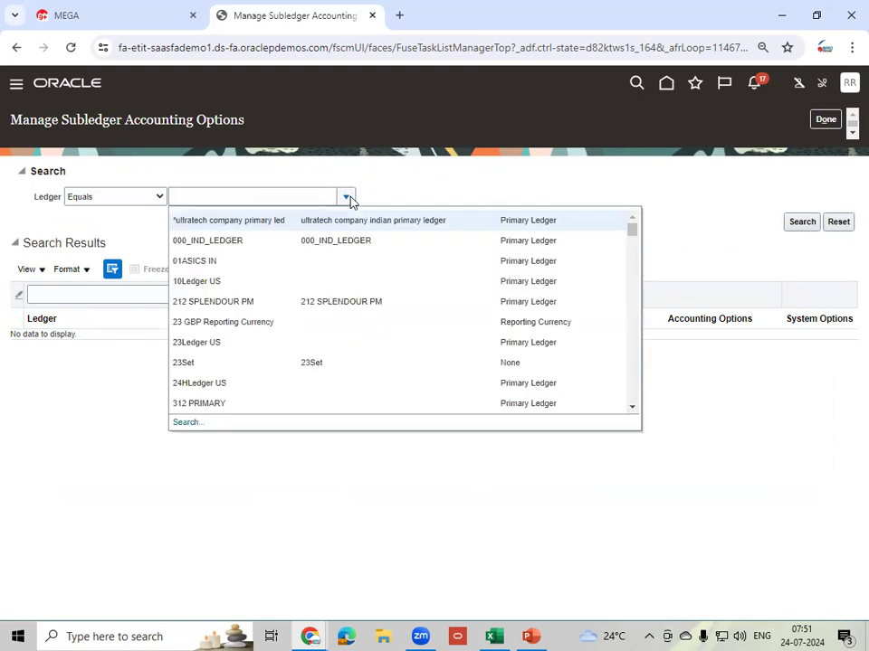
pyautogui.click(187, 422)
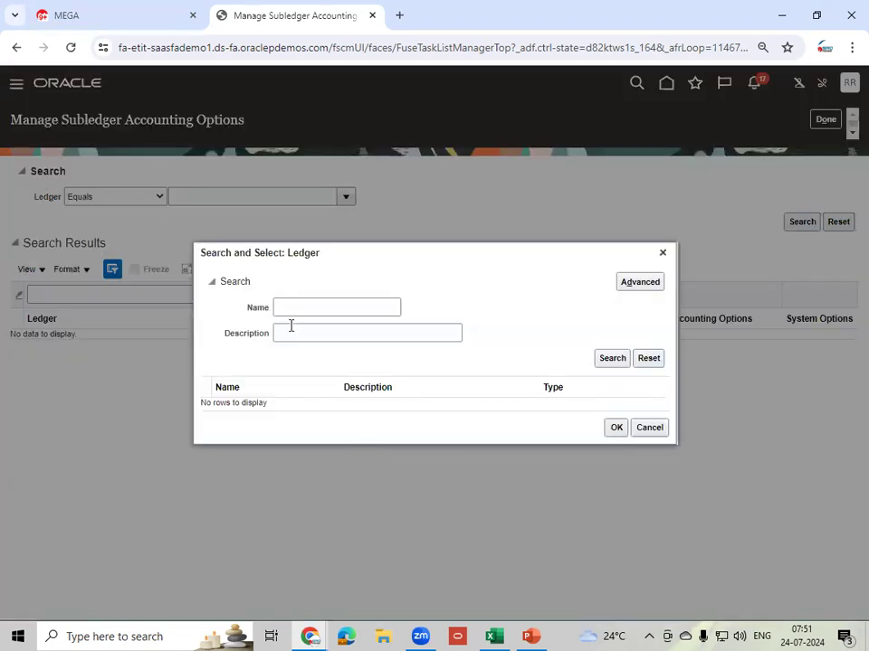
pyautogui.click(290, 304)
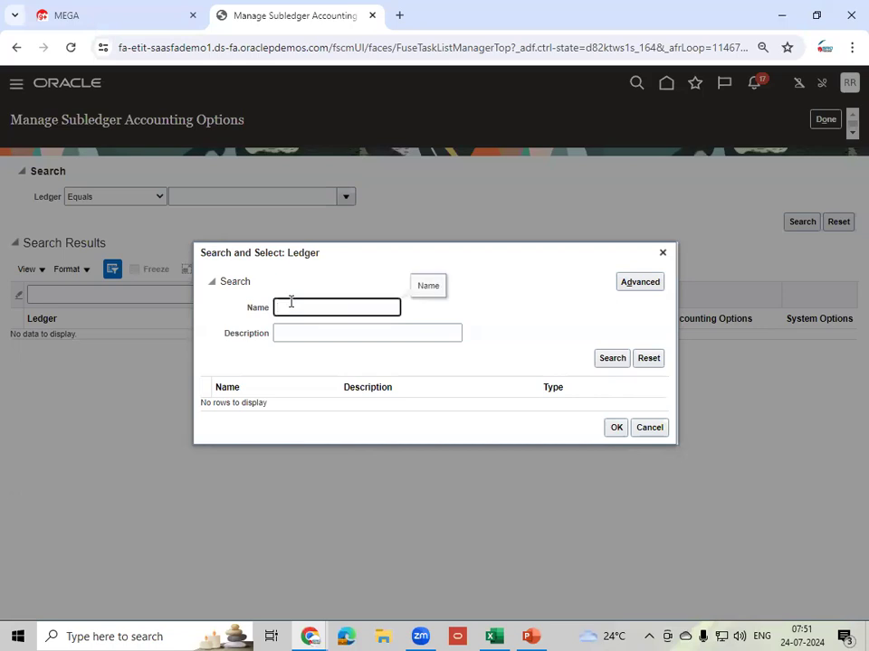
pyautogui.write('TM')
pyautogui.click(625, 358)
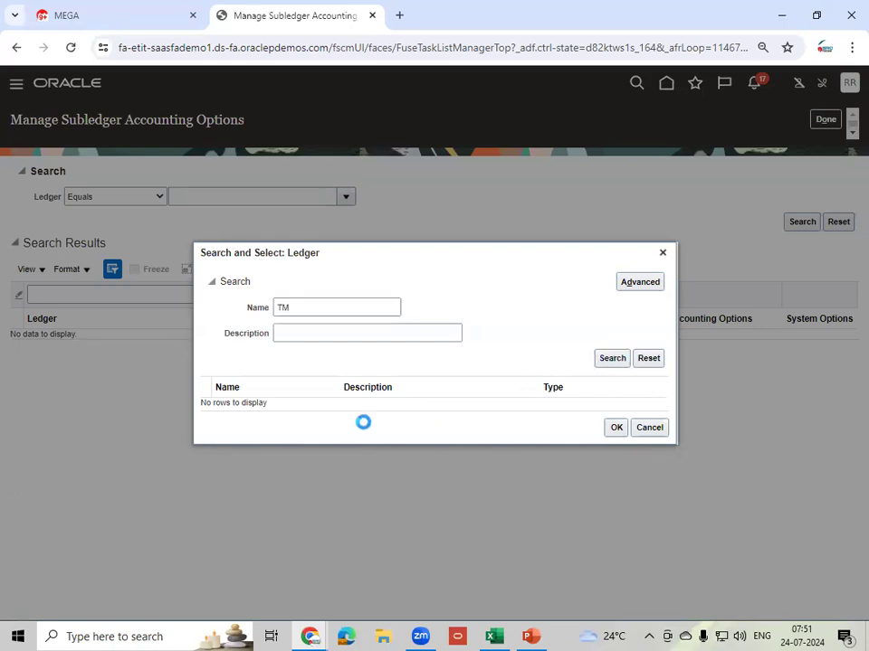
pyautogui.click(283, 435)
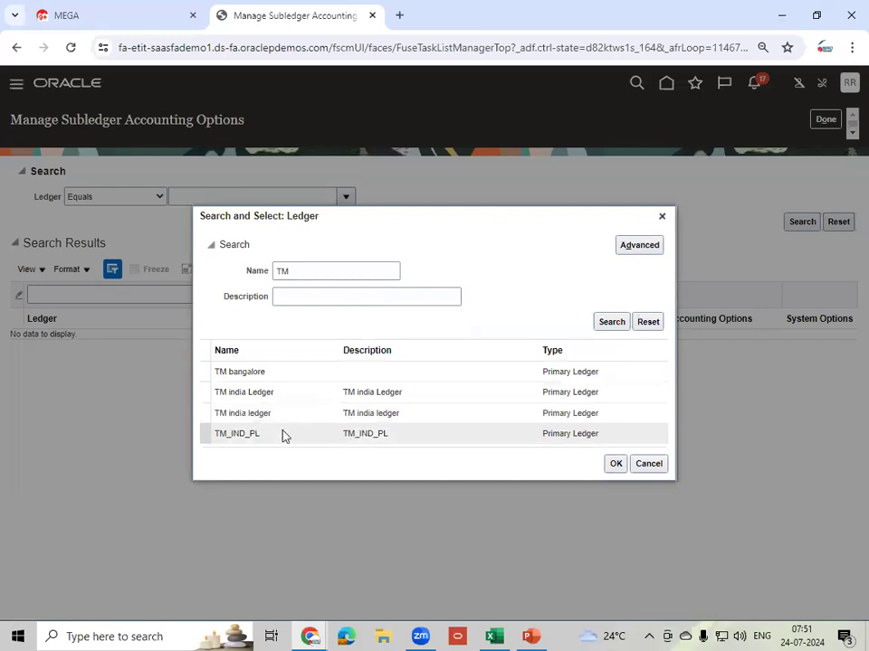
pyautogui.click(613, 464)
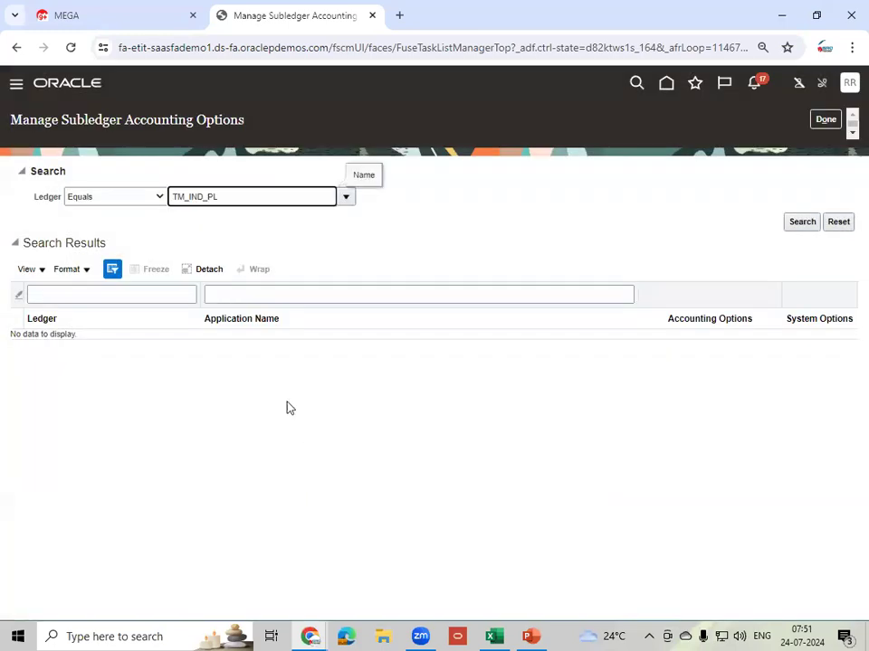
# - List TM_IND_PL's accounting options and filter Application Name by 'Pur' to show Purchasing
pyautogui.click(799, 223)
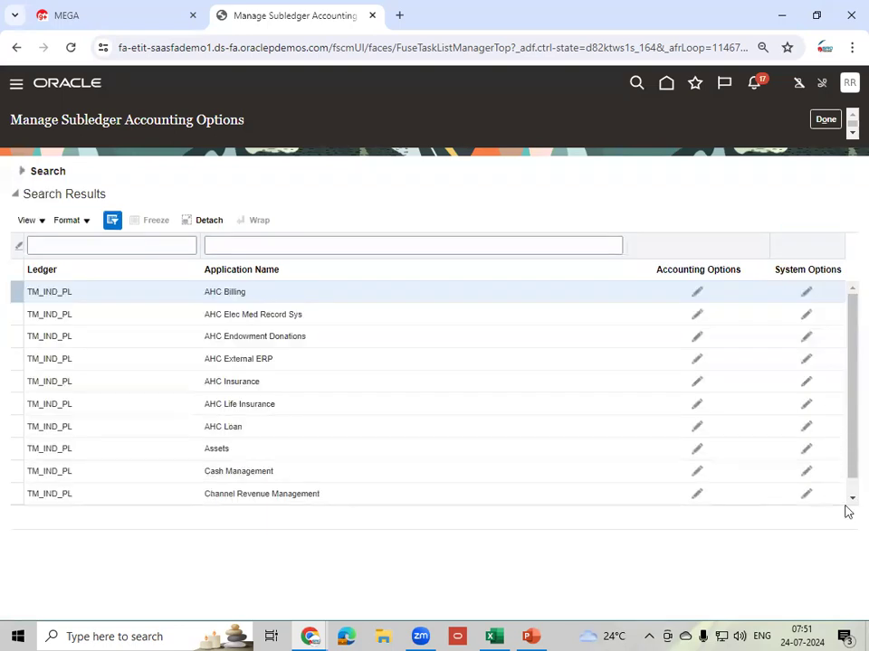
pyautogui.click(847, 503)
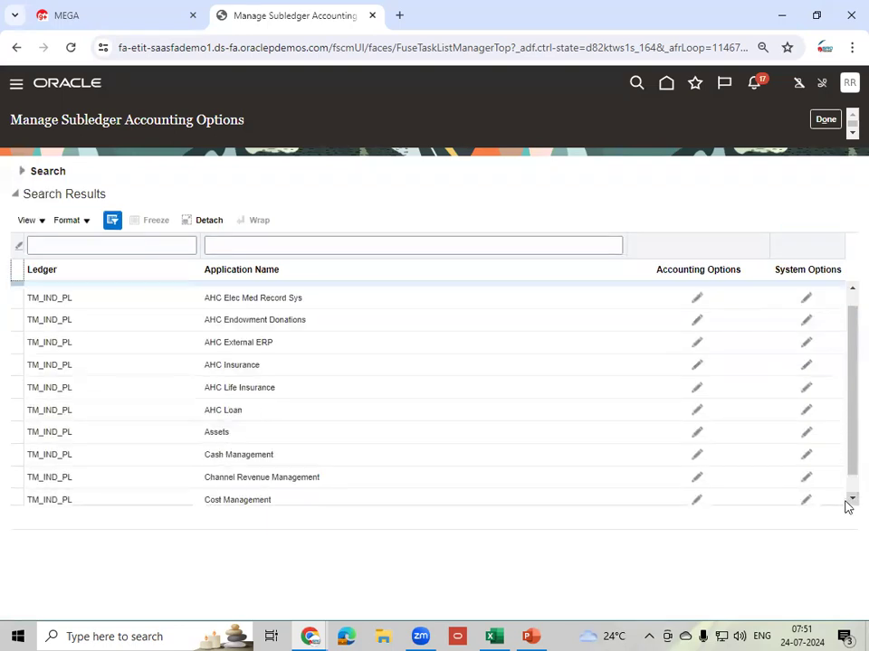
pyautogui.click(848, 506)
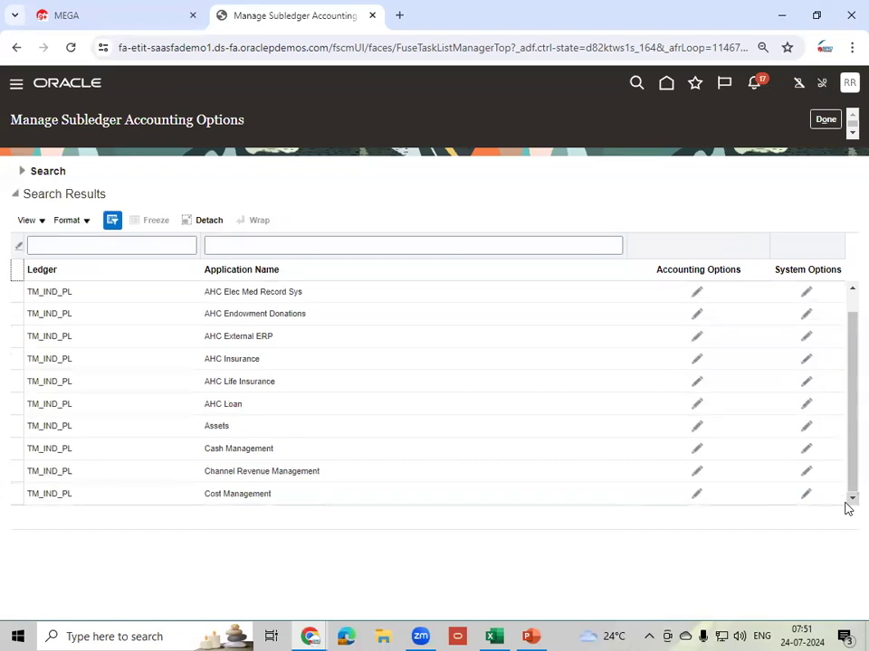
pyautogui.click(291, 244)
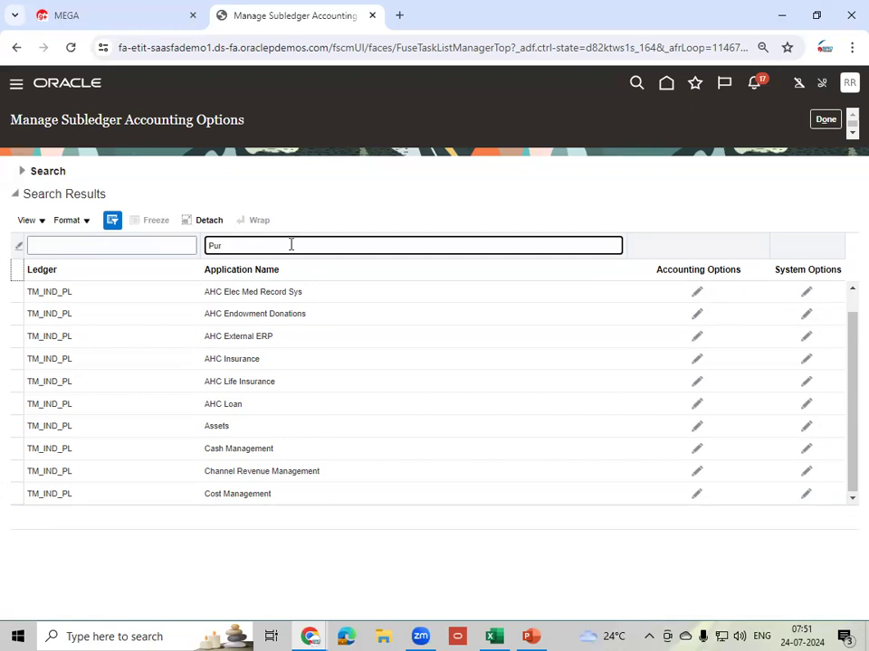
pyautogui.write('Pur')
pyautogui.press('Return')
pyautogui.click(271, 293)
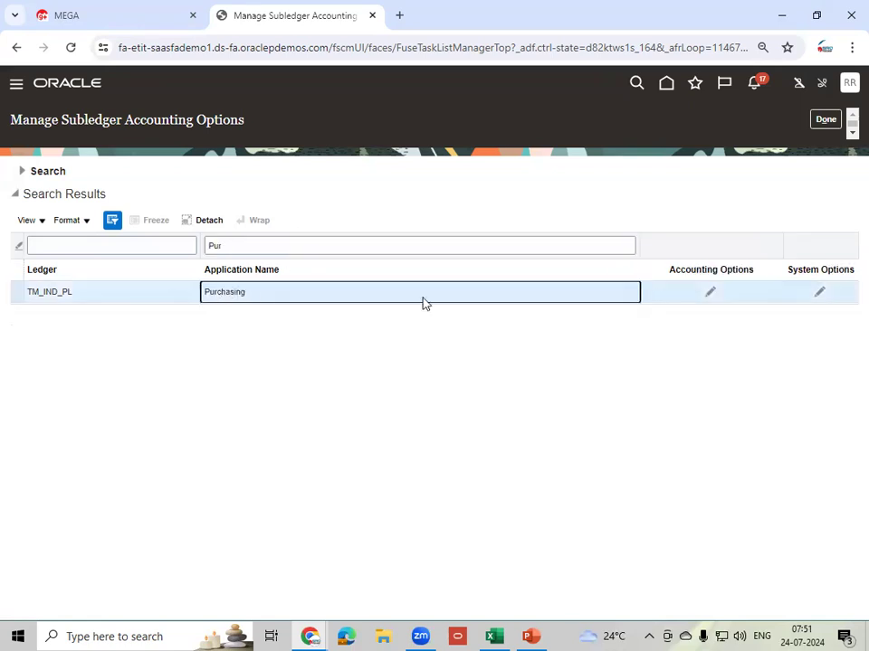
# - Edit Purchasing's accounting options and choose TM_TAD as the transaction account definition
pyautogui.click(712, 294)
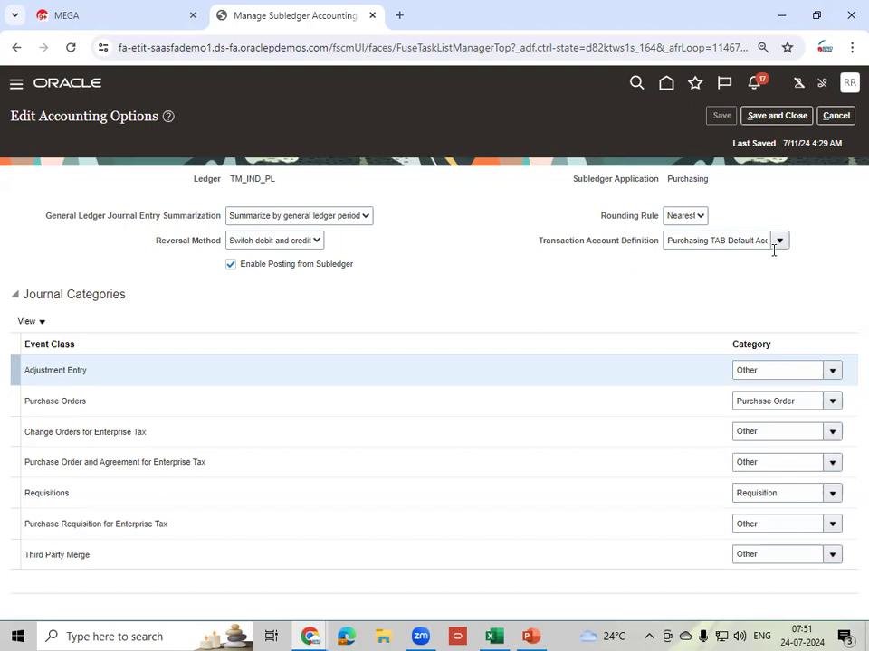
pyautogui.click(782, 244)
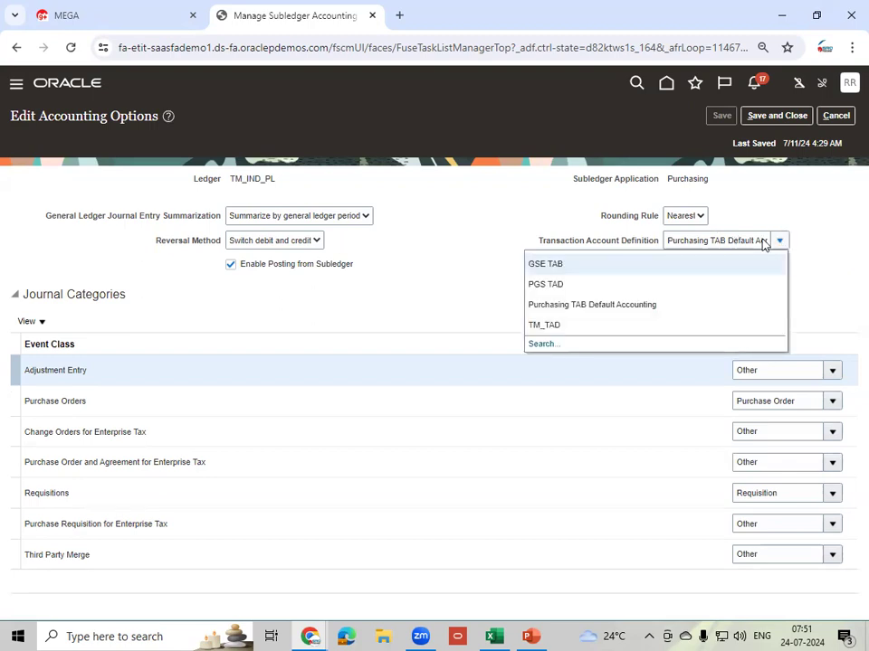
pyautogui.click(583, 331)
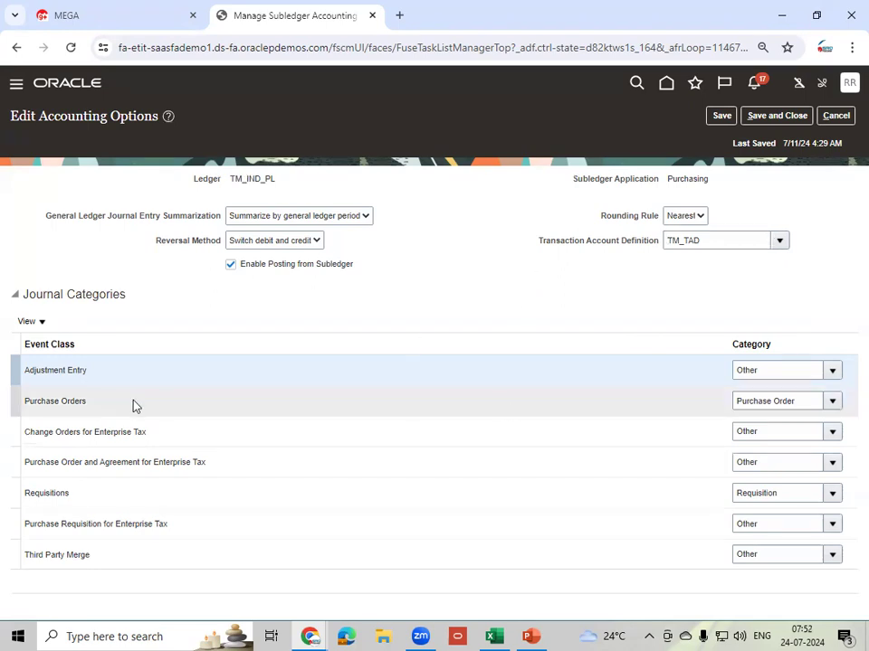
pyautogui.click(833, 404)
pyautogui.click(663, 406)
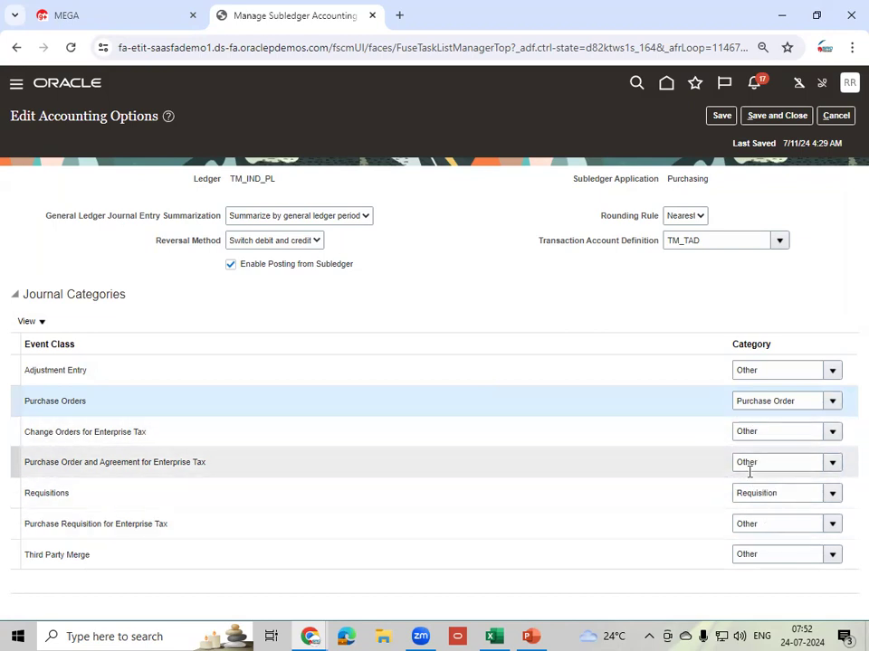
pyautogui.click(427, 273)
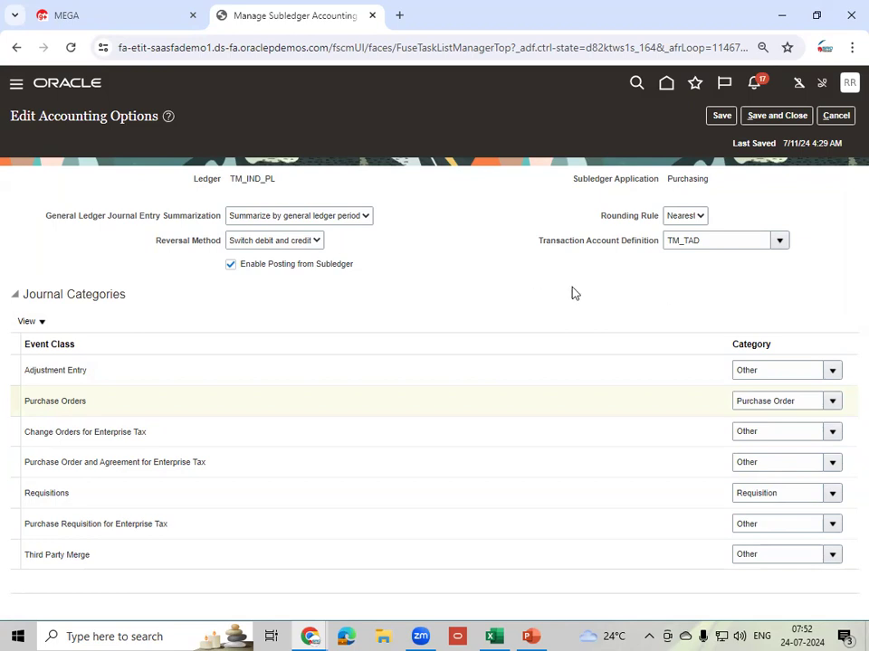
# - Save and close the accounting options, then return to the Procurement task list
pyautogui.click(721, 115)
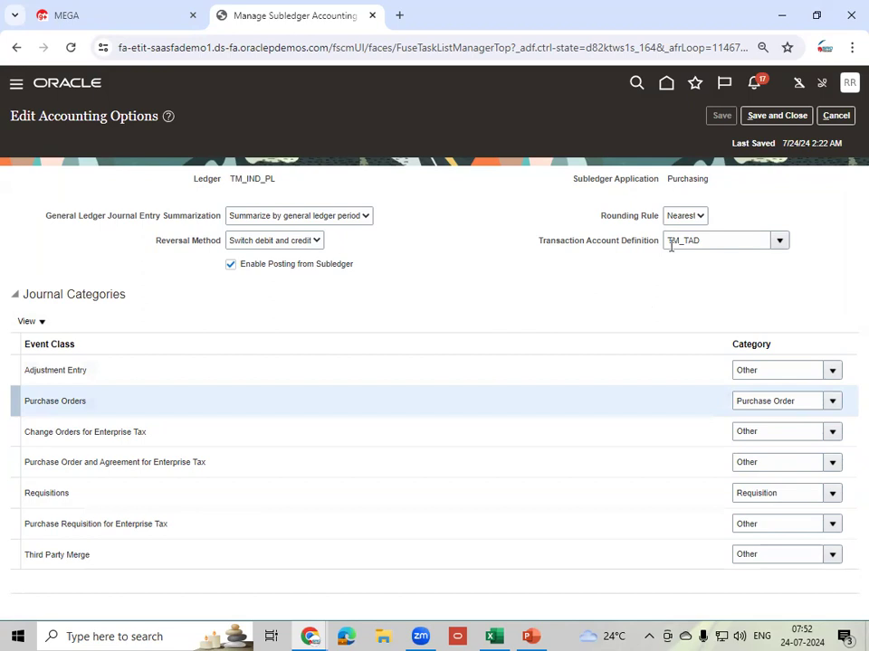
pyautogui.click(770, 116)
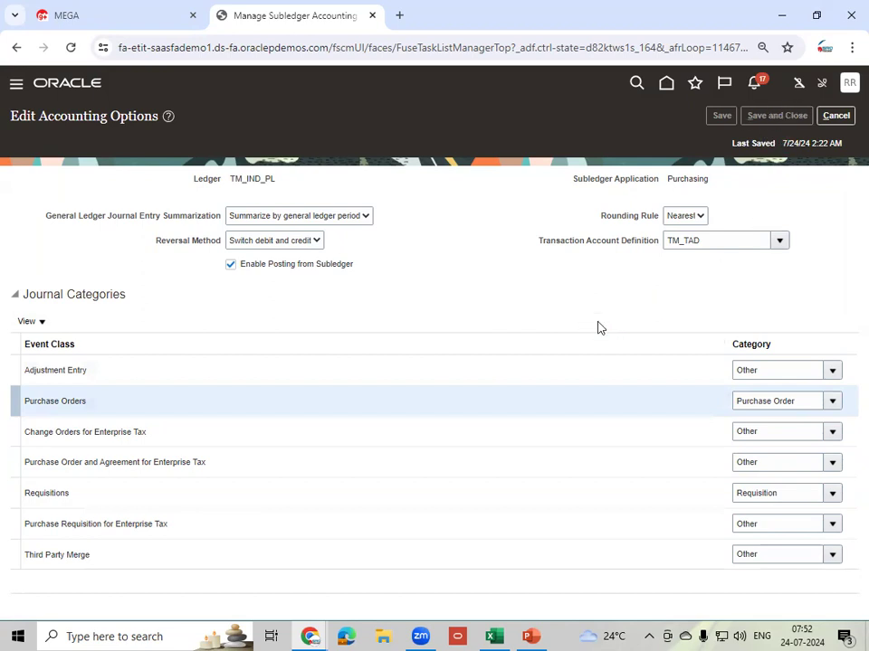
pyautogui.click(827, 119)
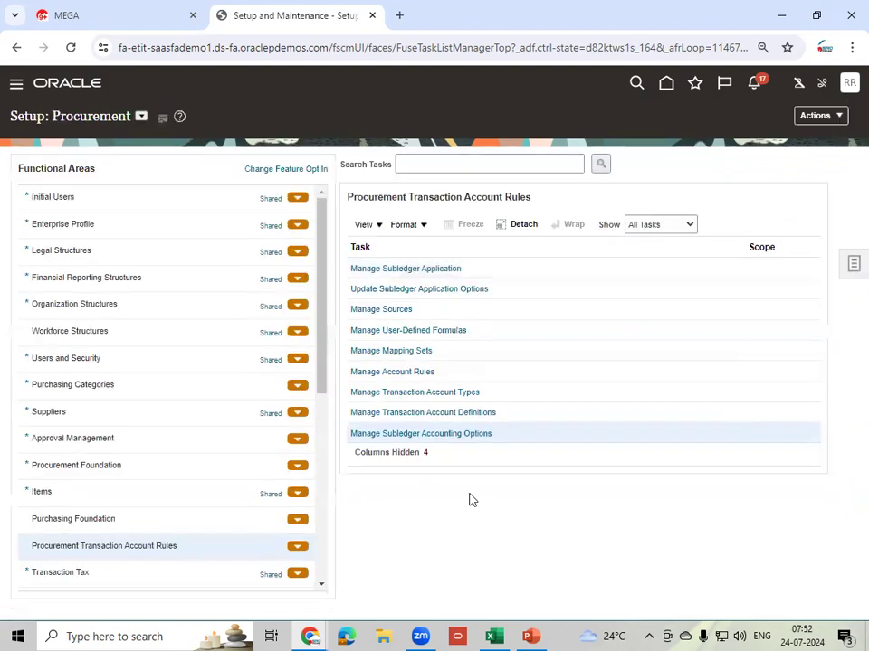
# - In the other browser window, go Home to Procurement and open Purchase Requisitions
pyautogui.moveTo(312, 636)
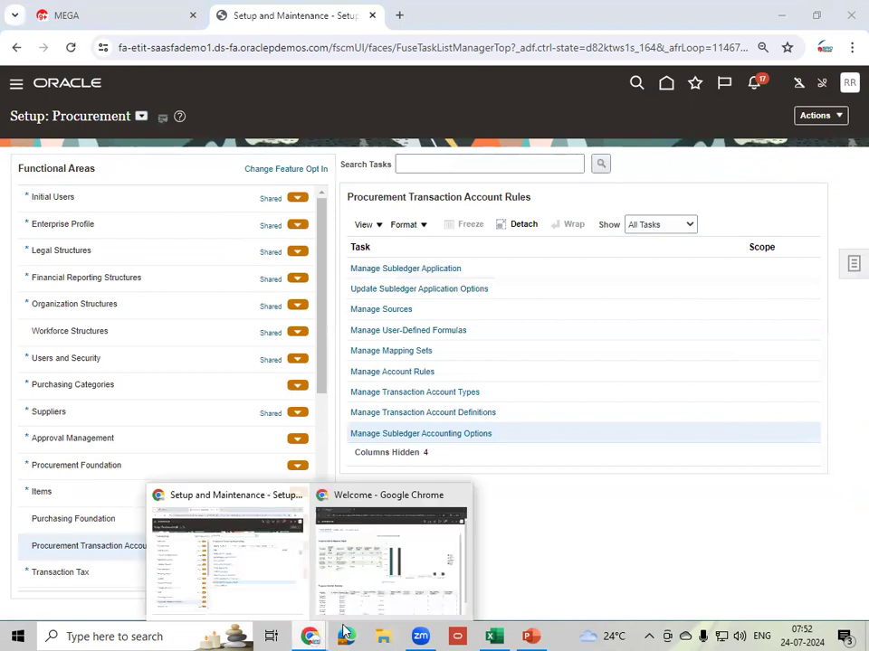
pyautogui.click(411, 582)
pyautogui.click(654, 84)
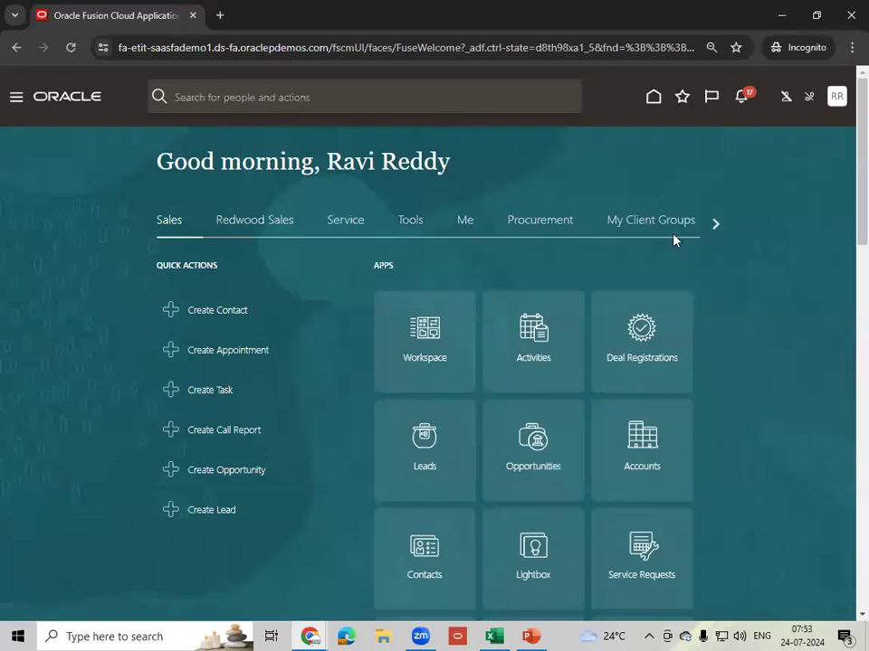
pyautogui.click(524, 228)
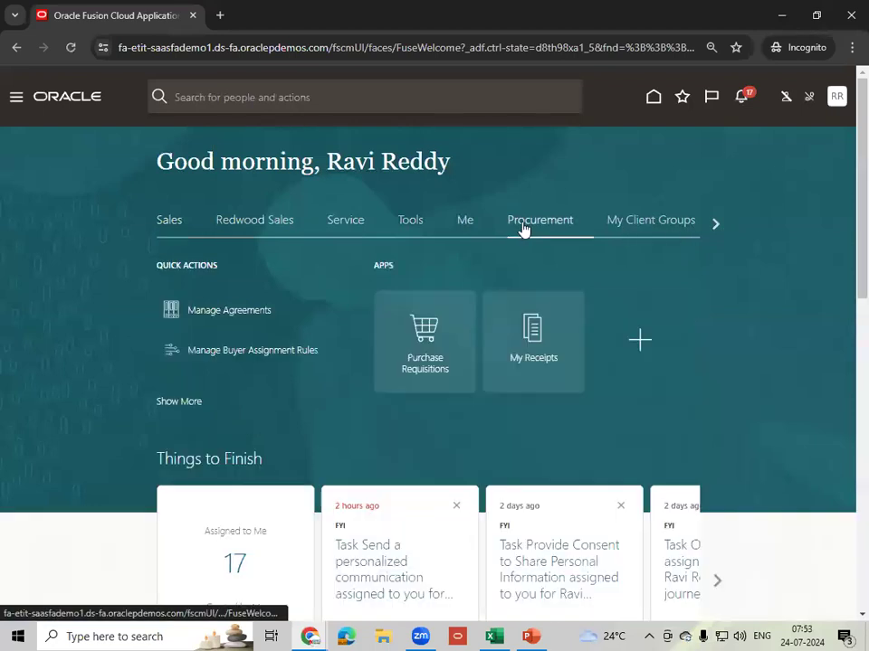
pyautogui.click(435, 364)
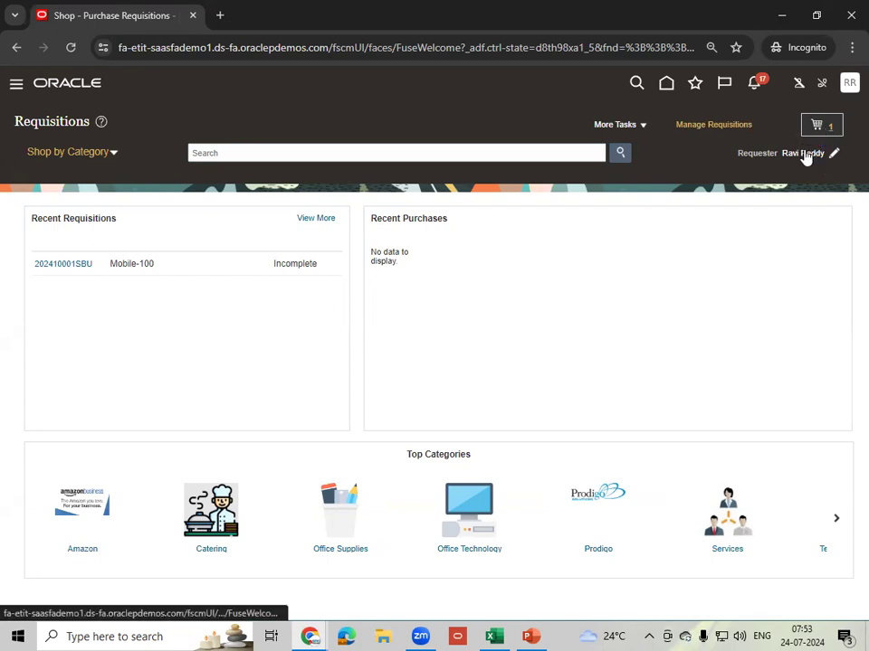
pyautogui.click(819, 126)
pyautogui.click(688, 218)
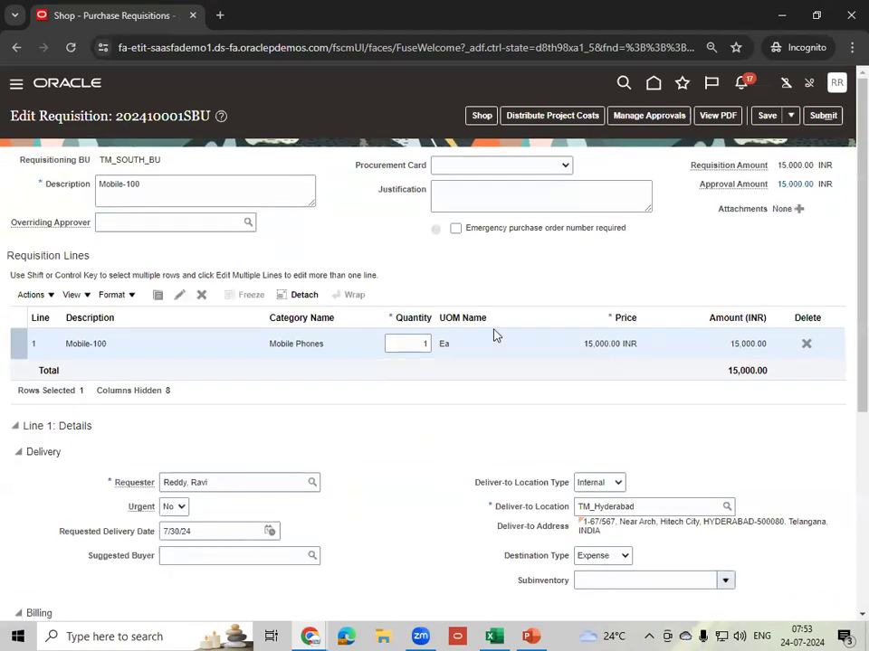
pyautogui.scroll(-5, 493, 335)
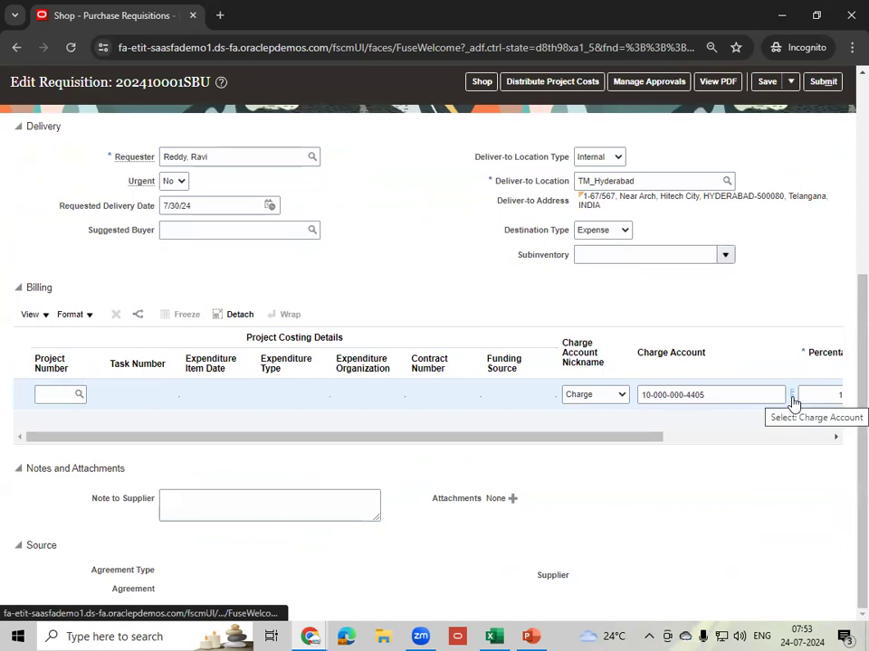
pyautogui.moveTo(793, 402)
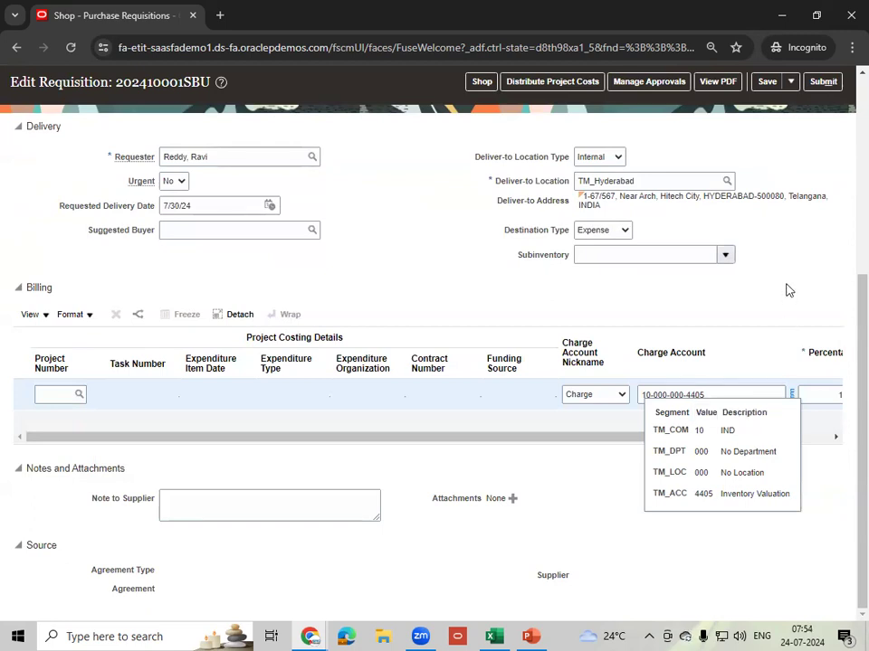
pyautogui.click(767, 82)
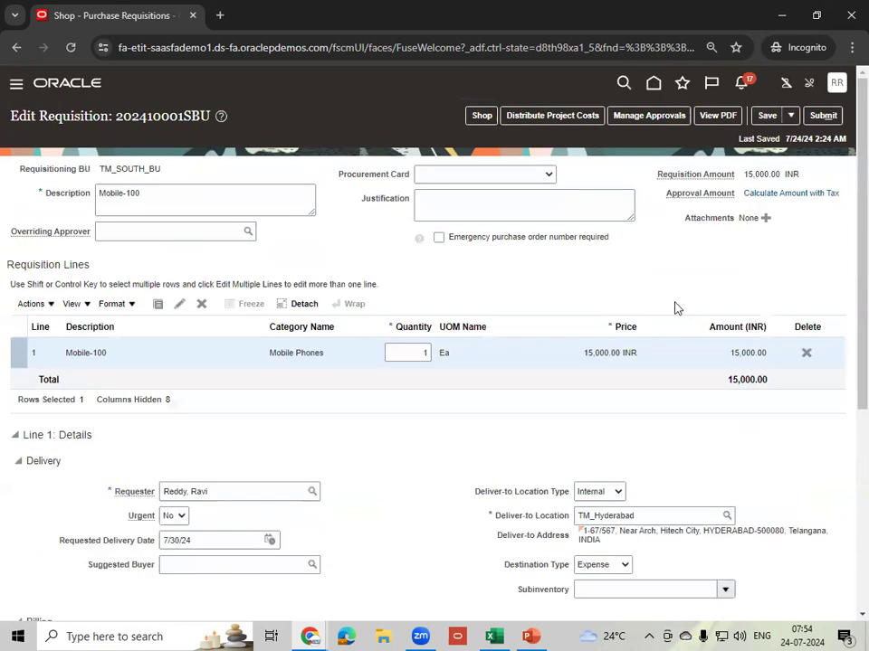
pyautogui.scroll(-3, 656, 309)
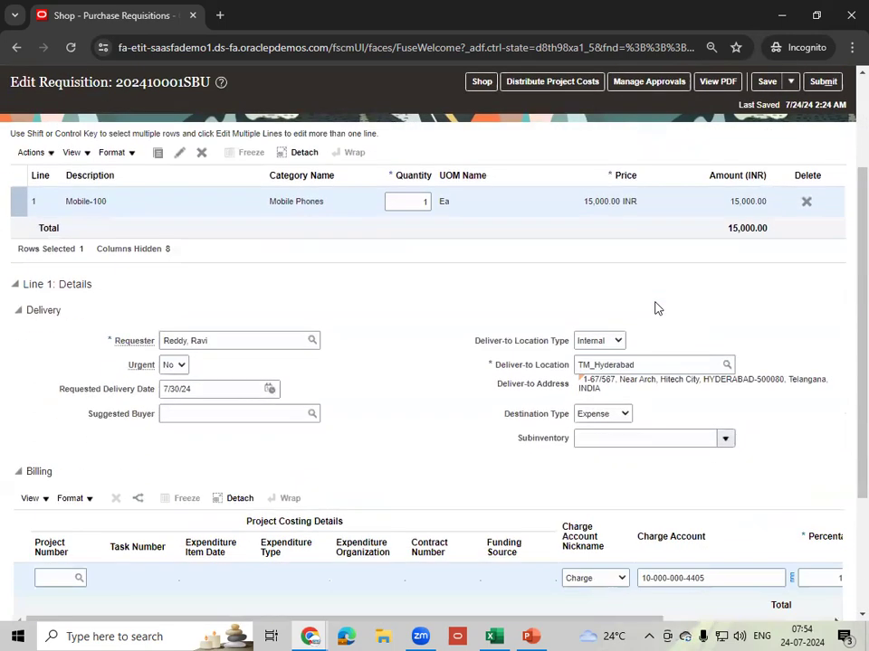
pyautogui.scroll(3, 656, 308)
pyautogui.click(648, 118)
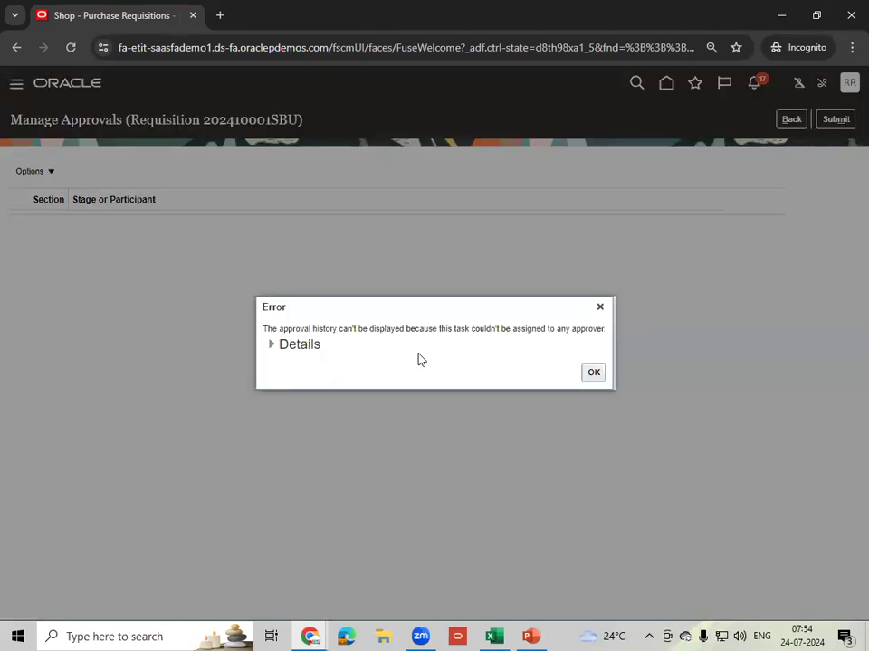
pyautogui.click(275, 352)
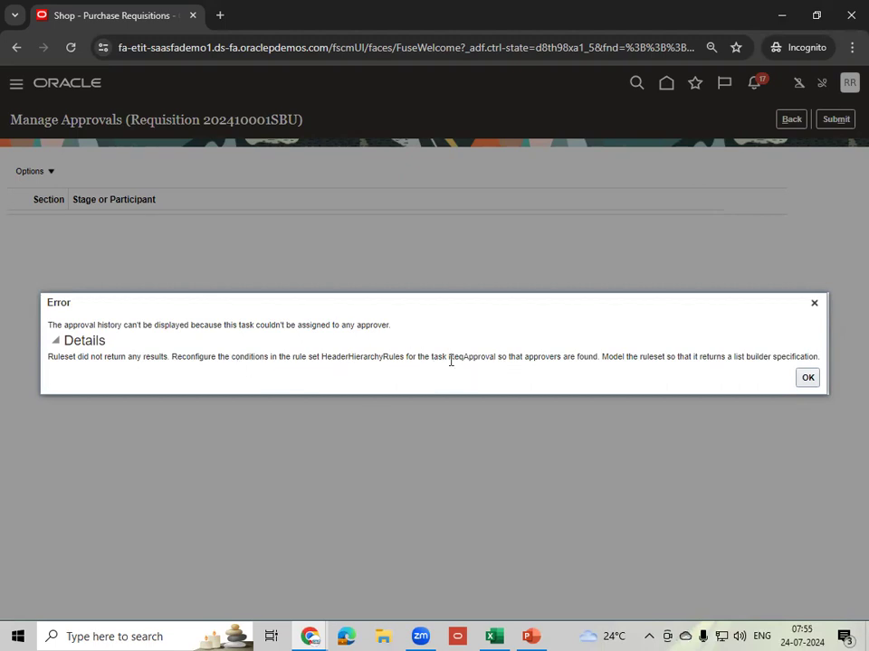
pyautogui.moveTo(448, 356); pyautogui.dragTo(604, 367)
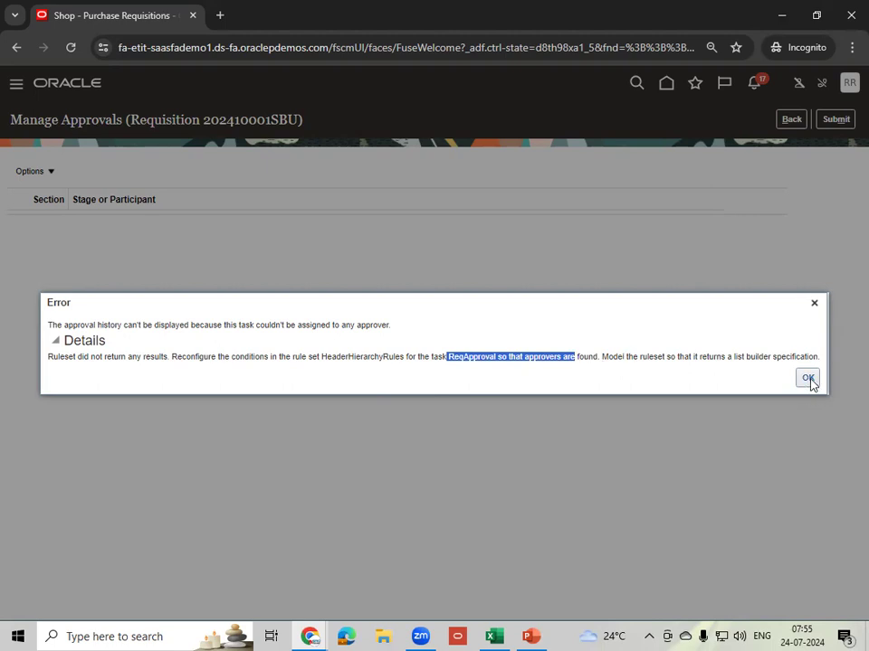
pyautogui.click(814, 305)
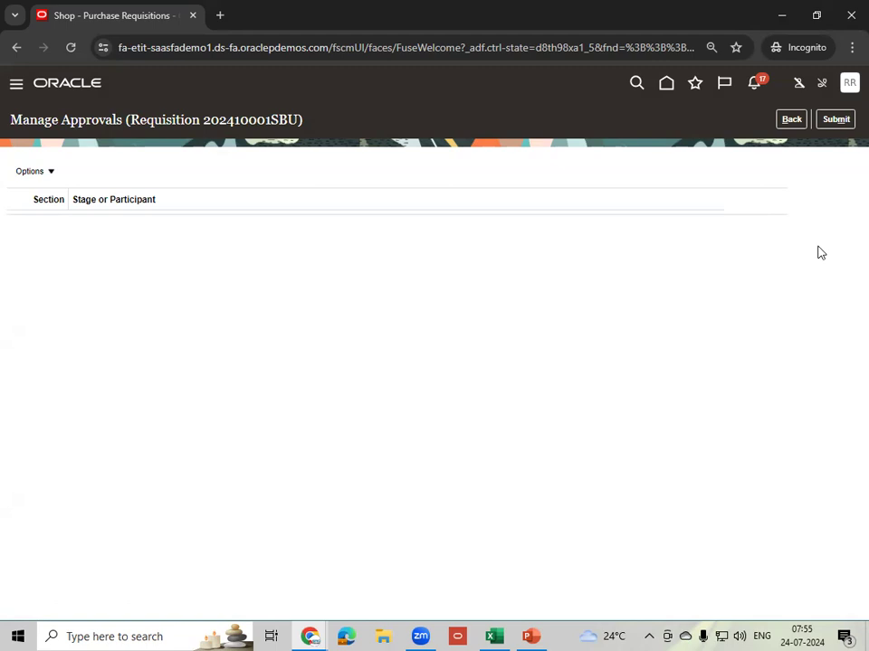
pyautogui.click(790, 120)
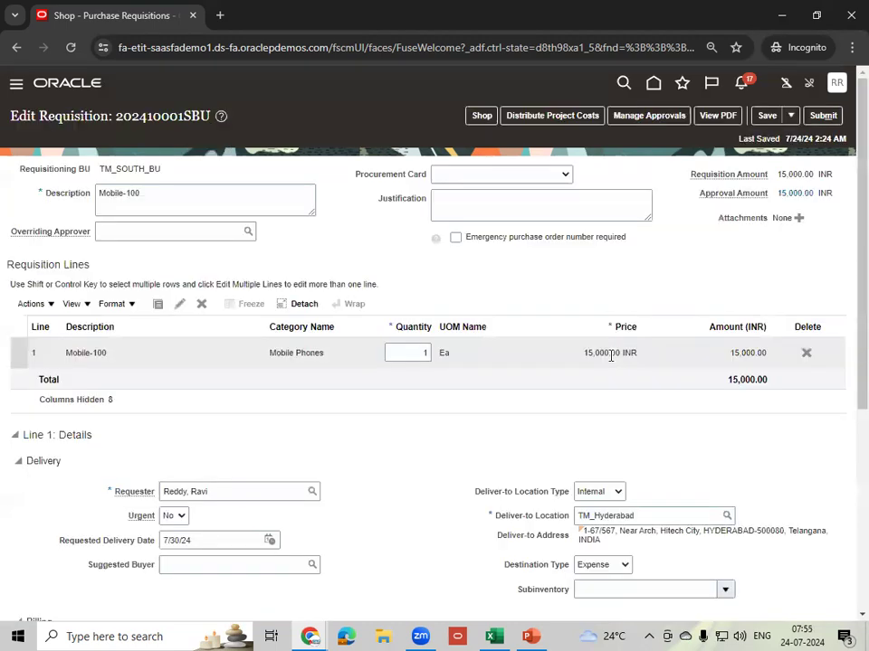
pyautogui.click(514, 354)
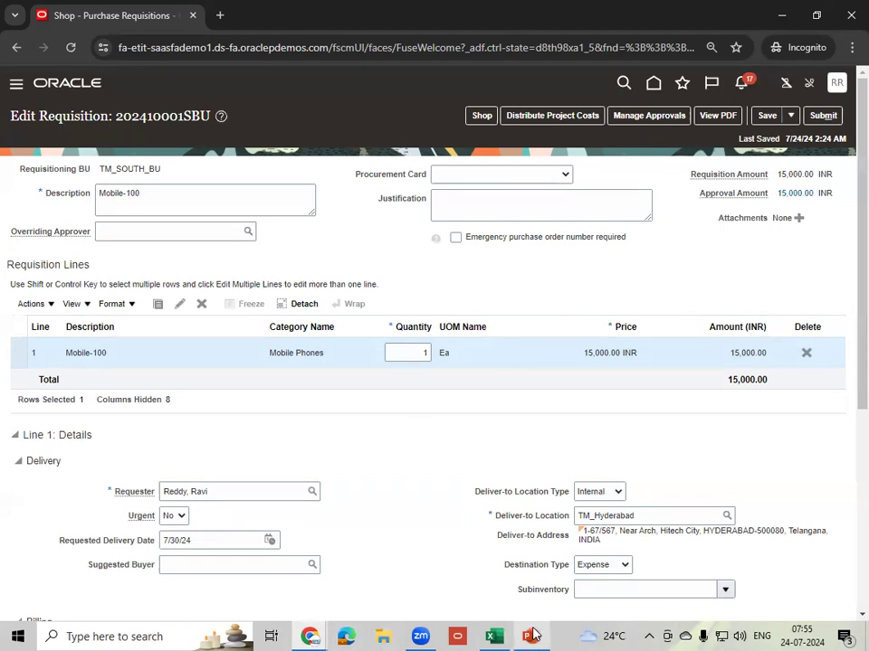
# - In the Excel notes, enter 'Requisition Approvals' in A117 and 'Automatic' in B117
pyautogui.click(489, 636)
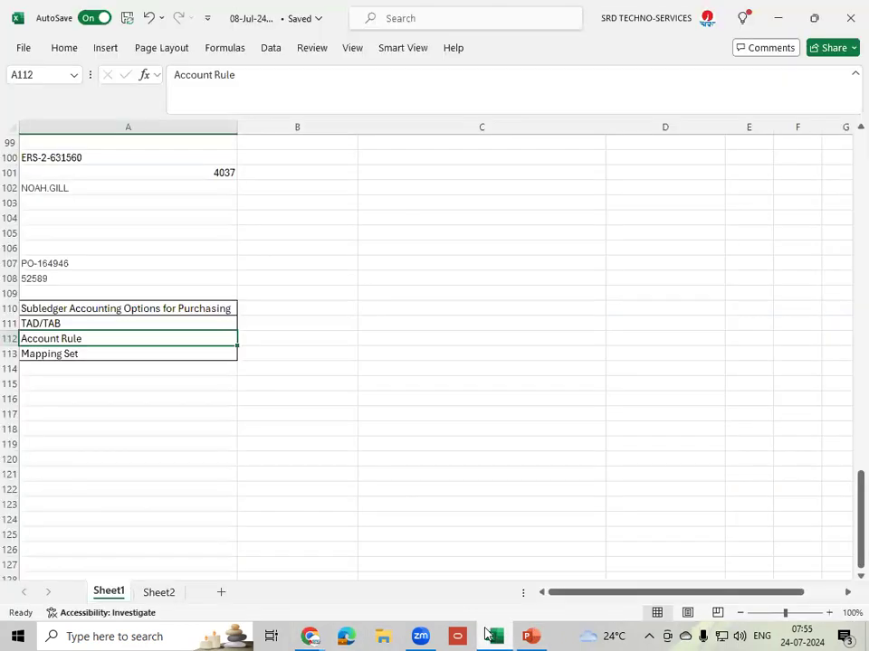
pyautogui.click(58, 412)
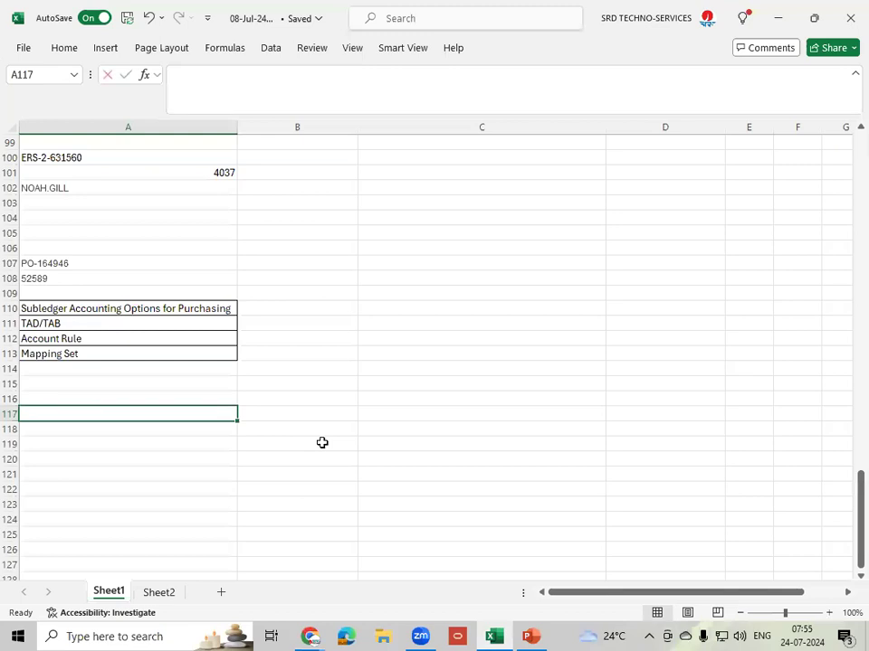
pyautogui.write('Requisition')
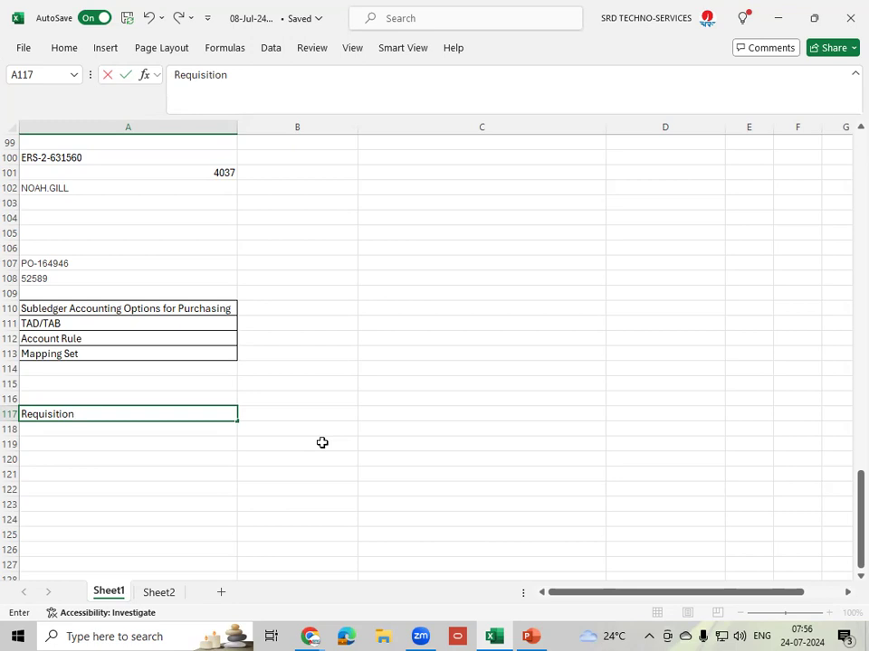
pyautogui.write('Approvals')
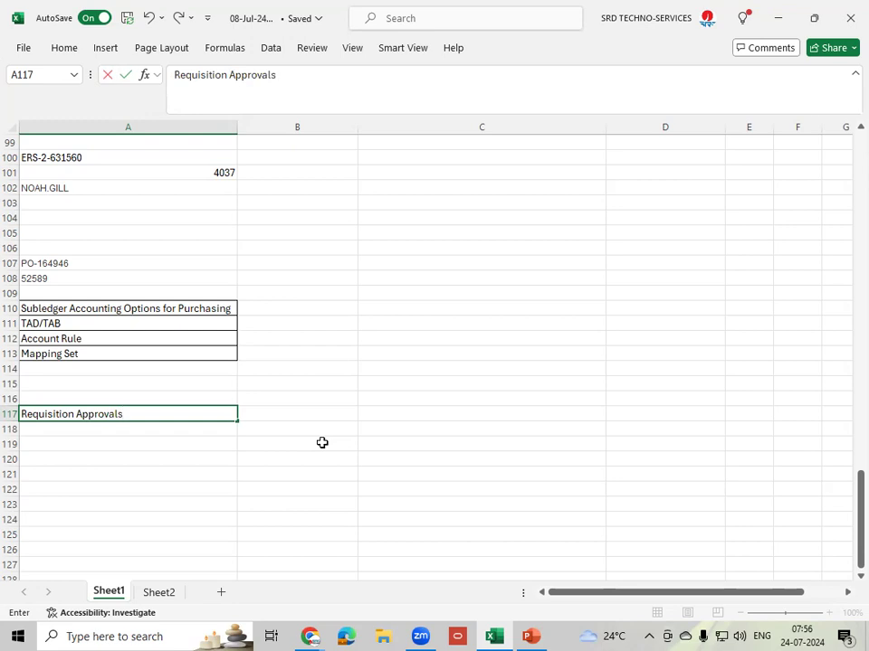
pyautogui.click(275, 415)
pyautogui.click(177, 412)
pyautogui.click(275, 411)
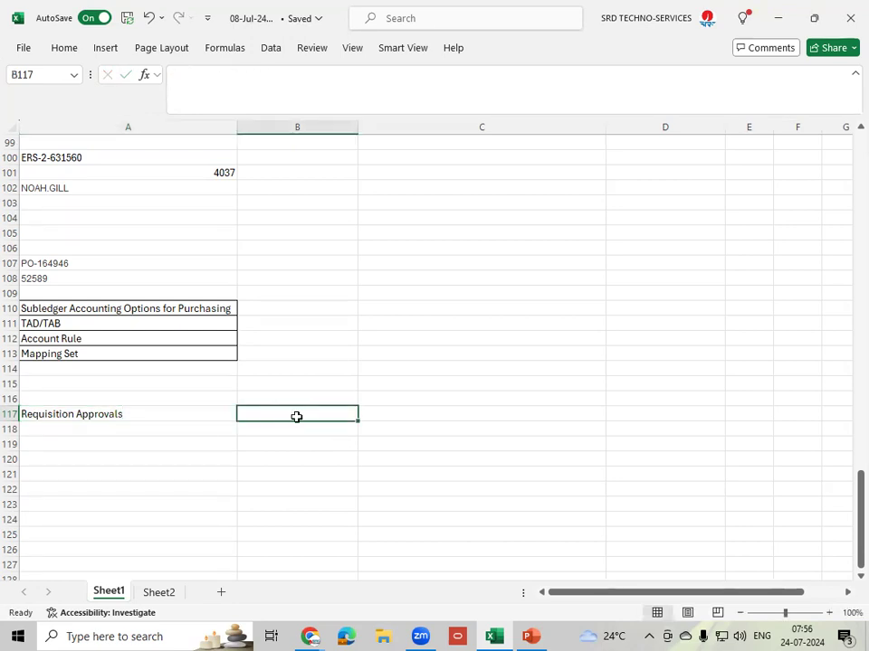
pyautogui.write('Auto')
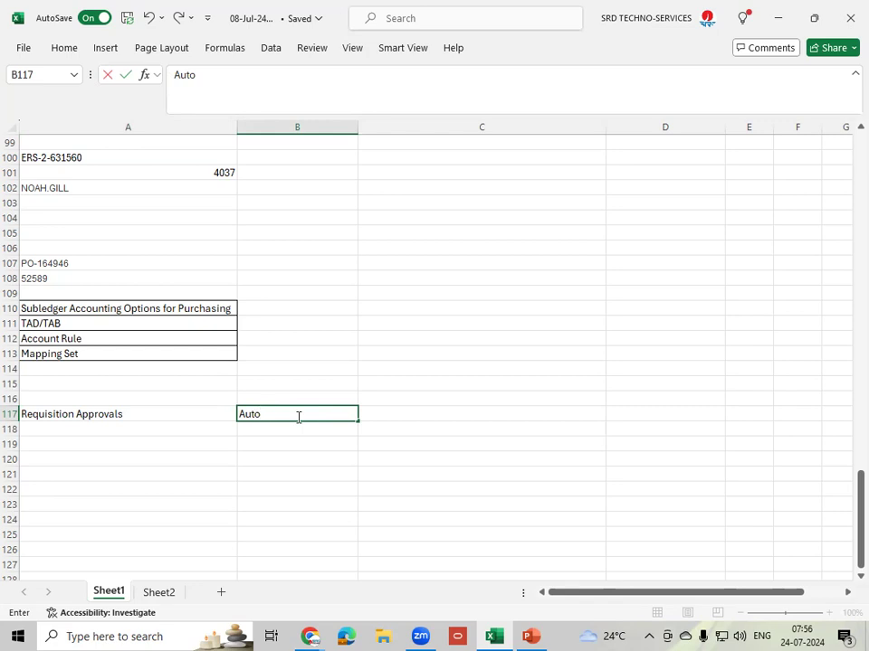
pyautogui.write('matic')
pyautogui.click(138, 416)
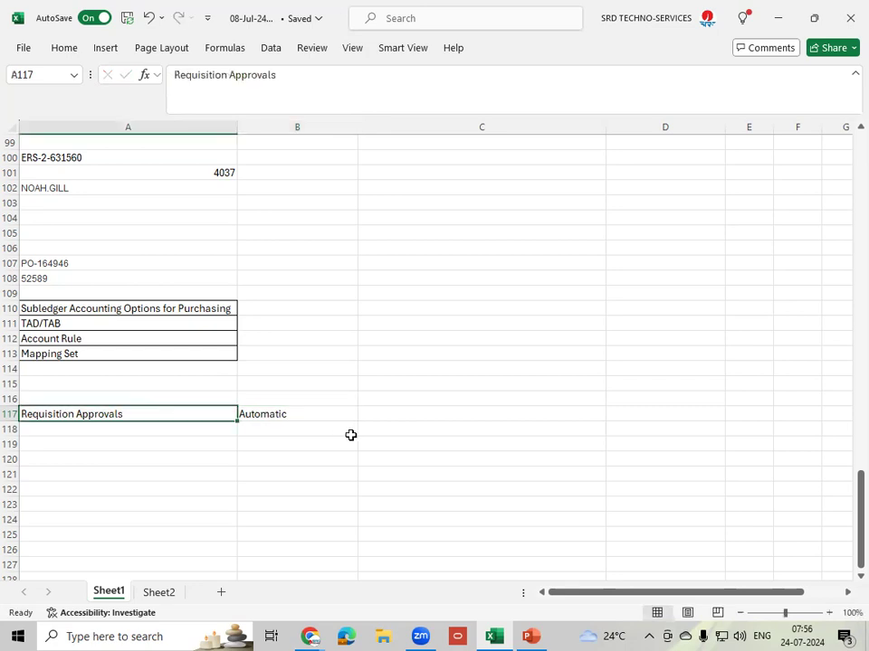
pyautogui.click(413, 414)
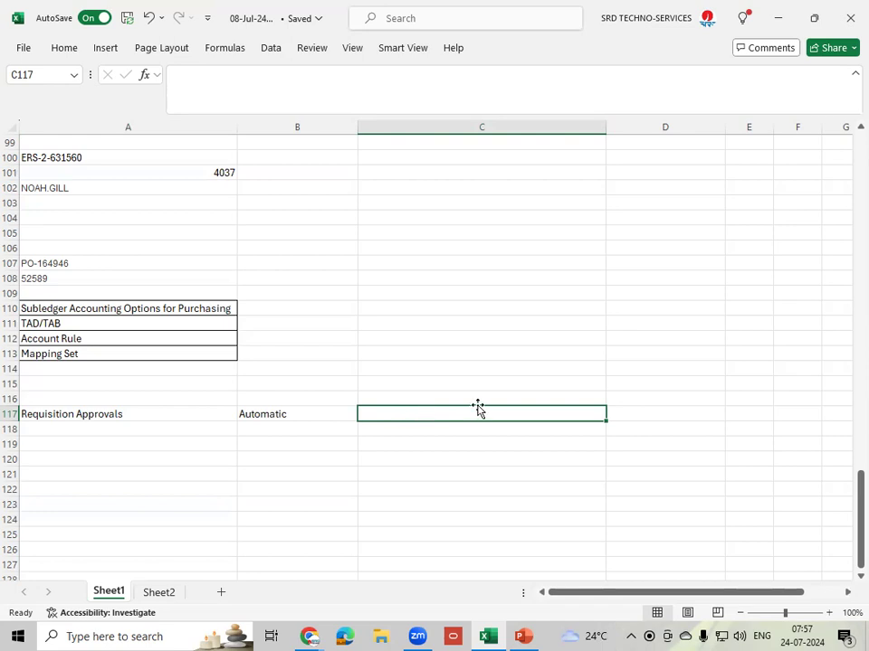
# - Enter 'Req' in C117 and 'Approver' in D117
pyautogui.write('Req')
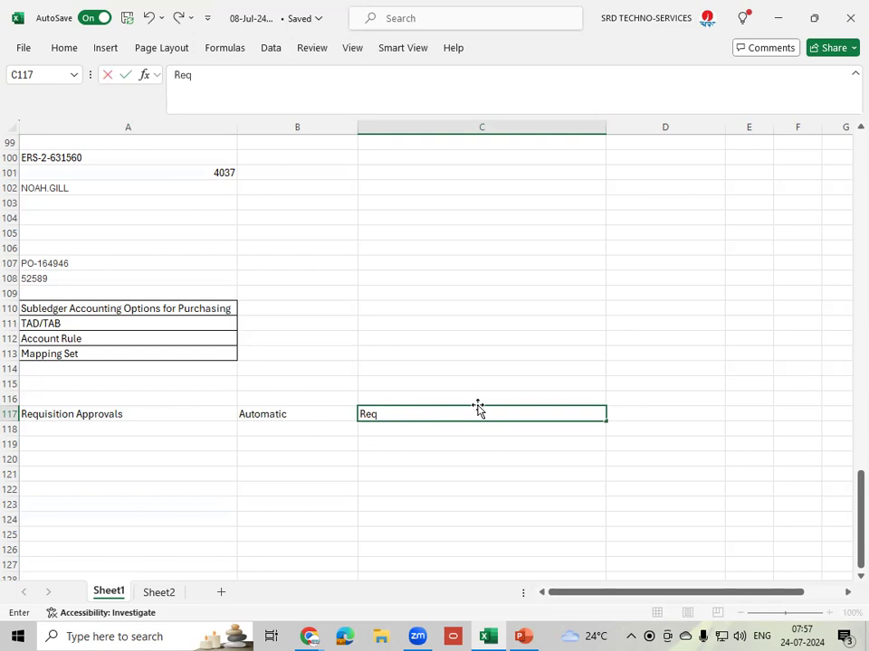
pyautogui.press('Tab')
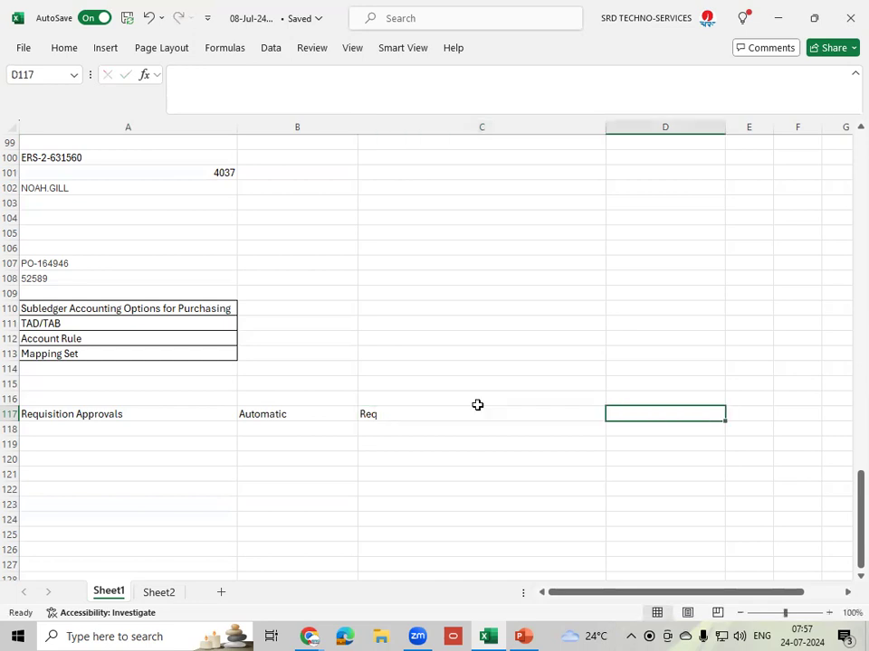
pyautogui.write('Approver')
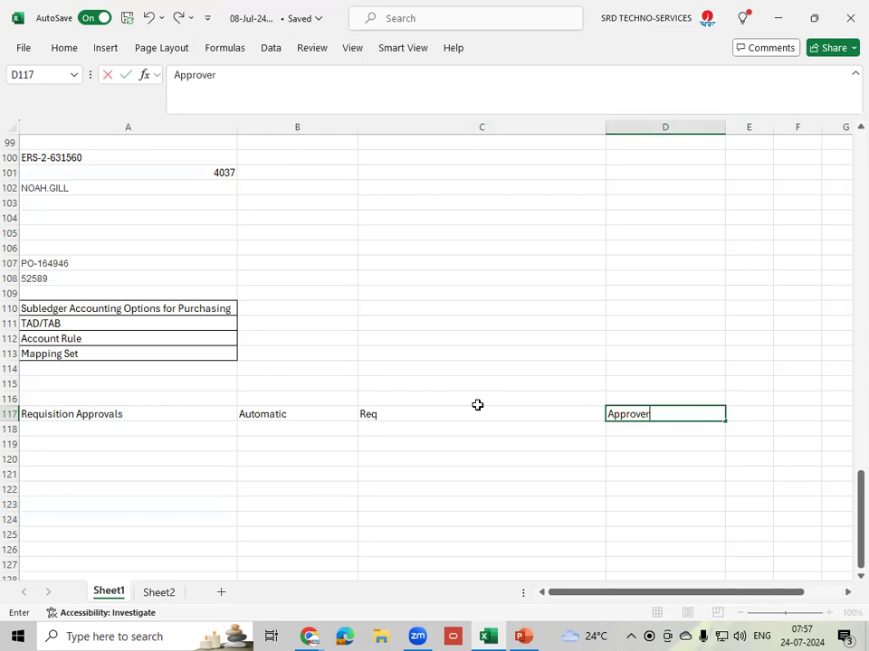
pyautogui.click(451, 412)
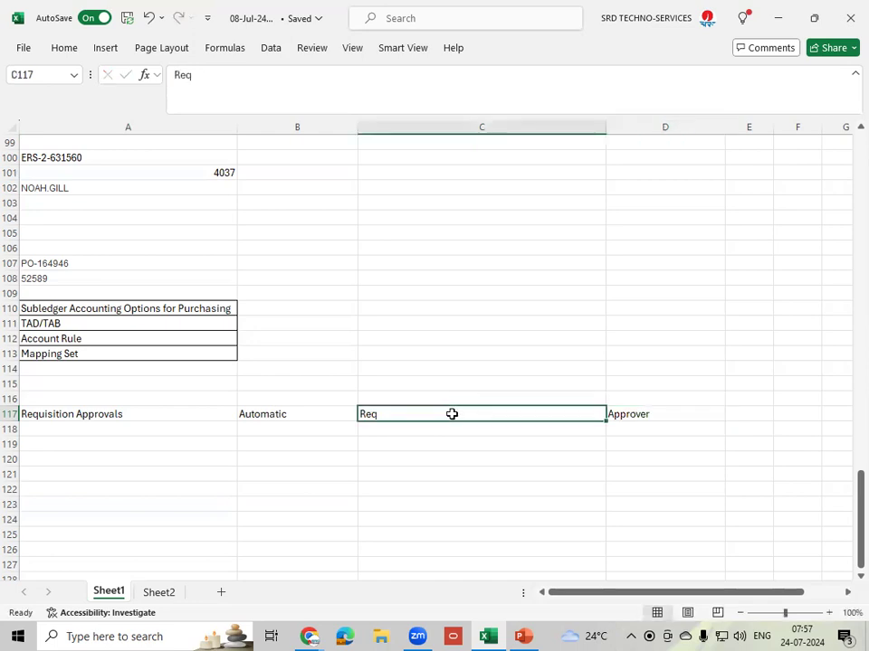
pyautogui.click(658, 414)
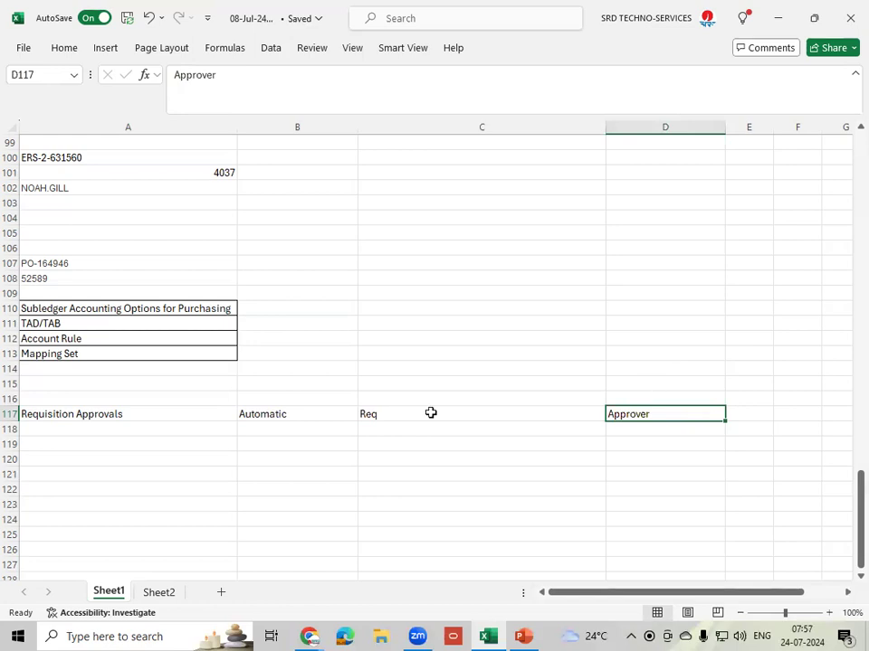
# - Enter 'PRC Approver' in D116 and 'FIN Approver' in D117
pyautogui.click(628, 398)
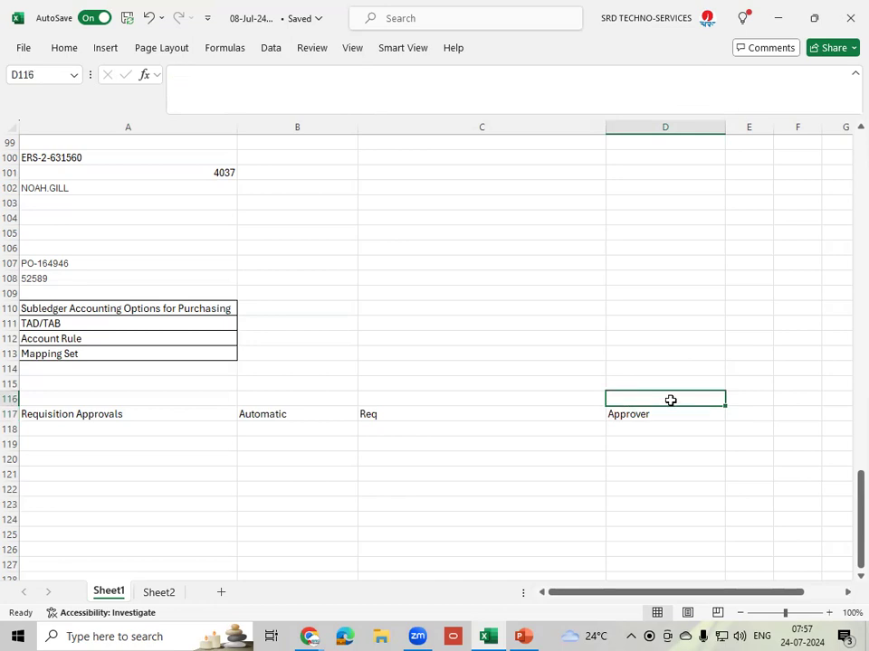
pyautogui.write('PRC')
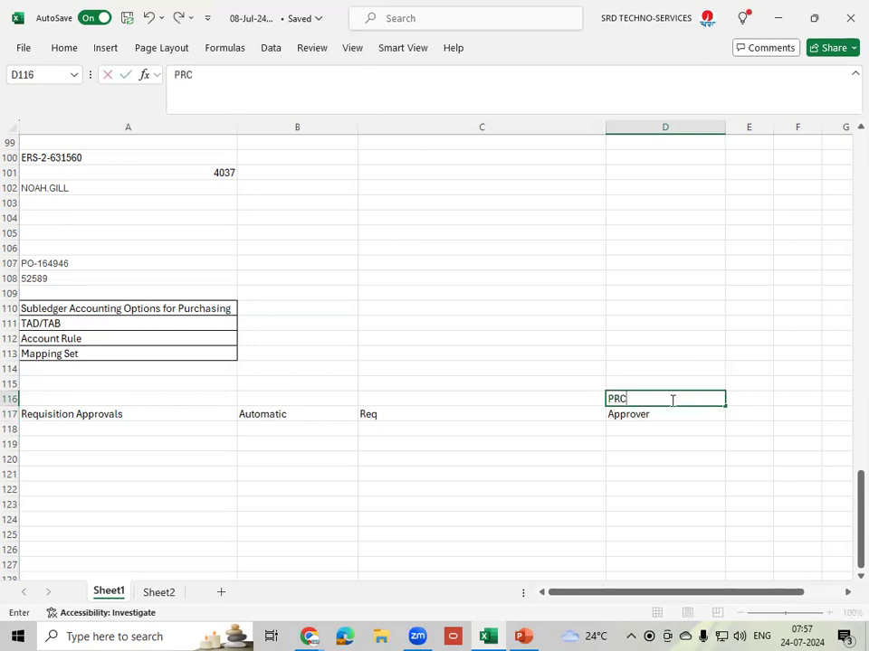
pyautogui.write(' Approver')
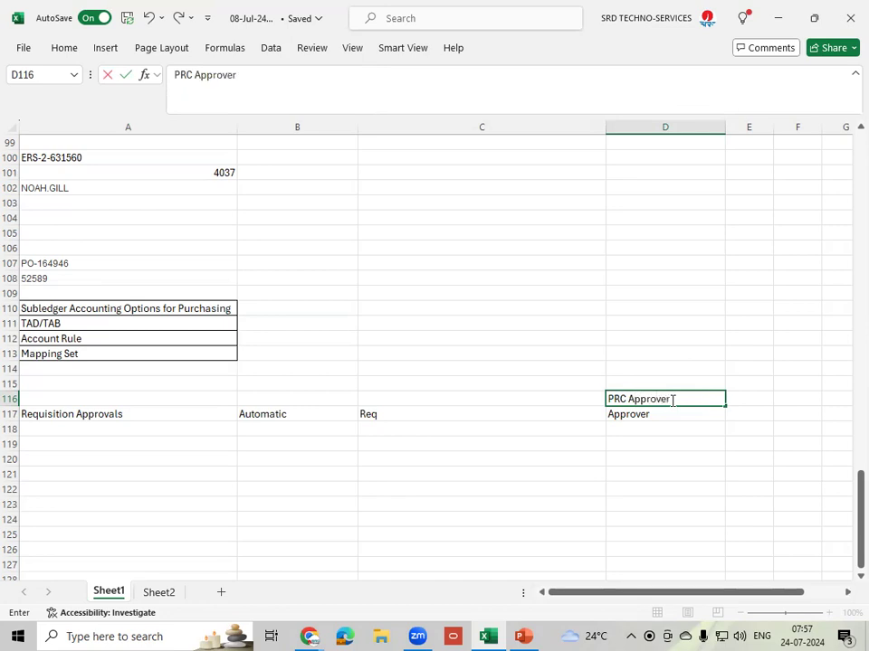
pyautogui.click(665, 414)
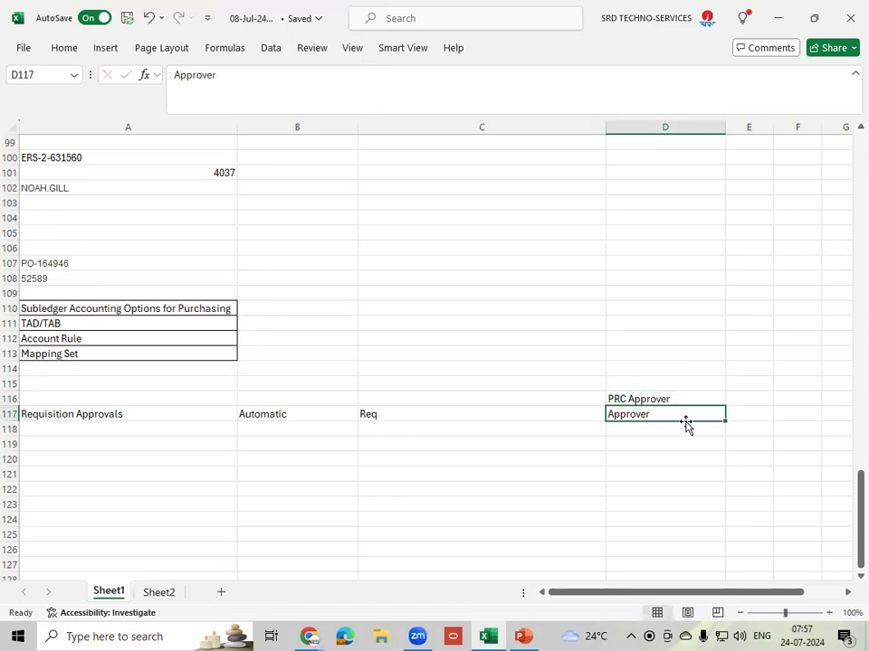
pyautogui.write('FIN')
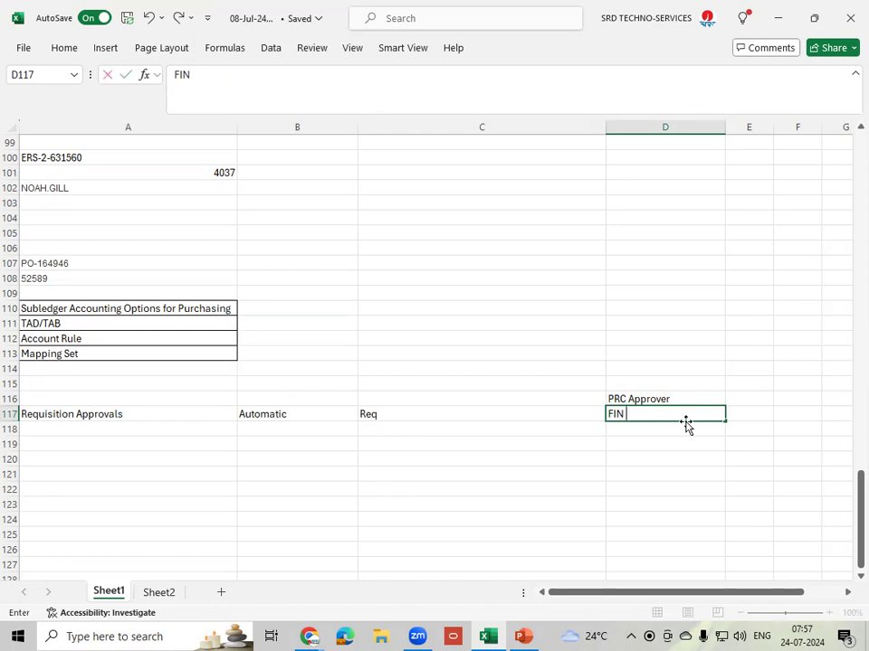
pyautogui.write(' Approver')
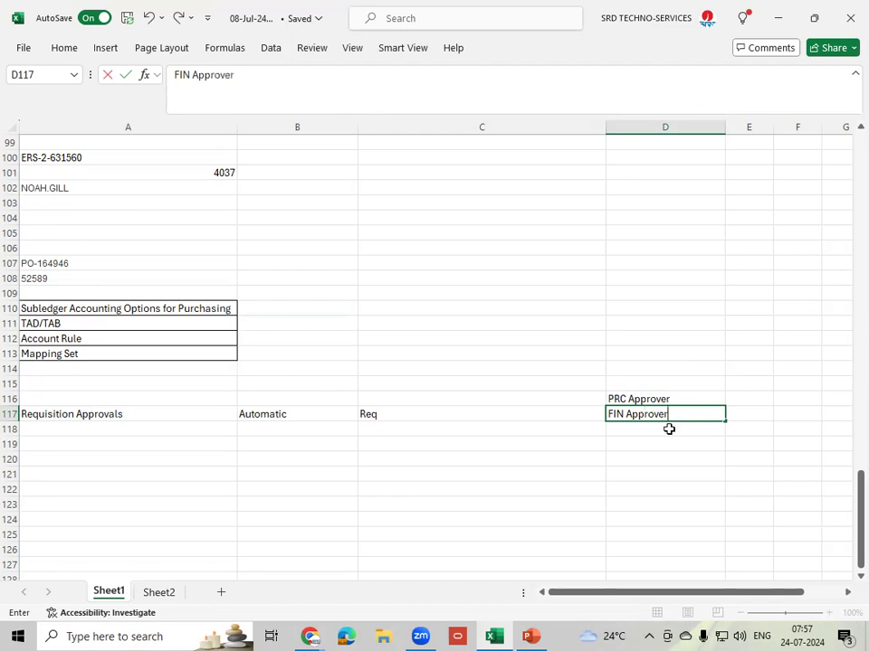
pyautogui.click(395, 413)
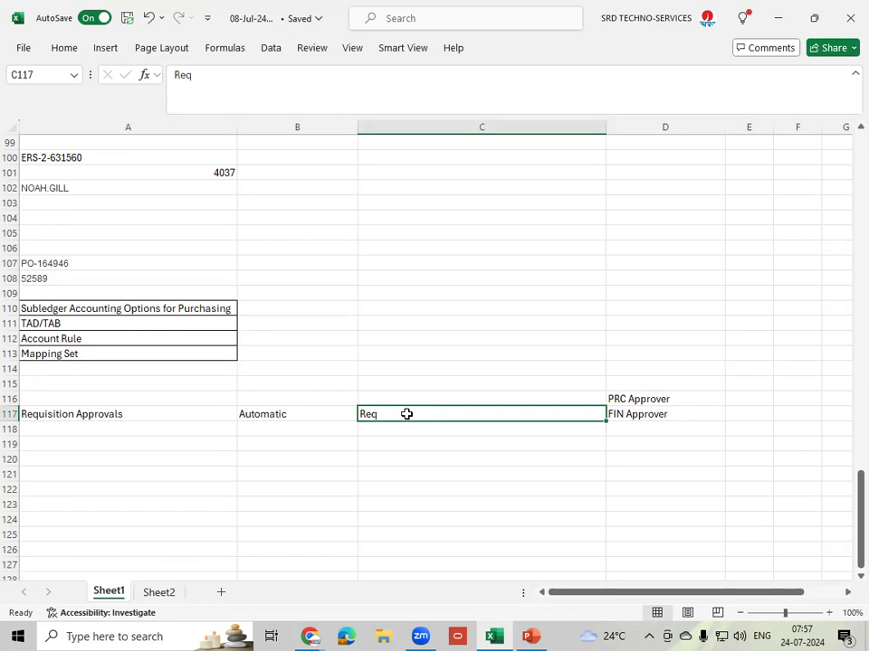
# - Review the PRC Approver, FIN Approver and Req entries, ending on cell E116
pyautogui.click(645, 400)
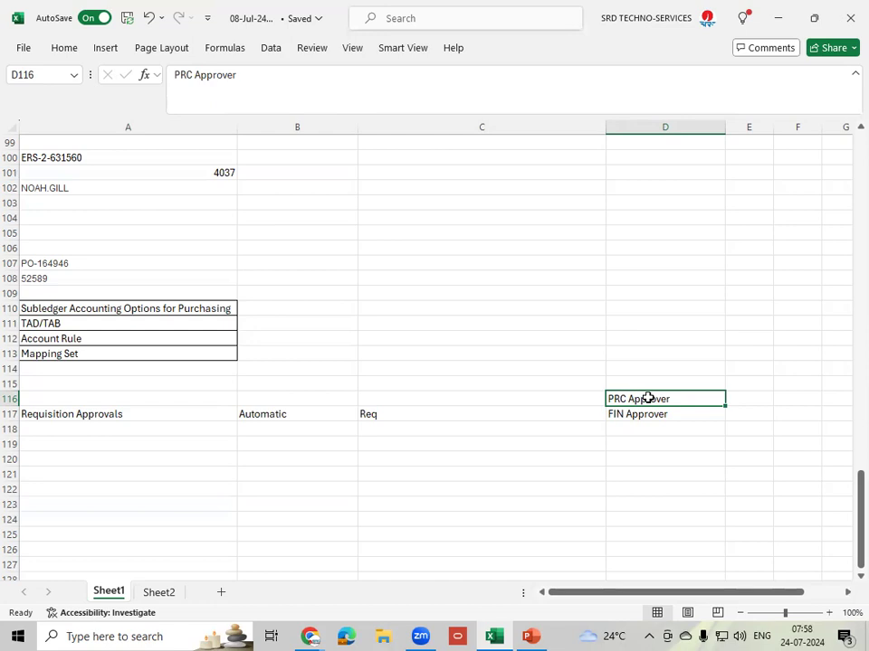
pyautogui.click(679, 414)
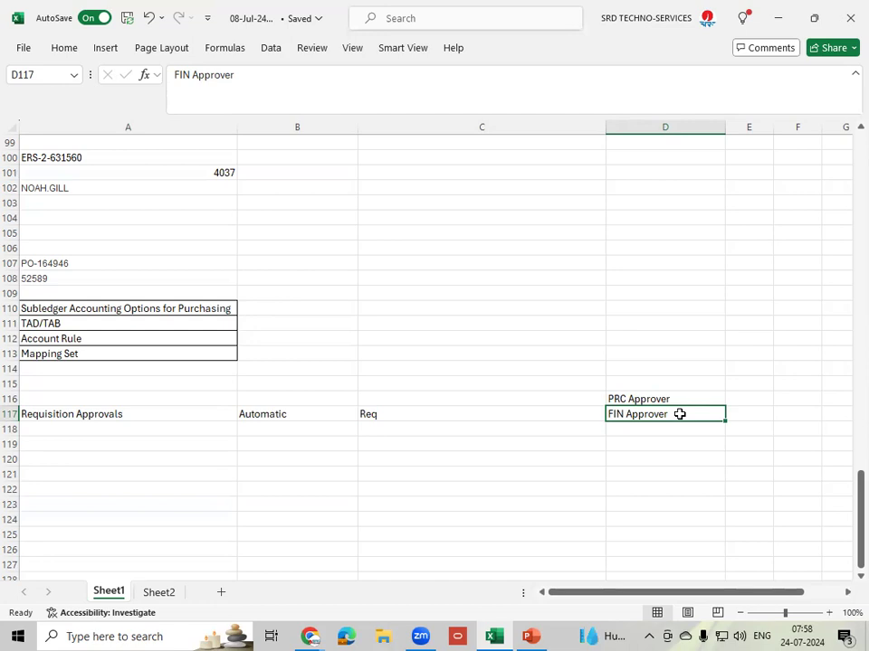
pyautogui.click(424, 404)
pyautogui.click(422, 414)
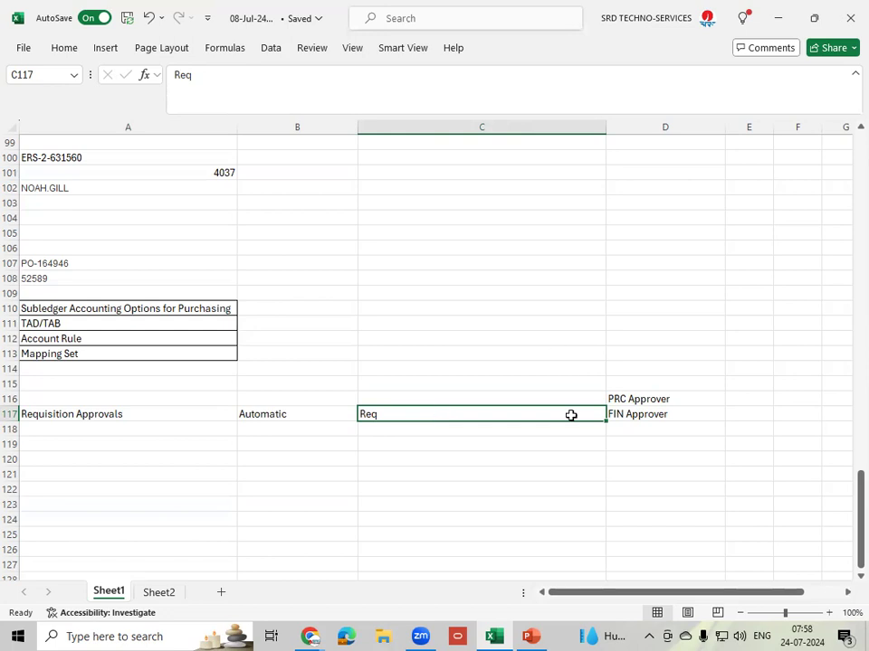
pyautogui.click(687, 398)
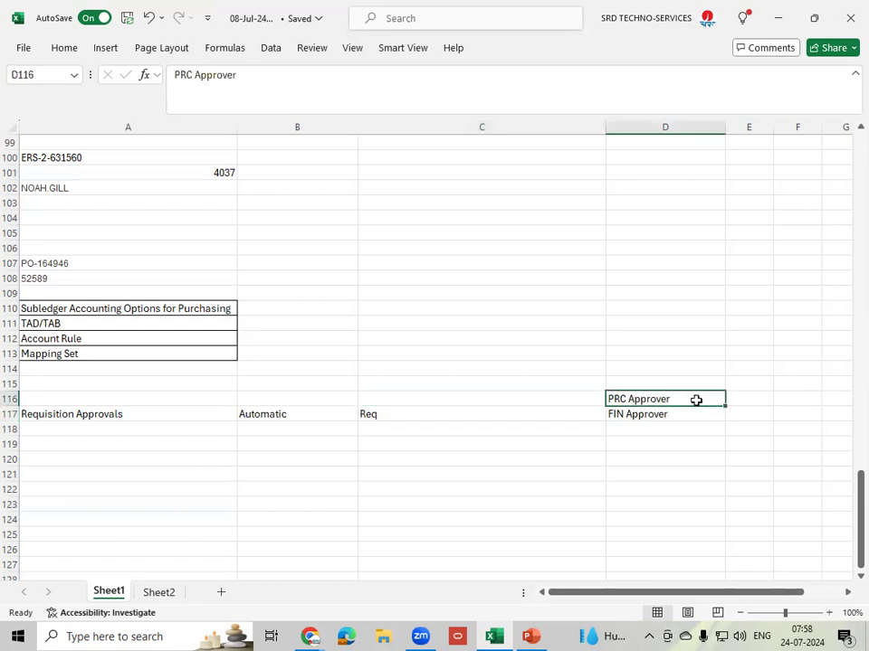
pyautogui.click(744, 399)
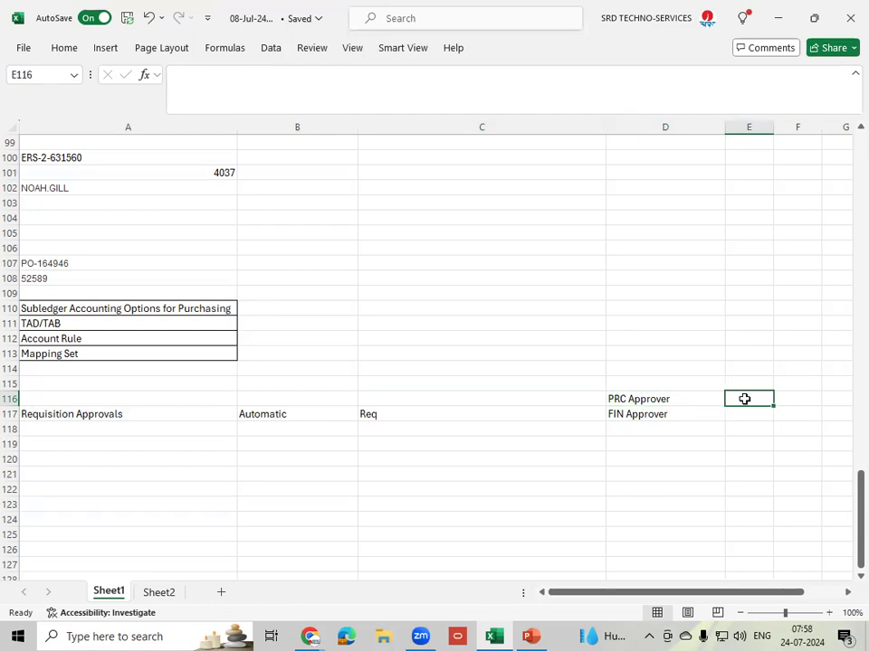
# - Type 'Mgr1, Mgr2' into E116, correcting the mistyped first label
pyautogui.write('Mg1')
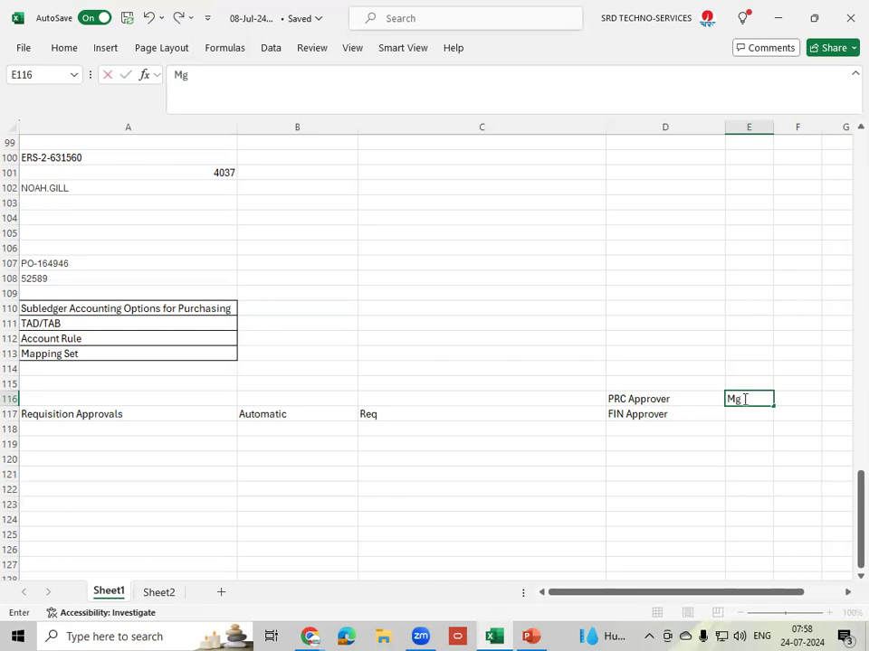
pyautogui.press('BackSpace')
pyautogui.press('BackSpace')
pyautogui.write('gr1, Mgr2')
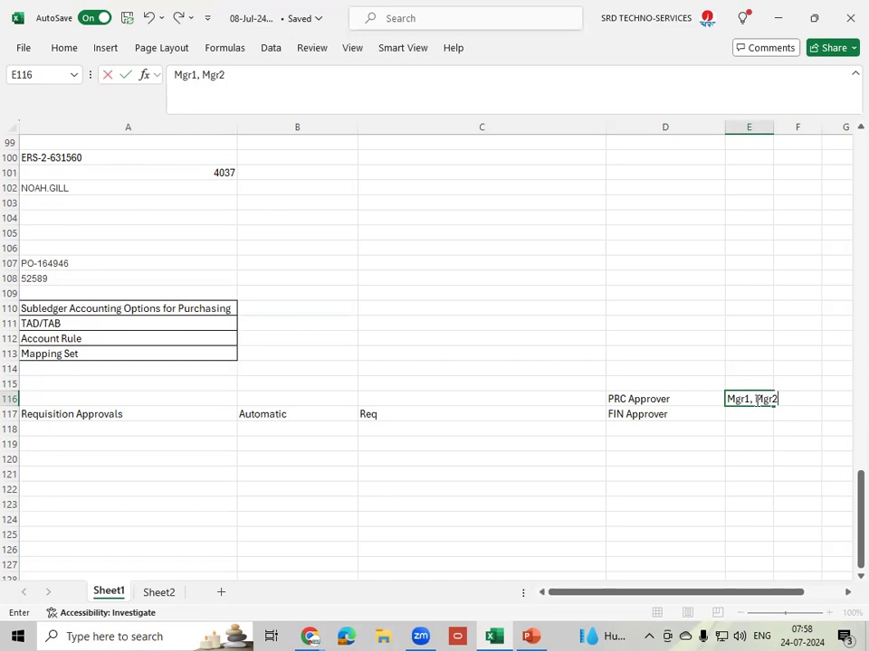
pyautogui.click(666, 399)
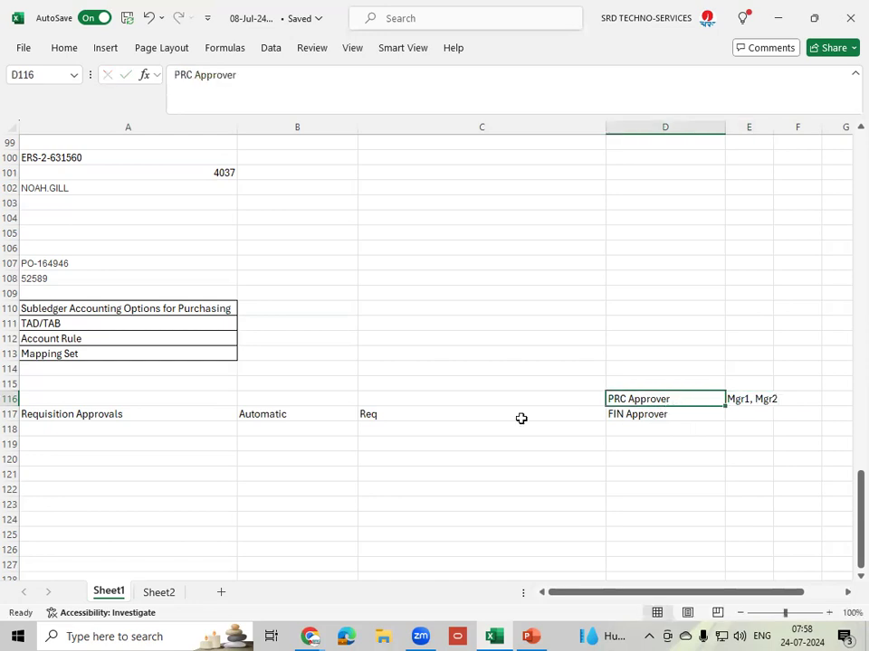
# - Review the Req, Mgr1, Mgr2 and FIN Approver notes around E116 and E117
pyautogui.click(419, 415)
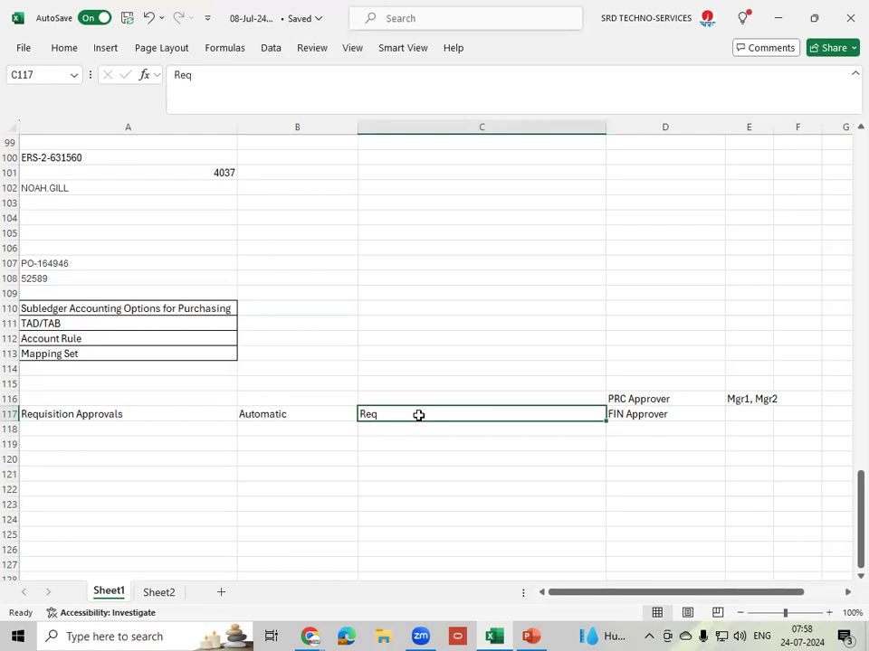
pyautogui.click(756, 398)
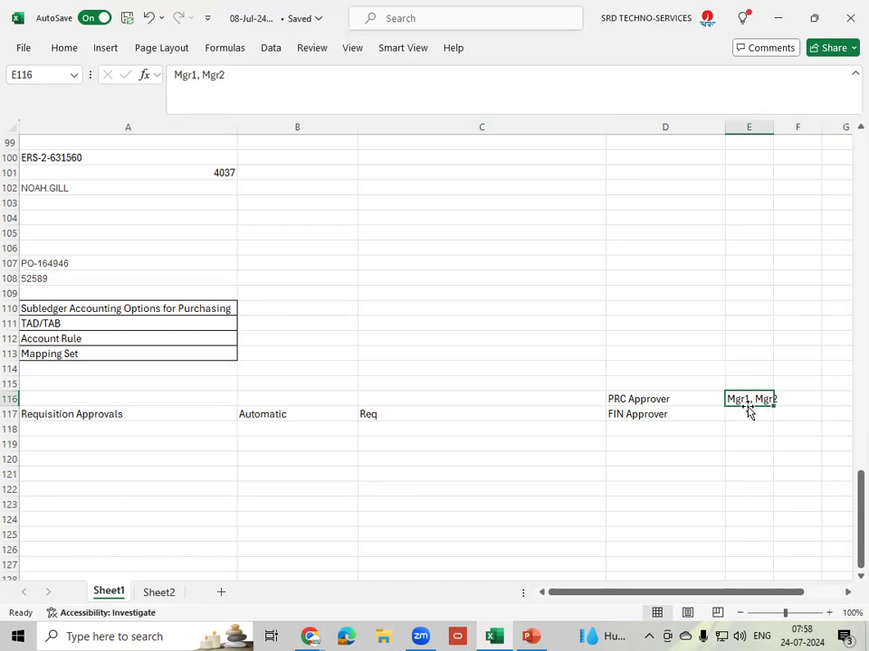
pyautogui.click(669, 414)
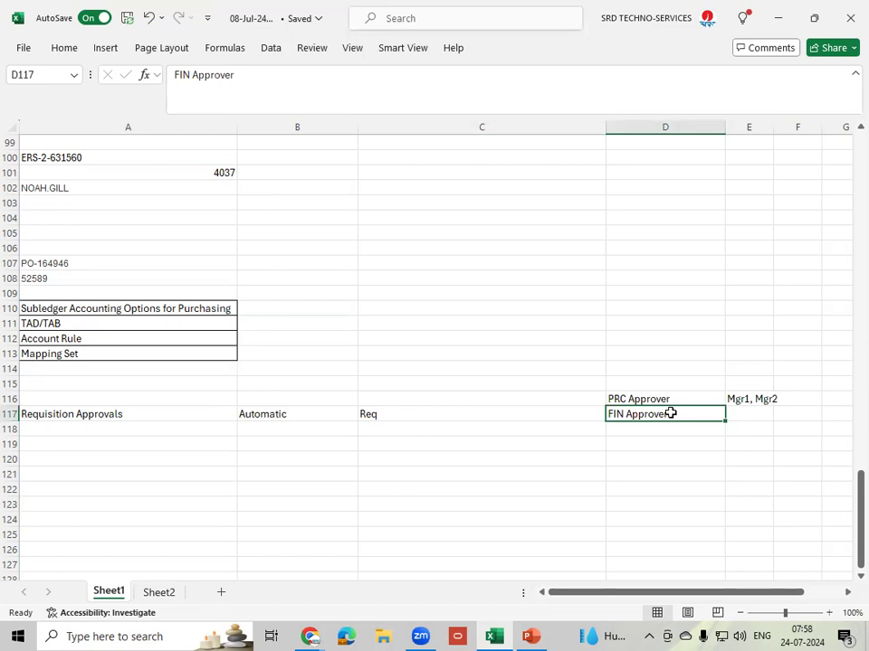
pyautogui.click(754, 399)
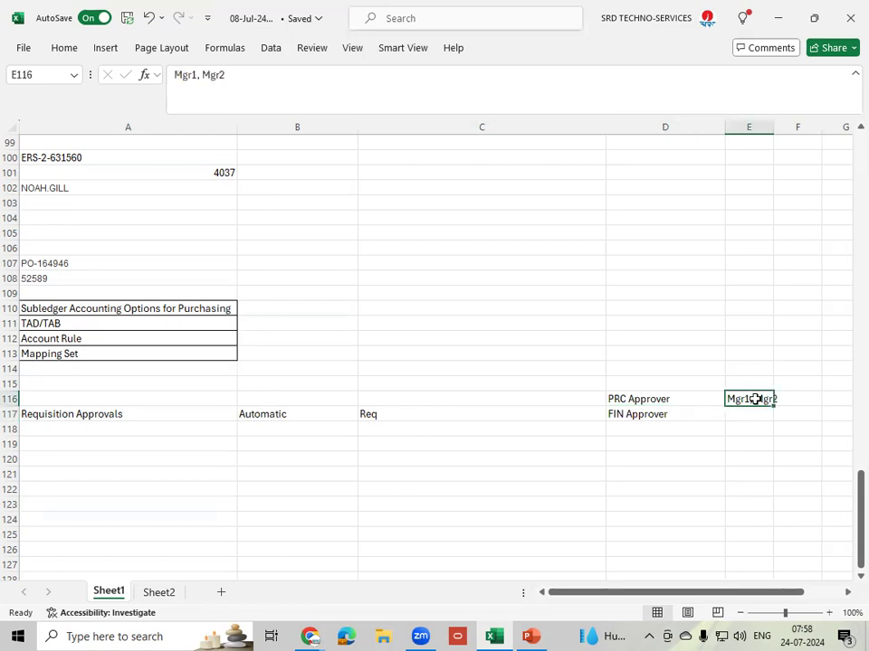
pyautogui.click(680, 414)
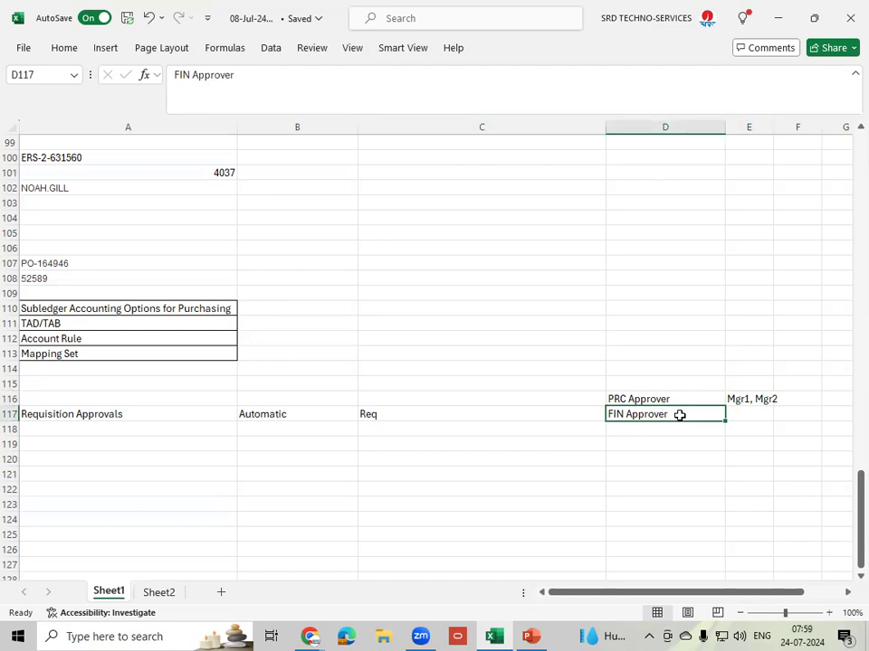
pyautogui.click(759, 415)
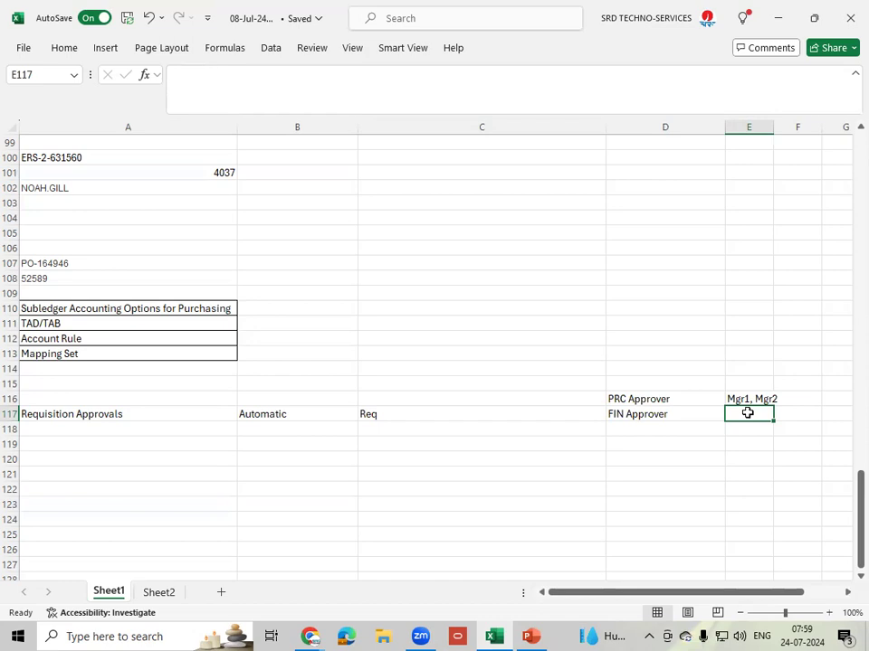
pyautogui.click(756, 398)
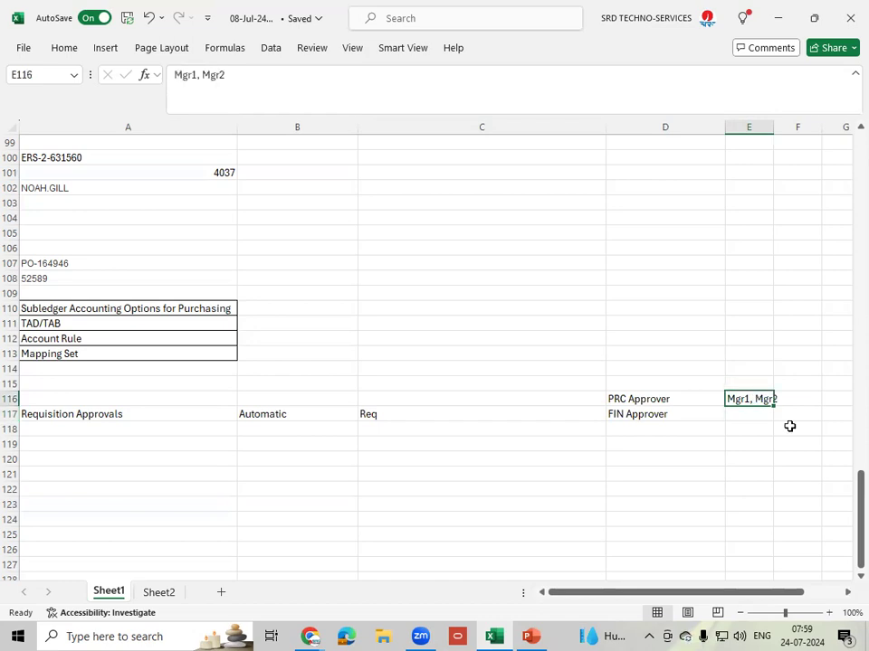
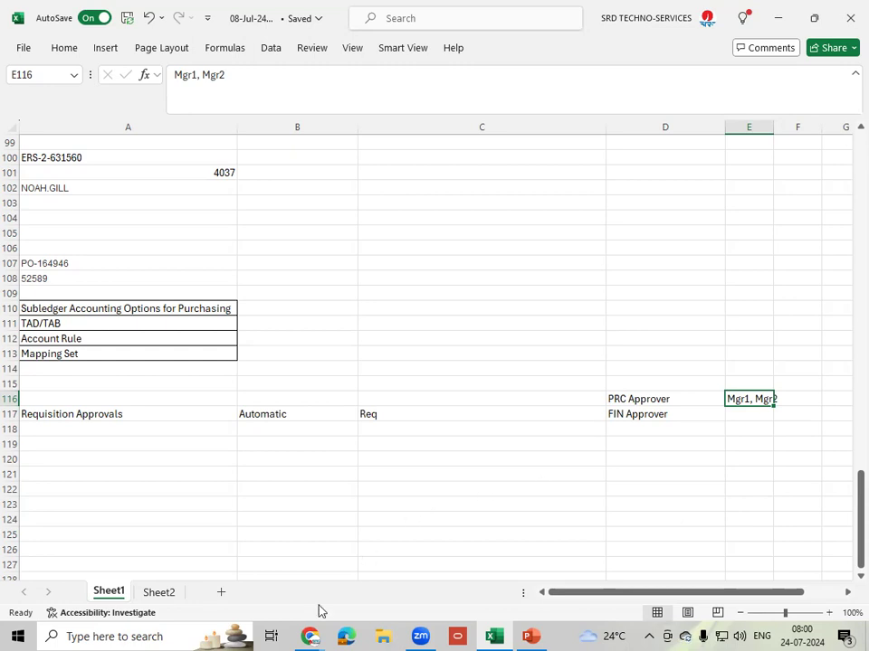
# - Bring up the Chrome window previews to leave the Excel notes
pyautogui.click(311, 636)
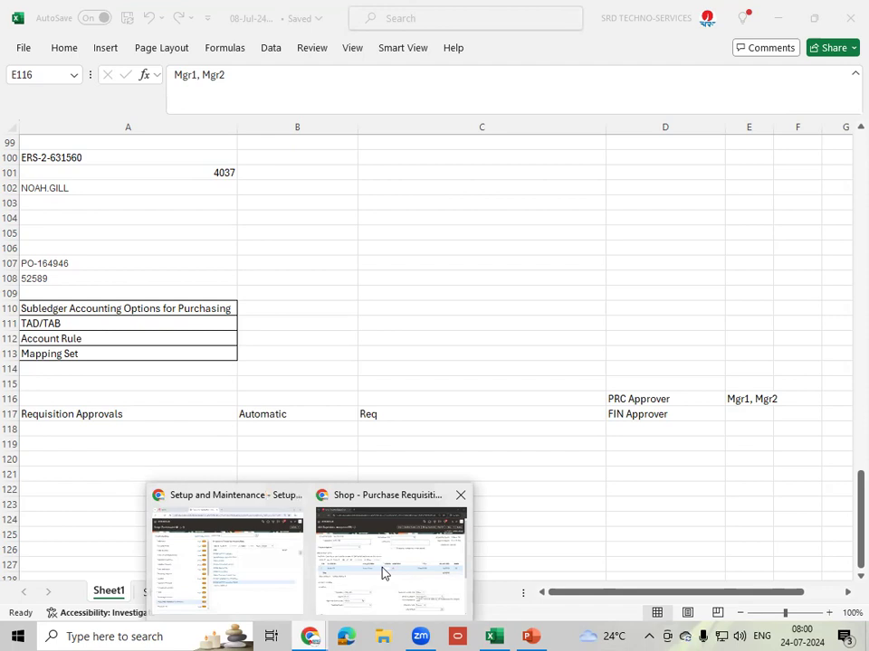
# - In Setup and Maintenance, go to Approval Management and open Manage Requisition Approvals
pyautogui.click(273, 583)
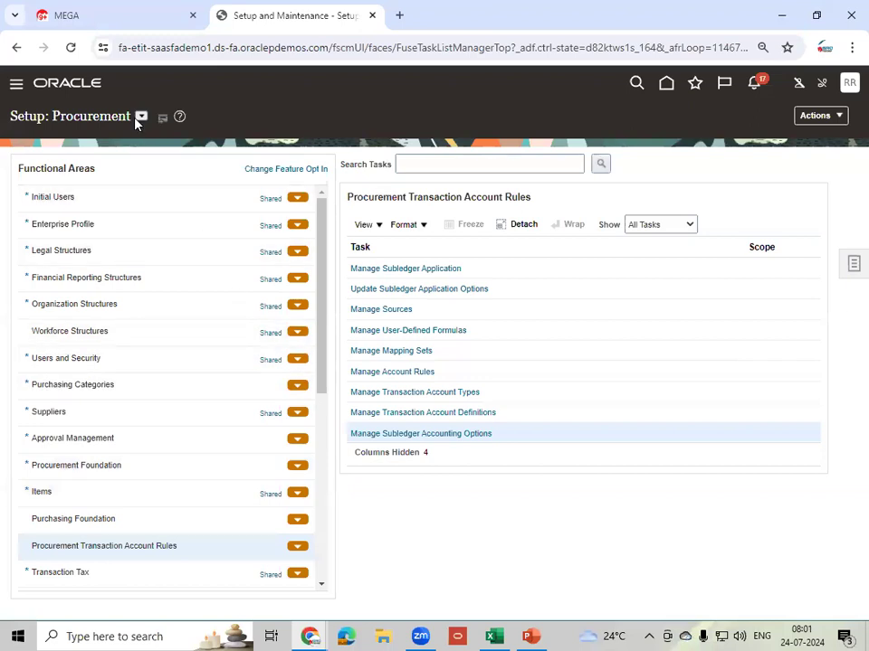
pyautogui.click(135, 437)
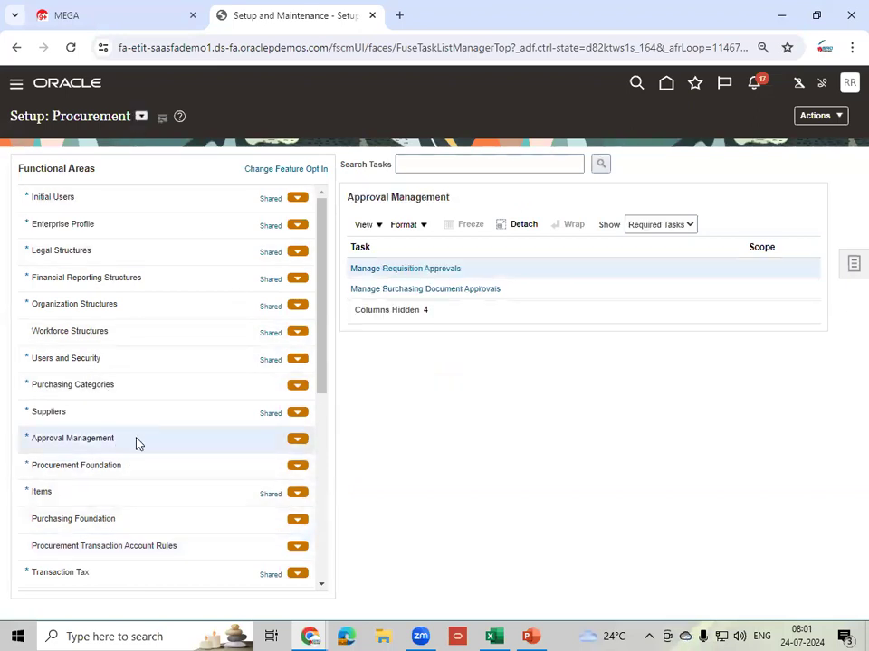
pyautogui.click(427, 269)
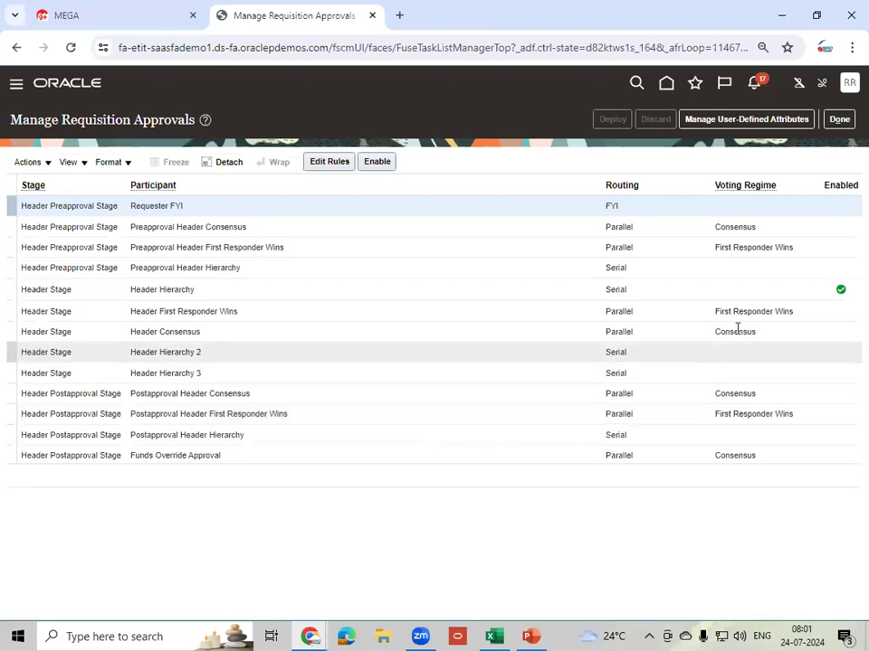
pyautogui.click(776, 290)
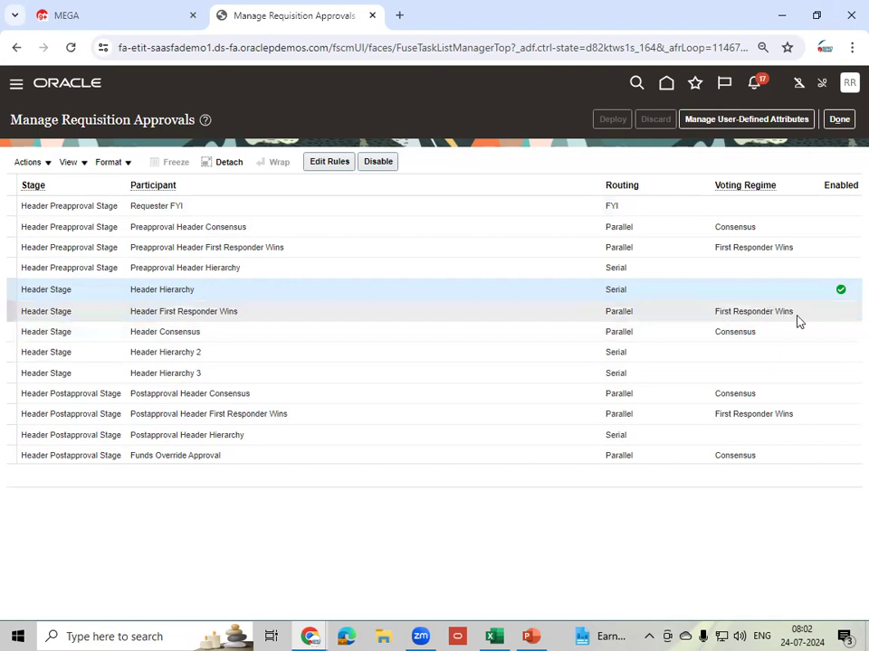
pyautogui.click(764, 337)
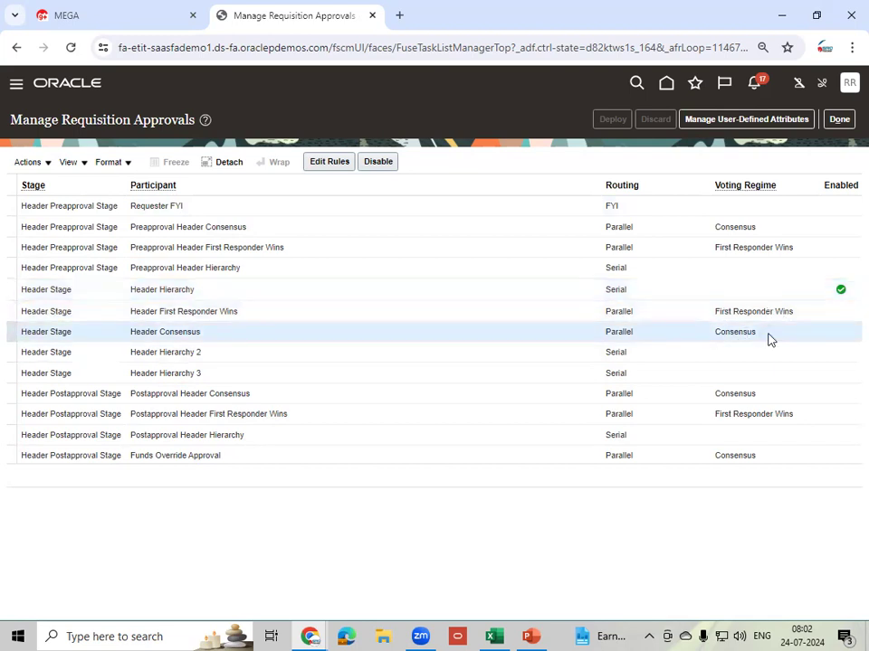
pyautogui.click(690, 317)
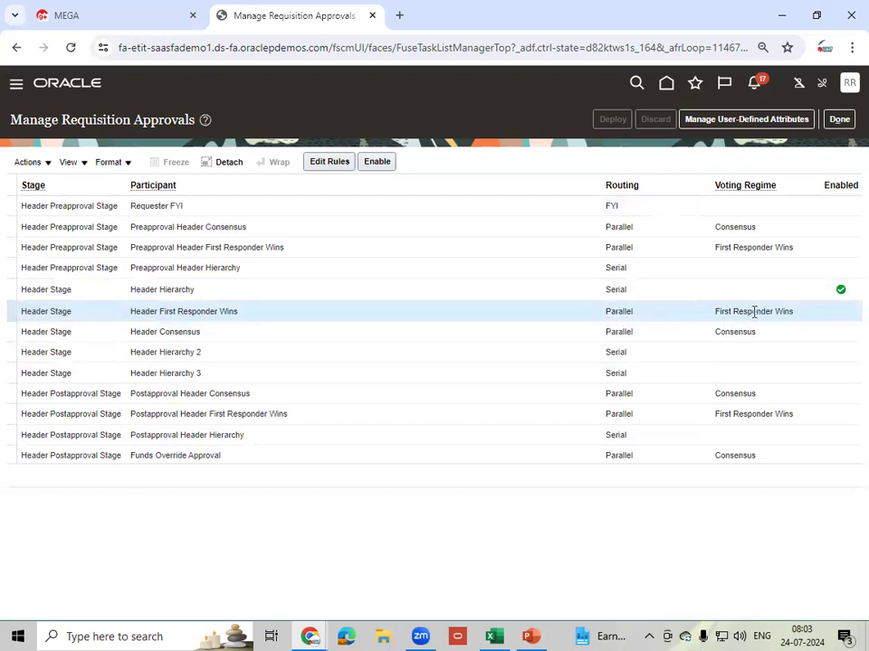
pyautogui.click(787, 337)
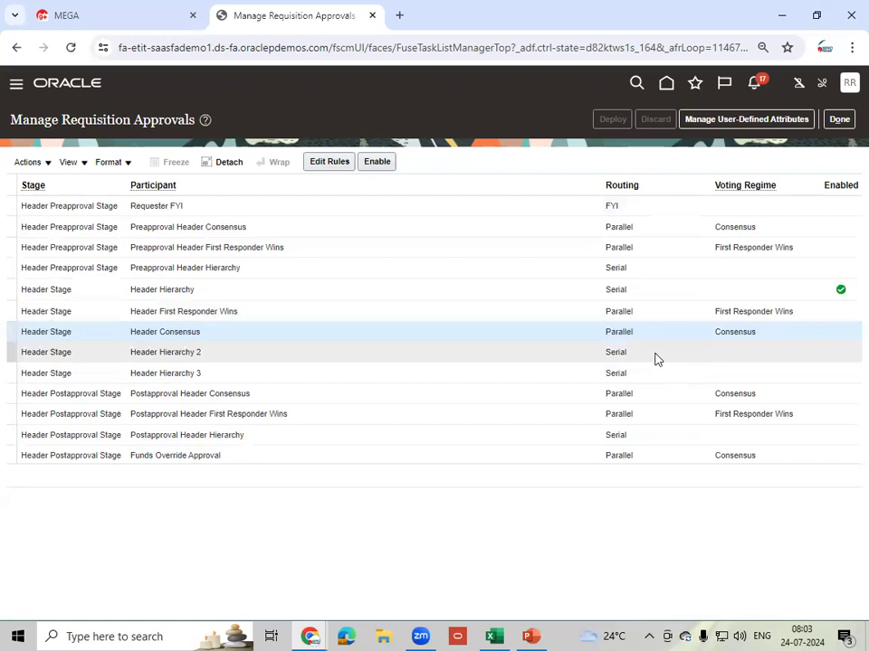
pyautogui.click(729, 357)
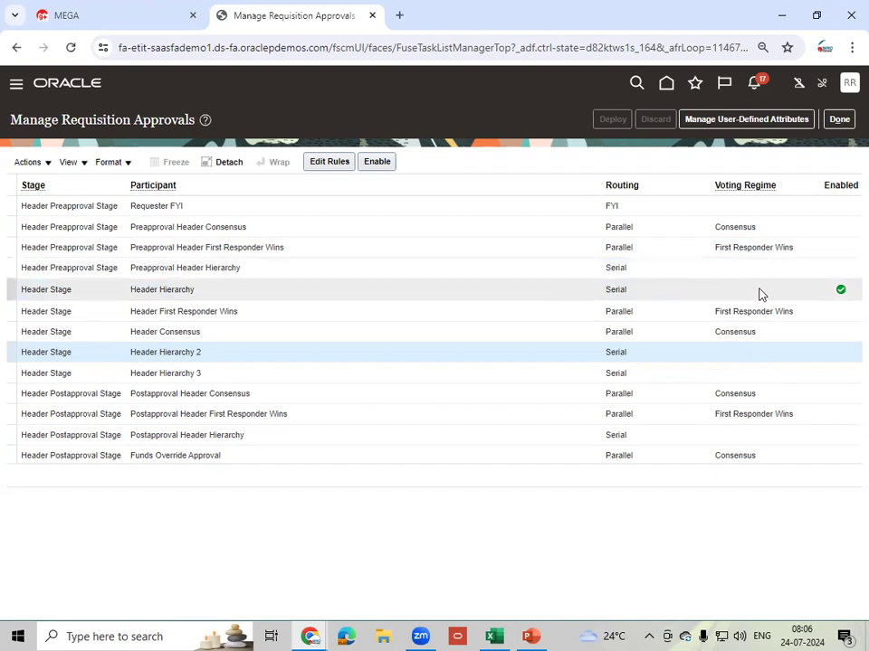
# - Select the enabled Header Hierarchy participant under Header Stage
pyautogui.click(793, 291)
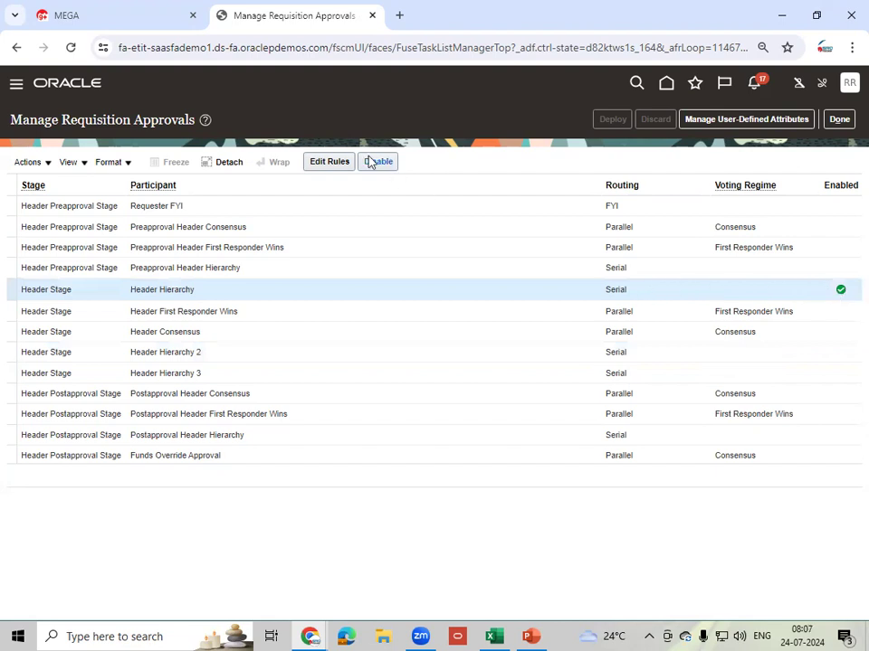
# - Open the Header Hierarchy rules and scroll through the whole Rules table, returning to the top
pyautogui.click(328, 163)
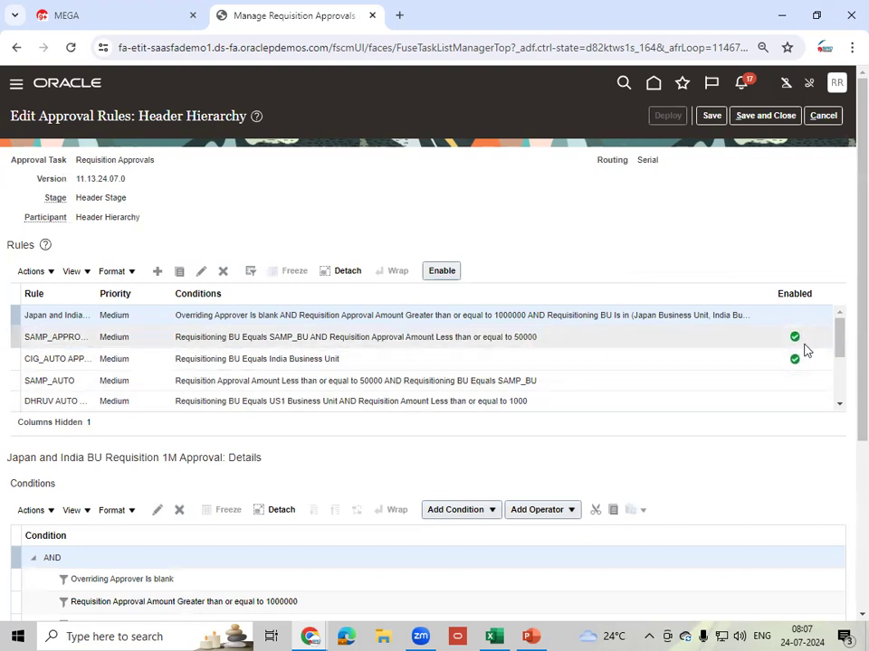
pyautogui.moveTo(839, 326); pyautogui.dragTo(839, 405)
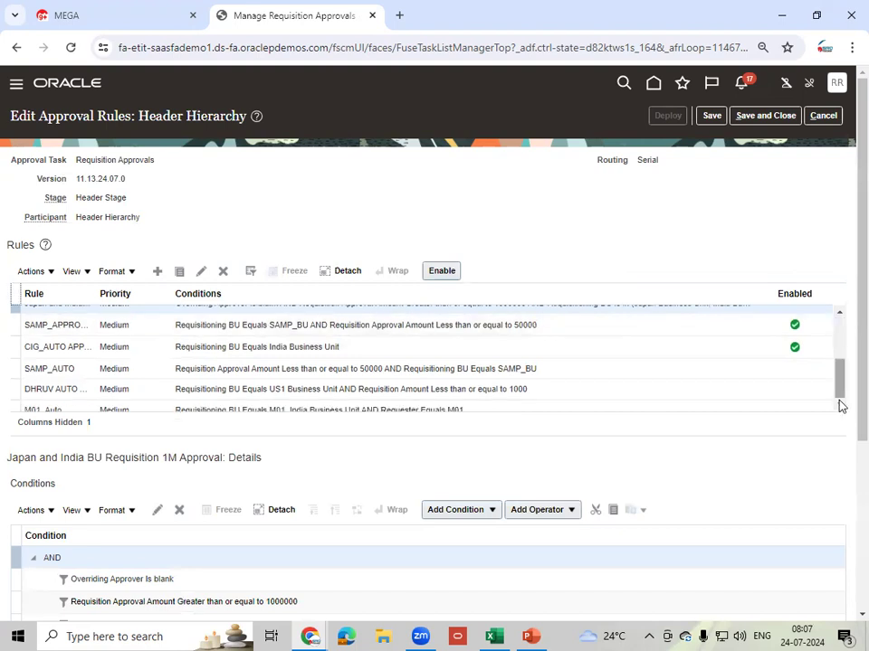
pyautogui.click(840, 402)
pyautogui.click(840, 394)
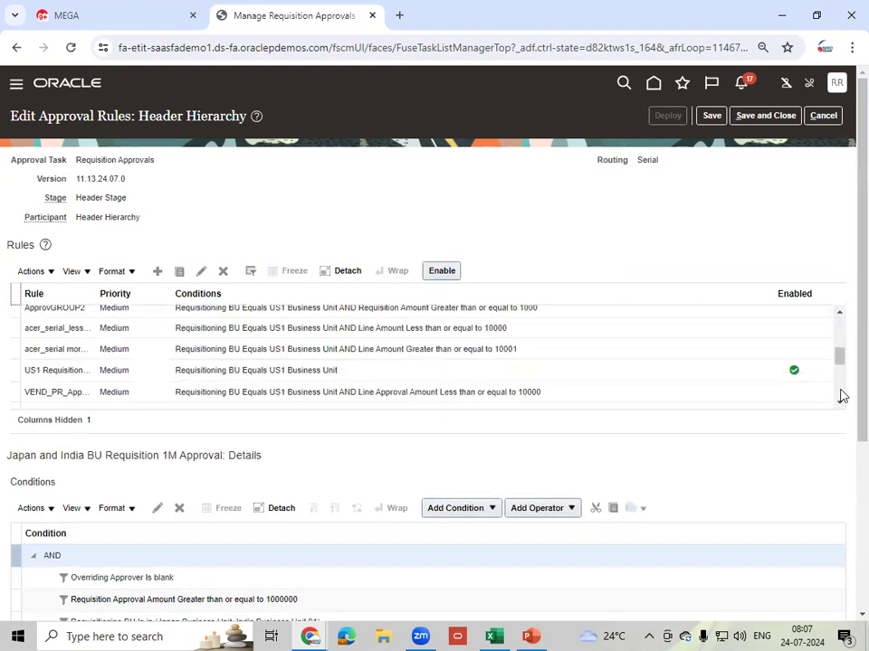
pyautogui.click(841, 394)
pyautogui.click(839, 397)
pyautogui.click(840, 397)
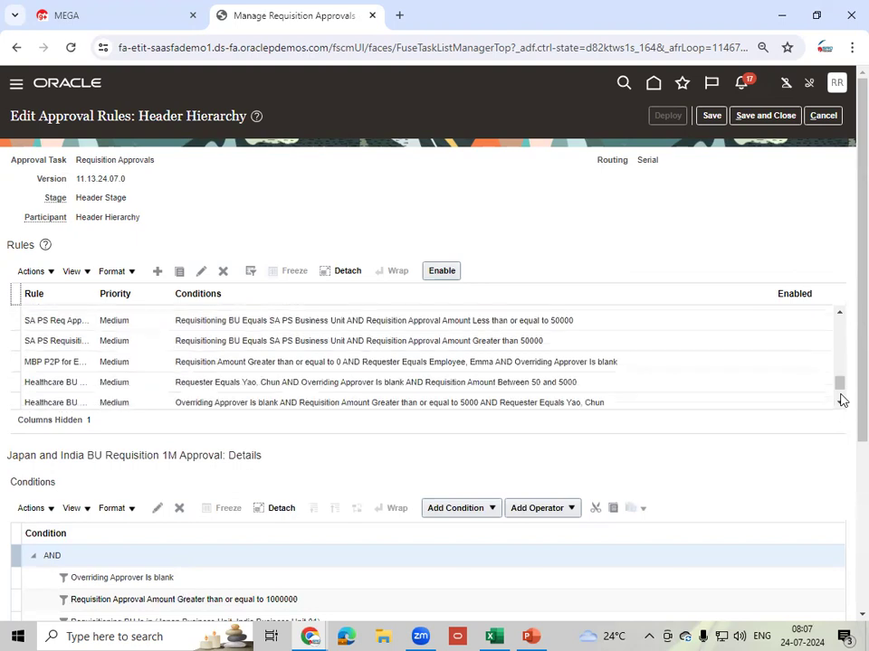
pyautogui.click(840, 405)
pyautogui.click(841, 406)
pyautogui.click(841, 406)
pyautogui.click(841, 404)
pyautogui.click(840, 379)
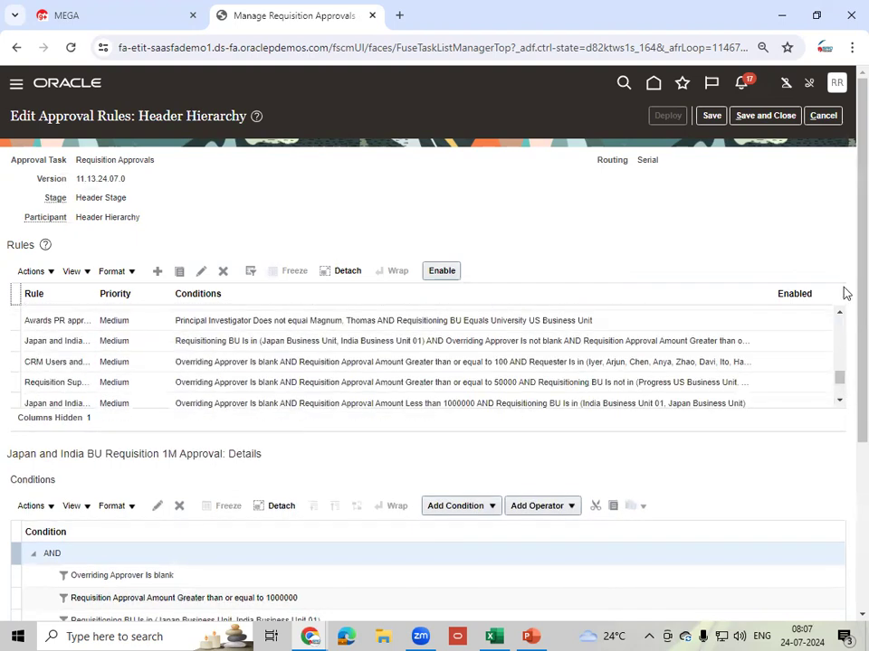
pyautogui.moveTo(840, 382); pyautogui.dragTo(826, 241)
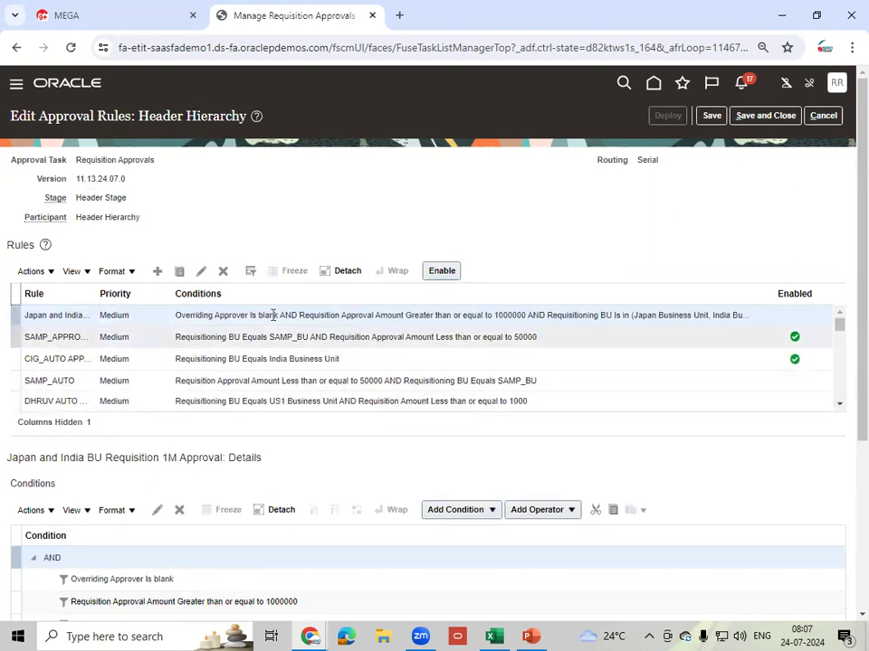
# - Filter the rules by name '%Self%' and select the Self Approval under 50K rule
pyautogui.click(250, 274)
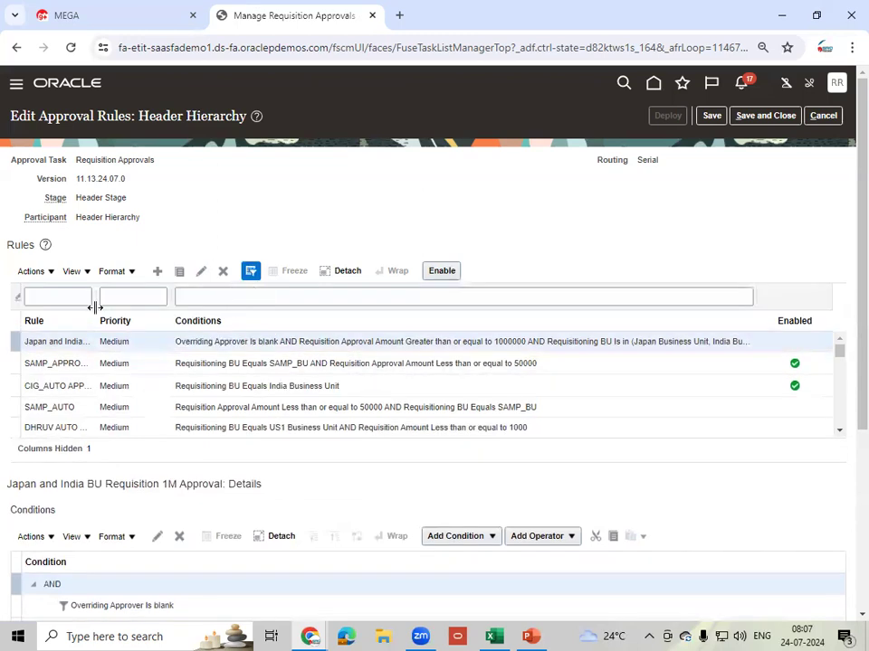
pyautogui.click(71, 302)
pyautogui.write('Se')
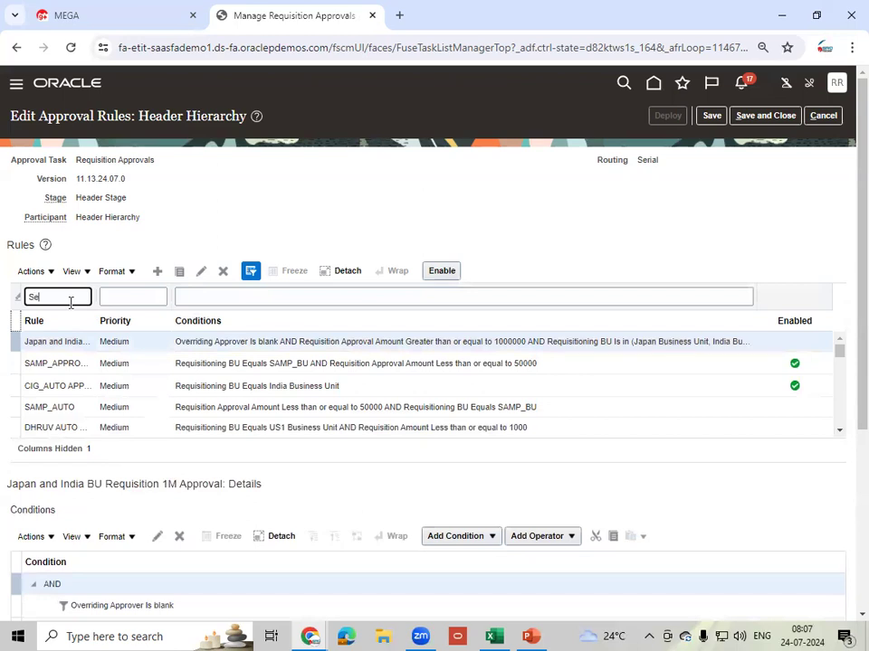
pyautogui.write('lf')
pyautogui.press('Return')
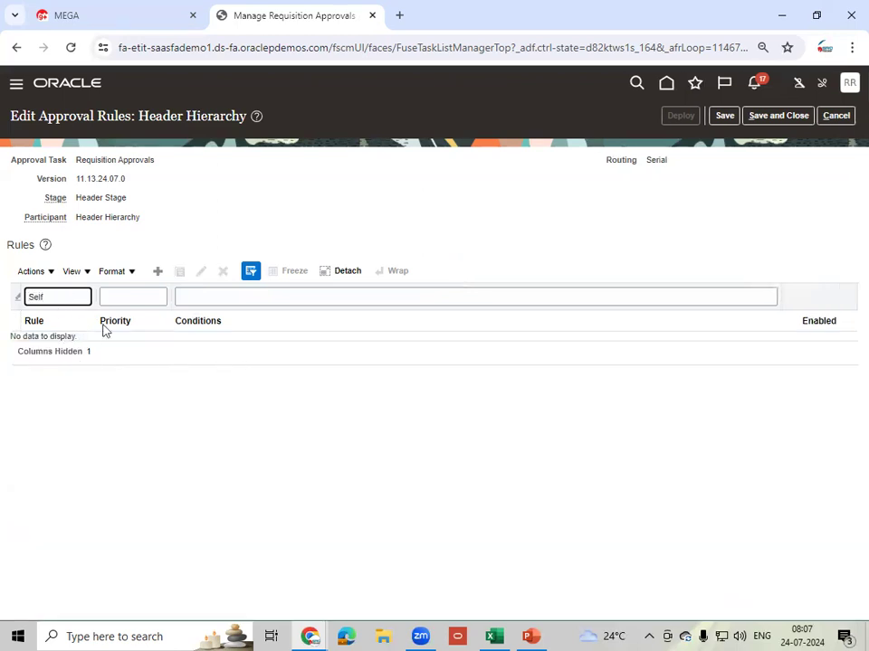
pyautogui.click(62, 296)
pyautogui.click(32, 298)
pyautogui.write('%')
pyautogui.press('End')
pyautogui.write('%')
pyautogui.press('Return')
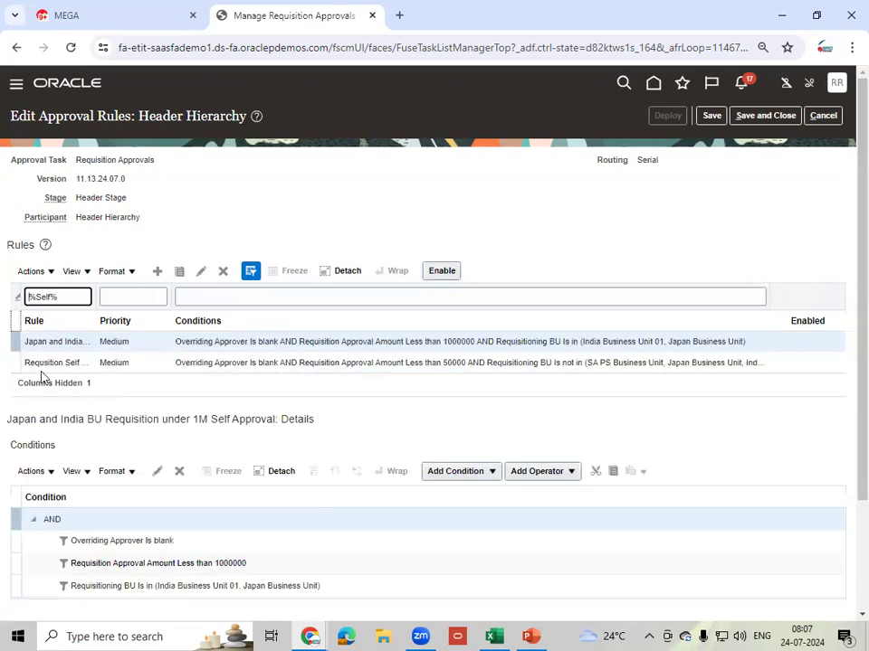
pyautogui.click(146, 361)
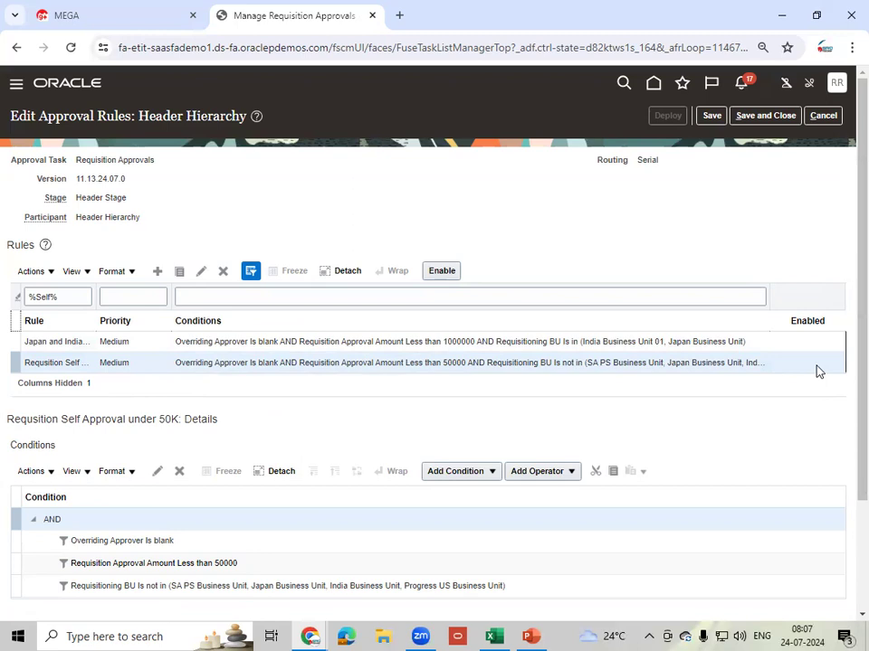
# - Enable the Self Approval under 50K rule and check its business unit and under-50000 conditions
pyautogui.click(445, 275)
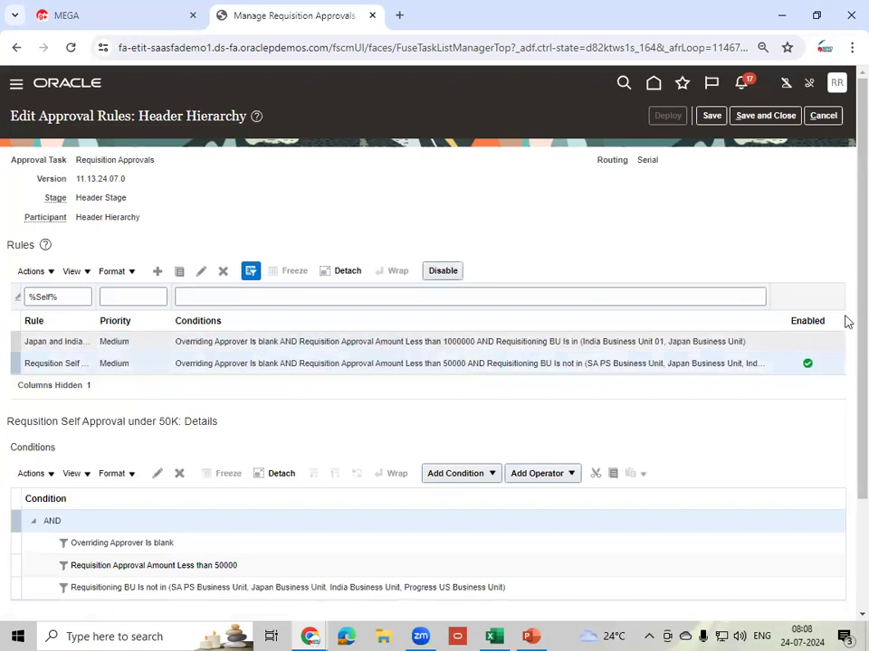
pyautogui.scroll(-3, 846, 317)
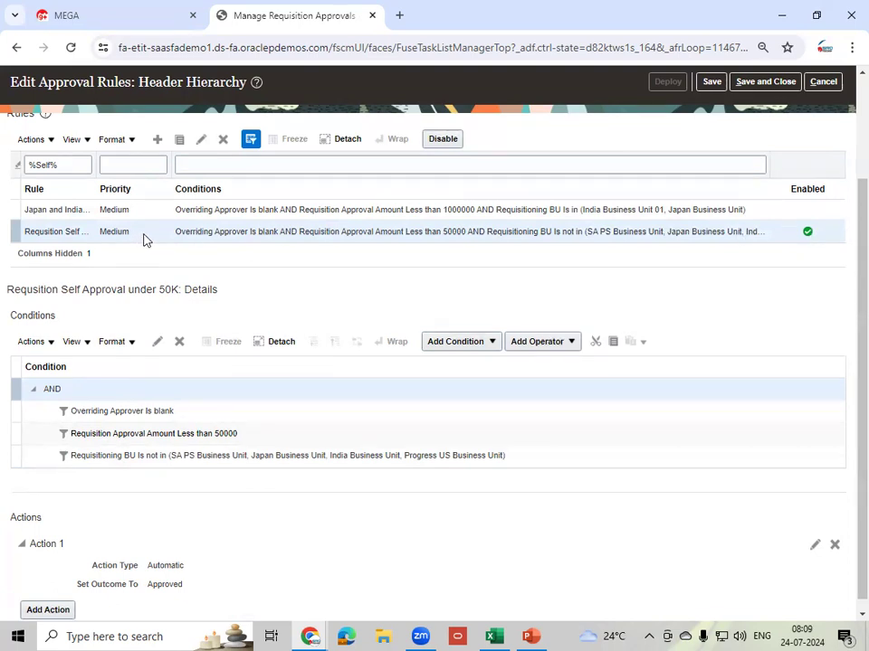
pyautogui.click(539, 457)
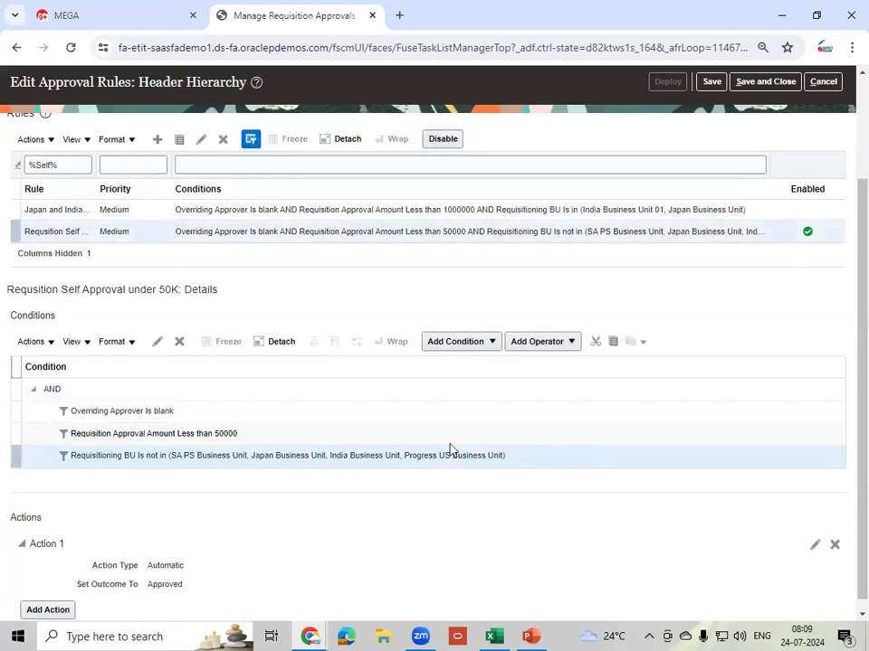
pyautogui.click(259, 436)
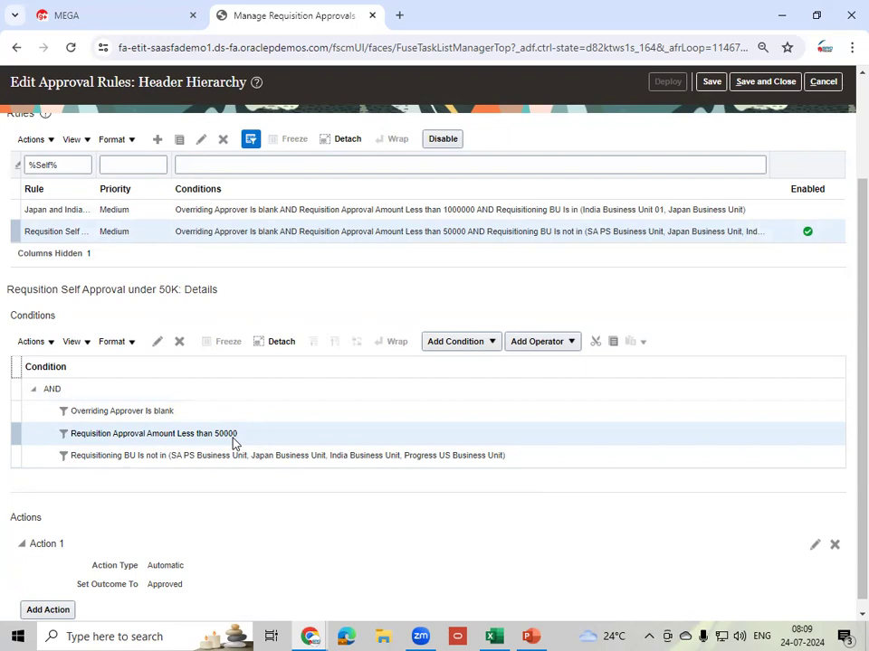
pyautogui.click(312, 636)
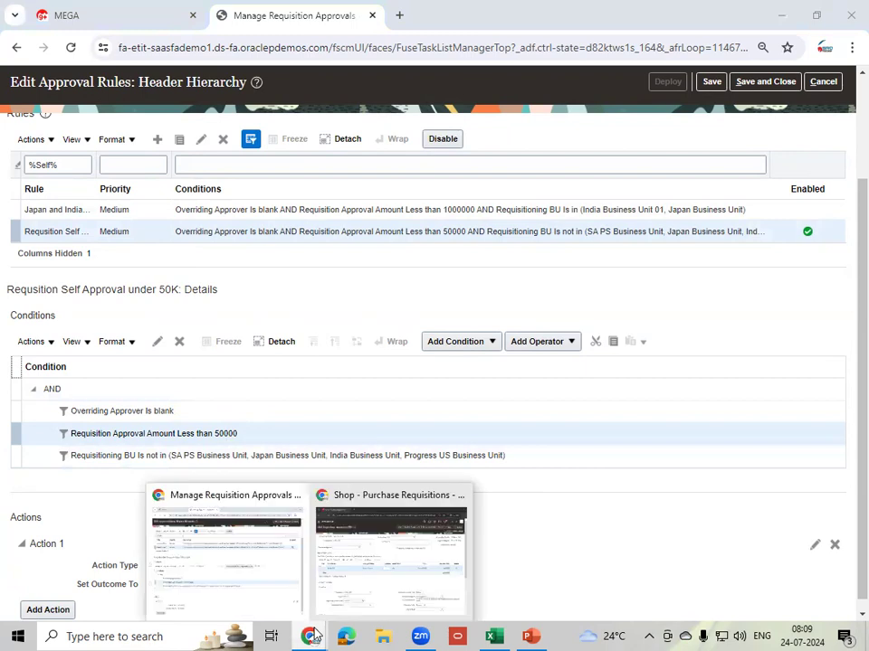
pyautogui.click(395, 567)
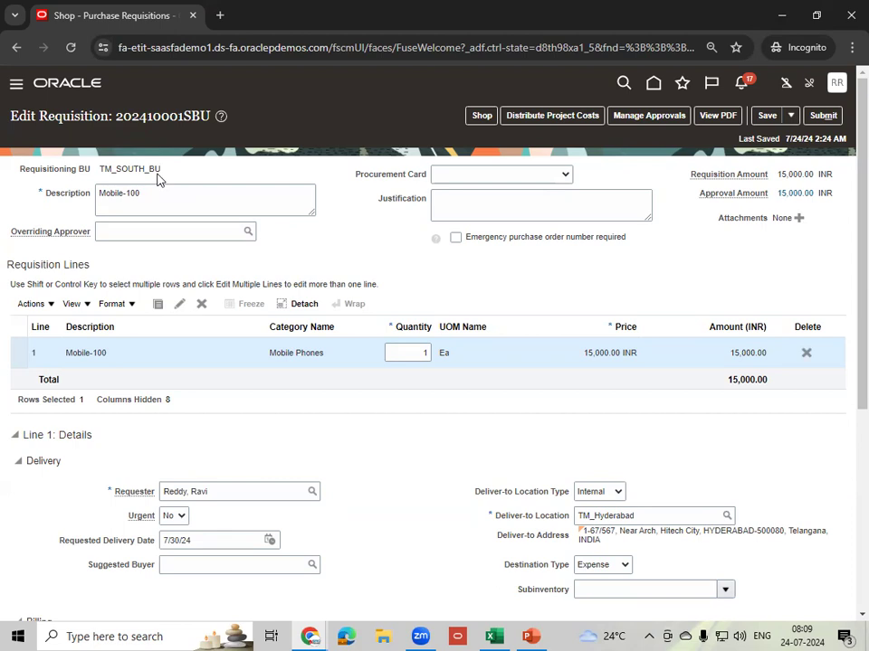
pyautogui.click(309, 636)
pyautogui.click(259, 575)
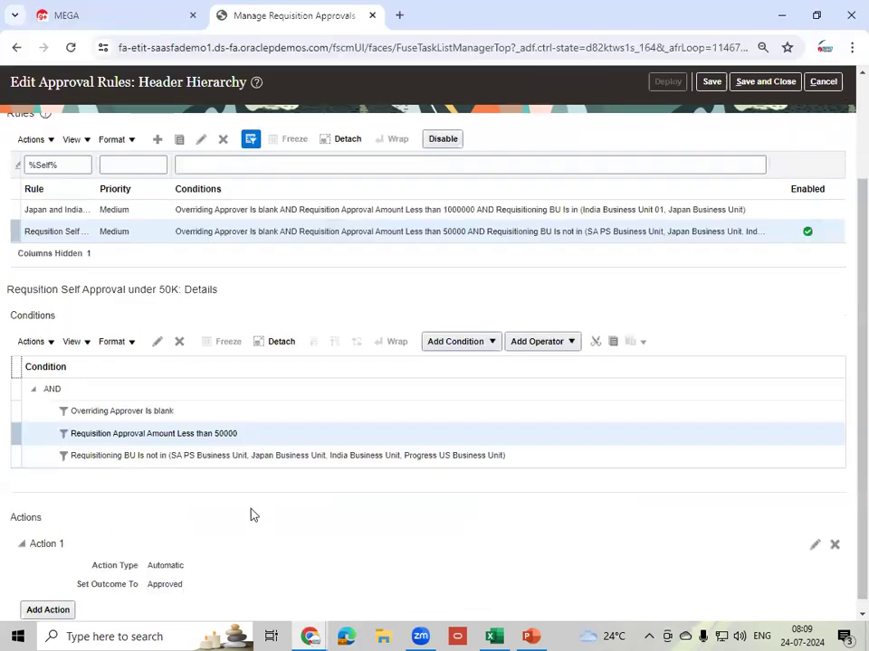
pyautogui.click(189, 410)
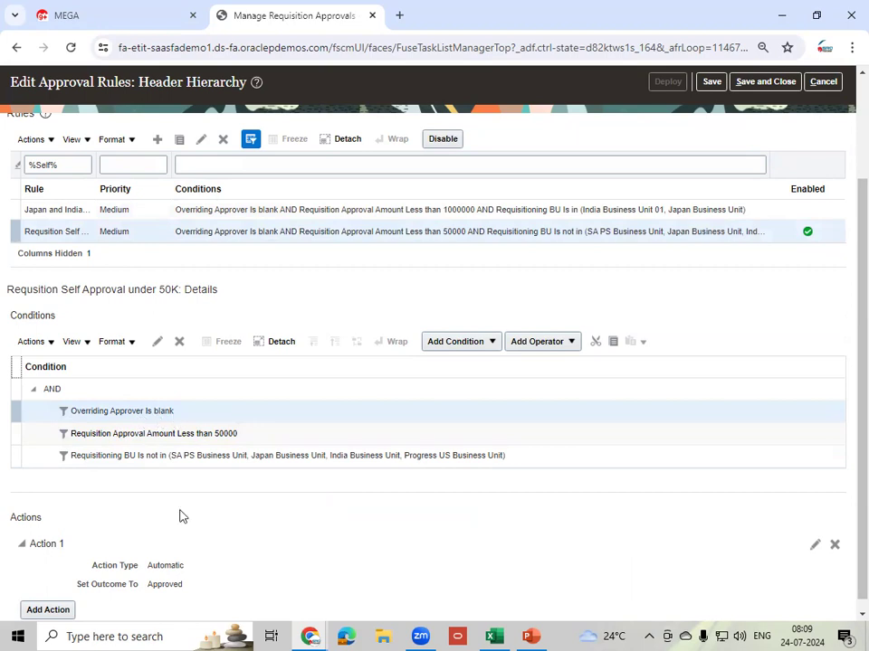
pyautogui.click(311, 636)
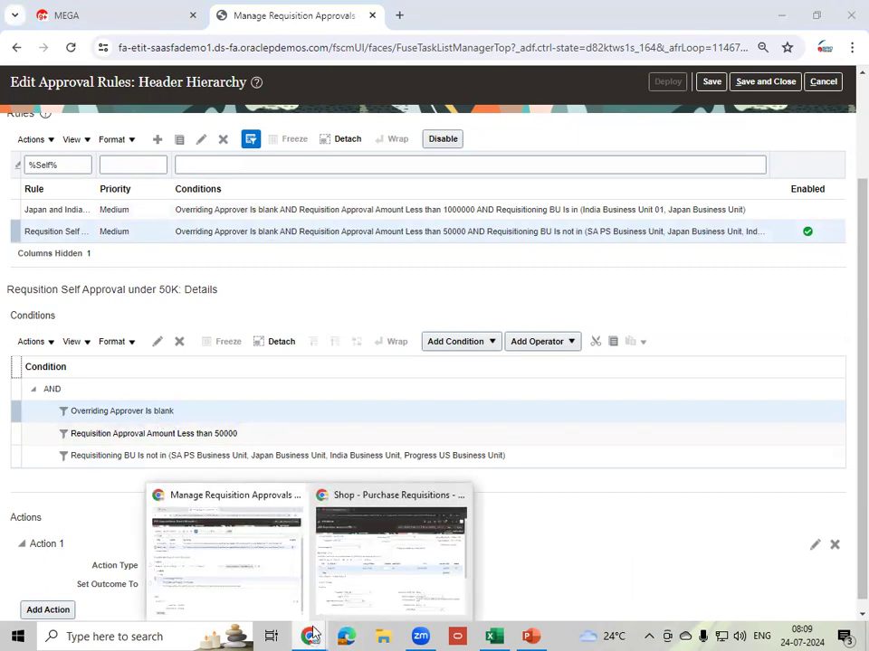
pyautogui.click(238, 579)
pyautogui.moveTo(309, 634)
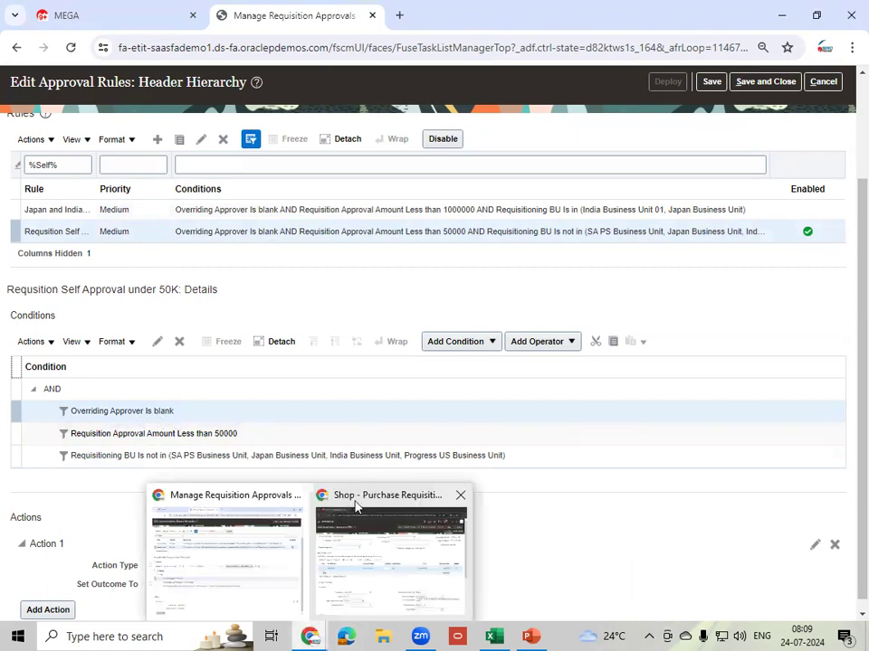
pyautogui.click(397, 562)
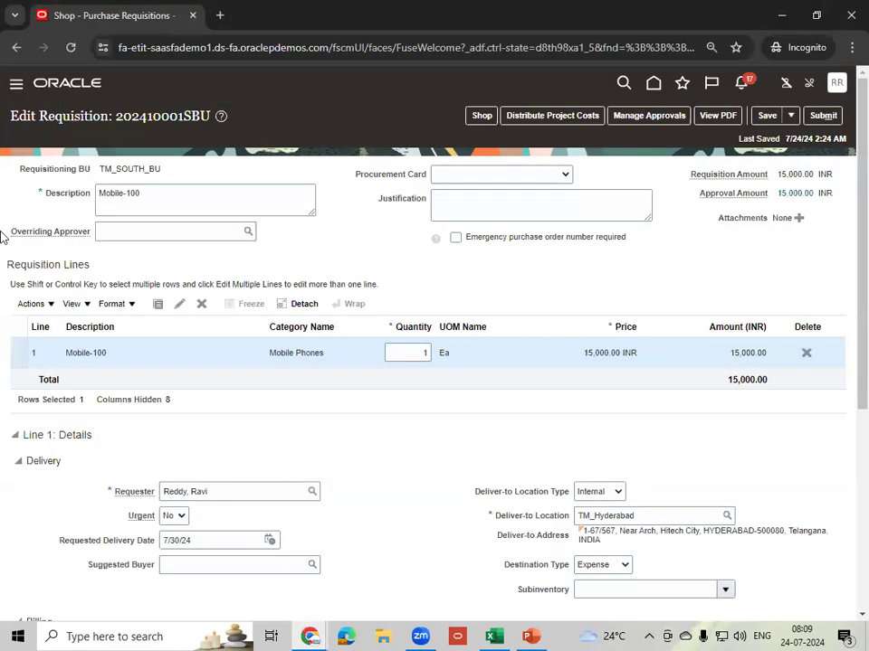
pyautogui.click(121, 233)
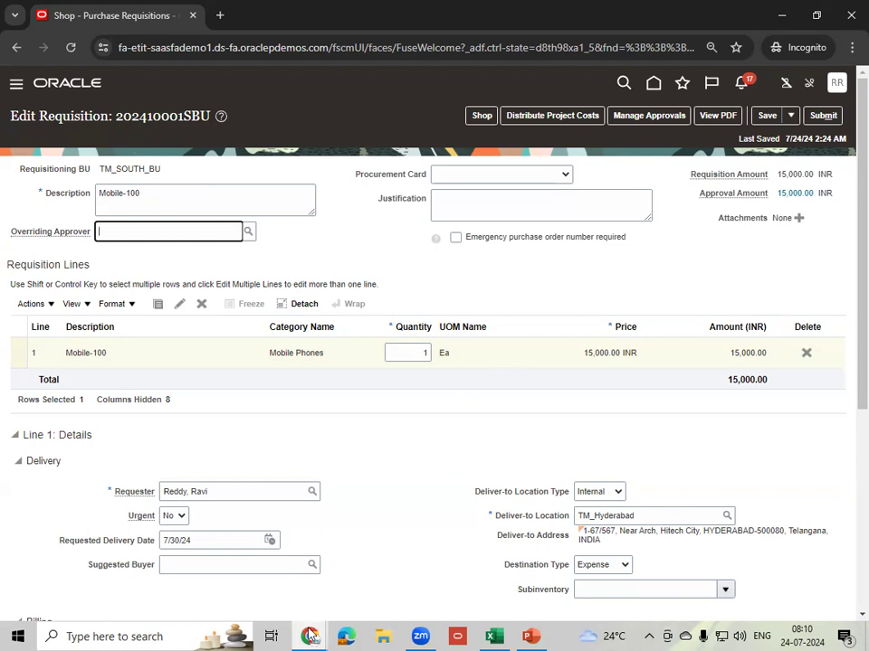
pyautogui.moveTo(312, 634)
pyautogui.click(264, 585)
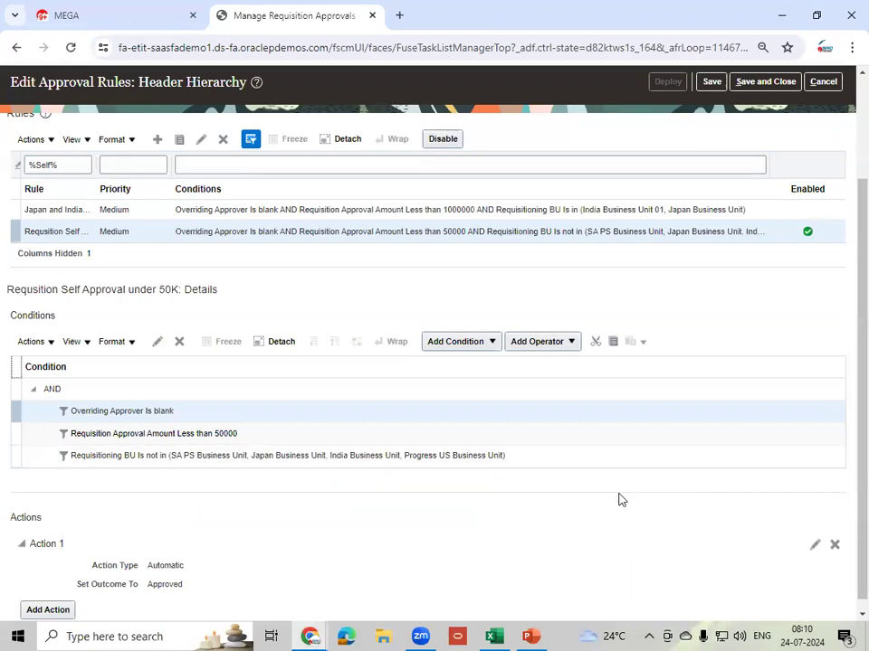
# - Save and deploy the Header Hierarchy rule changes, confirming the prompts, and leave the task
pyautogui.click(711, 81)
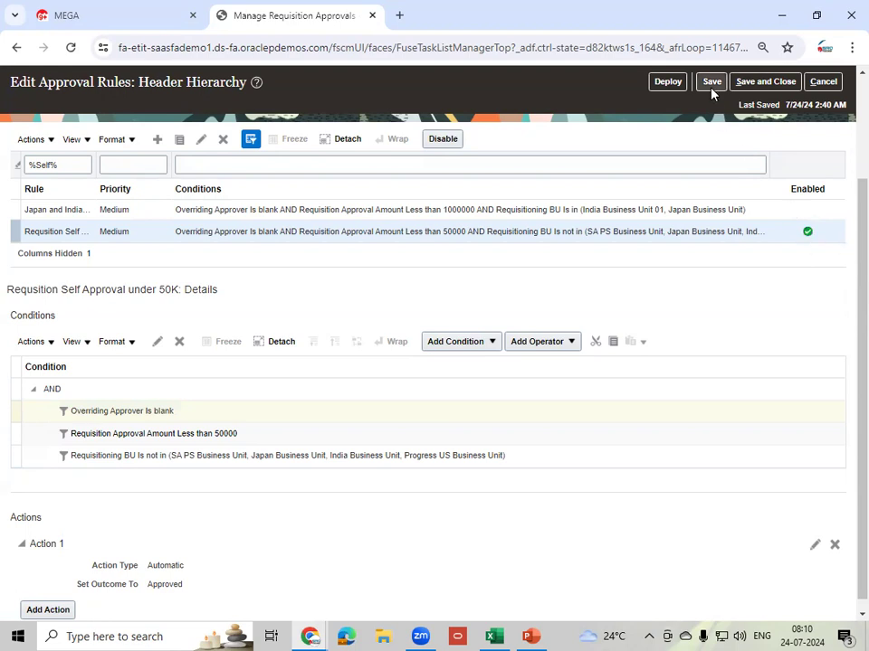
pyautogui.click(665, 83)
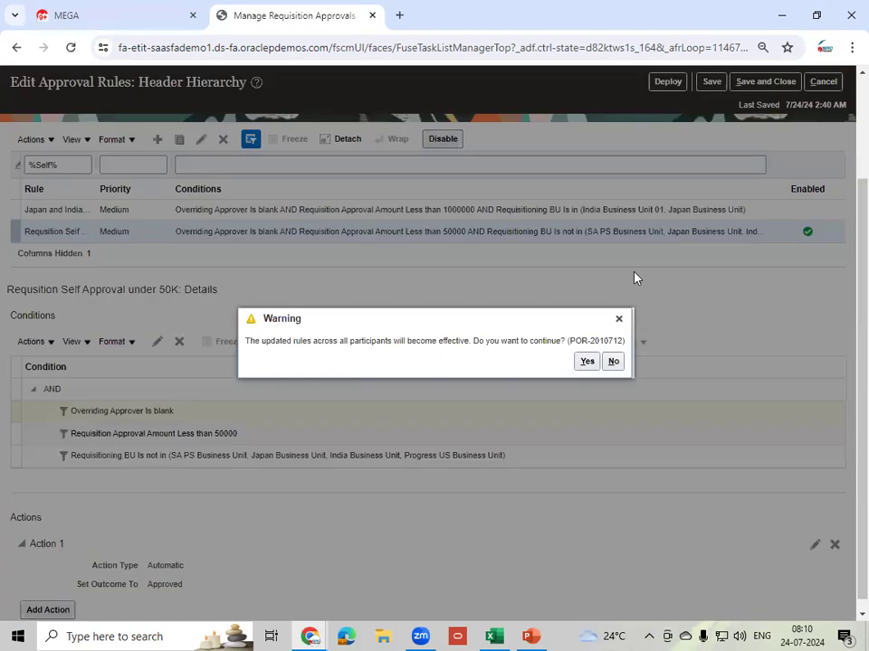
pyautogui.click(586, 361)
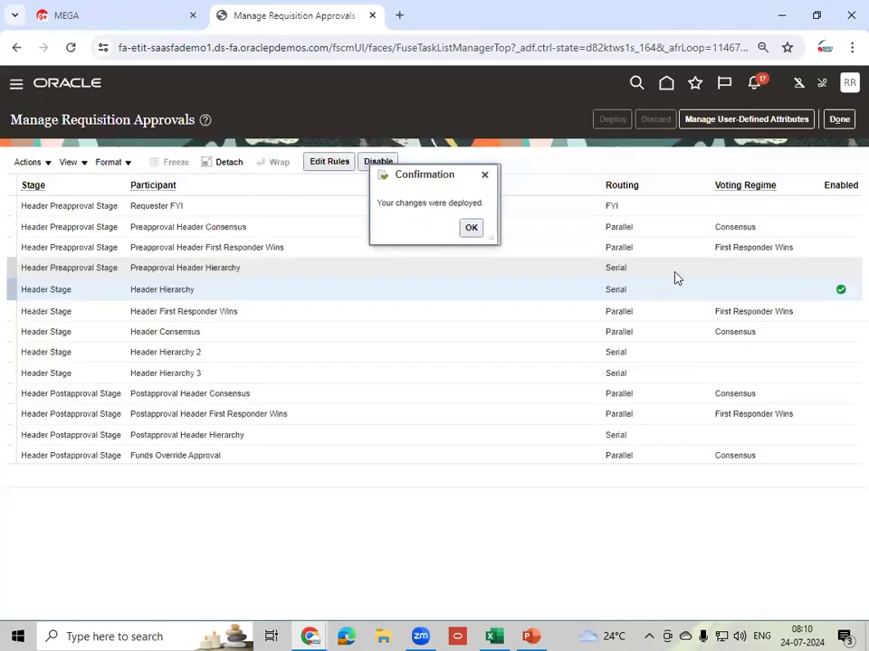
pyautogui.click(471, 229)
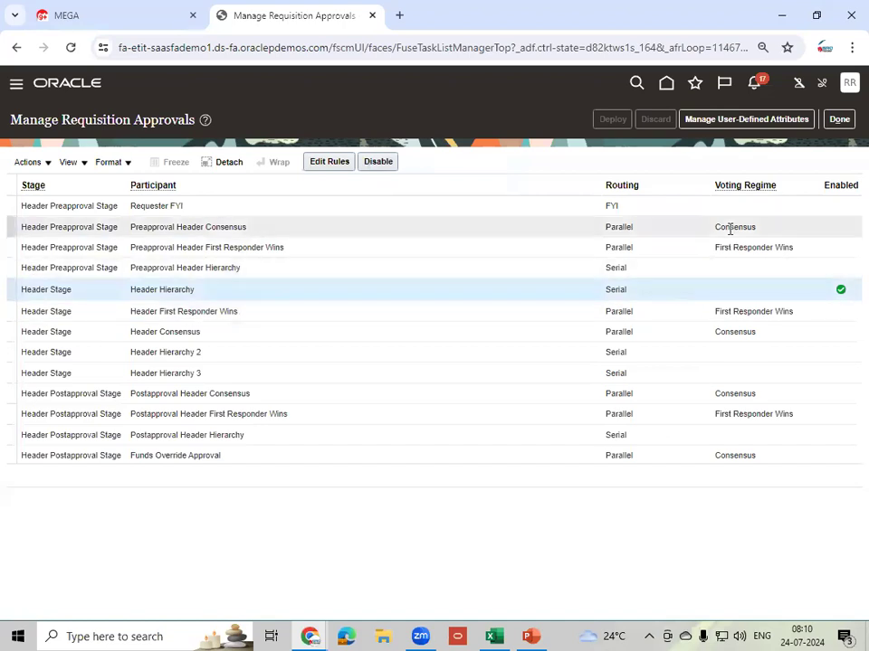
pyautogui.click(844, 126)
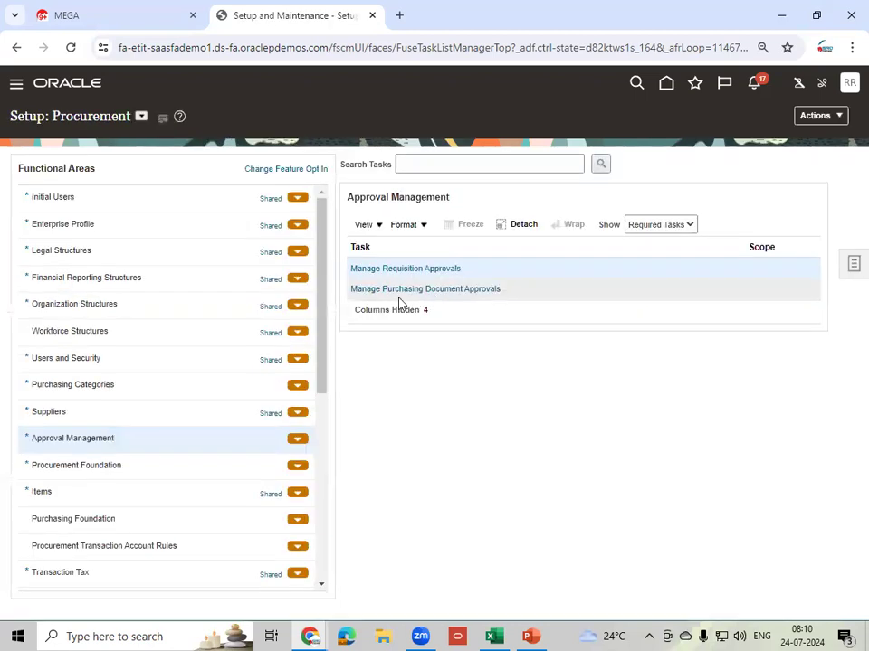
pyautogui.click(317, 635)
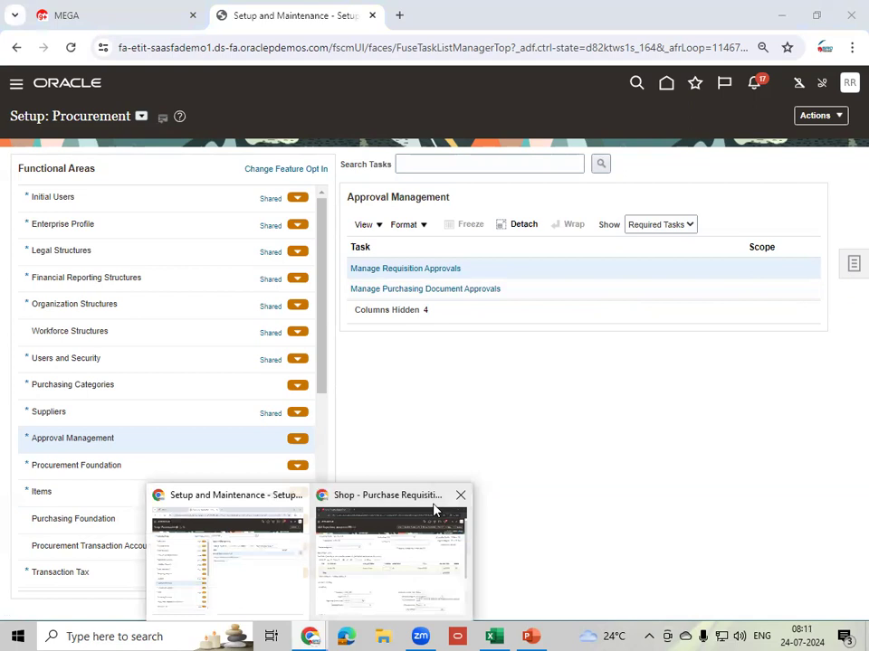
# - Review the Header Stage approval route for requisition 202410001SBU and submit it
pyautogui.click(368, 571)
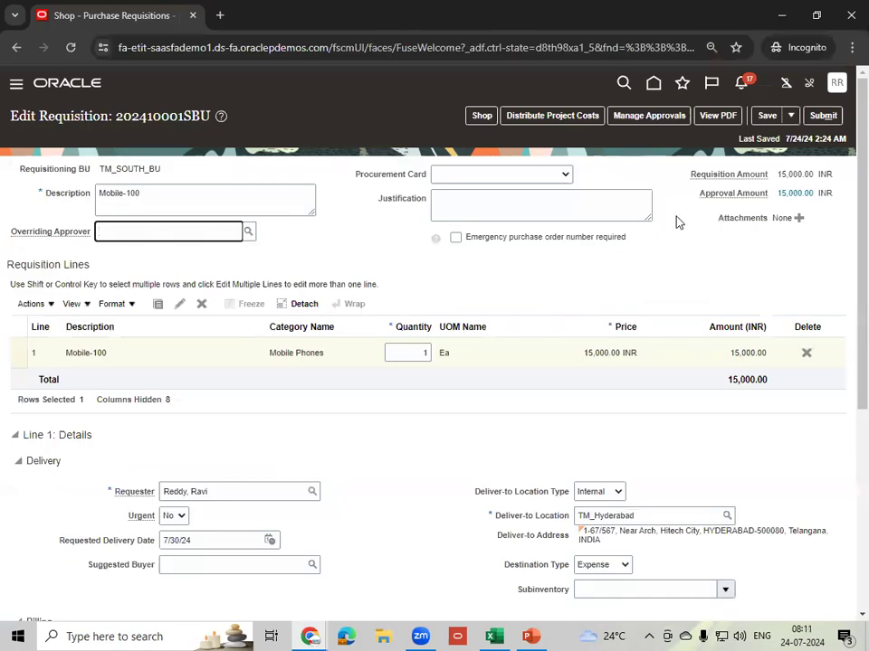
pyautogui.click(646, 121)
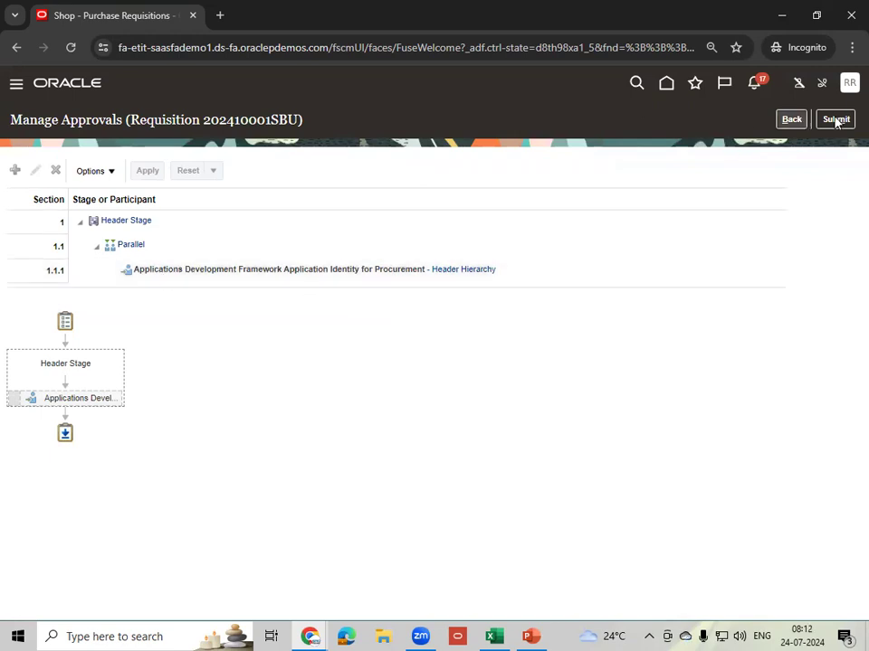
pyautogui.doubleClick(241, 119)
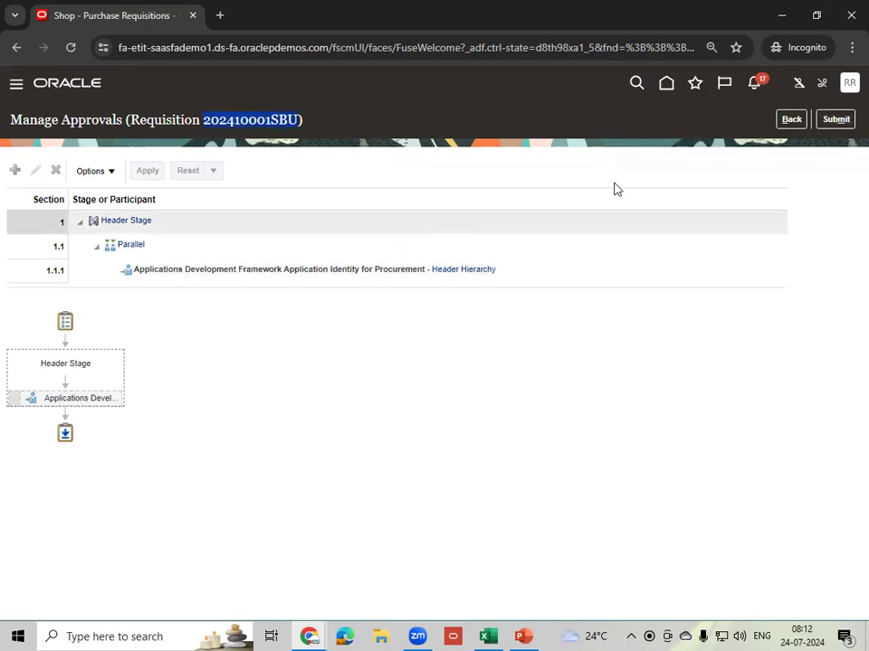
pyautogui.click(834, 119)
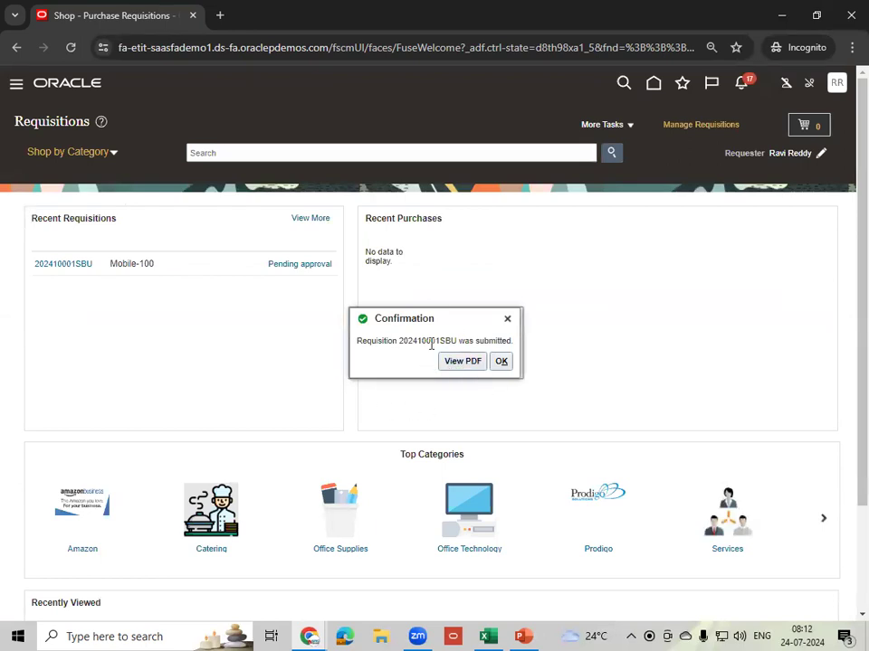
# - Save the 202410001SBU requisition PDF to the Desktop and open the download
pyautogui.click(460, 362)
pyautogui.press('super+shift+s')
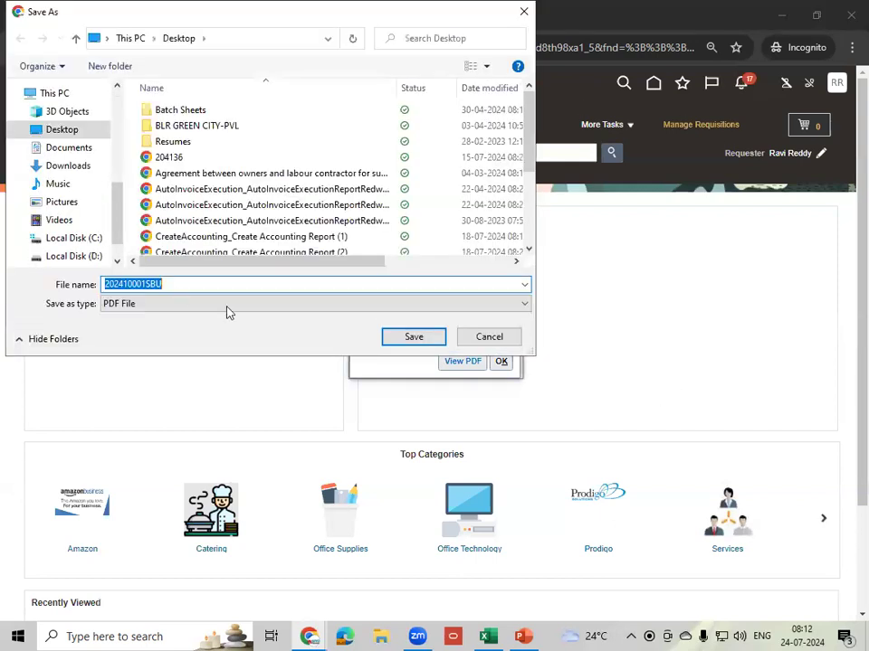
pyautogui.click(406, 340)
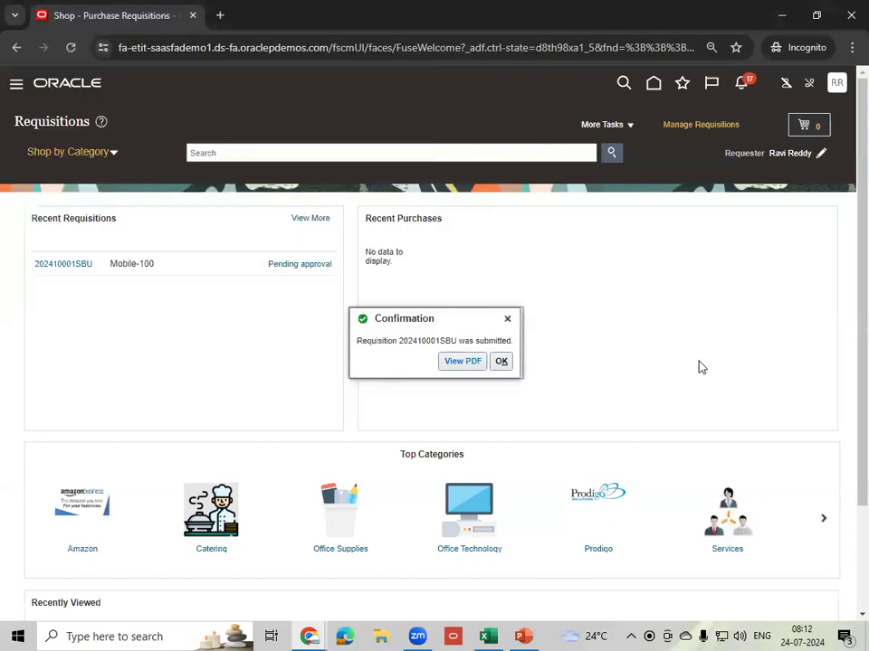
pyautogui.click(744, 50)
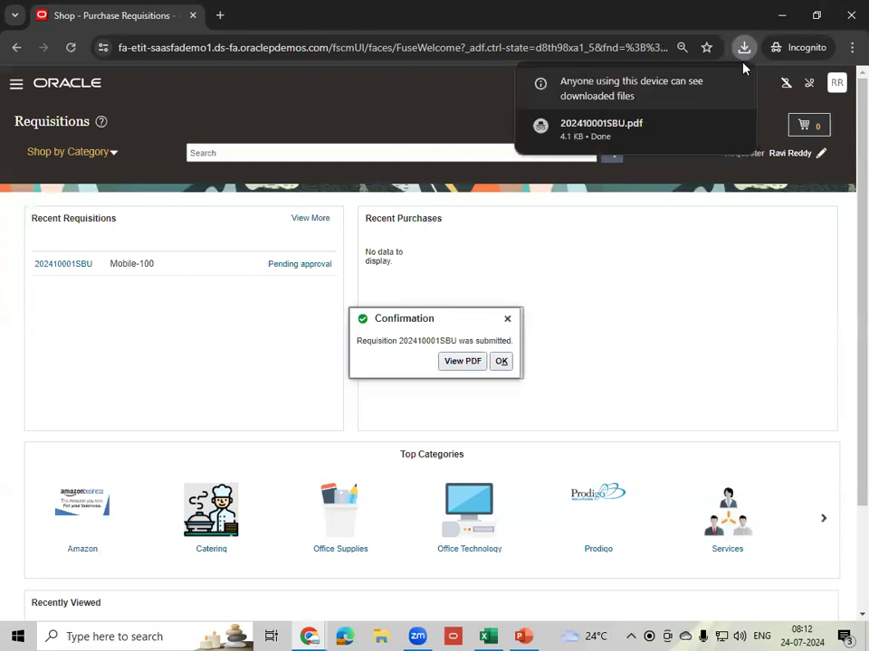
pyautogui.click(618, 138)
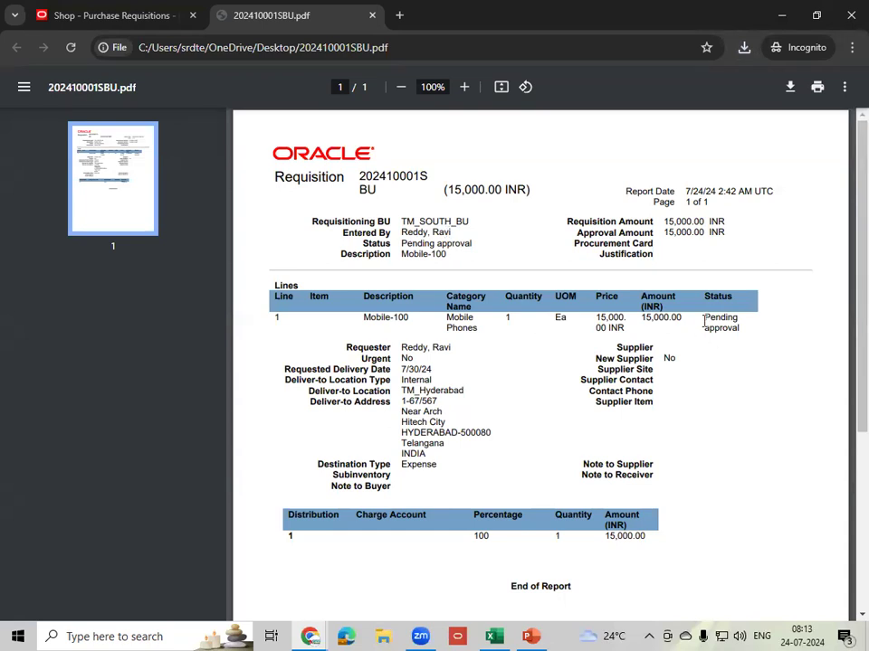
# - Review the PDF showing Pending approval, close its tab and dismiss the submission confirmation
pyautogui.scroll(-3, 717, 332)
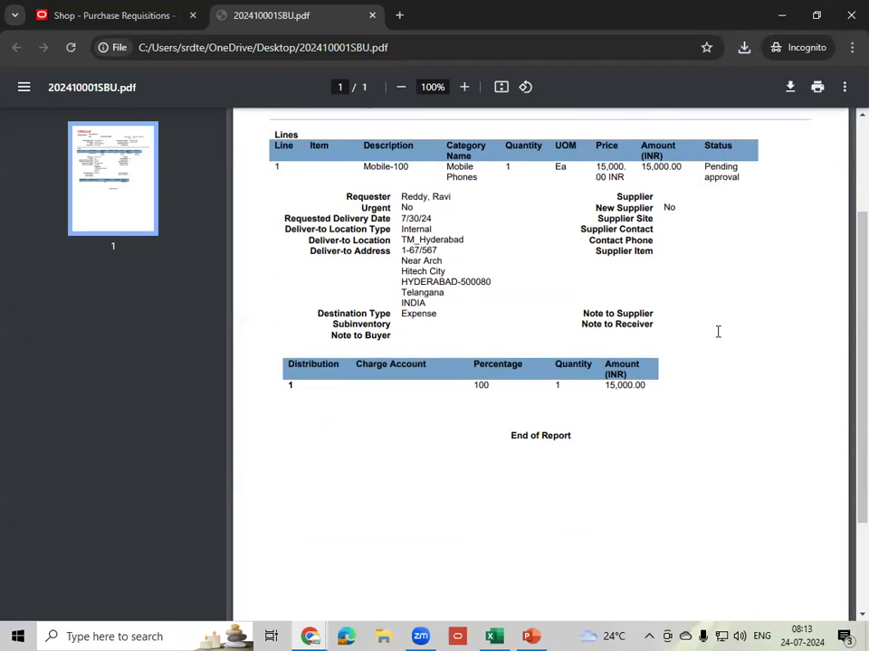
pyautogui.scroll(-3, 718, 332)
pyautogui.scroll(6, 717, 333)
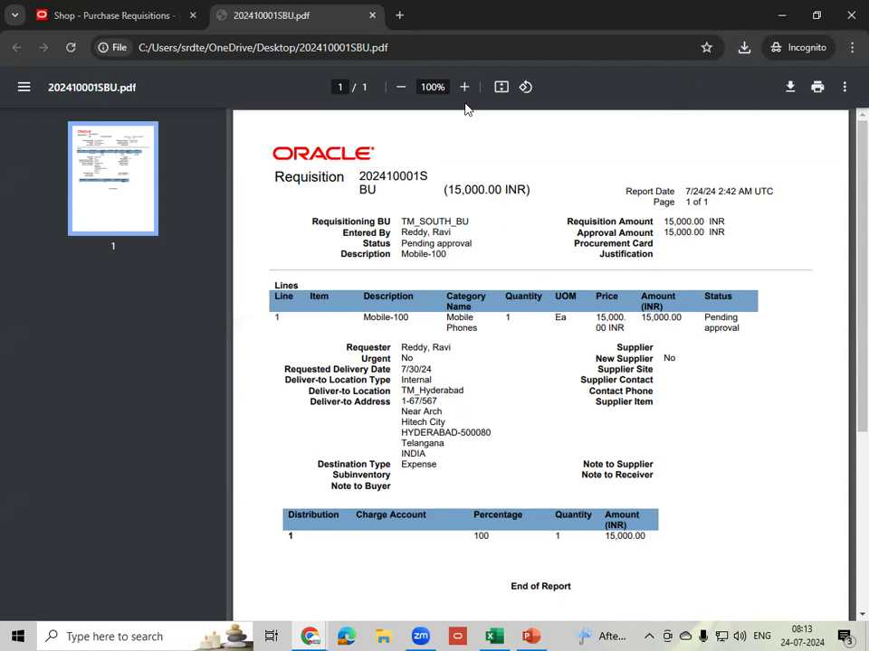
pyautogui.rightClick(301, 28)
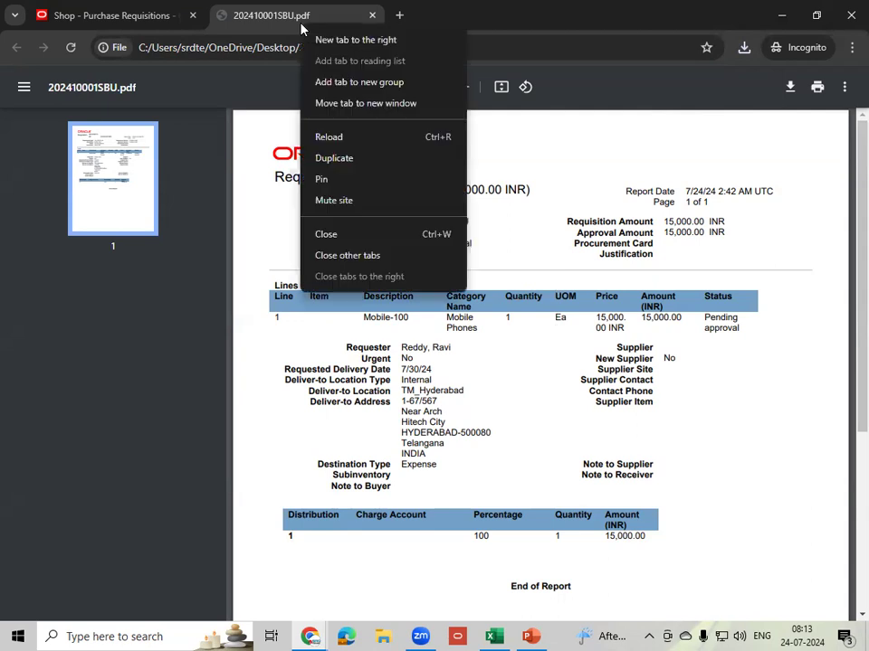
pyautogui.click(348, 237)
pyautogui.click(501, 362)
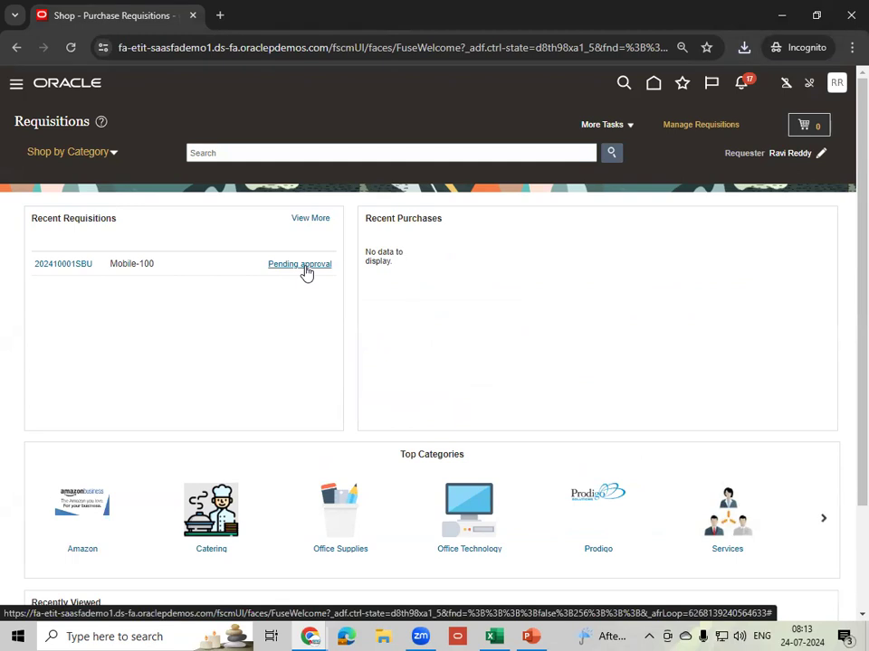
# - In Manage Requisitions, check that 202410001SBU for Mobile-100 (15,000.00 INR) shows Approved
pyautogui.click(712, 126)
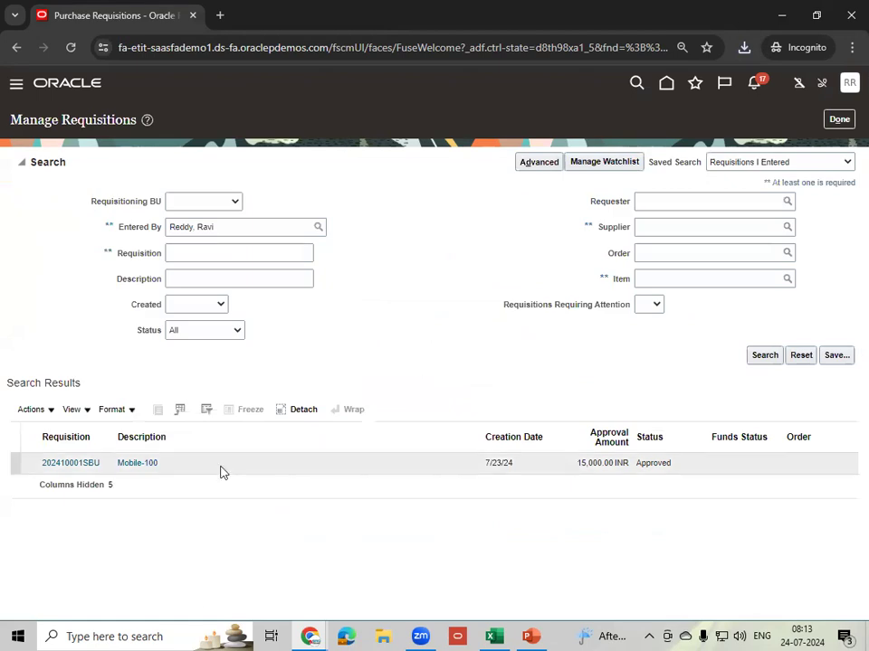
pyautogui.click(679, 470)
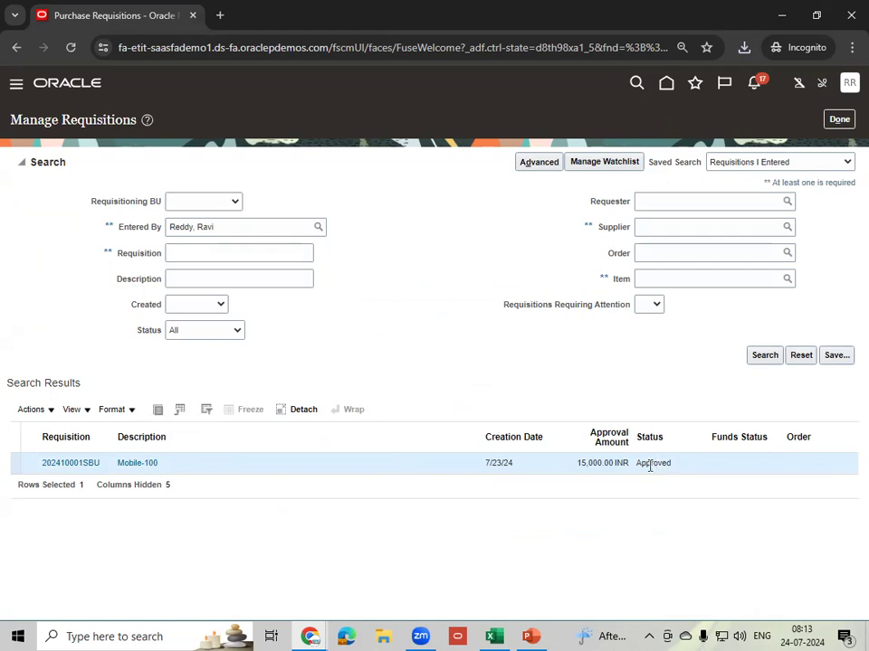
pyautogui.doubleClick(657, 467)
pyautogui.click(309, 636)
# - Open the Header Hierarchy approval rules in Manage Requisition Approvals
pyautogui.click(272, 579)
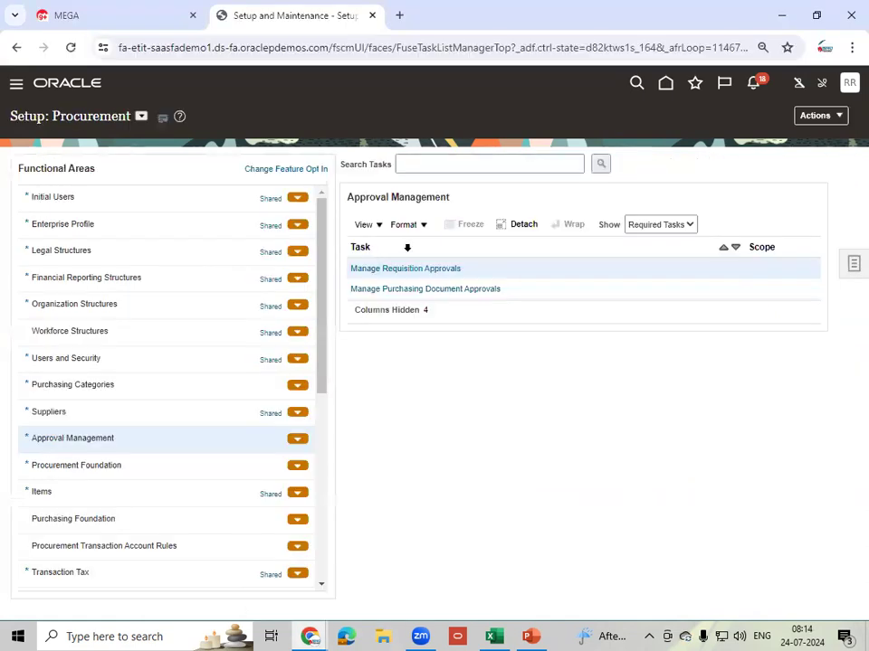
pyautogui.click(422, 271)
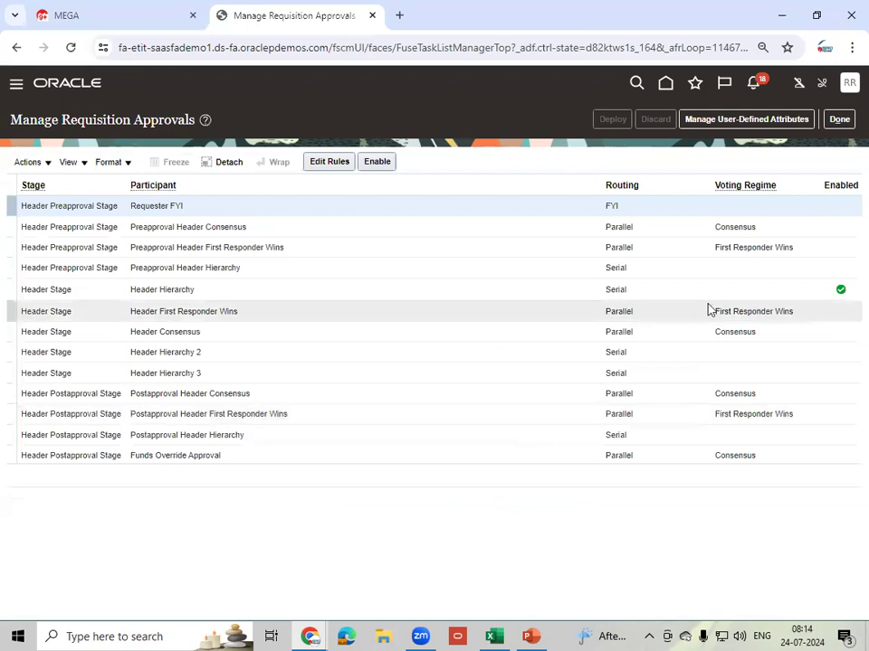
pyautogui.click(723, 288)
pyautogui.click(333, 162)
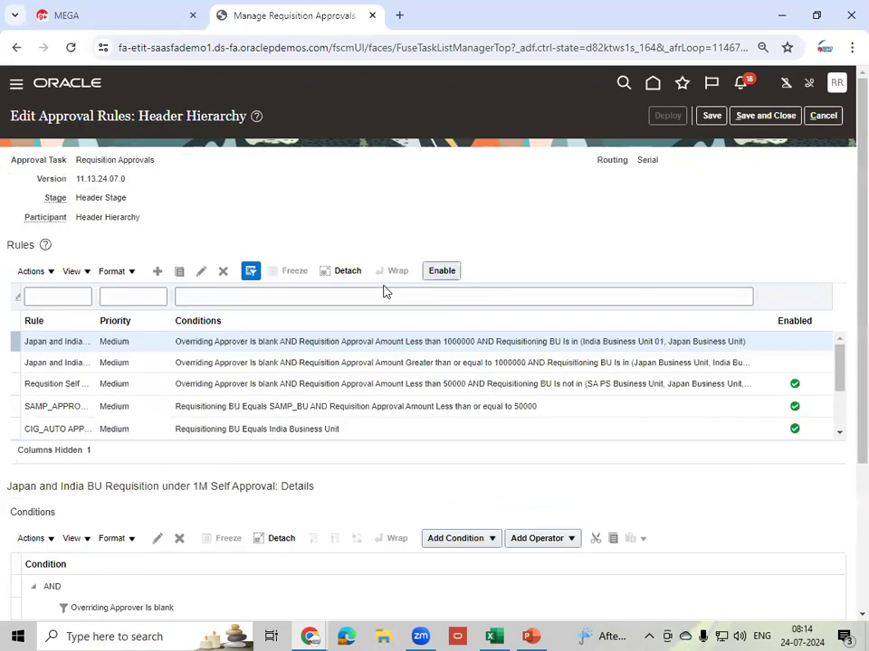
# - Filter rules by %Self%, then disable and save the Requsition Self Approval under 50K rule
pyautogui.click(58, 297)
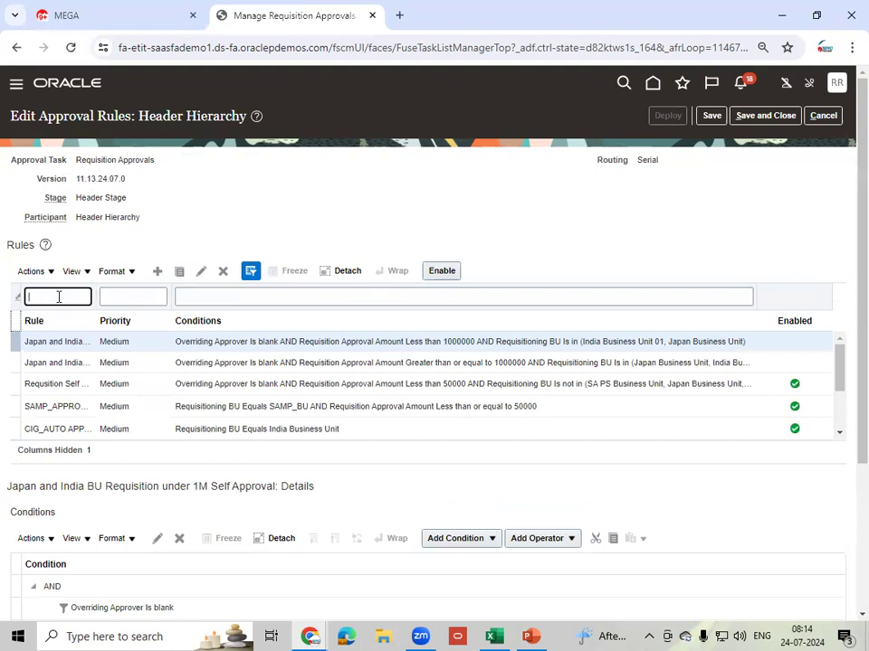
pyautogui.write('%Self%')
pyautogui.press('Return')
pyautogui.click(136, 362)
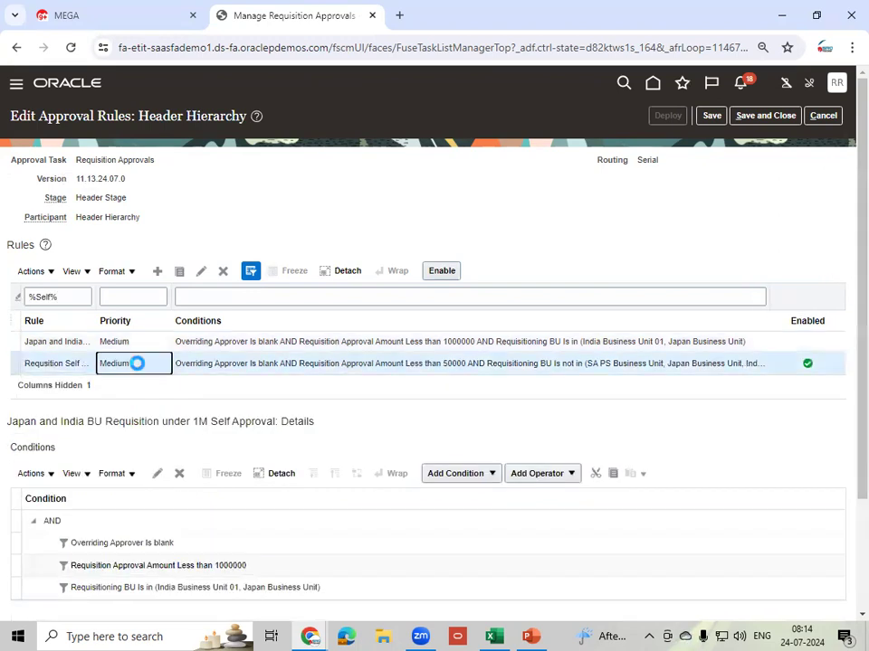
pyautogui.click(446, 276)
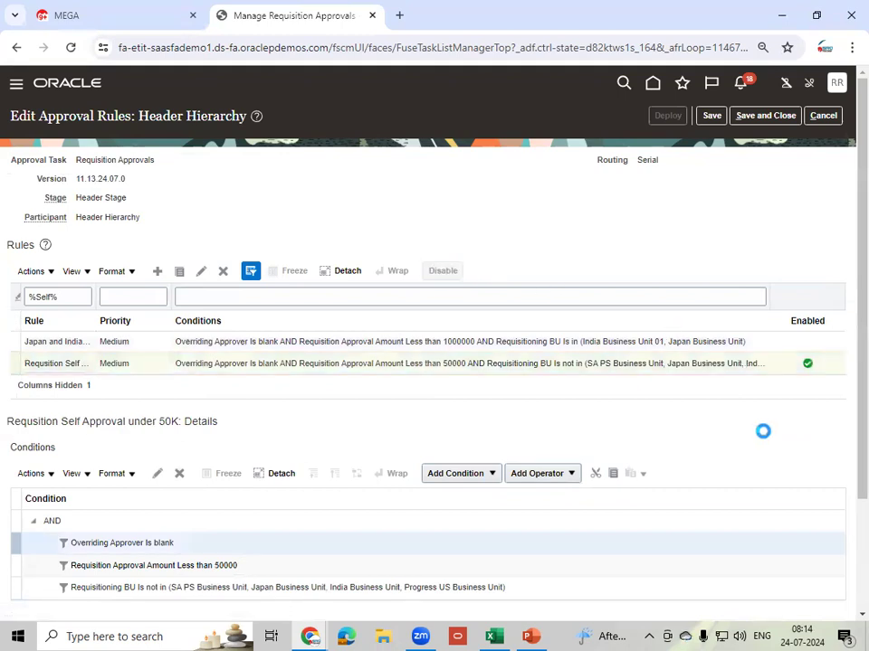
pyautogui.click(711, 115)
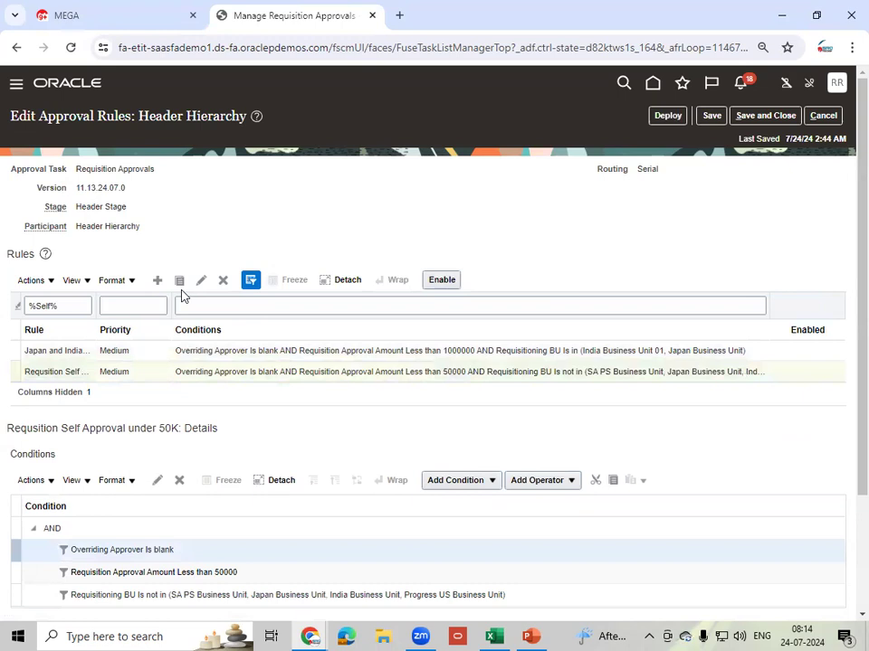
# - Add a Medium-priority rule 'TM_PR Approval Amount Lessthan or euals to 20000', reusing the name as its description
pyautogui.click(158, 280)
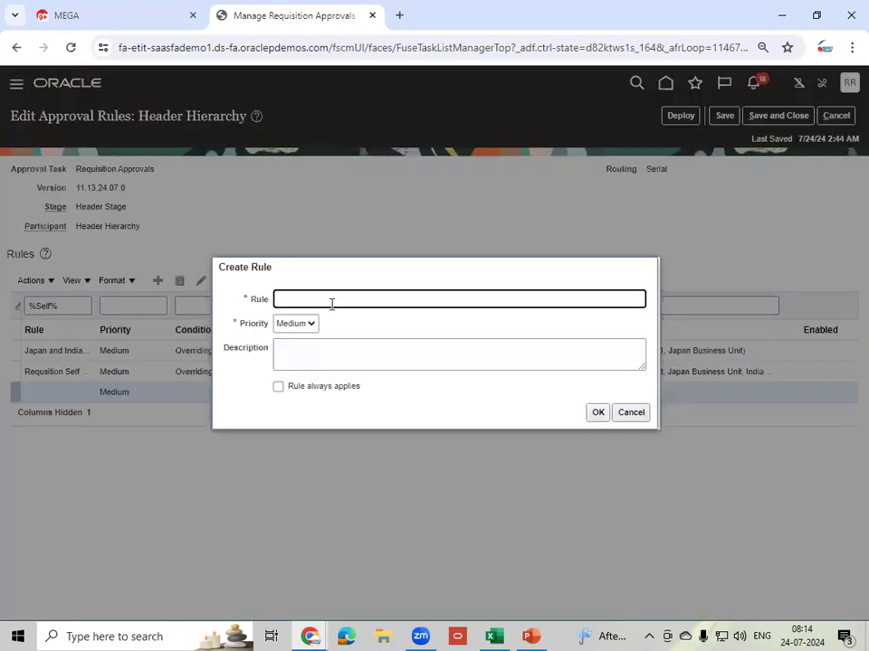
pyautogui.write('TM_PR Approval Amount')
pyautogui.write('Lessthan c')
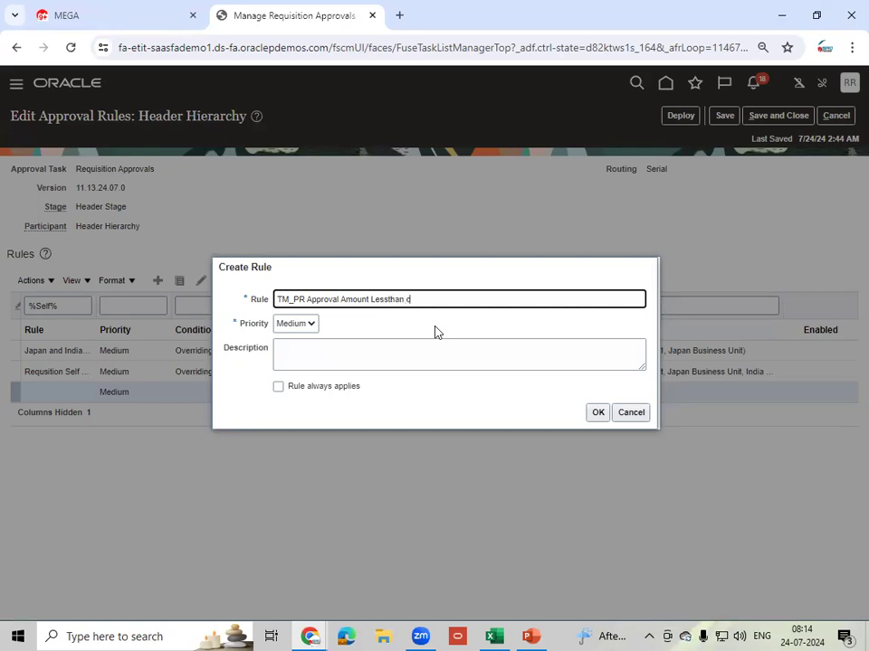
pyautogui.write('r euals to')
pyautogui.write('20000')
pyautogui.press('Tab')
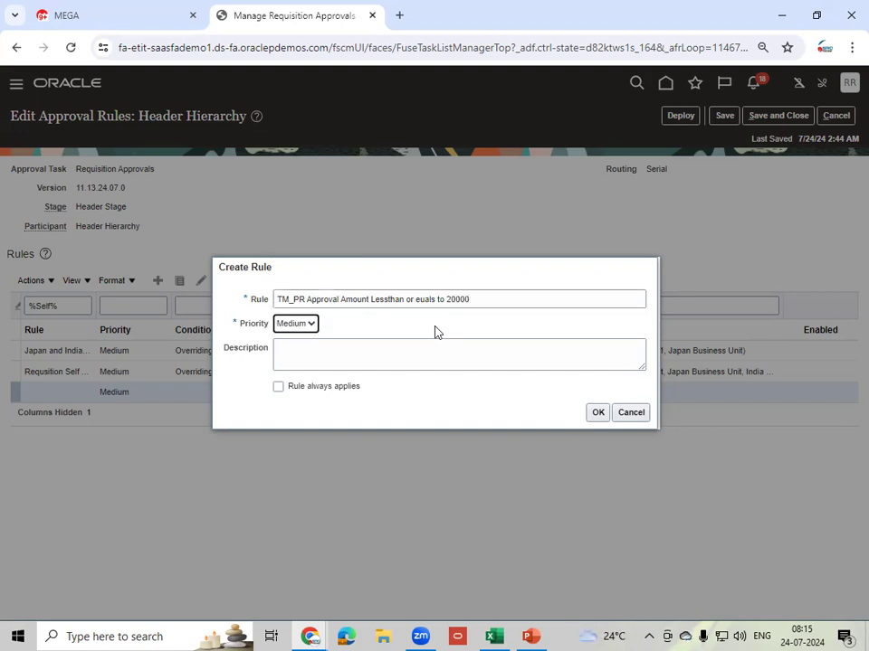
pyautogui.hotkey('shift', 'Tab')
pyautogui.hotkey('ctrl', 'c')
pyautogui.press('Tab')
pyautogui.press('Tab')
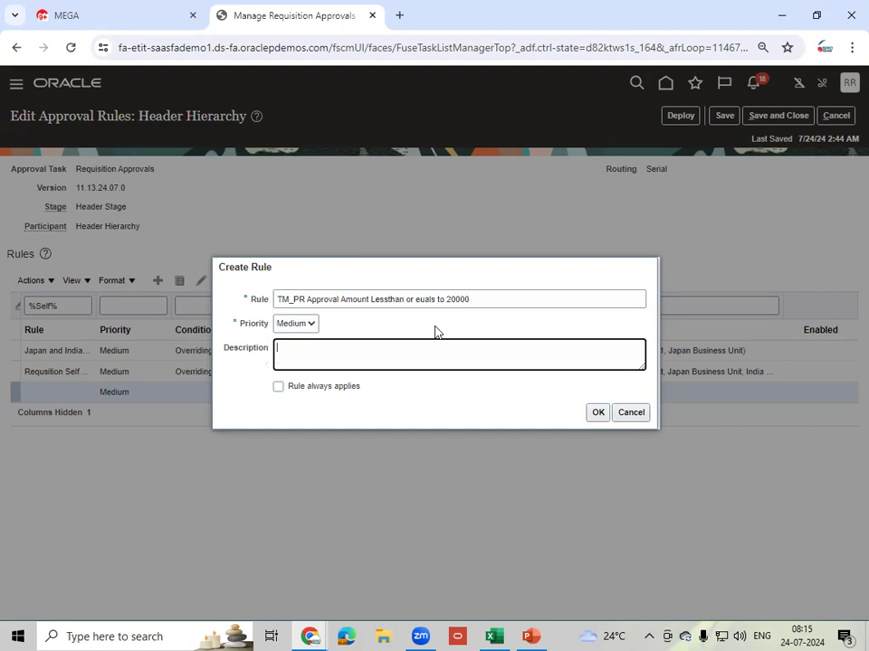
pyautogui.hotkey('ctrl', 'v')
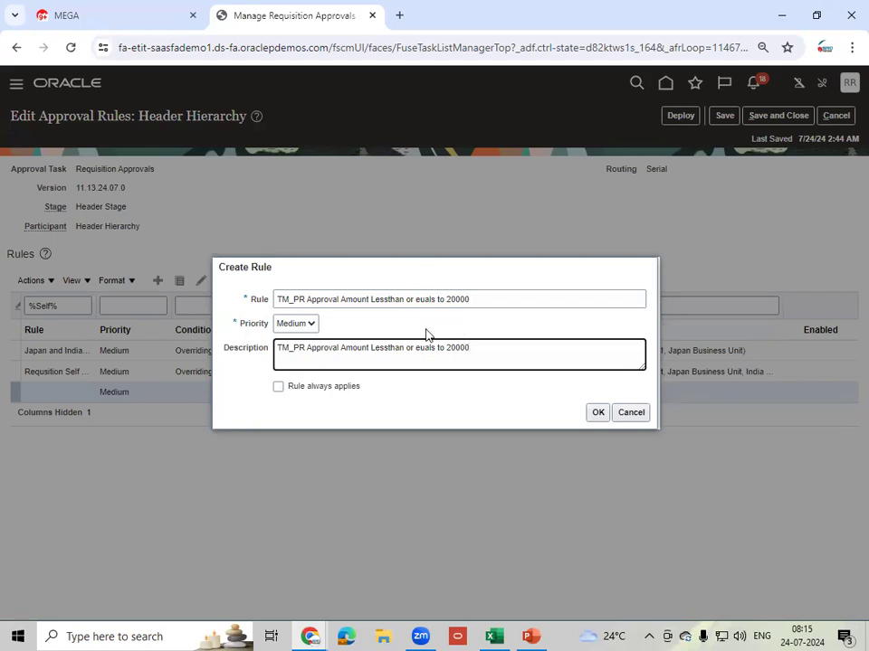
pyautogui.click(597, 415)
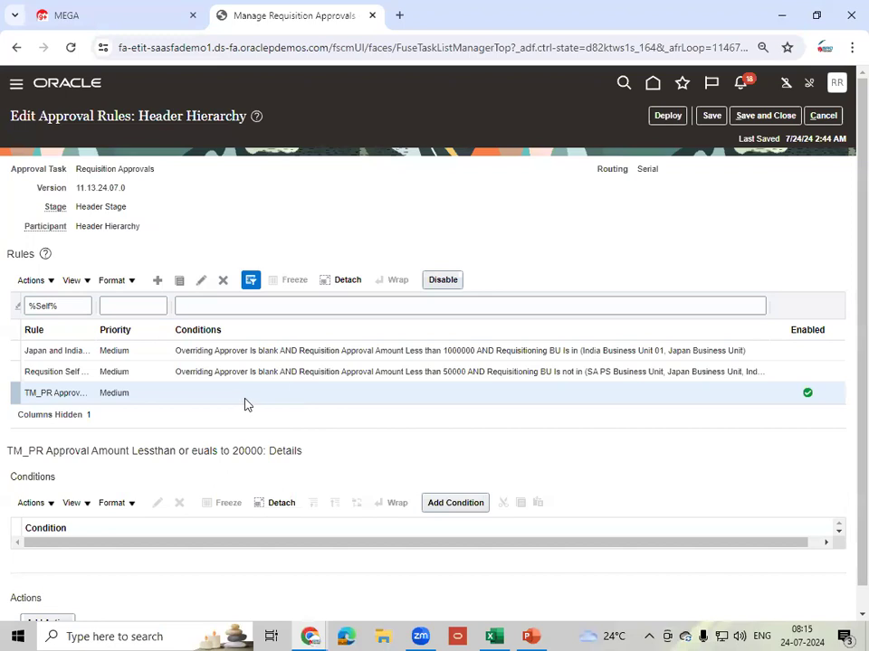
# - Start a condition on attribute Requisitioning BU with TM_SOUTH_BU as its value
pyautogui.click(455, 506)
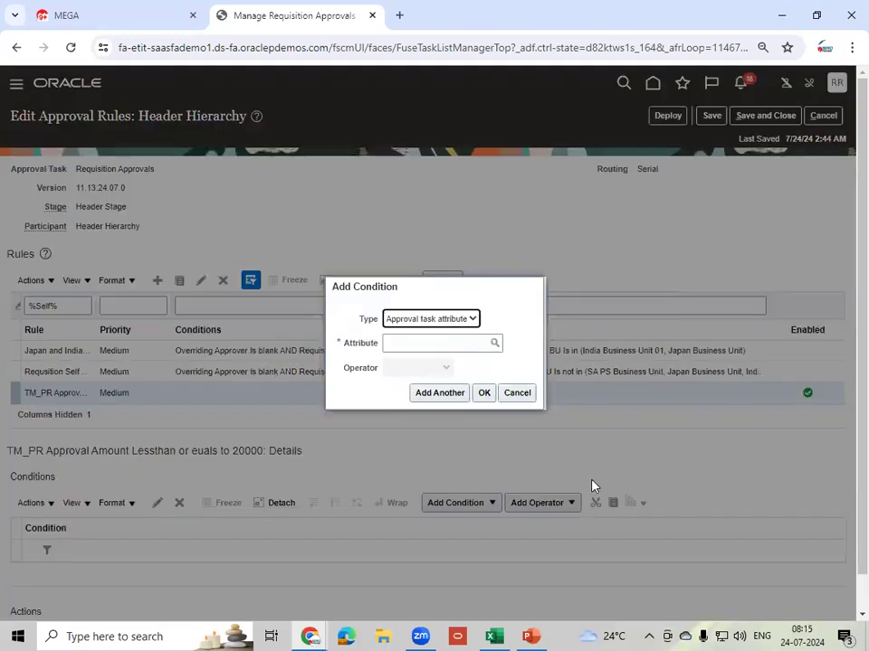
pyautogui.click(422, 346)
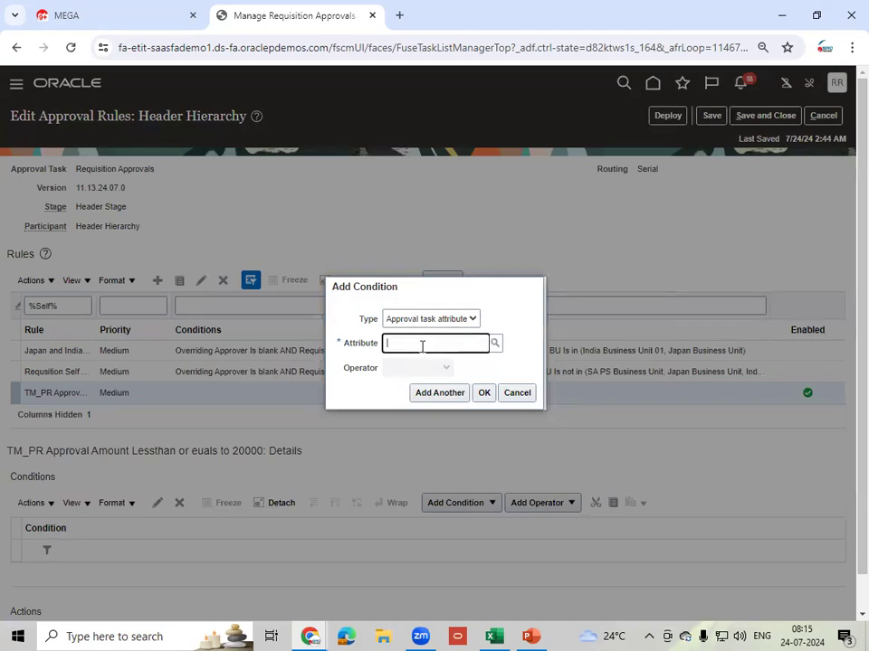
pyautogui.write('Requ')
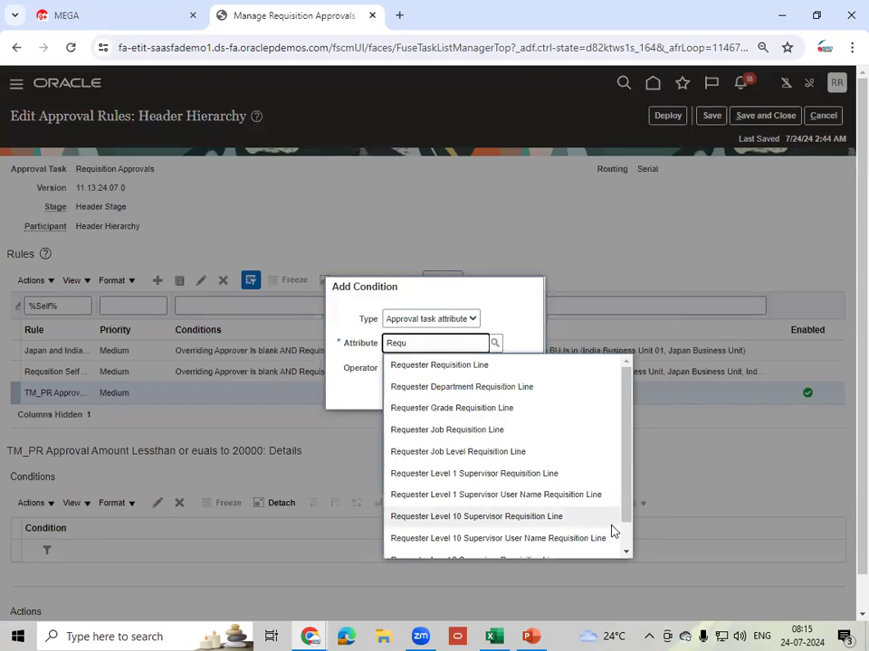
pyautogui.click(628, 553)
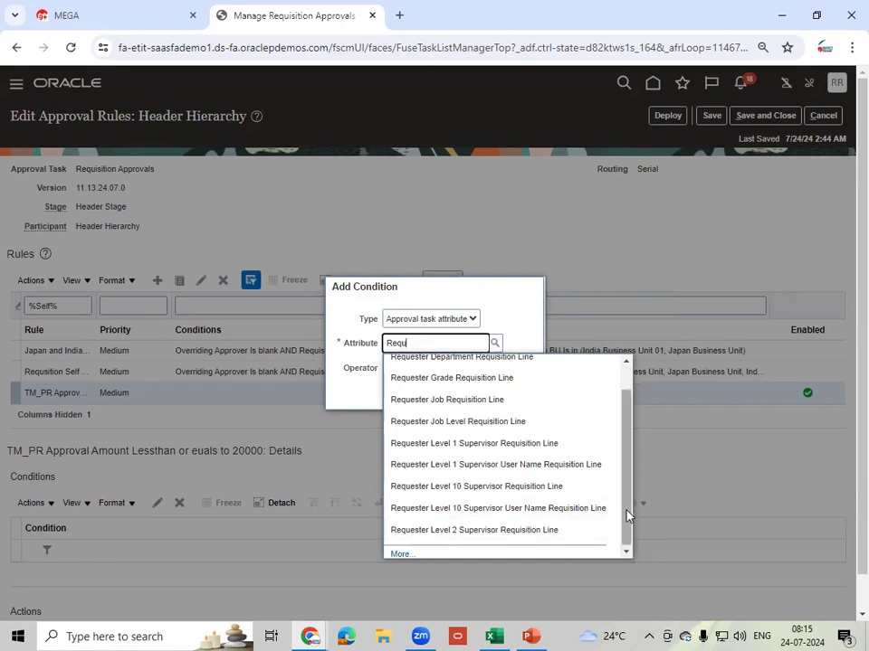
pyautogui.moveTo(626, 514); pyautogui.dragTo(627, 368)
pyautogui.write('isi')
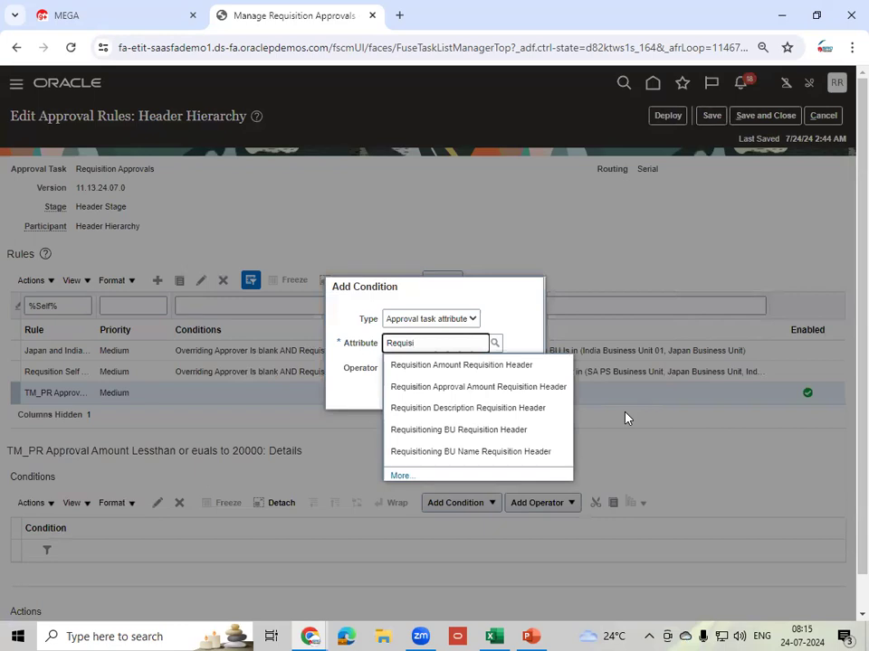
pyautogui.click(510, 434)
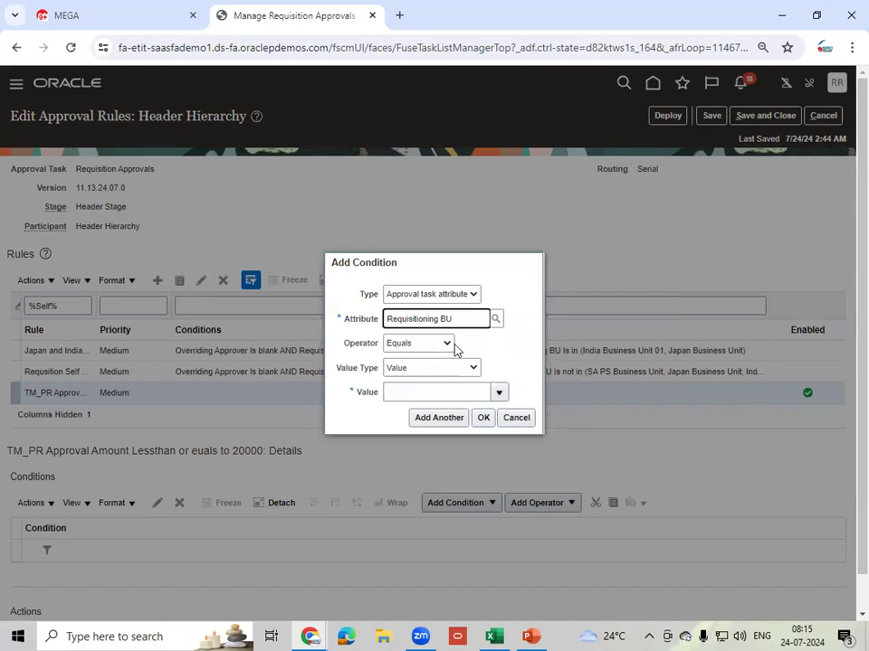
pyautogui.click(457, 393)
pyautogui.write('TM')
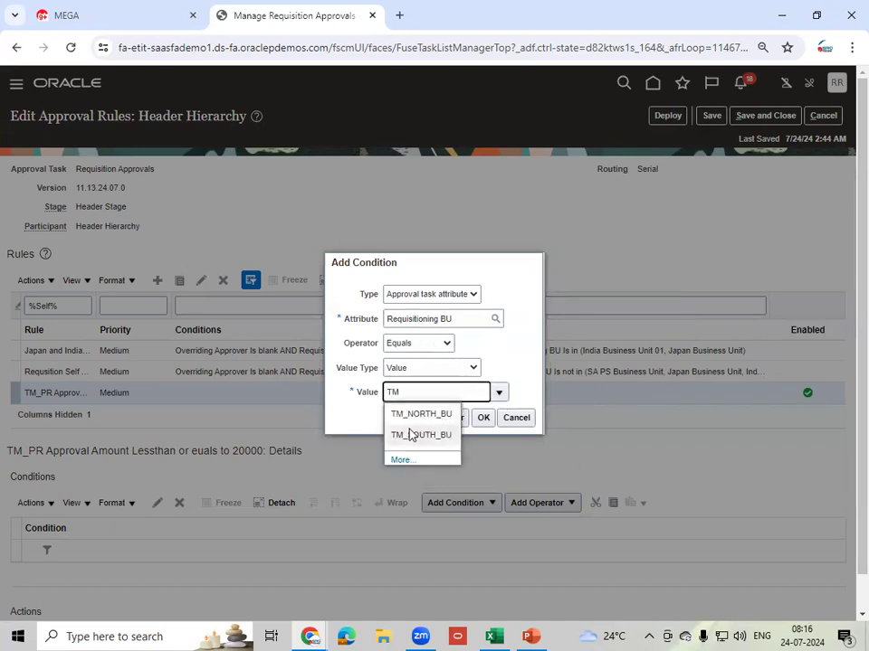
pyautogui.click(422, 438)
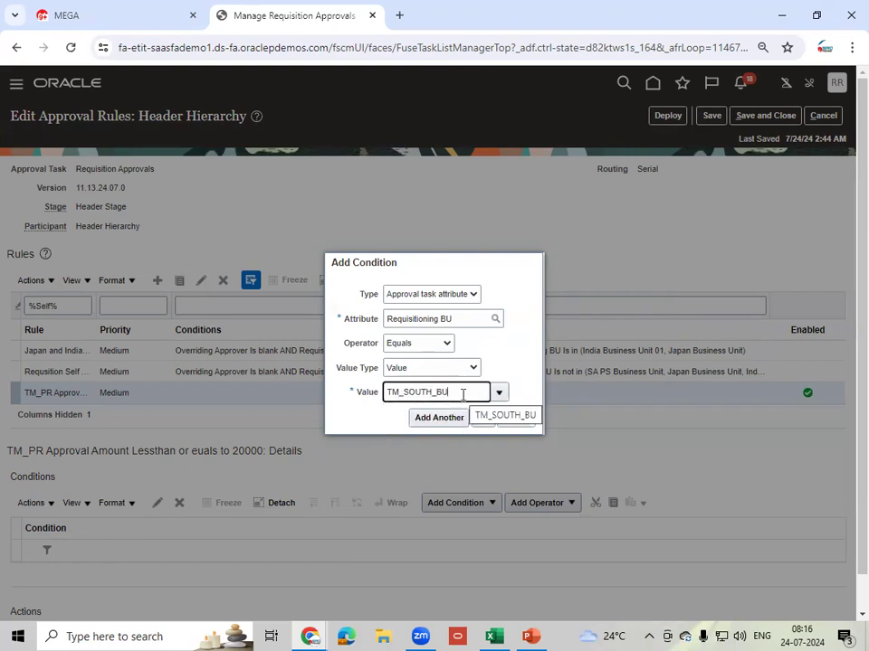
# - Switch the operator to Is in, add TM_NORTH_BU, and confirm the condition
pyautogui.click(446, 345)
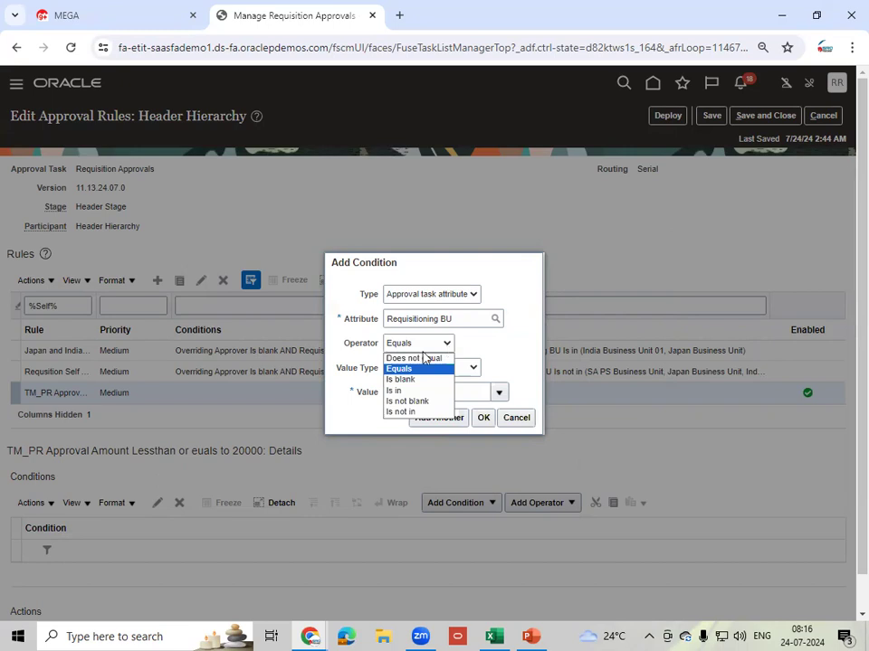
pyautogui.click(413, 392)
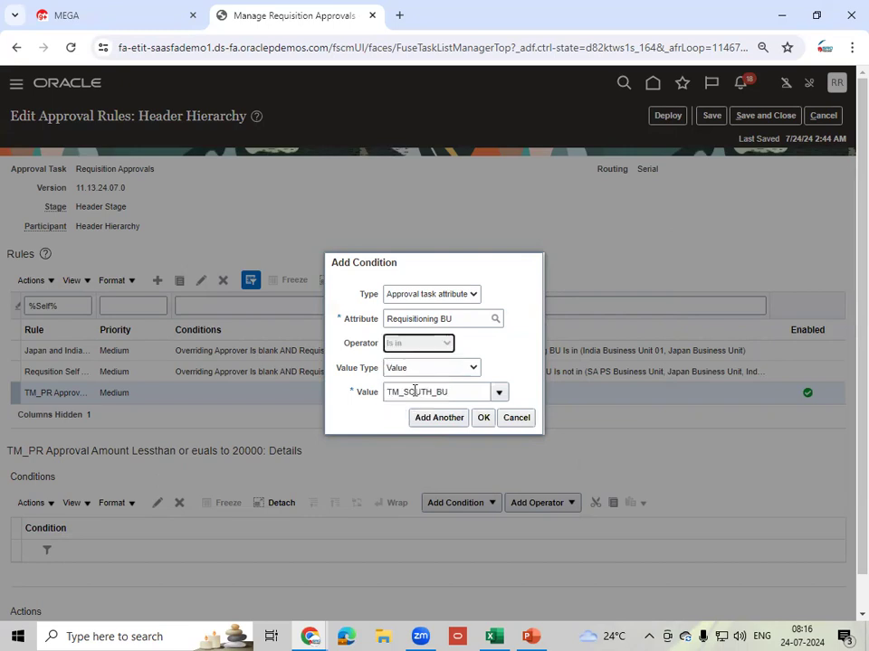
pyautogui.click(417, 351)
pyautogui.click(451, 331)
pyautogui.write('TM')
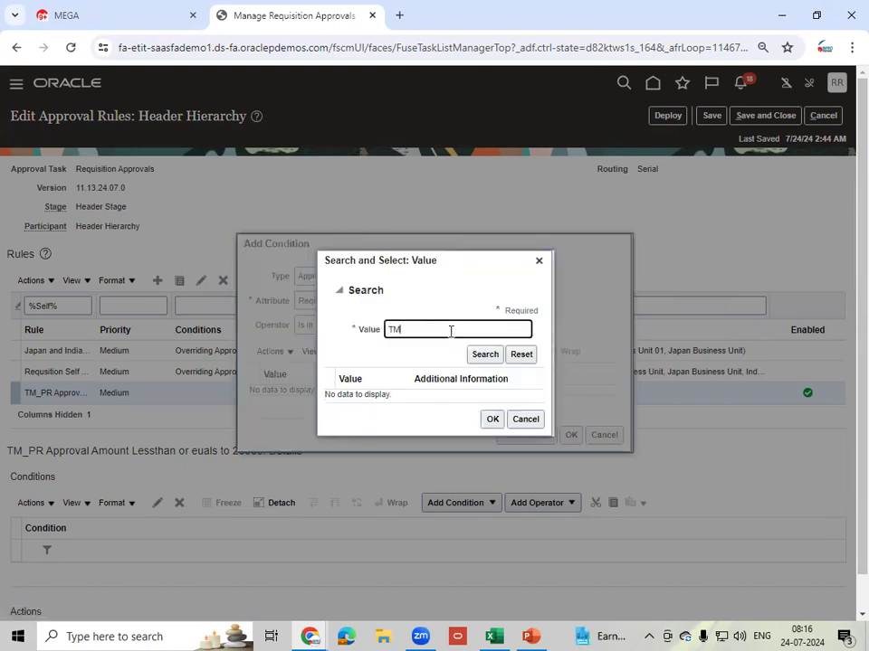
pyautogui.click(494, 354)
pyautogui.click(453, 383)
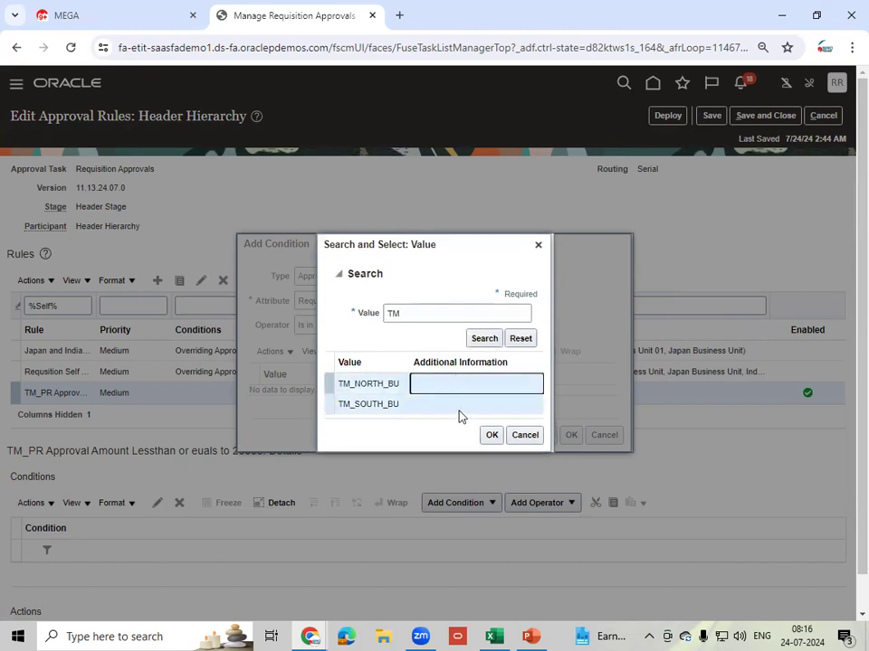
pyautogui.click(487, 434)
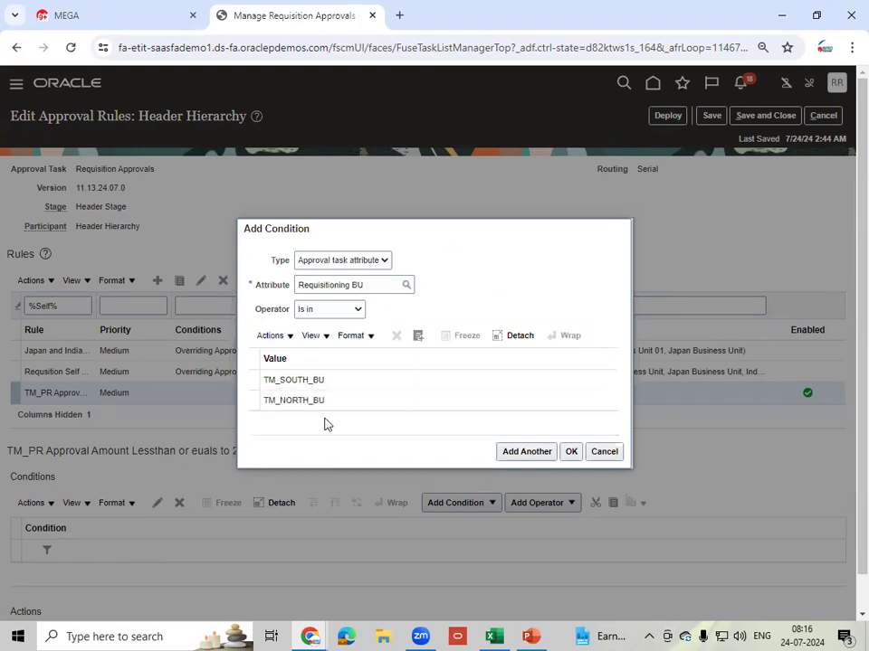
pyautogui.click(571, 451)
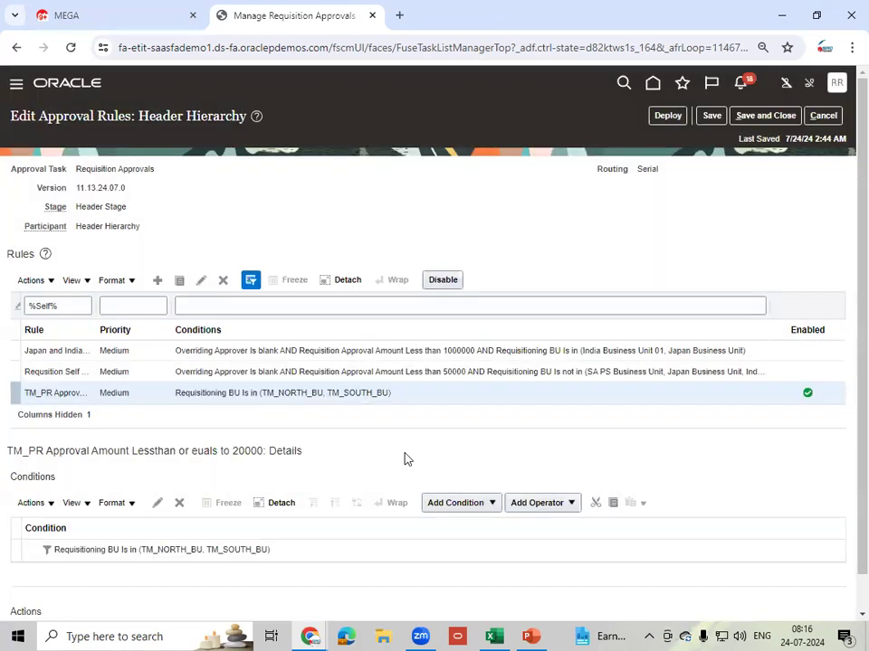
# - Insert a new condition below the existing Requisitioning BU condition
pyautogui.moveTo(862, 422); pyautogui.dragTo(861, 470)
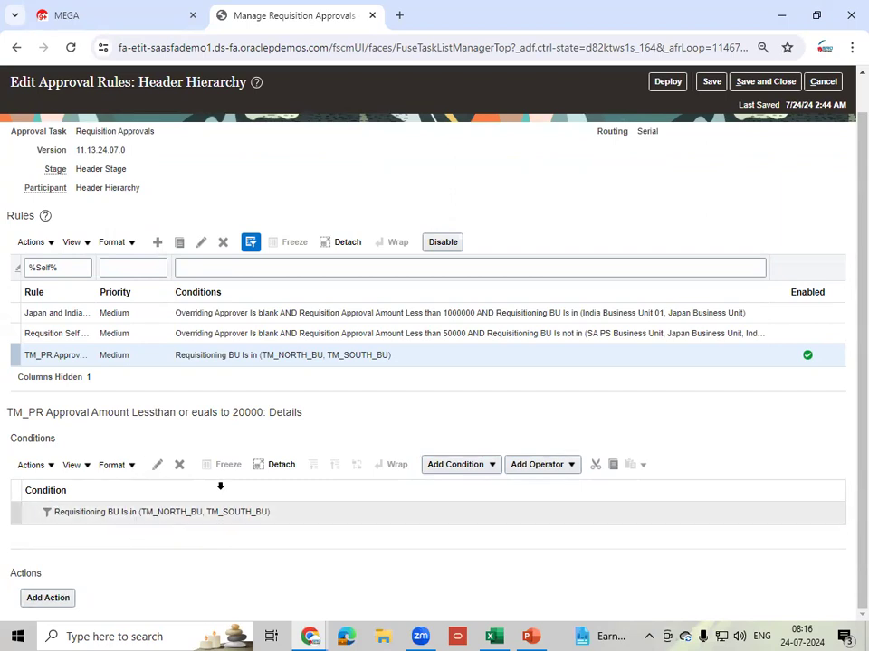
pyautogui.click(400, 506)
pyautogui.click(494, 465)
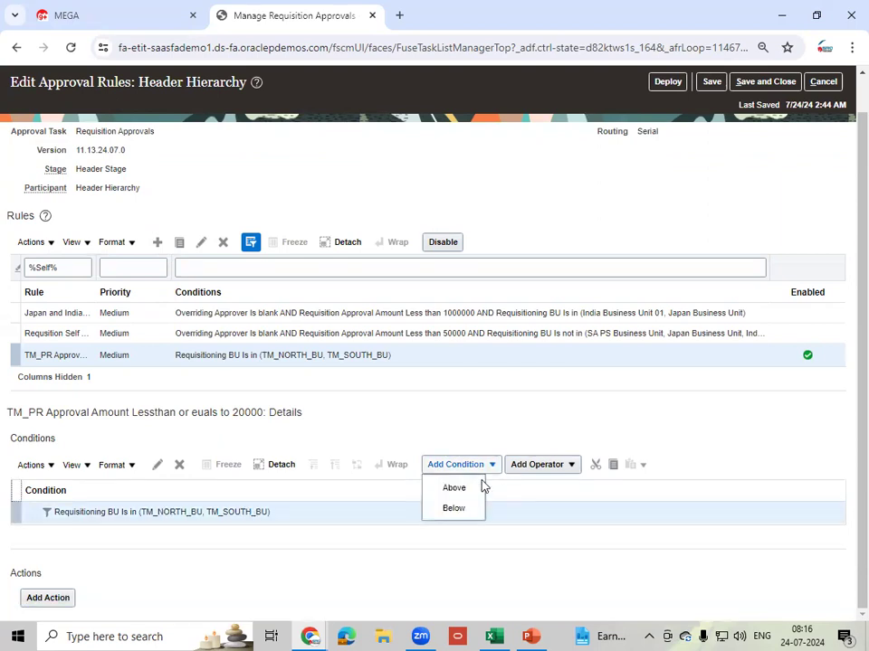
pyautogui.click(462, 510)
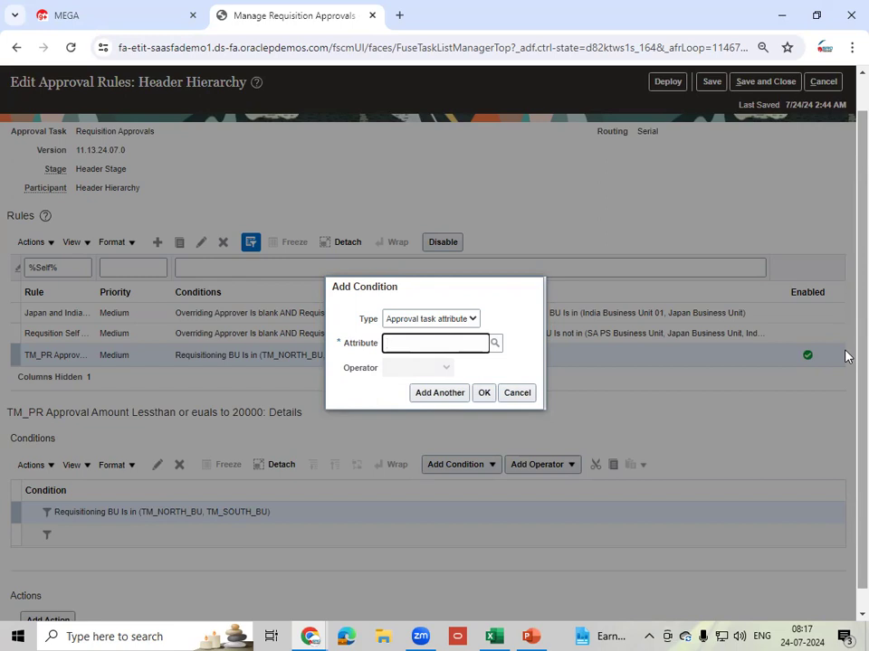
# - Add the condition Destination Type Equals Inventory
pyautogui.write('Destina')
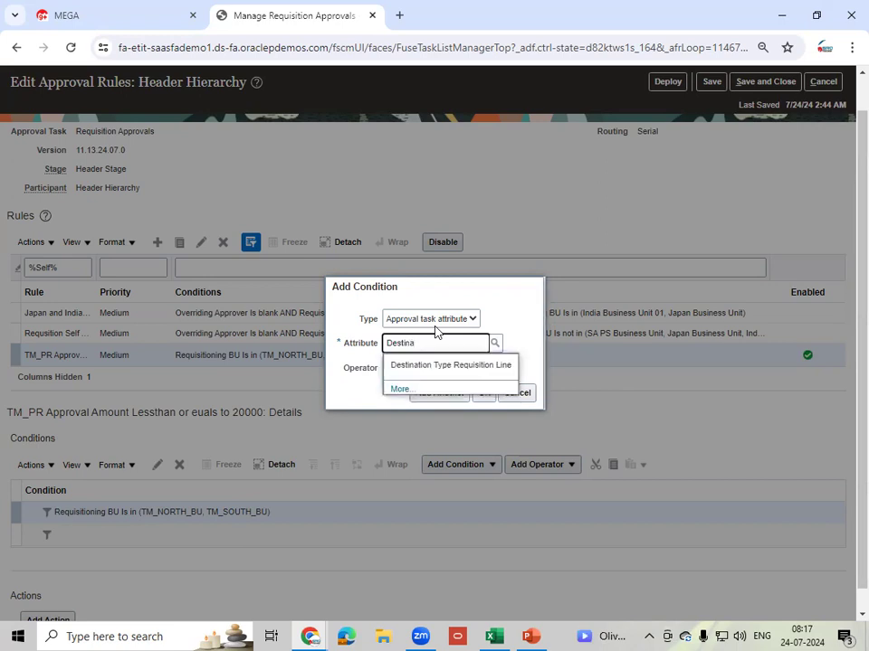
pyautogui.click(434, 368)
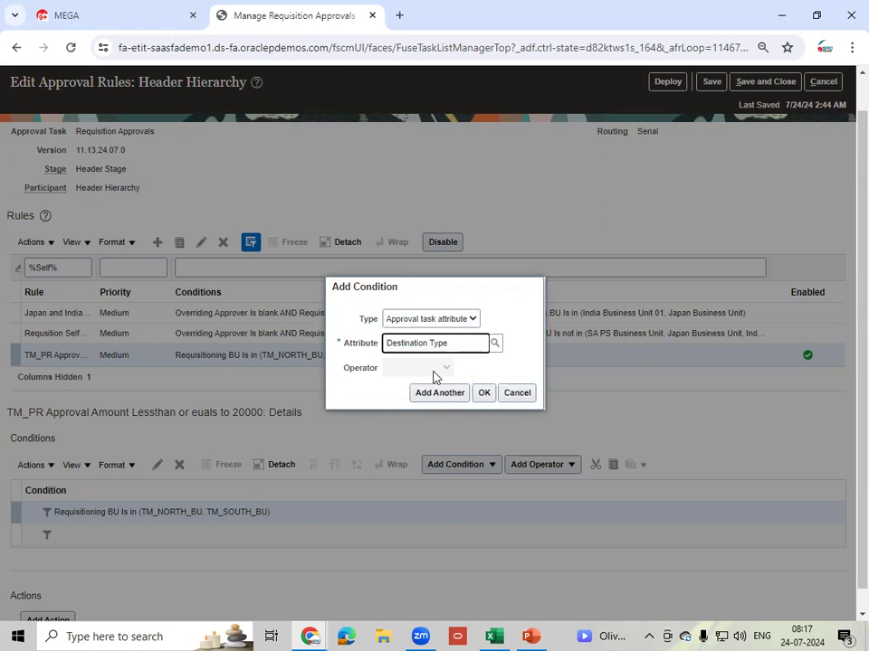
pyautogui.click(432, 393)
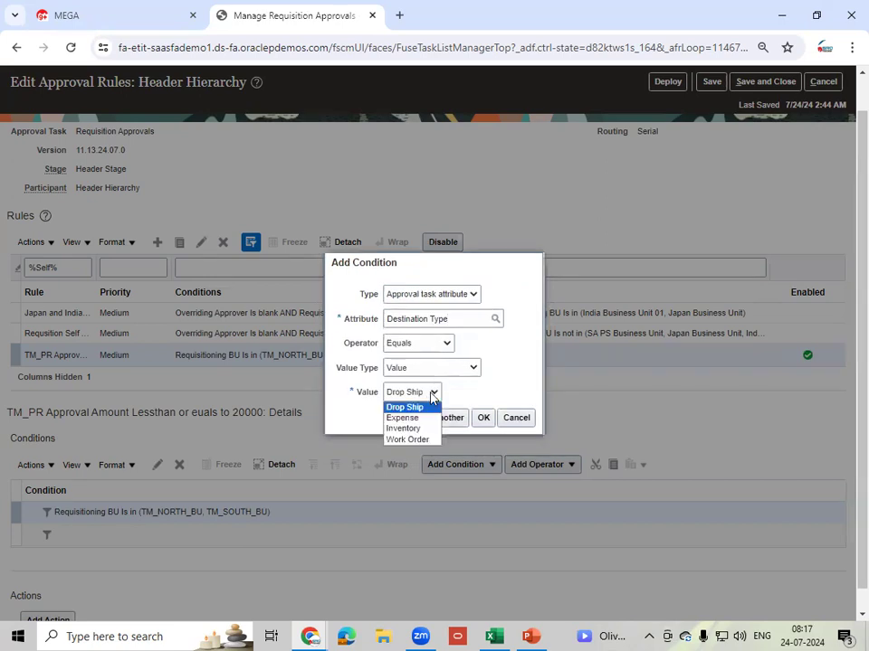
pyautogui.click(427, 428)
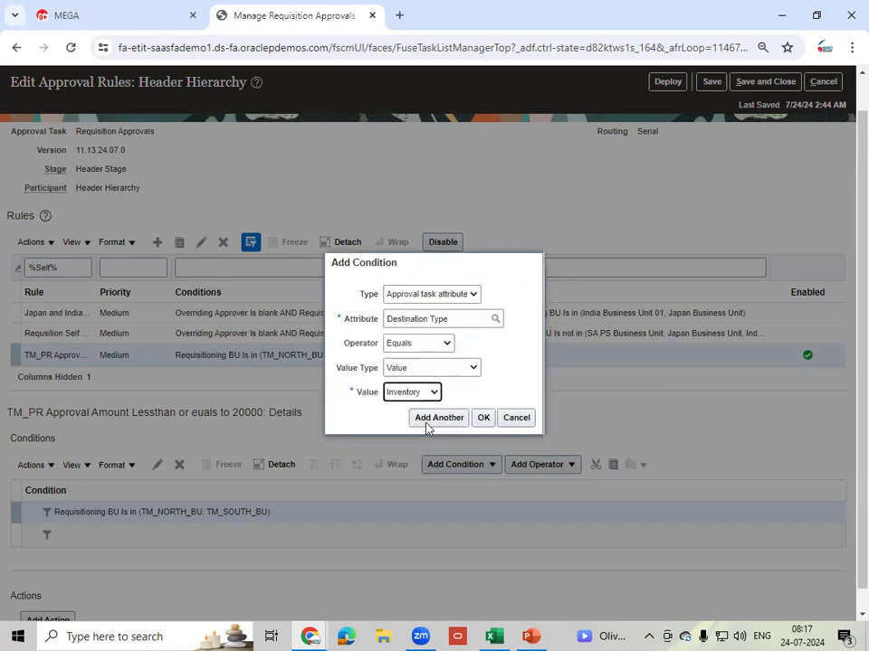
pyautogui.click(434, 394)
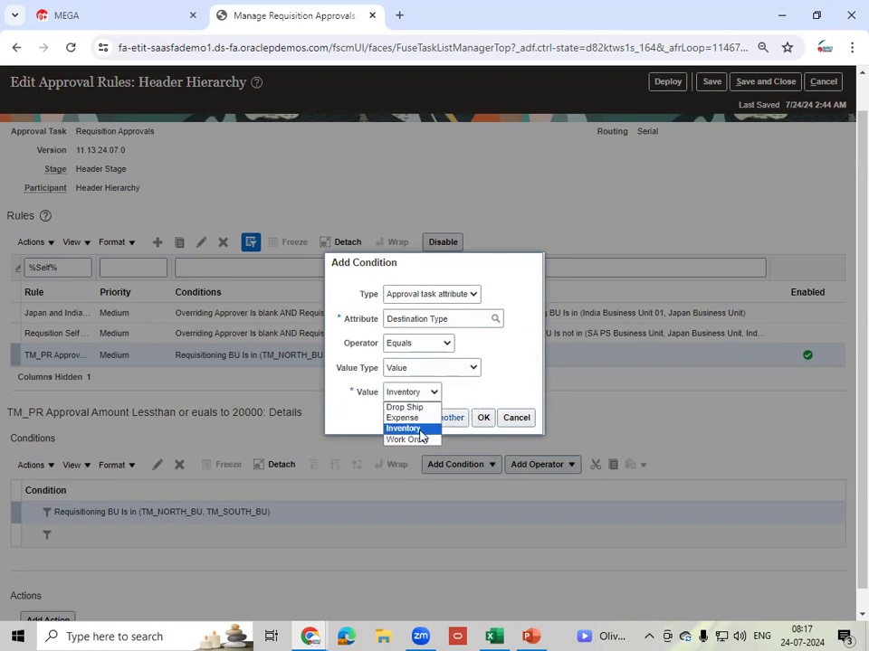
pyautogui.click(419, 428)
pyautogui.click(483, 419)
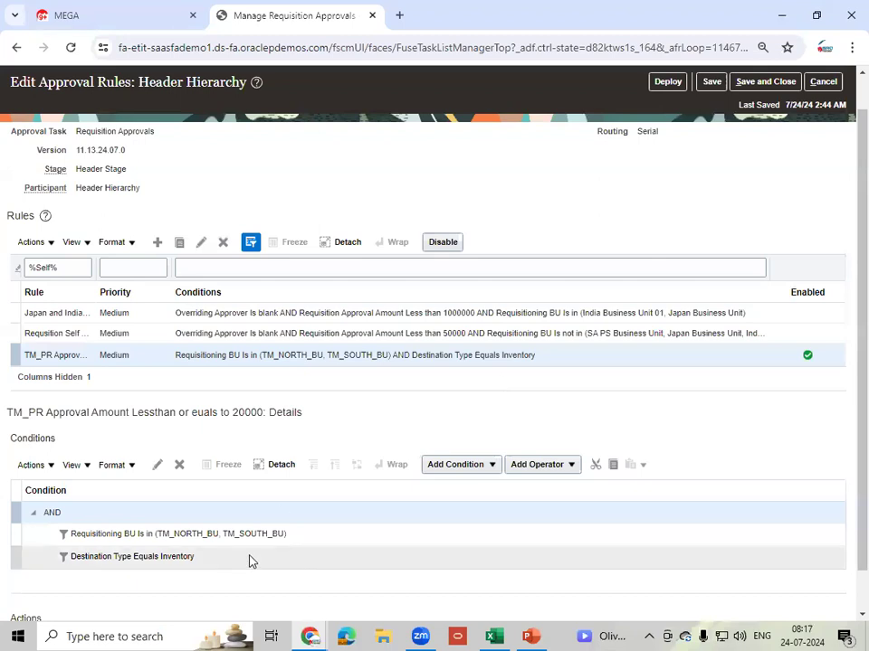
# - Insert another new condition below the Destination Type condition
pyautogui.click(237, 564)
pyautogui.click(491, 467)
pyautogui.click(472, 509)
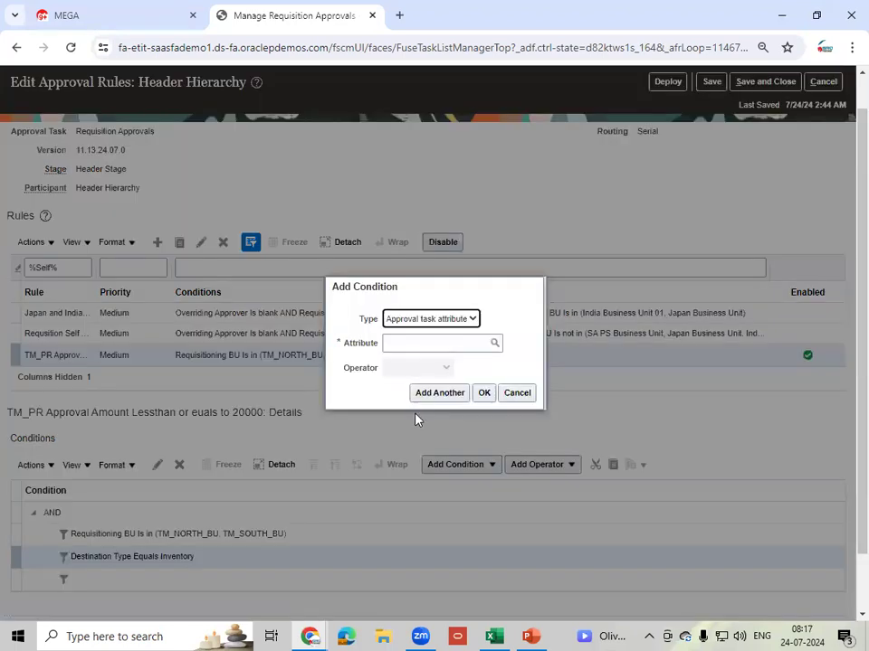
# - Add the condition Requisition Approval Amount Less than or equal to 20000
pyautogui.click(407, 344)
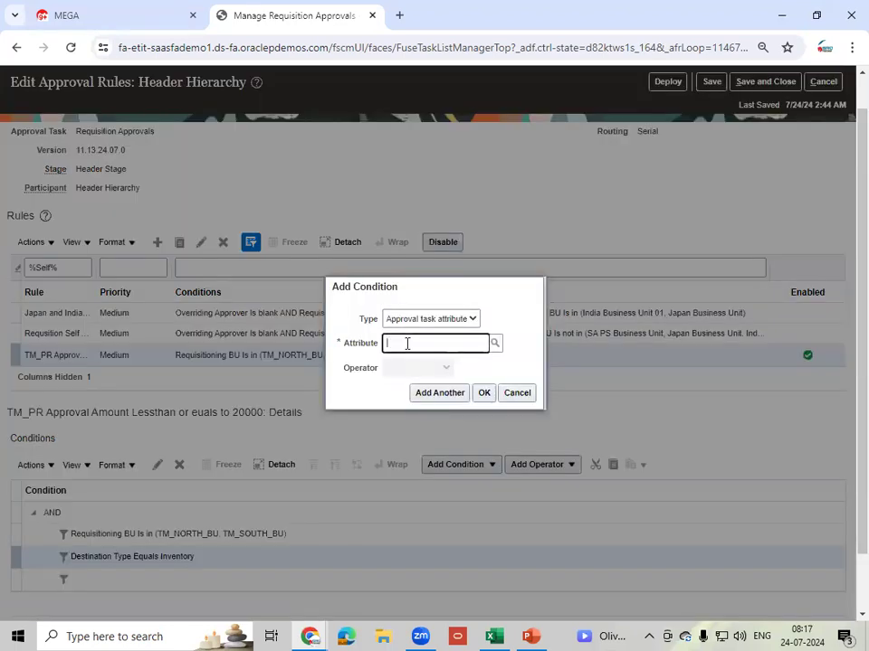
pyautogui.write('Requisi')
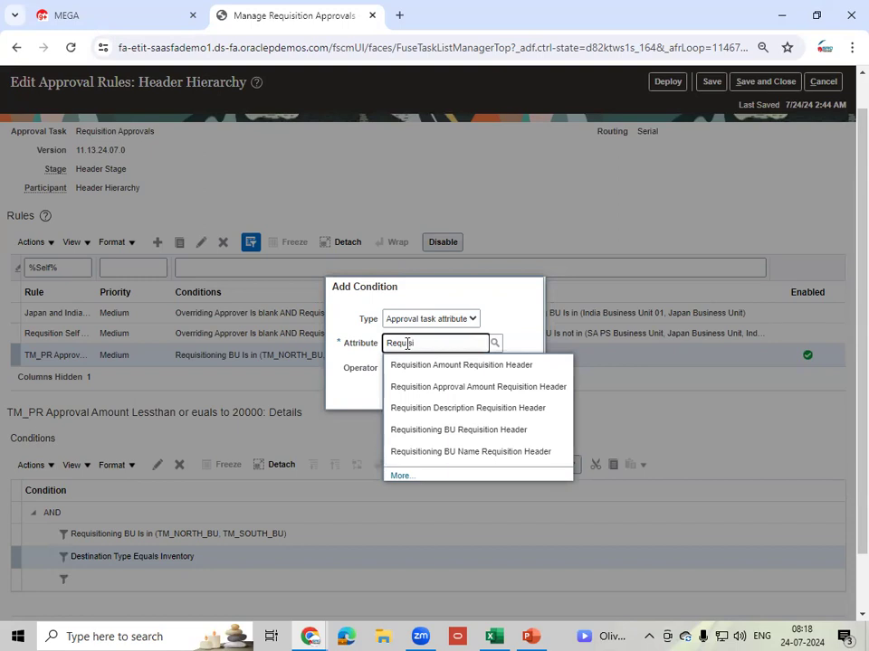
pyautogui.click(494, 387)
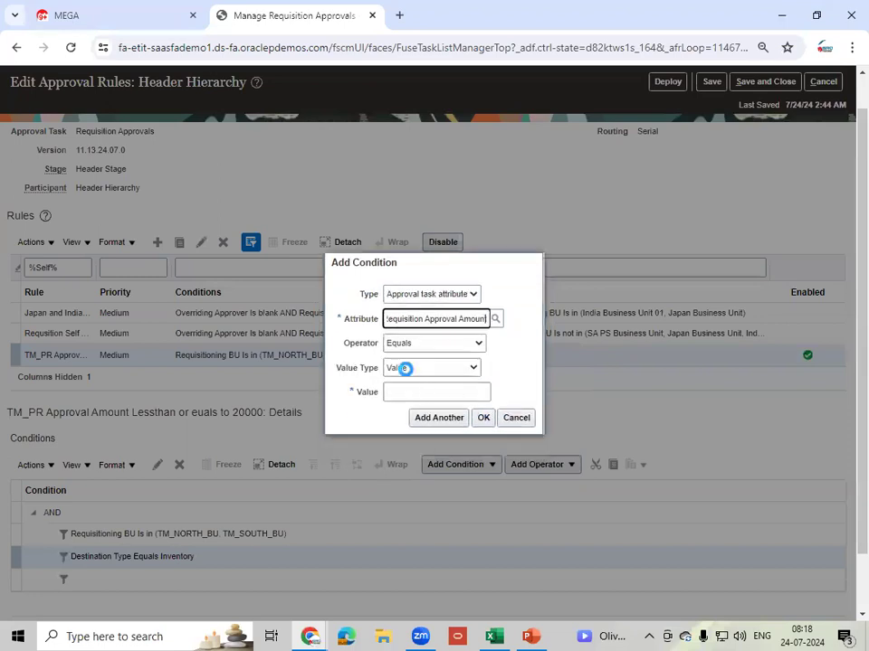
pyautogui.click(444, 350)
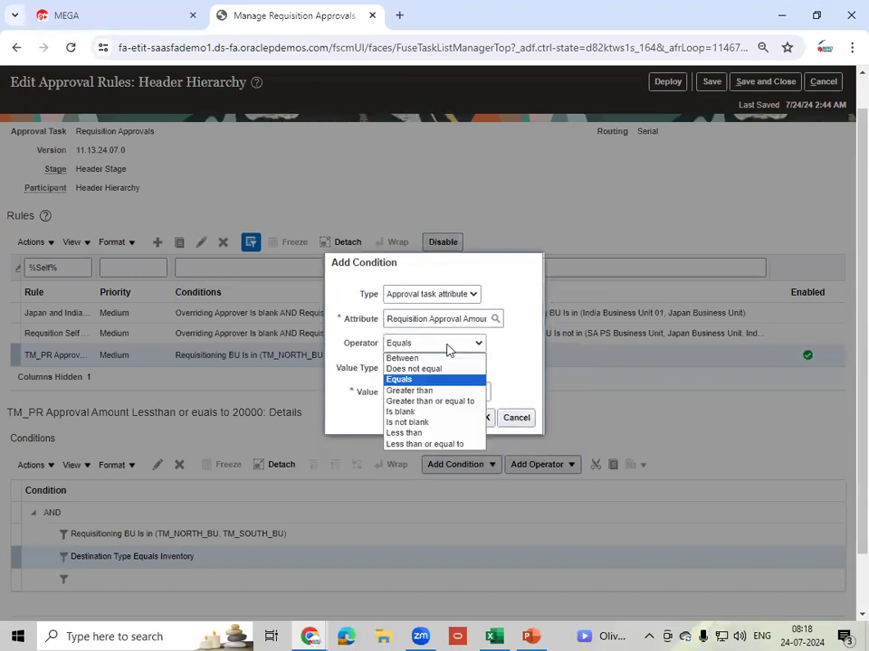
pyautogui.click(423, 445)
pyautogui.click(414, 391)
pyautogui.write('20000')
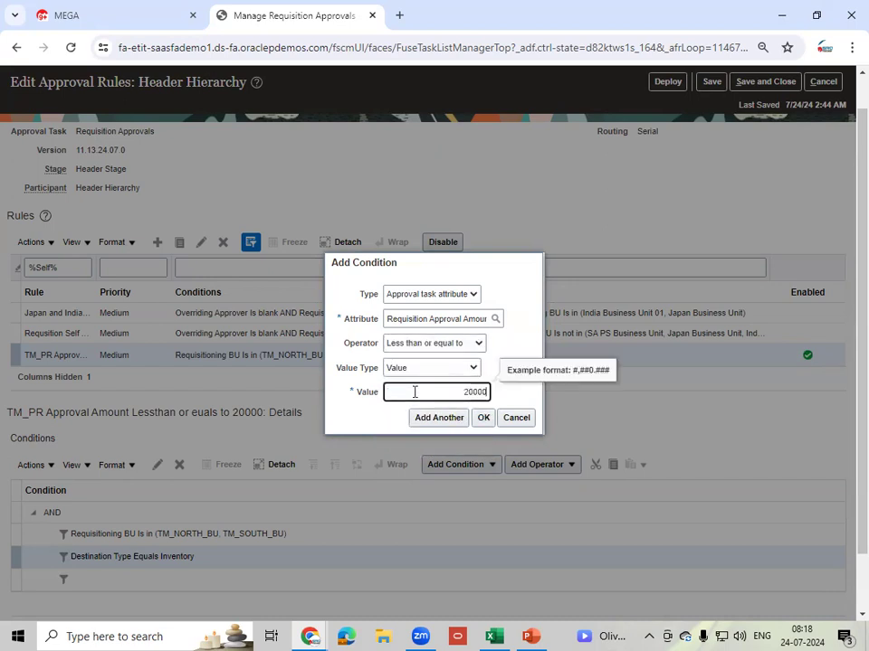
pyautogui.press('Tab')
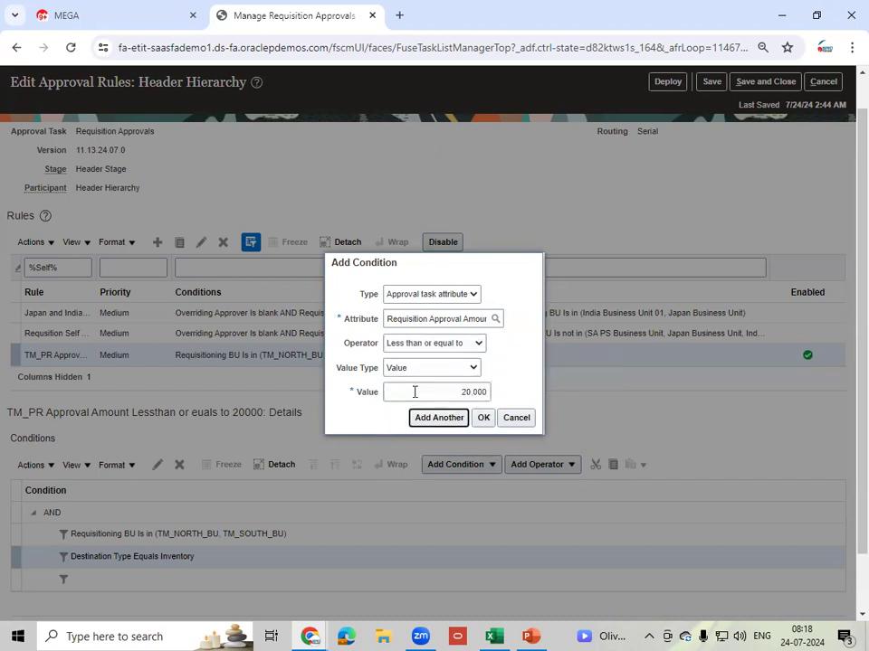
pyautogui.click(484, 420)
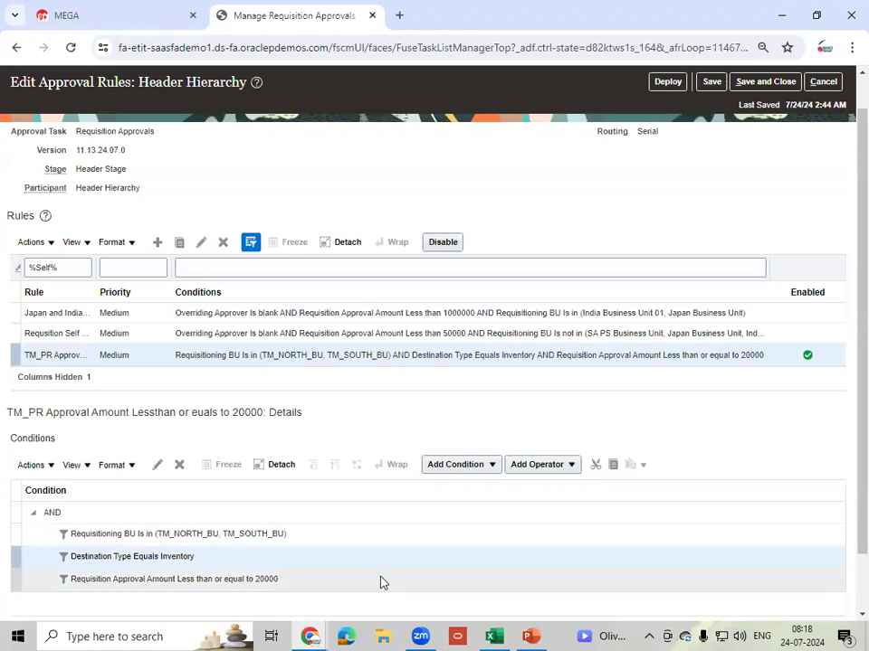
pyautogui.click(401, 579)
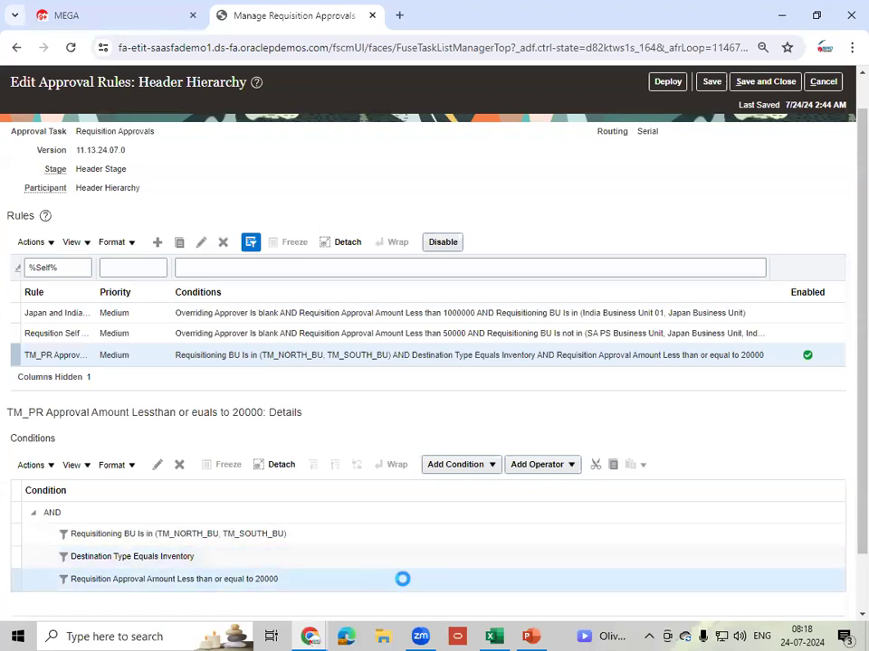
pyautogui.click(435, 335)
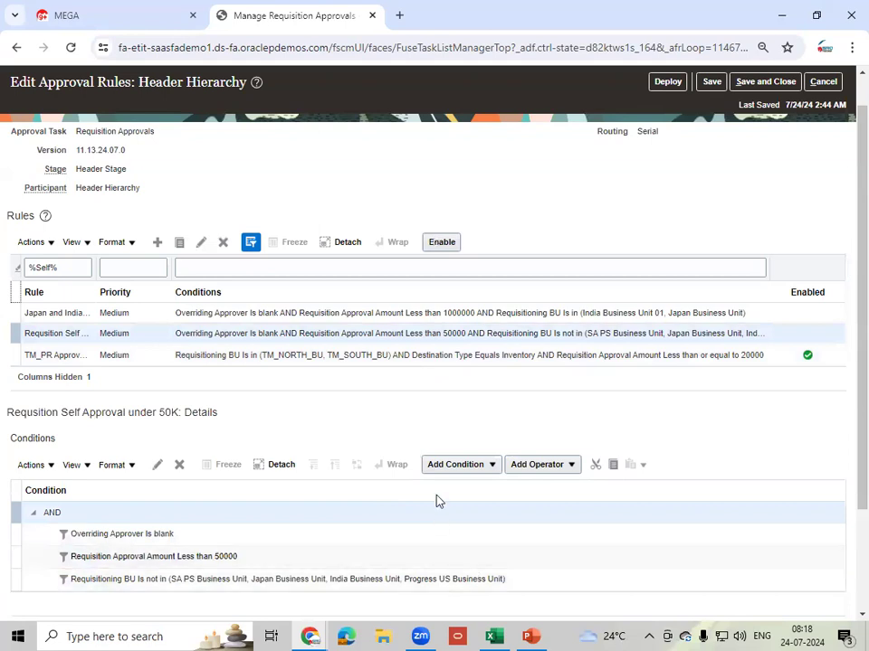
pyautogui.click(291, 354)
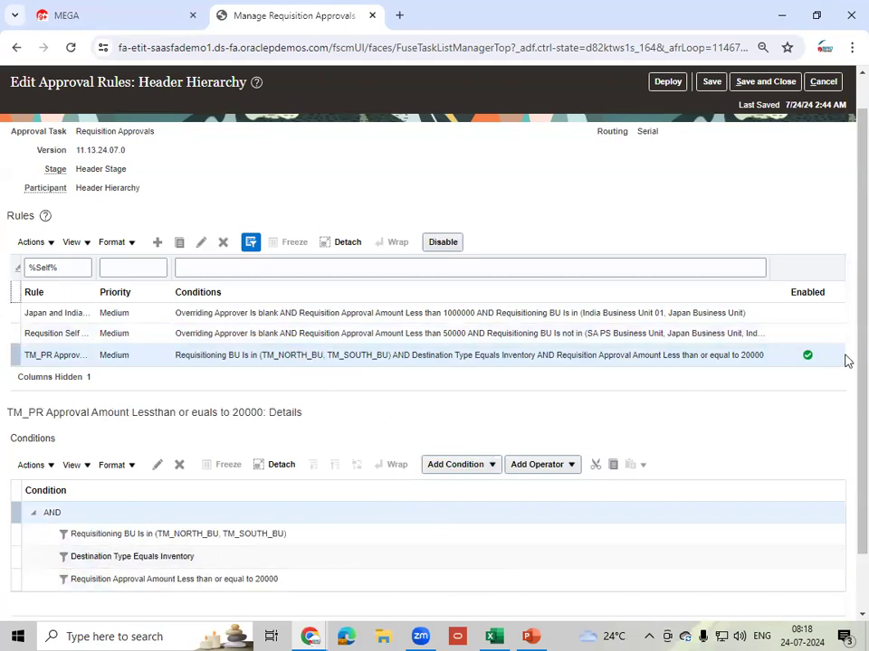
pyautogui.scroll(-1, 271, 611)
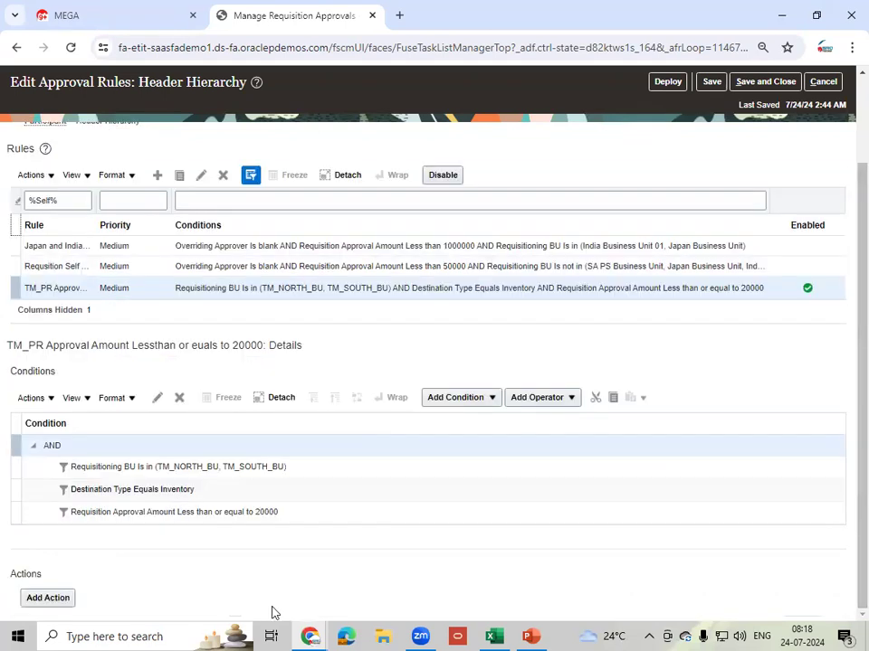
pyautogui.click(325, 512)
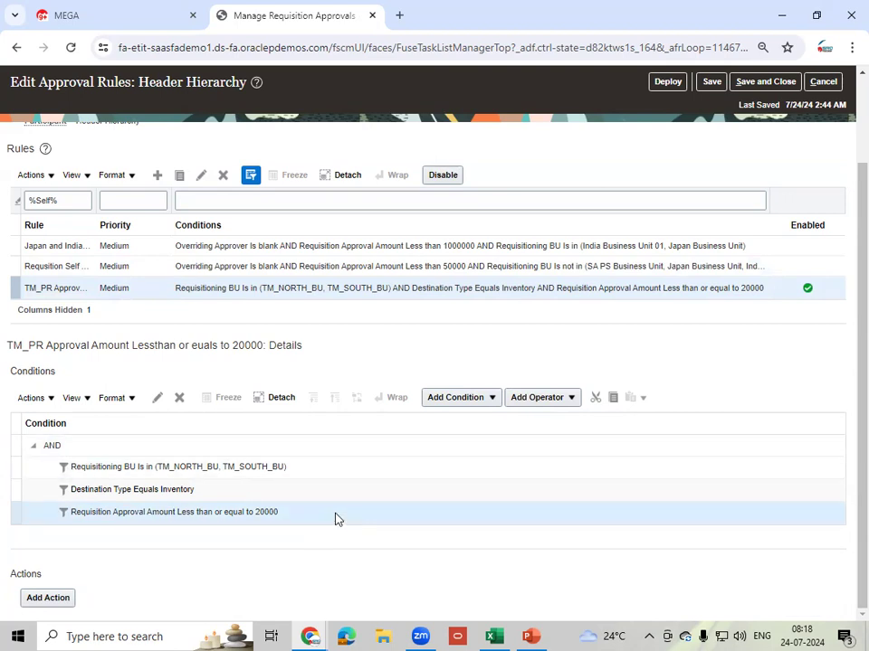
# - Draft a Category Does not equal condition below the amount condition and open its value search
pyautogui.click(492, 400)
pyautogui.click(466, 445)
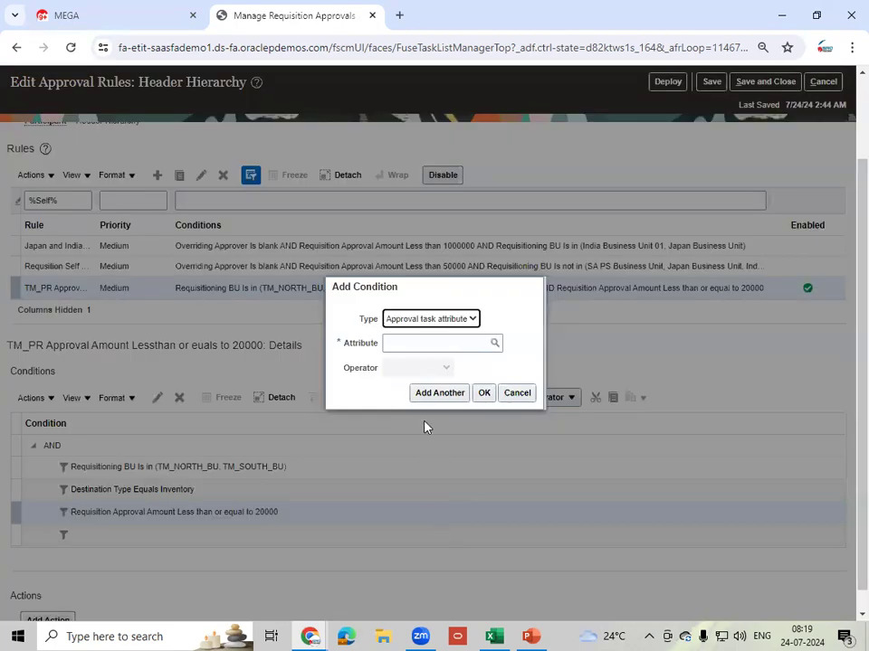
pyautogui.click(413, 345)
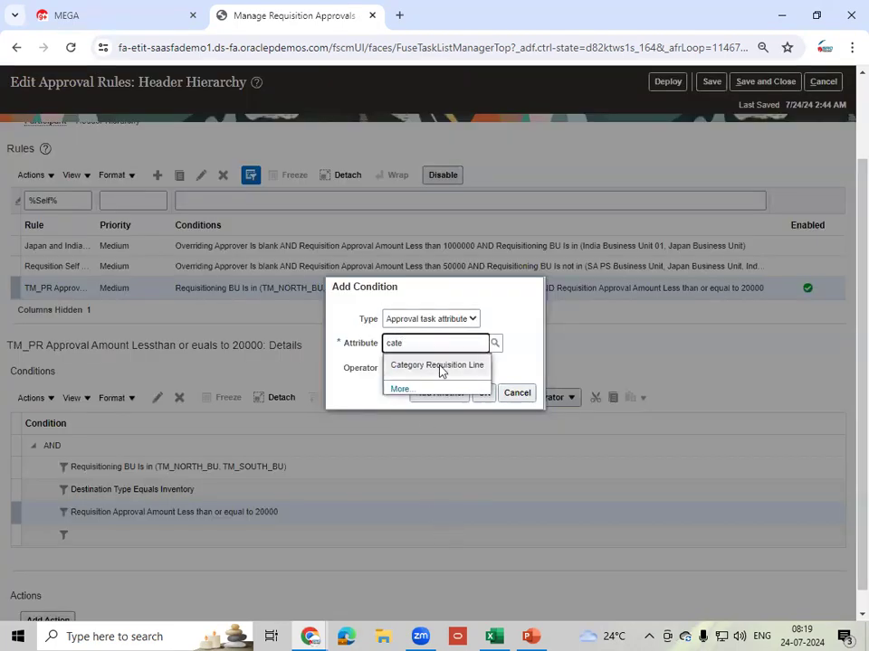
pyautogui.click(440, 371)
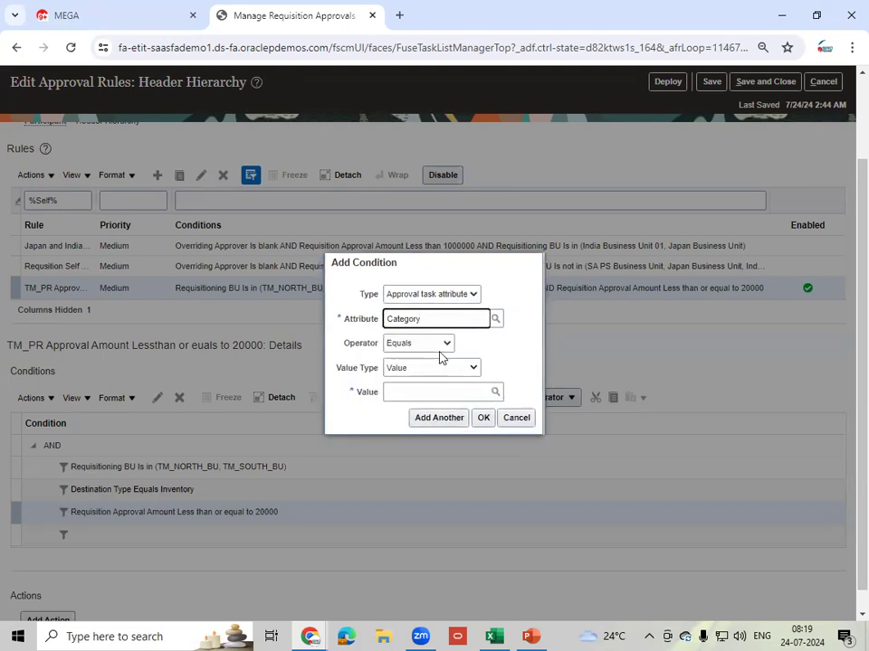
pyautogui.click(443, 351)
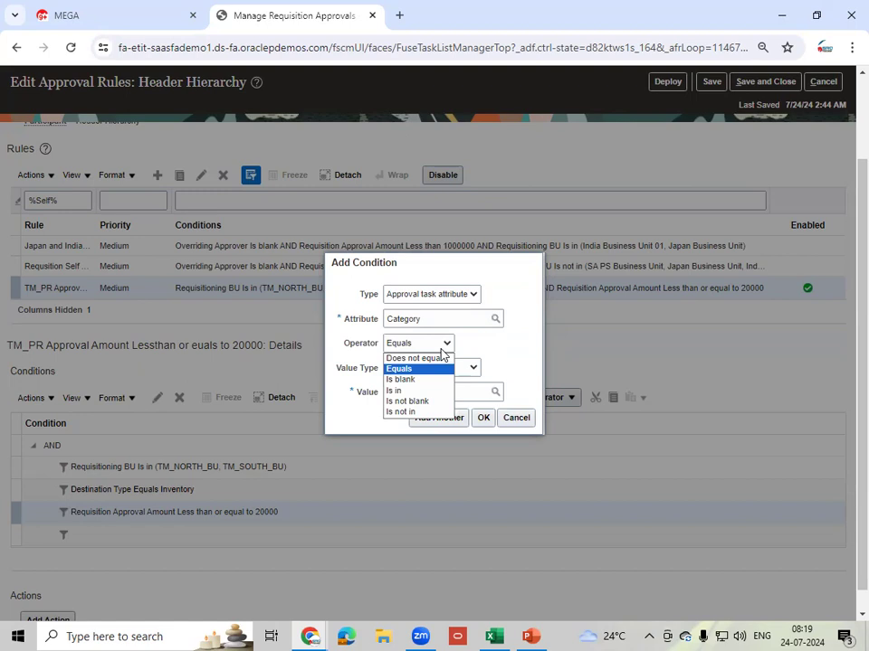
pyautogui.click(430, 358)
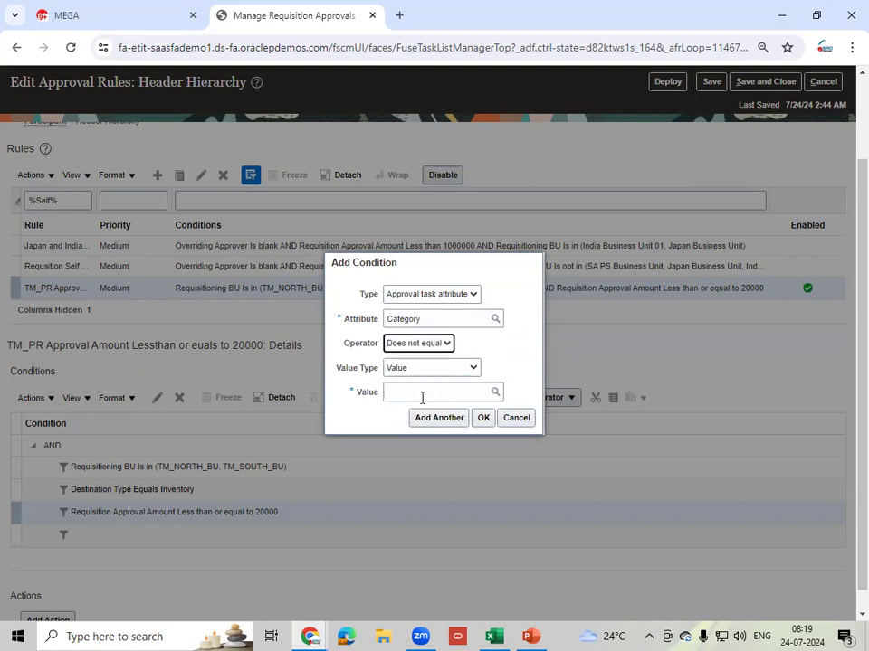
pyautogui.click(427, 391)
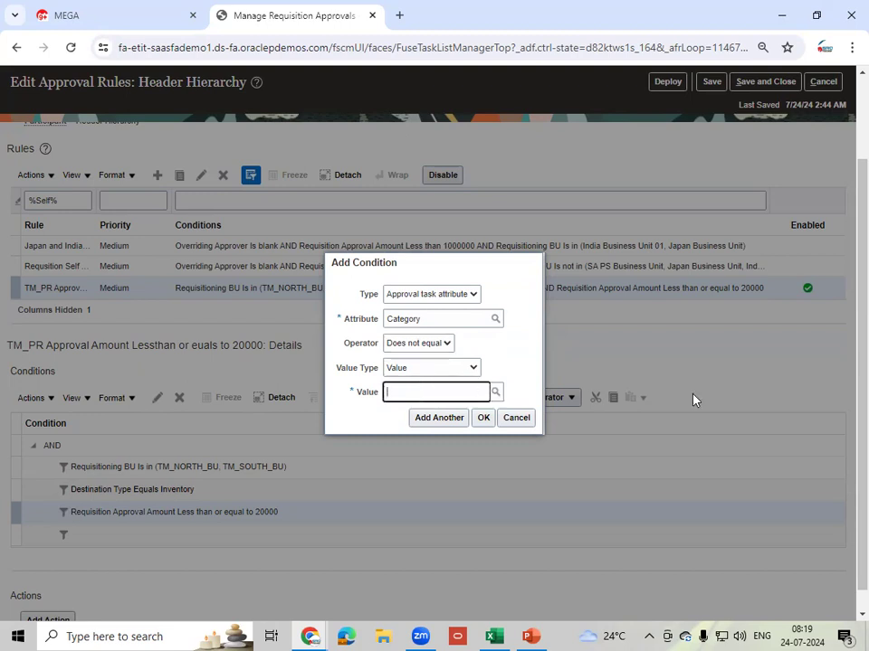
pyautogui.click(497, 394)
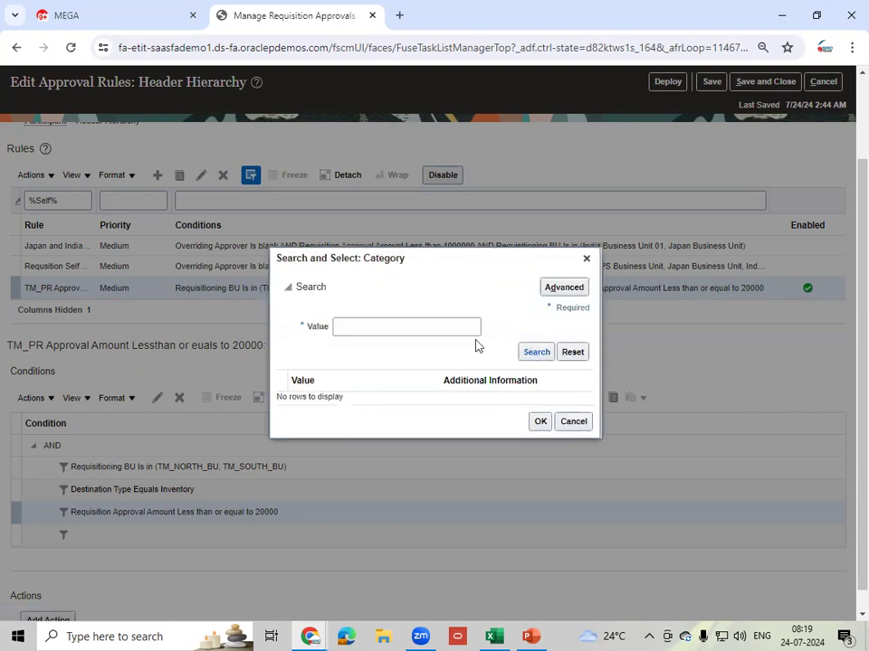
# - Find Accountancy in the category search, set it as the value, and submit the condition
pyautogui.click(563, 289)
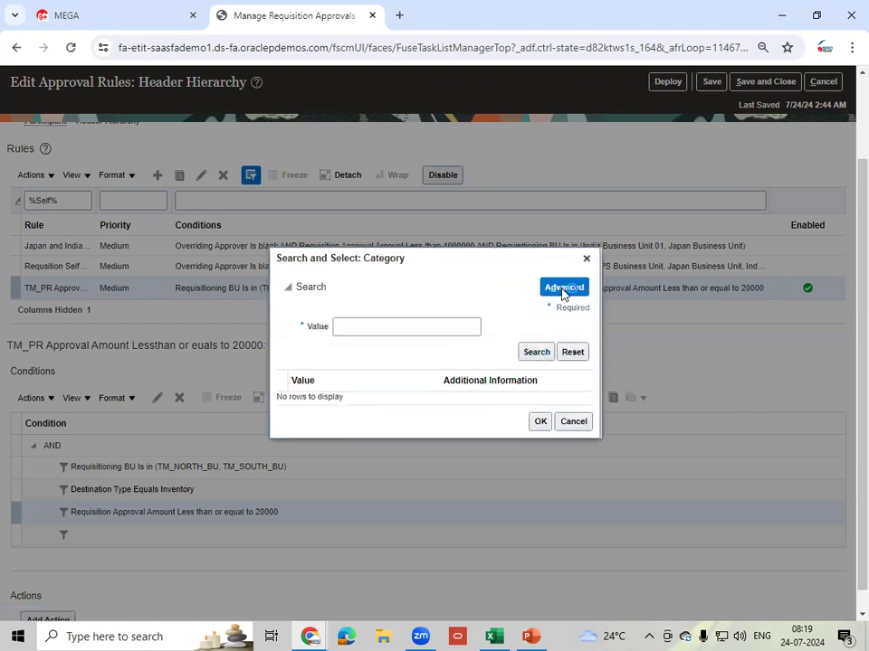
pyautogui.click(400, 327)
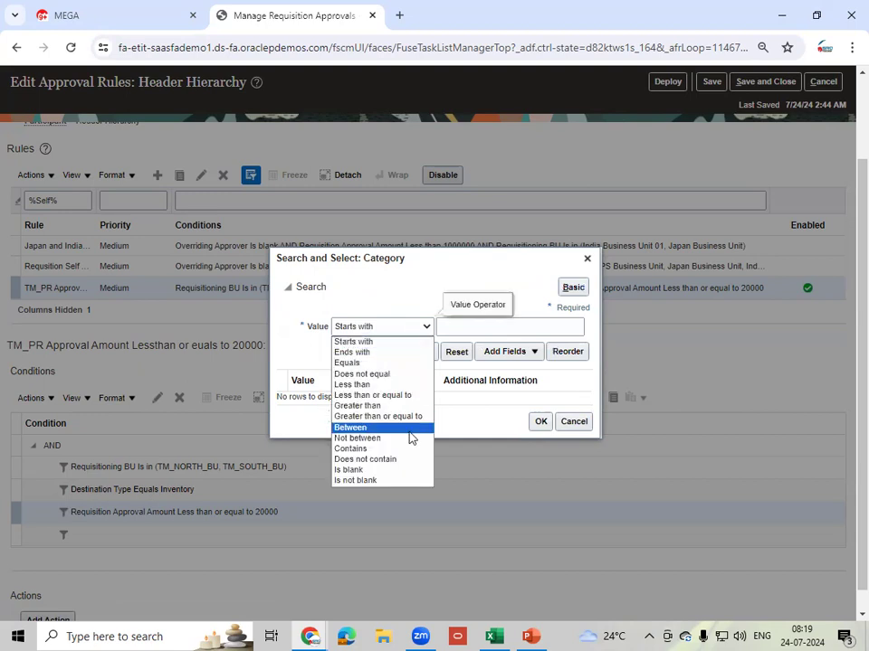
pyautogui.click(371, 459)
pyautogui.click(493, 327)
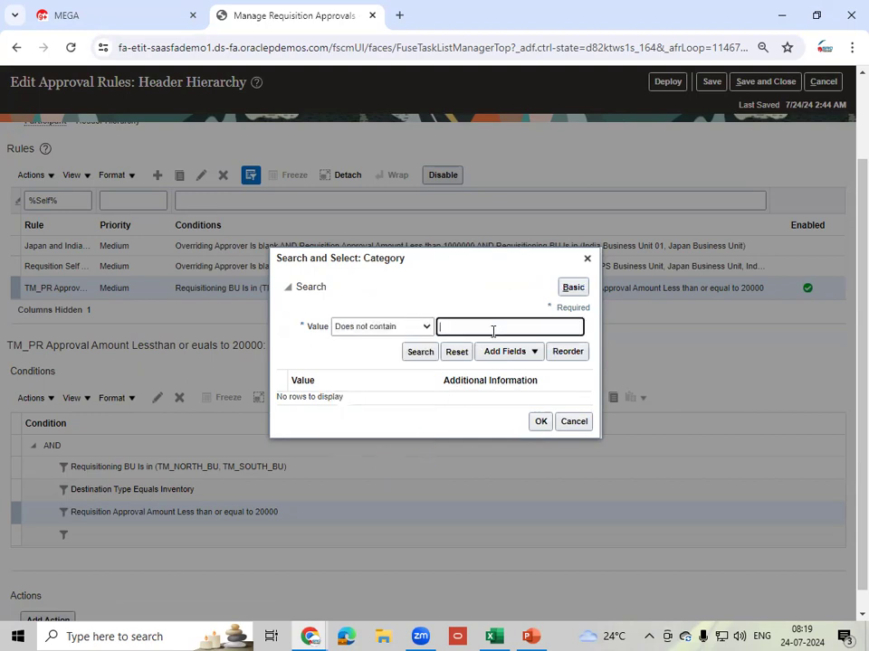
pyautogui.click(420, 352)
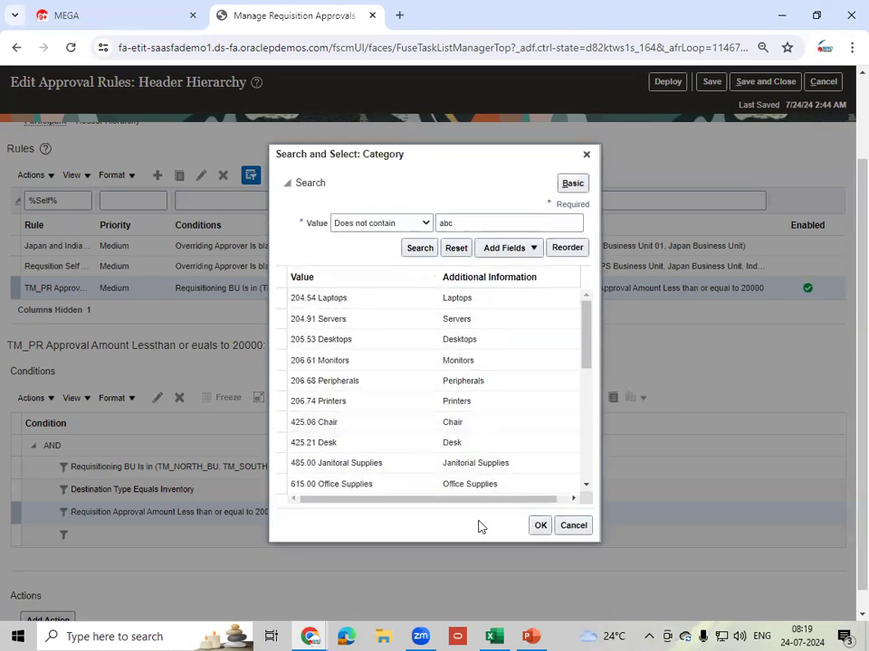
pyautogui.scroll(-2, 580, 478)
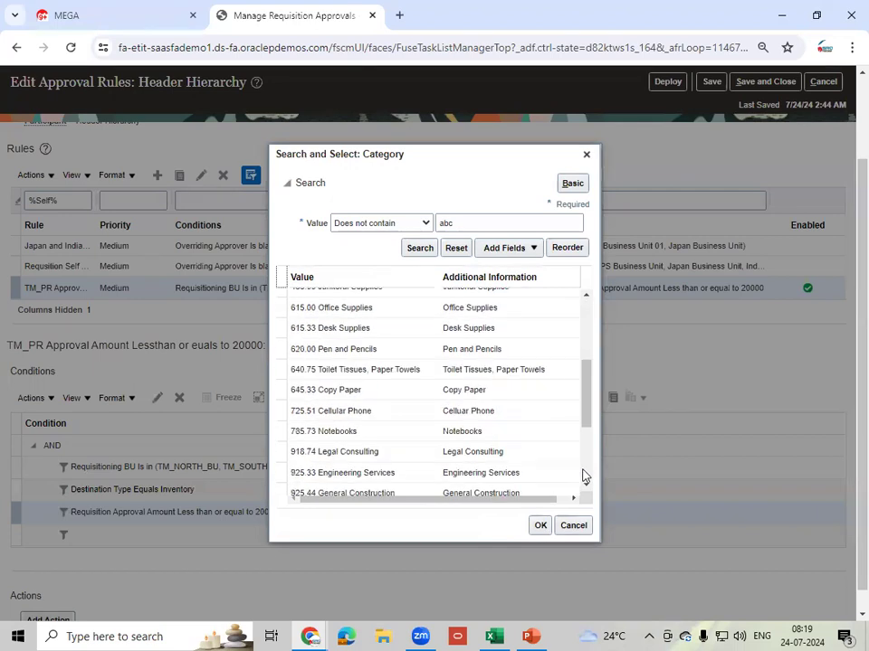
pyautogui.scroll(-2, 584, 476)
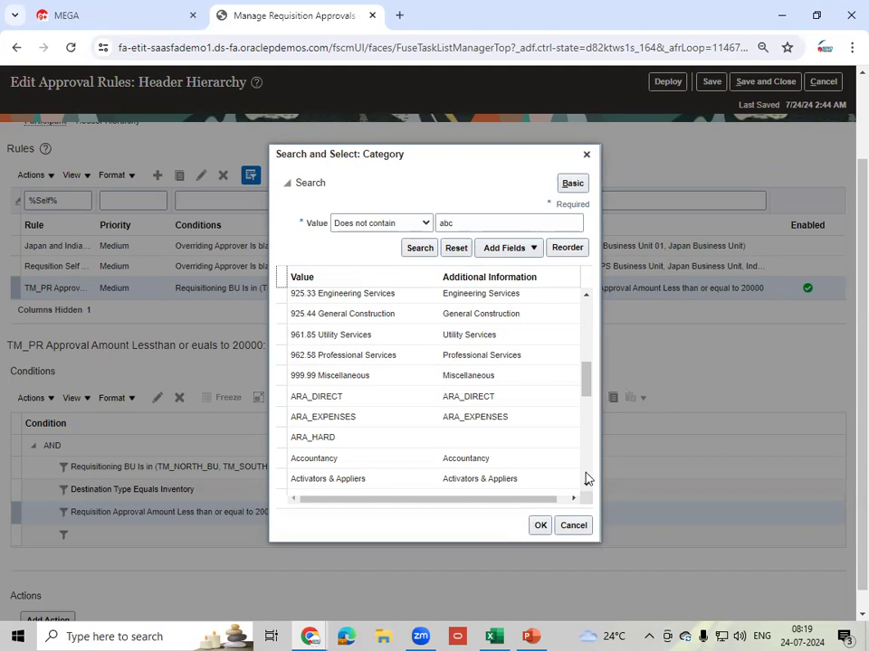
pyautogui.click(512, 460)
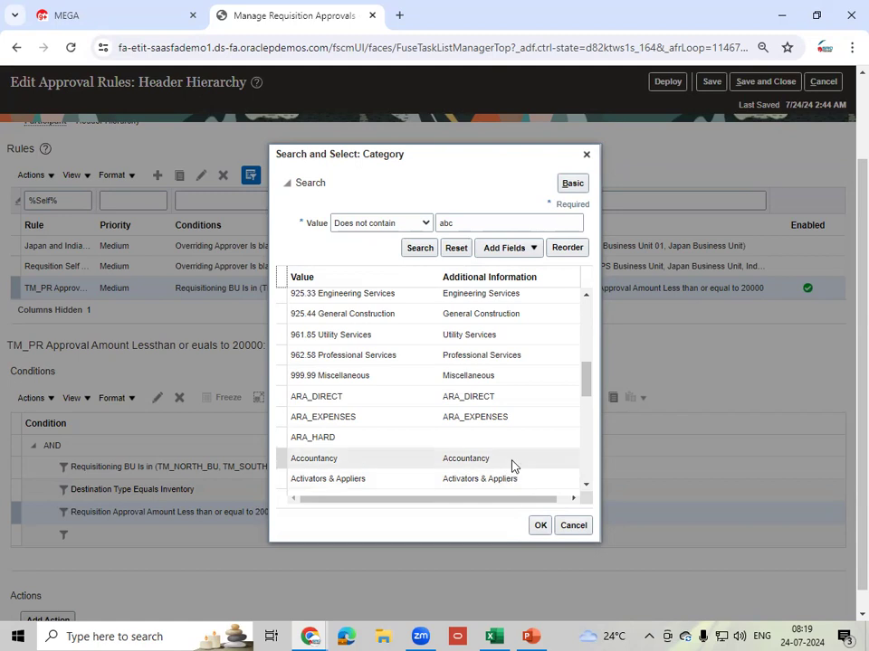
pyautogui.click(538, 526)
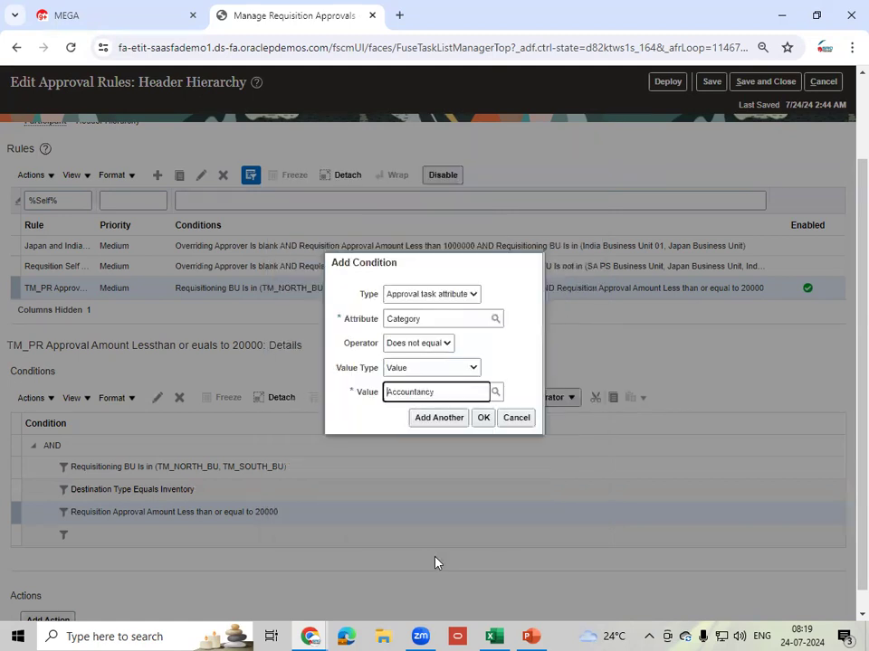
pyautogui.click(482, 418)
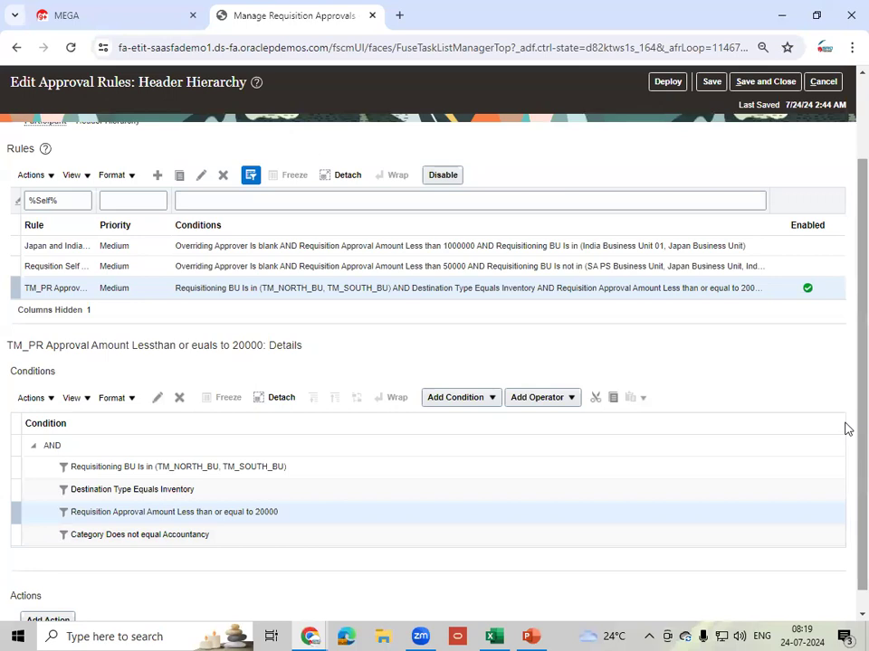
# - Scroll past the four AND conditions toward the Actions section
pyautogui.scroll(-1, 847, 429)
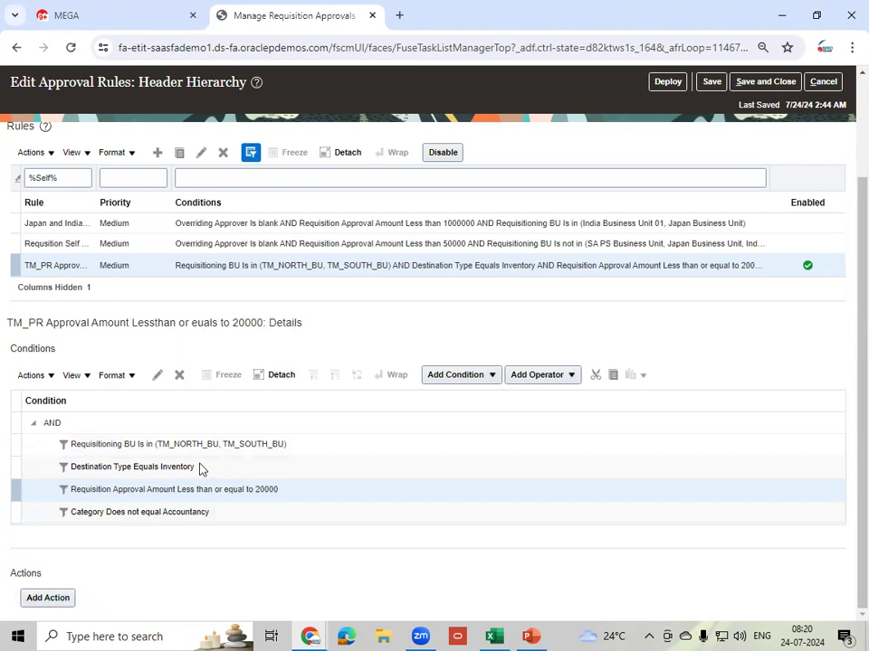
# - Add an Approval required action routed to a Single approver of user type Worker
pyautogui.click(51, 603)
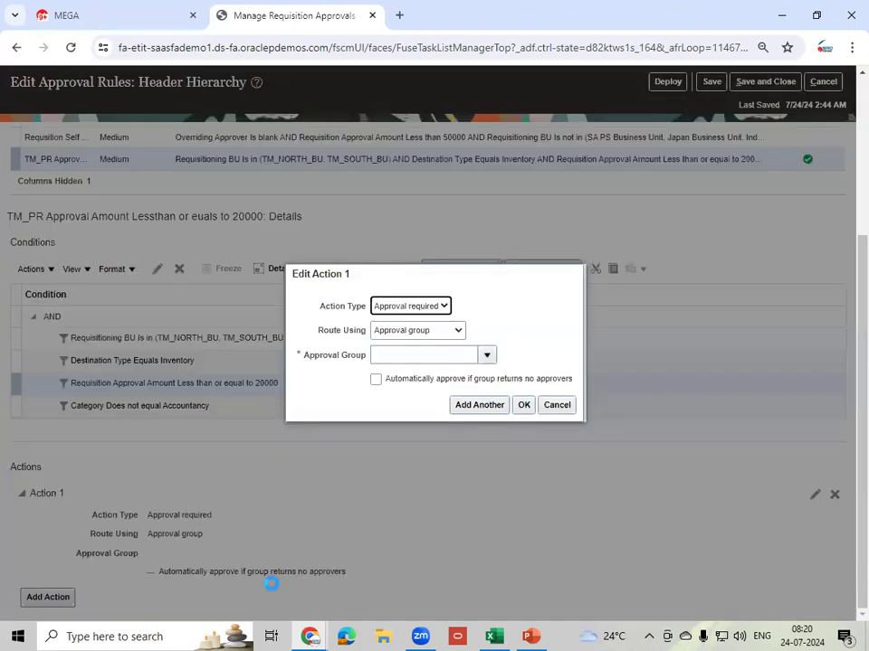
pyautogui.click(433, 307)
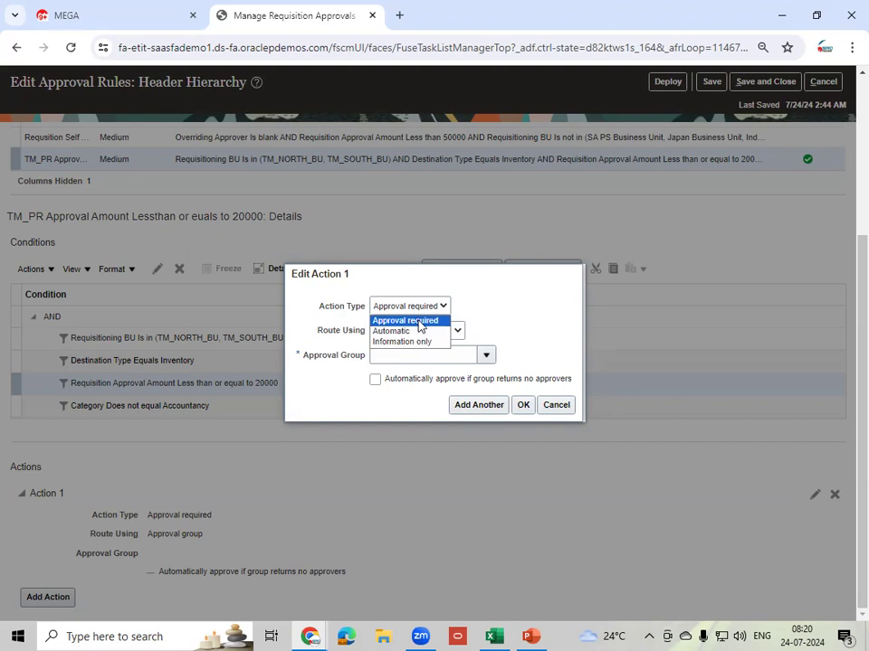
pyautogui.click(419, 323)
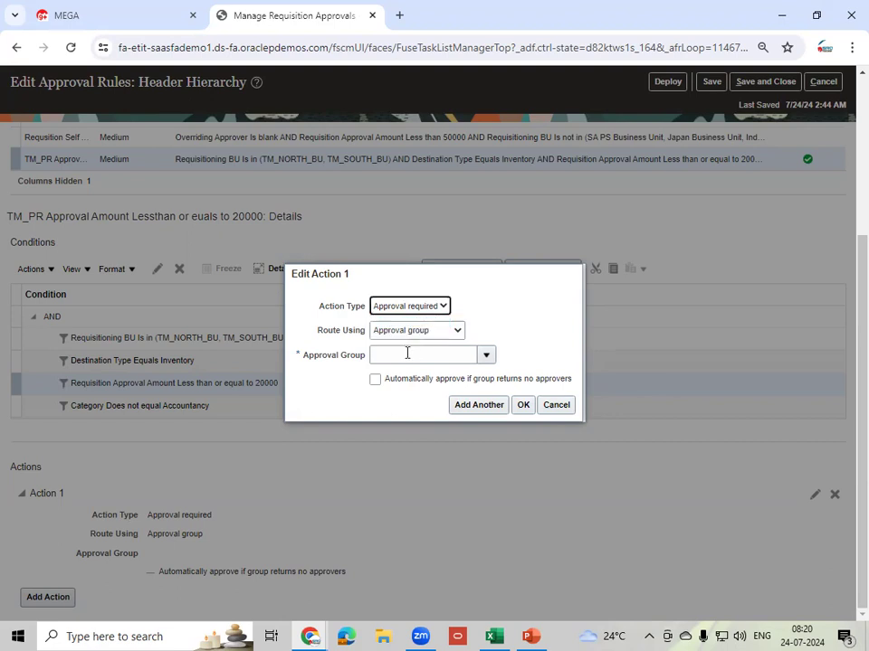
pyautogui.click(435, 335)
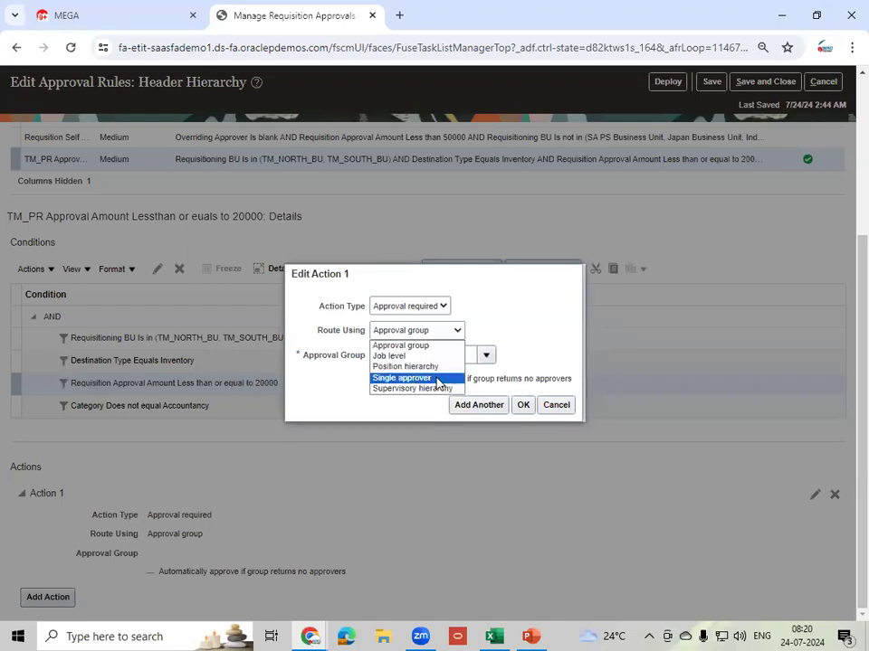
pyautogui.click(439, 378)
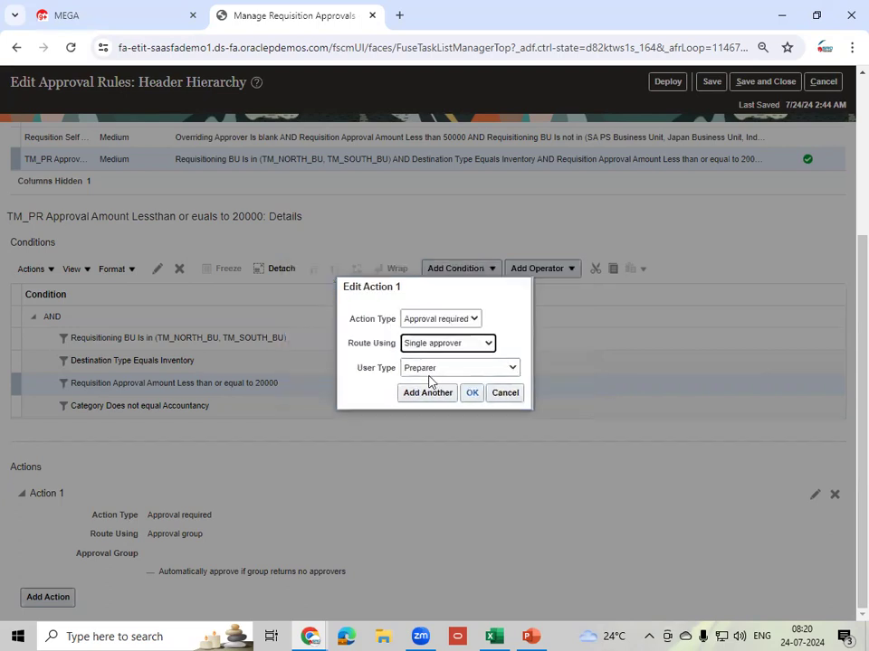
pyautogui.click(481, 373)
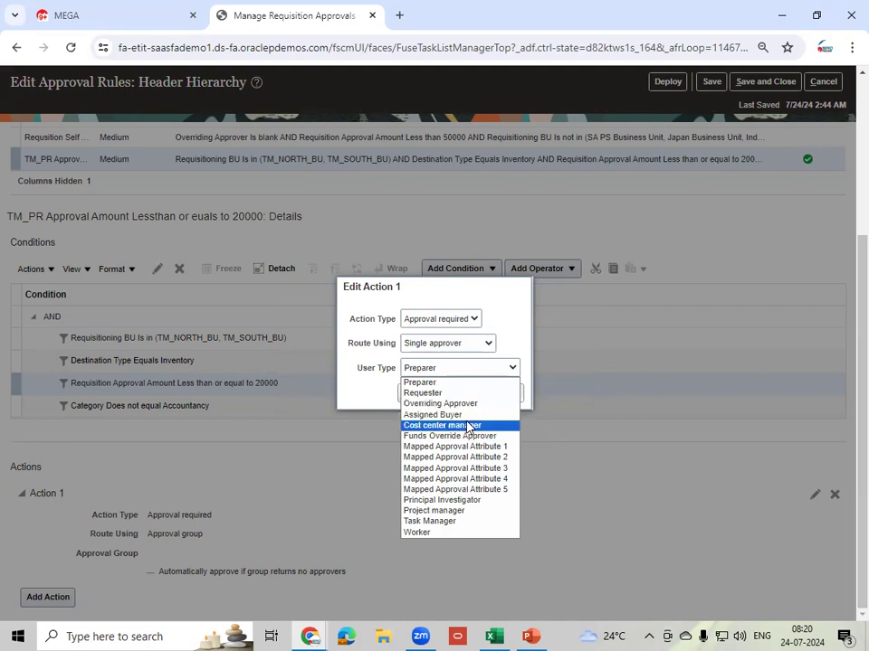
pyautogui.click(442, 533)
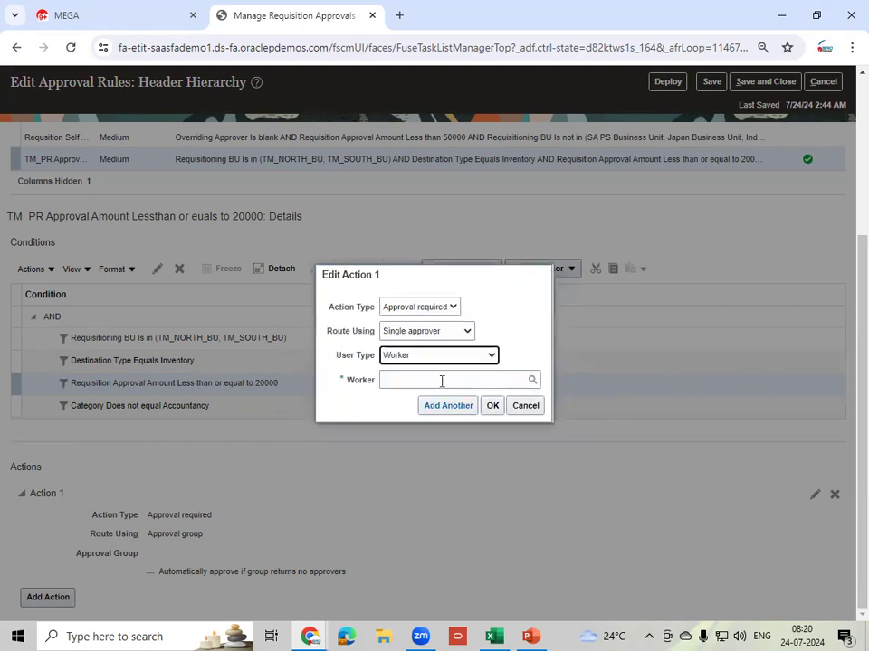
# - Pick the intended employee from the Worker suggestions as single approver and add the action
pyautogui.click(441, 381)
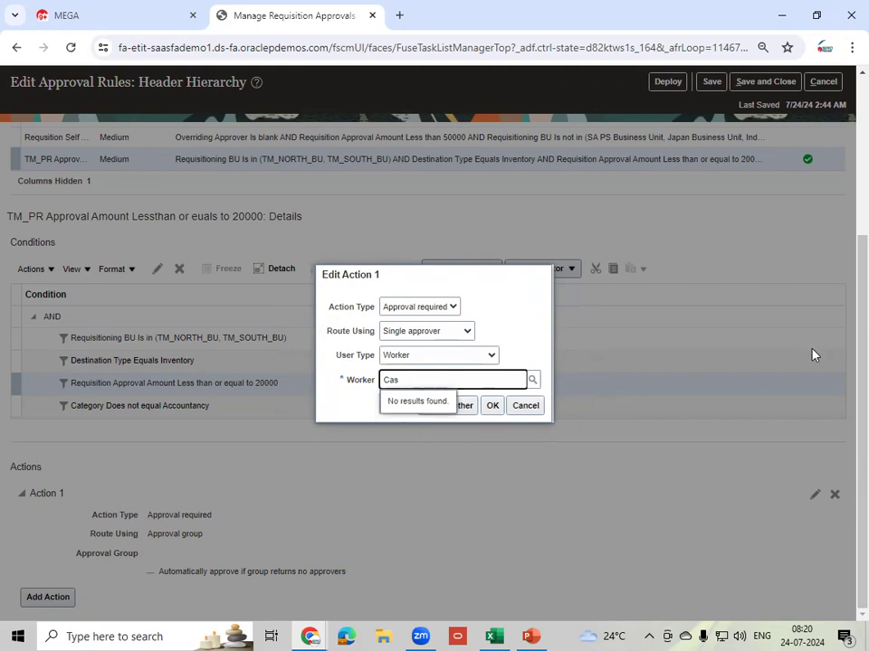
pyautogui.press('BackSpace')
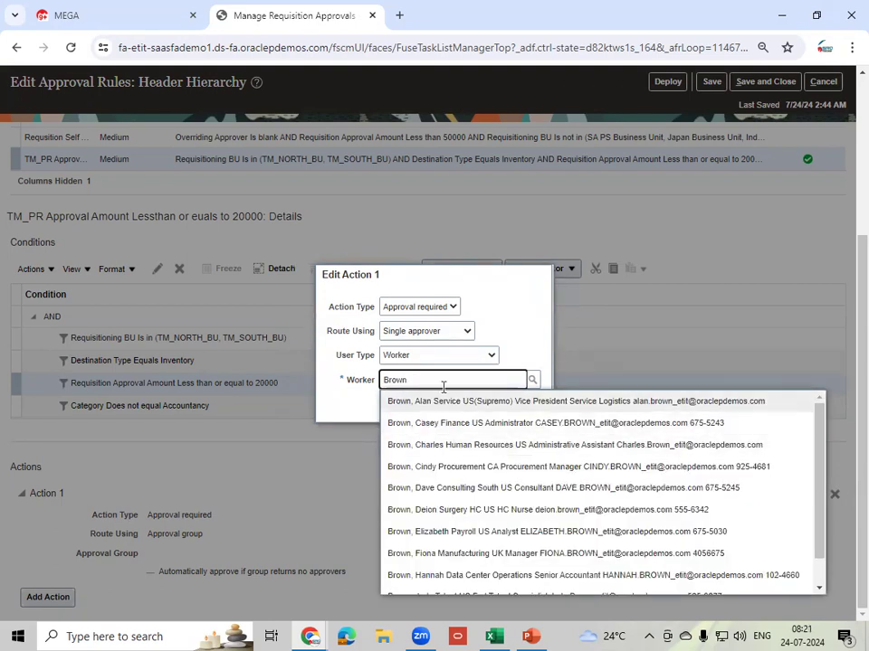
pyautogui.write(', Cas')
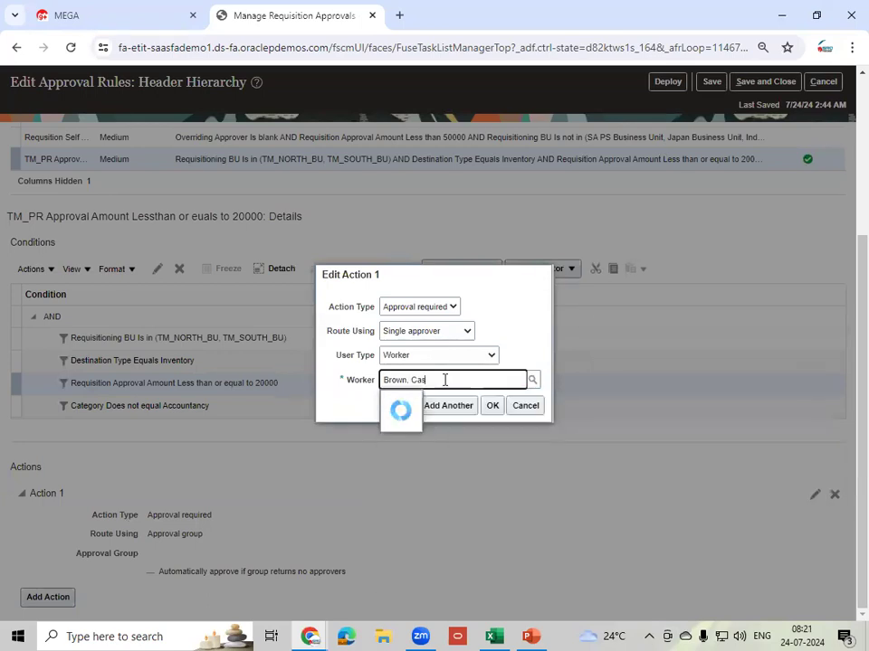
pyautogui.click(433, 405)
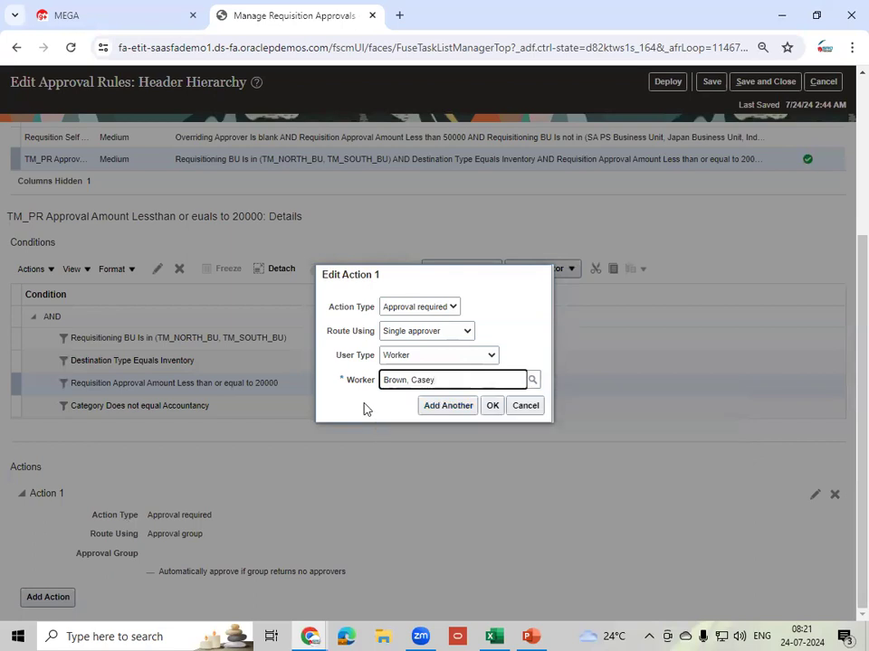
pyautogui.click(492, 406)
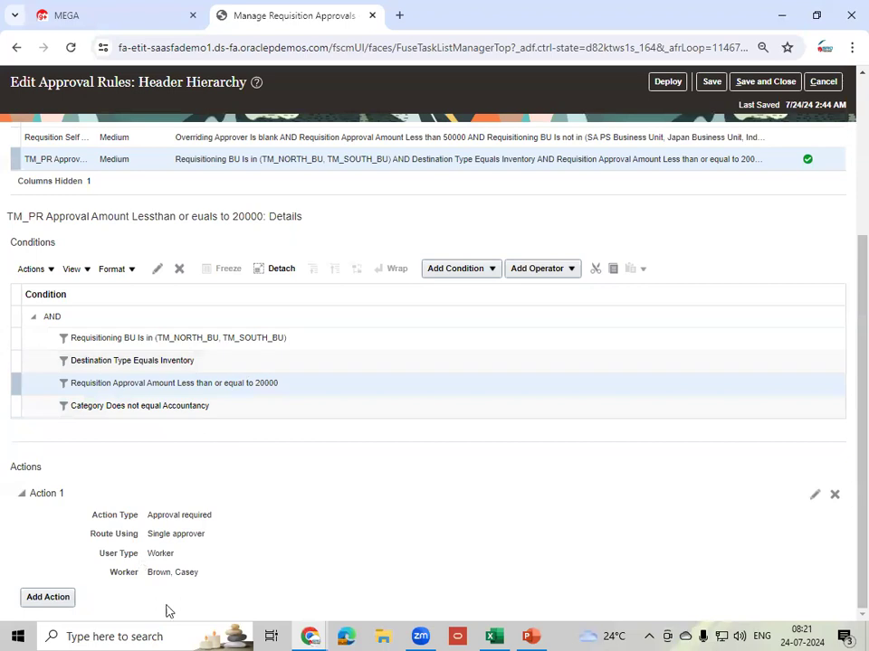
# - Save the TM_PR approval rule changes, then duplicate the TM_PR rule
pyautogui.moveTo(148, 573); pyautogui.dragTo(188, 580)
pyautogui.click(712, 82)
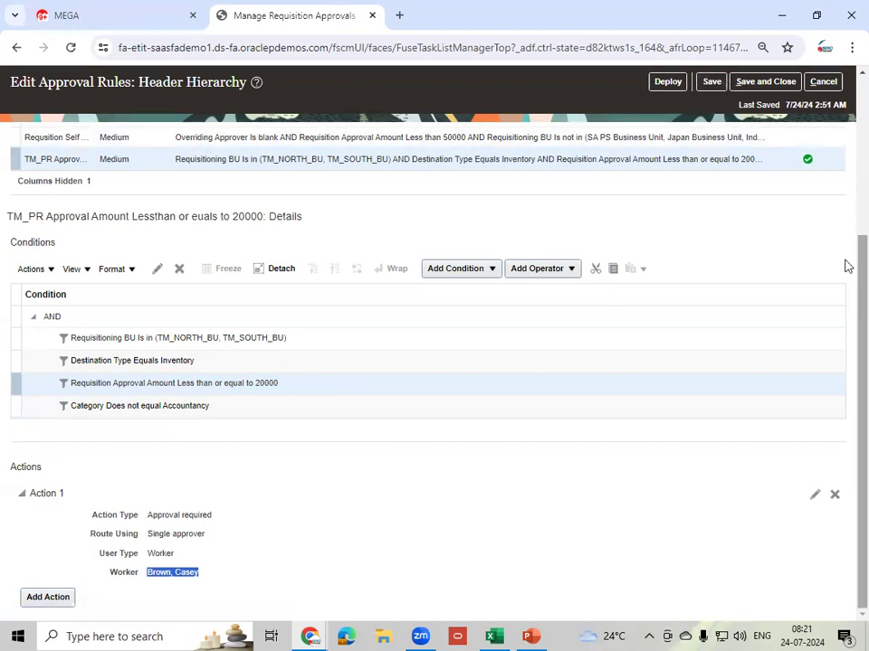
pyautogui.moveTo(858, 267); pyautogui.dragTo(846, 168)
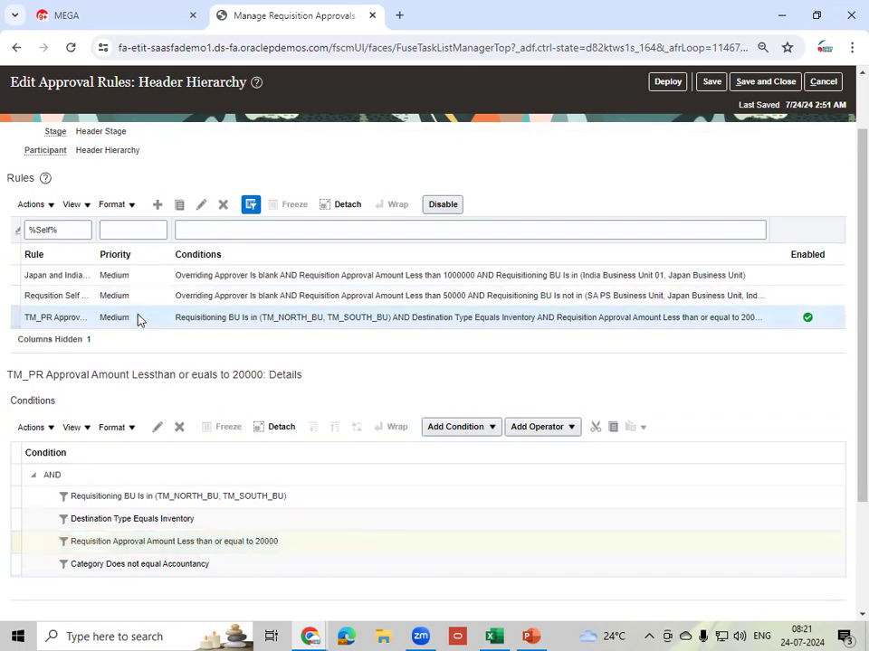
pyautogui.click(178, 211)
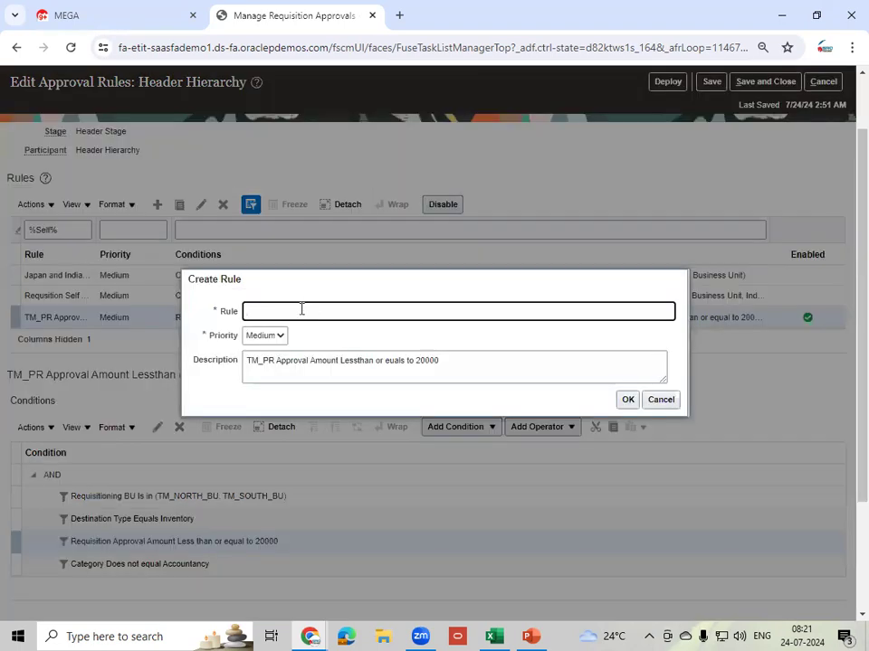
# - Name the copied rule 'TM_PR Approval Amount Morethan 20001' and use that as its description
pyautogui.doubleClick(434, 361)
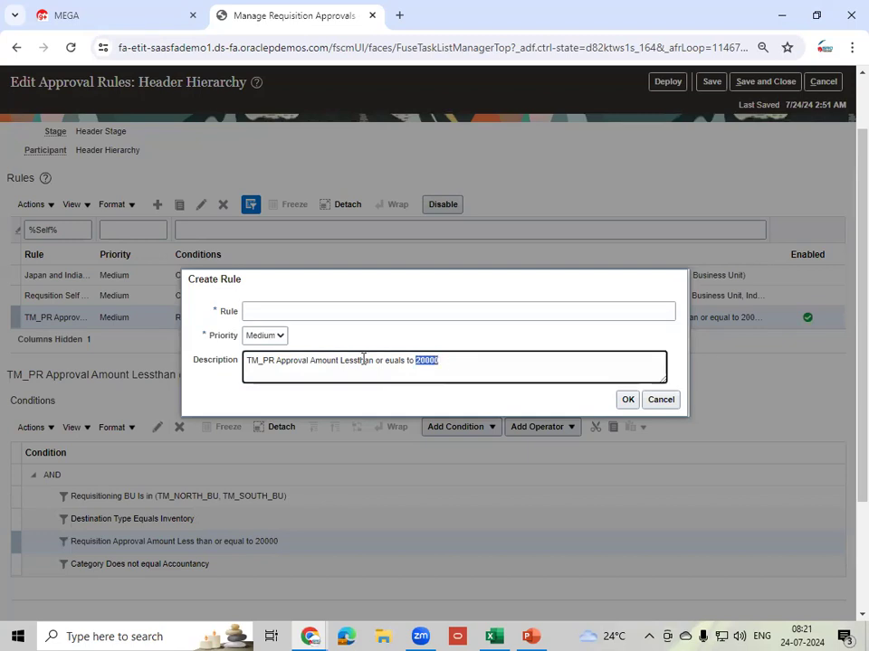
pyautogui.hotkey('ctrl', 'a')
pyautogui.hotkey('ctrl', 'c')
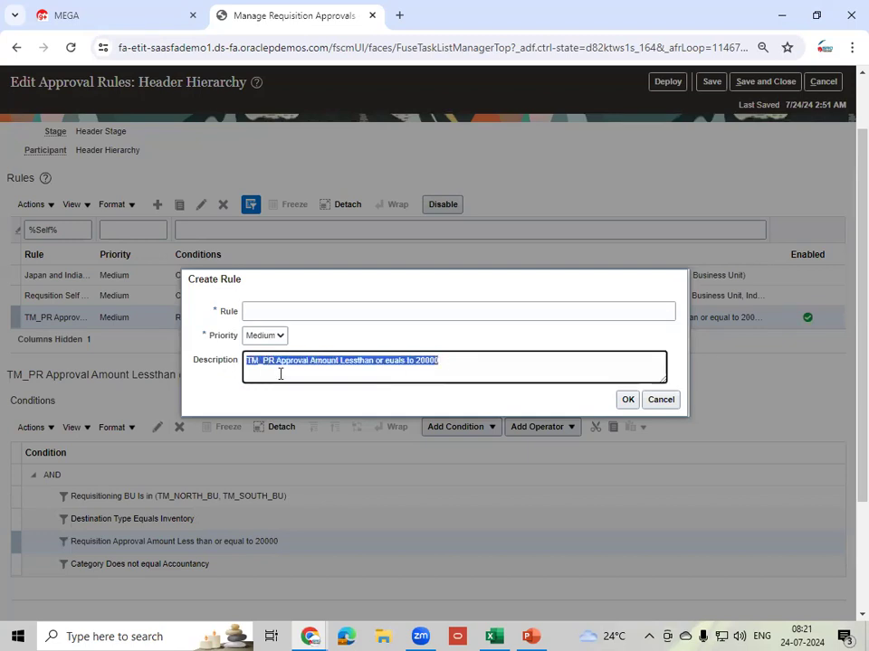
pyautogui.click(304, 307)
pyautogui.hotkey('ctrl', 'v')
pyautogui.doubleClick(354, 311)
pyautogui.write('More')
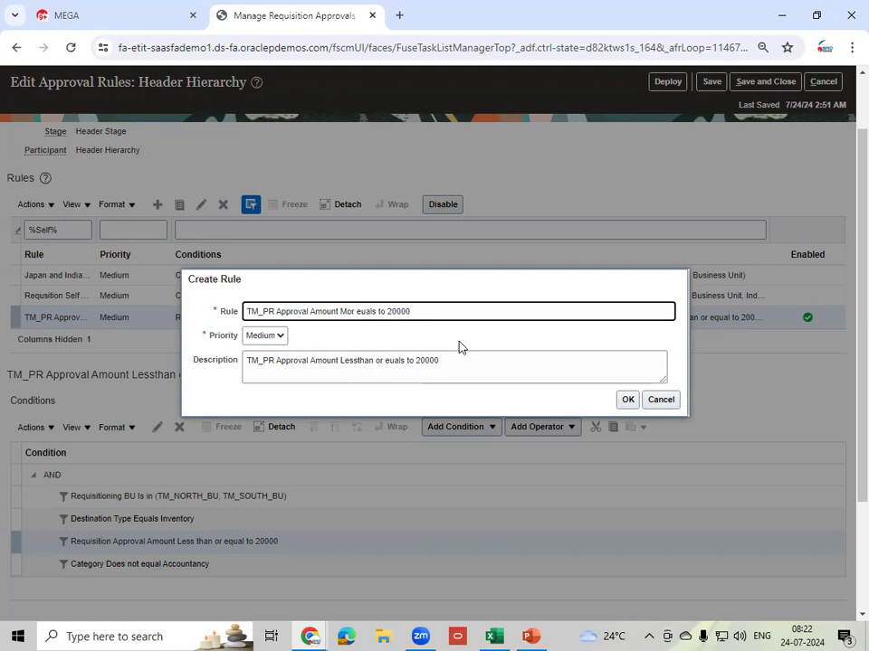
pyautogui.write('than')
pyautogui.doubleClick(413, 311)
pyautogui.press('BackSpace')
pyautogui.press('BackSpace')
pyautogui.press('BackSpace')
pyautogui.press('BackSpace')
pyautogui.press('BackSpace')
pyautogui.press('BackSpace')
pyautogui.press('BackSpace')
pyautogui.press('BackSpace')
pyautogui.press('BackSpace')
pyautogui.press('BackSpace')
pyautogui.press('BackSpace')
pyautogui.press('BackSpace')
pyautogui.tripleClick(434, 311)
pyautogui.hotkey('ctrl', 'c')
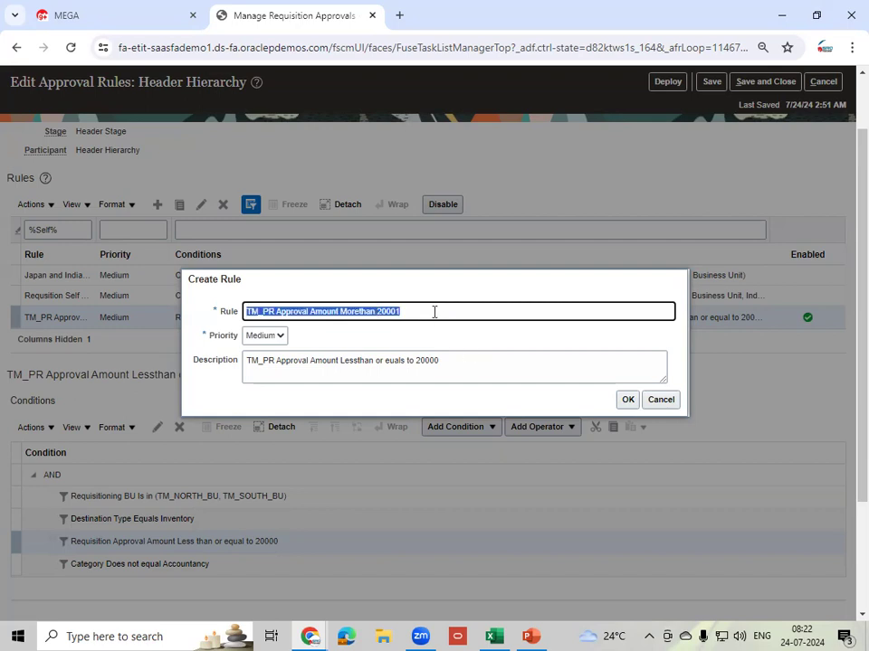
pyautogui.tripleClick(468, 363)
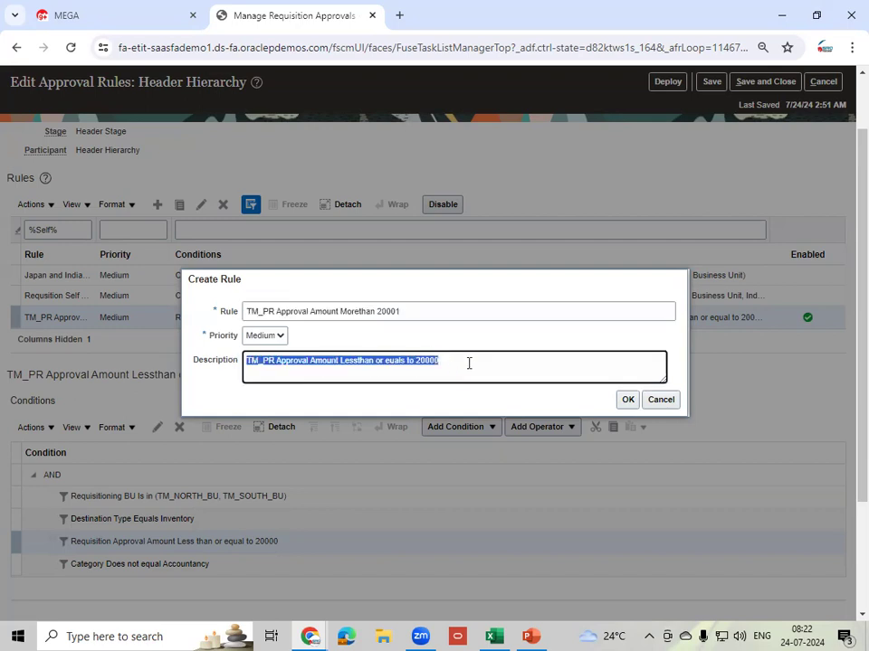
pyautogui.hotkey('ctrl', 'v')
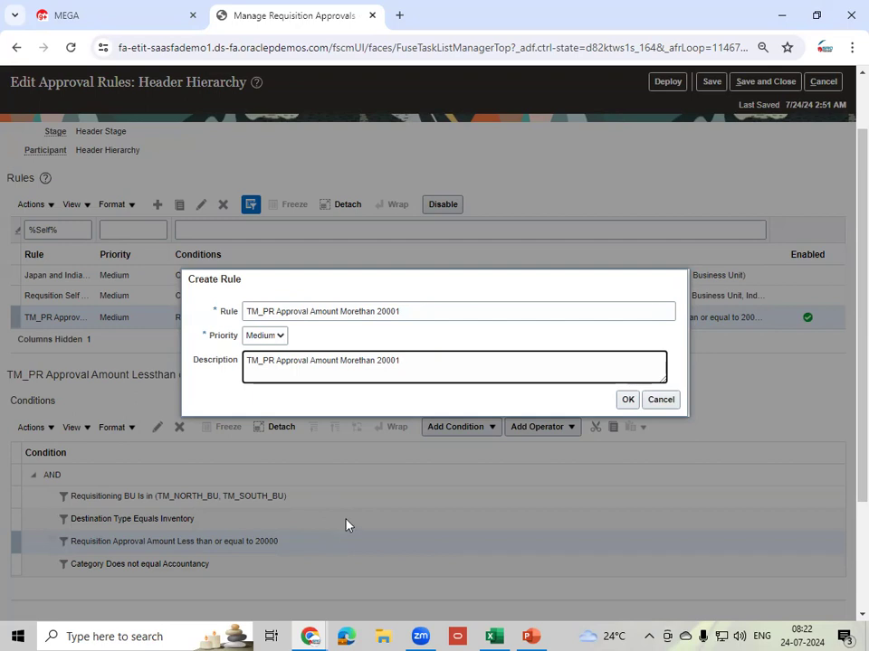
# - Create the copied rule and change its amount condition to Greater than 20,001
pyautogui.click(627, 400)
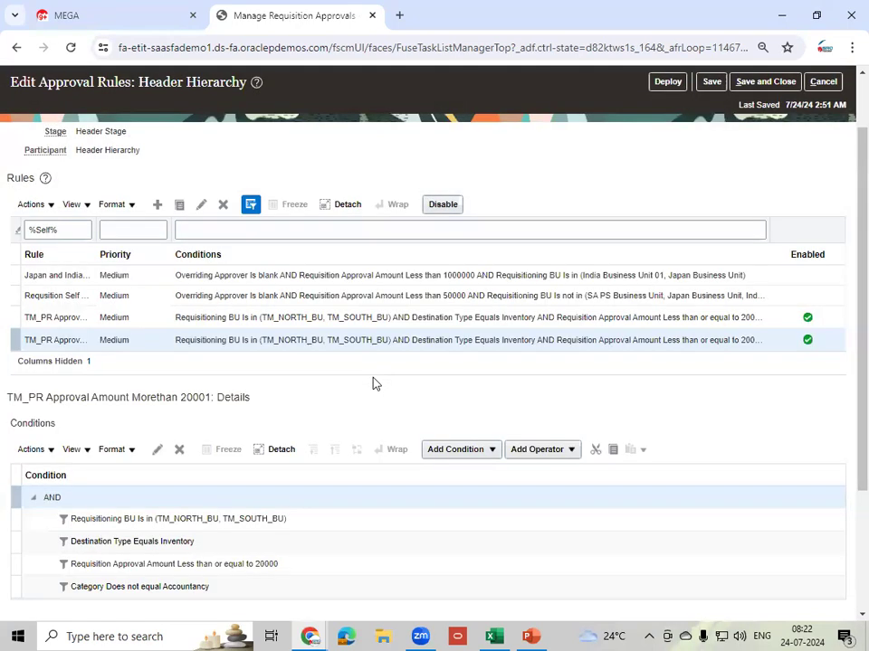
pyautogui.scroll(-3, 847, 416)
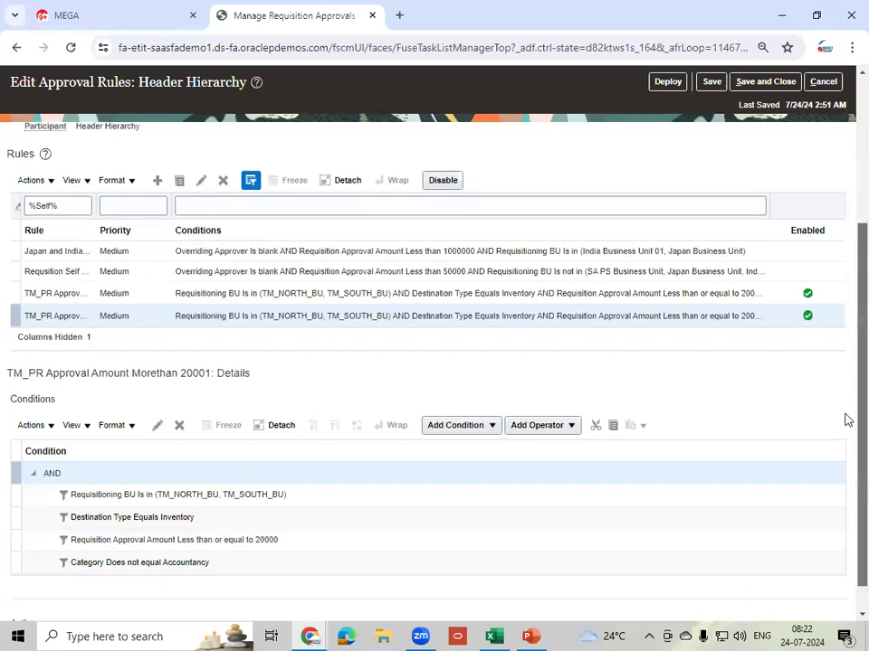
pyautogui.click(299, 381)
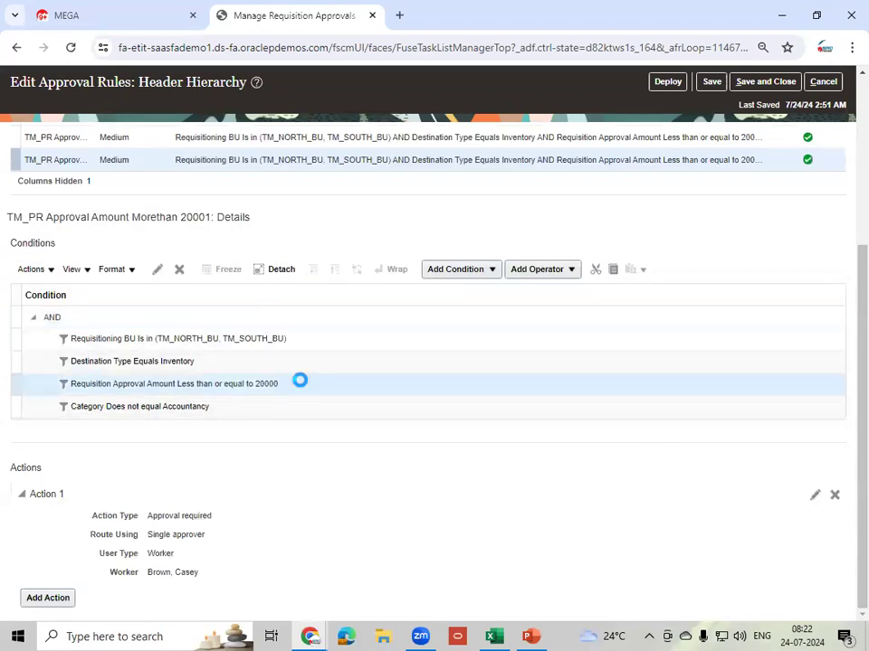
pyautogui.click(158, 270)
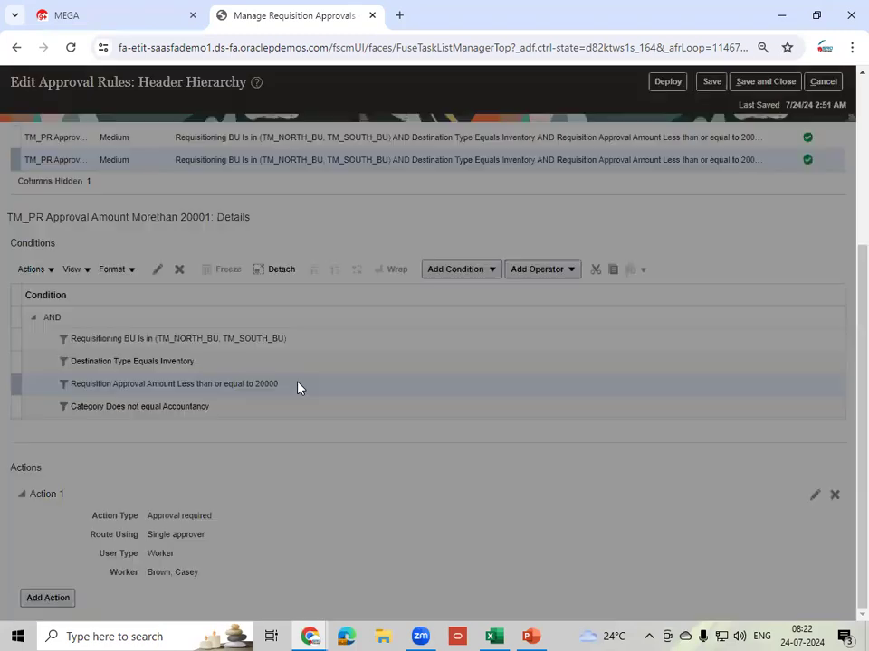
pyautogui.click(460, 343)
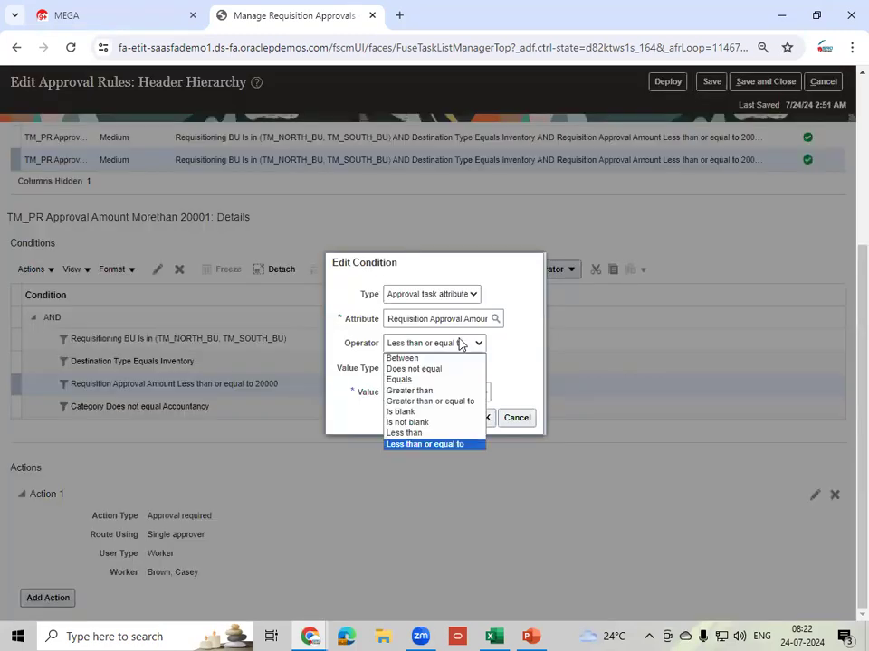
pyautogui.click(414, 391)
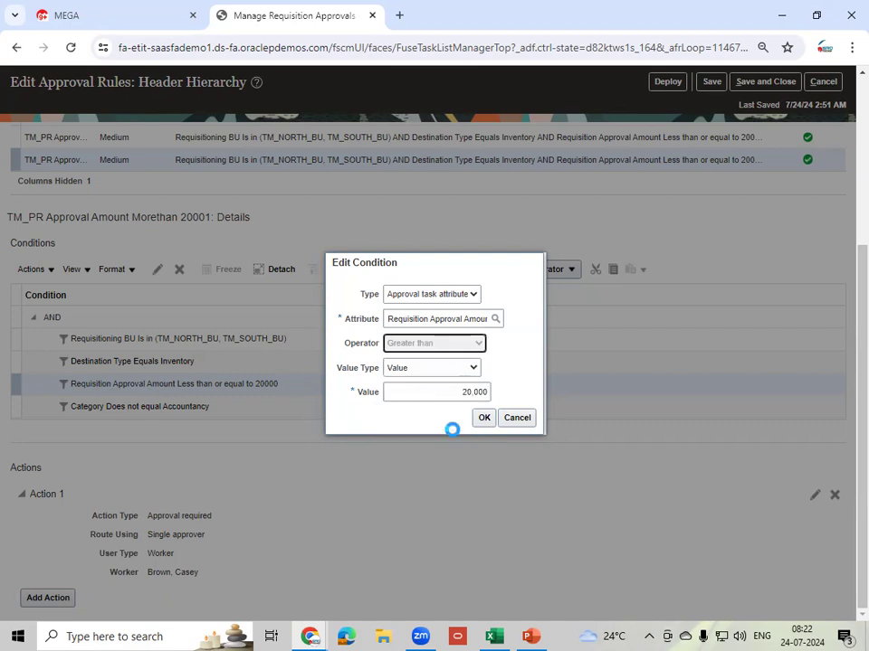
pyautogui.click(450, 392)
pyautogui.write('20,001')
pyautogui.press('Tab')
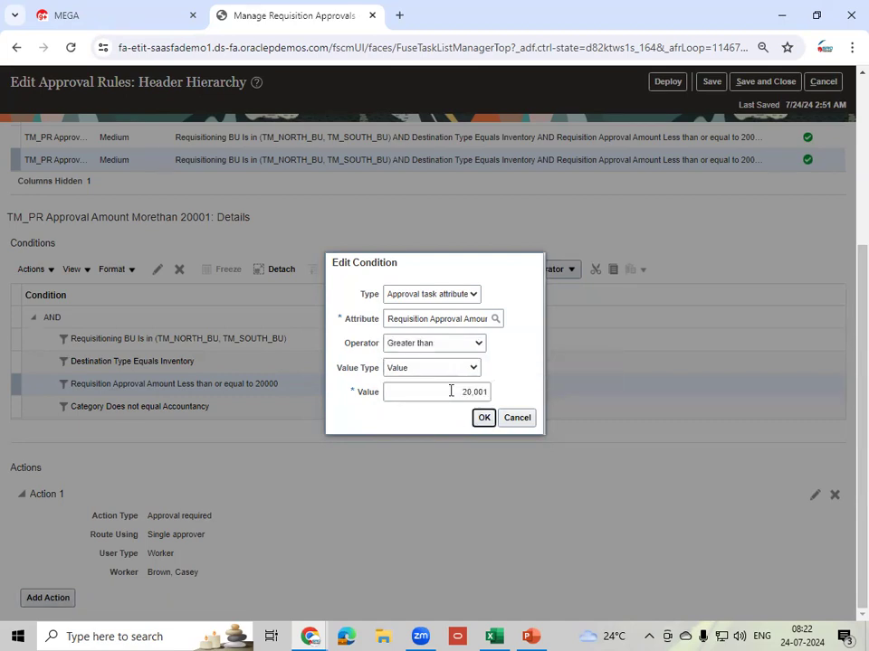
pyautogui.click(488, 419)
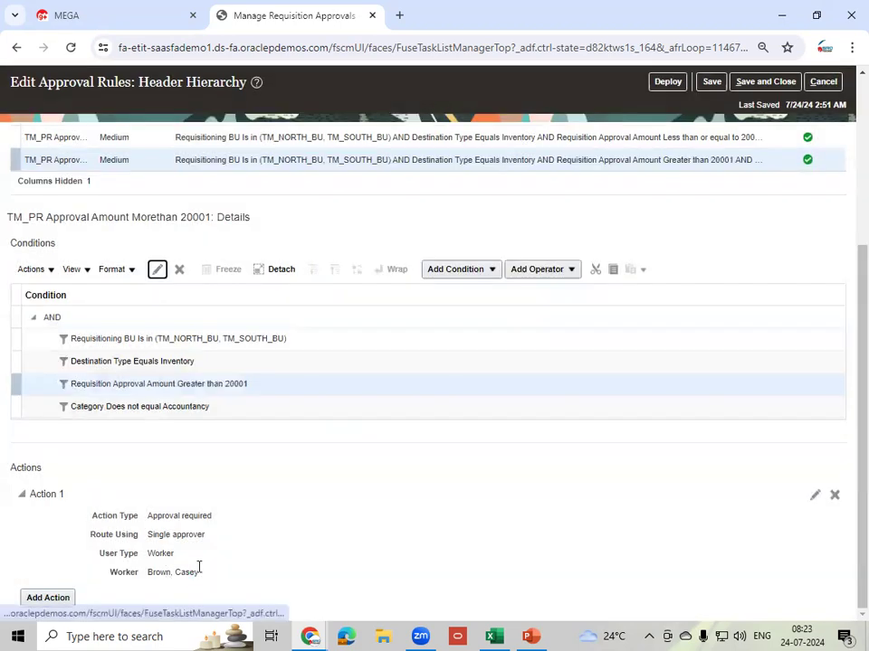
# - Replace Action 1's approver with the new worker found by surname search
pyautogui.click(813, 495)
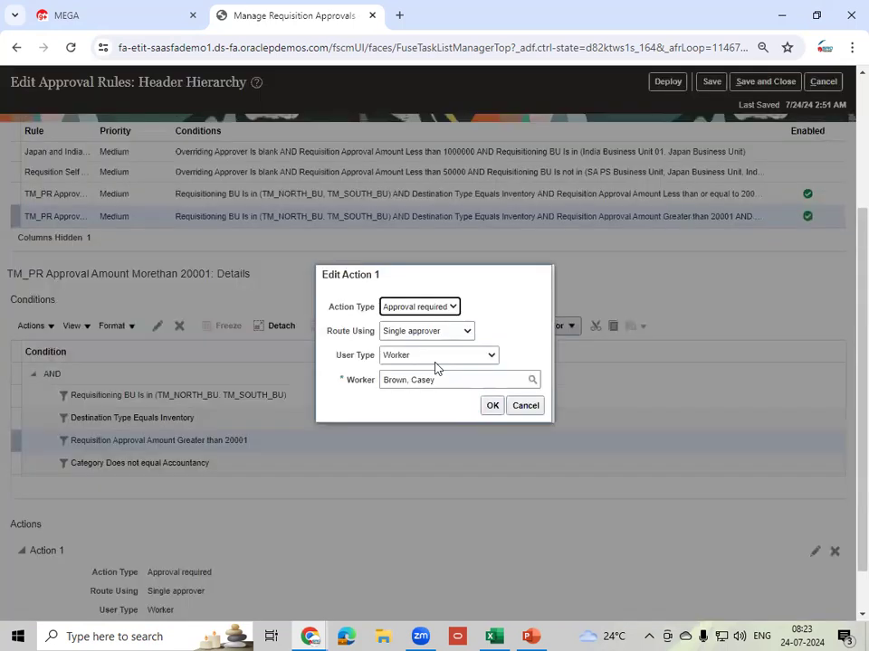
pyautogui.tripleClick(453, 380)
pyautogui.press('BackSpace')
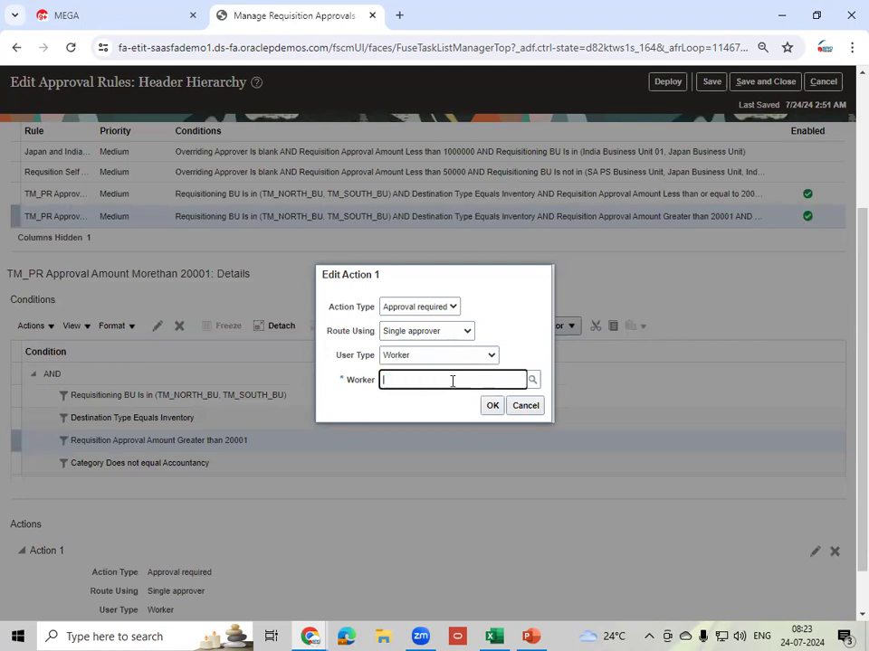
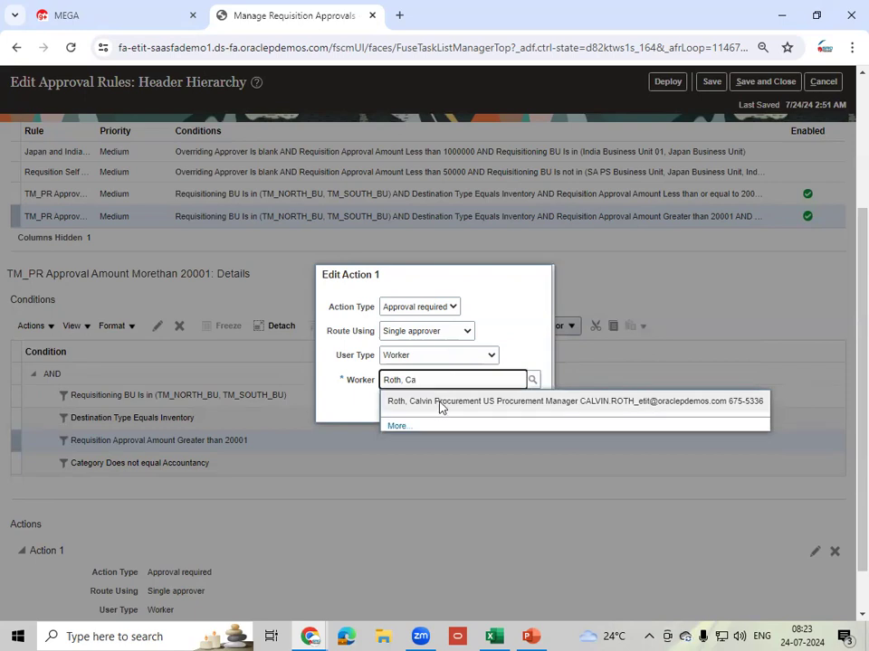
pyautogui.click(440, 405)
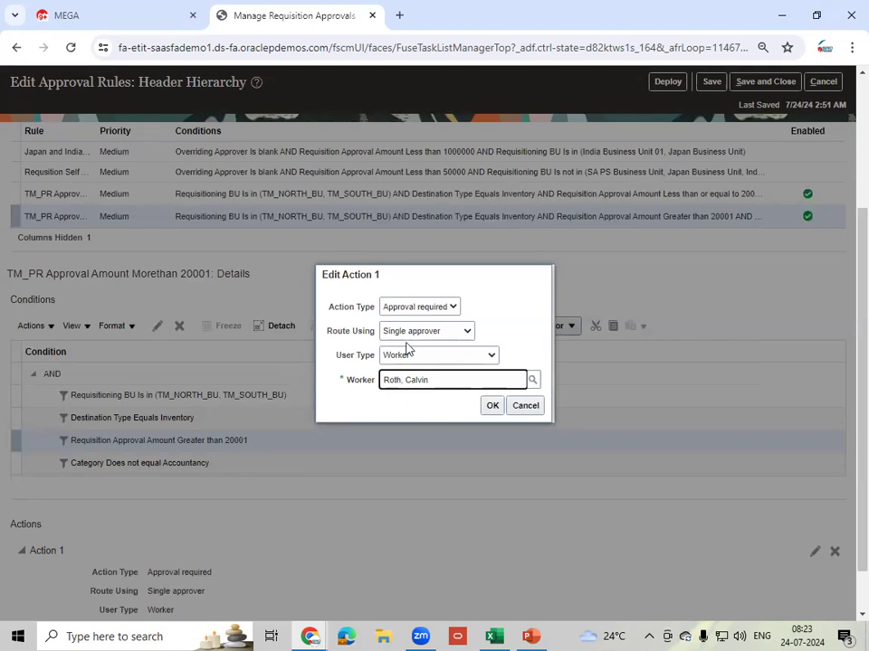
pyautogui.click(494, 408)
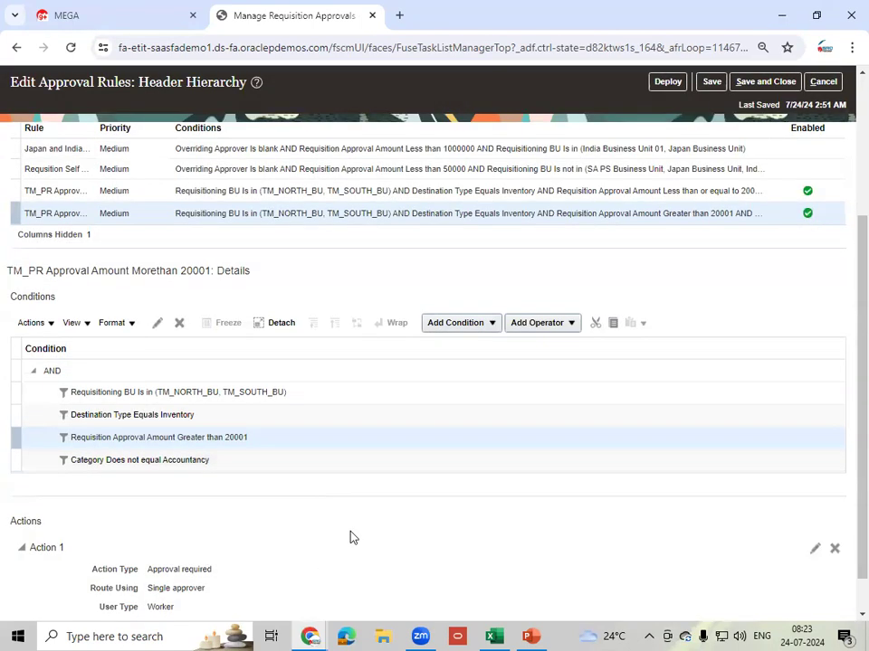
pyautogui.scroll(-2, 351, 538)
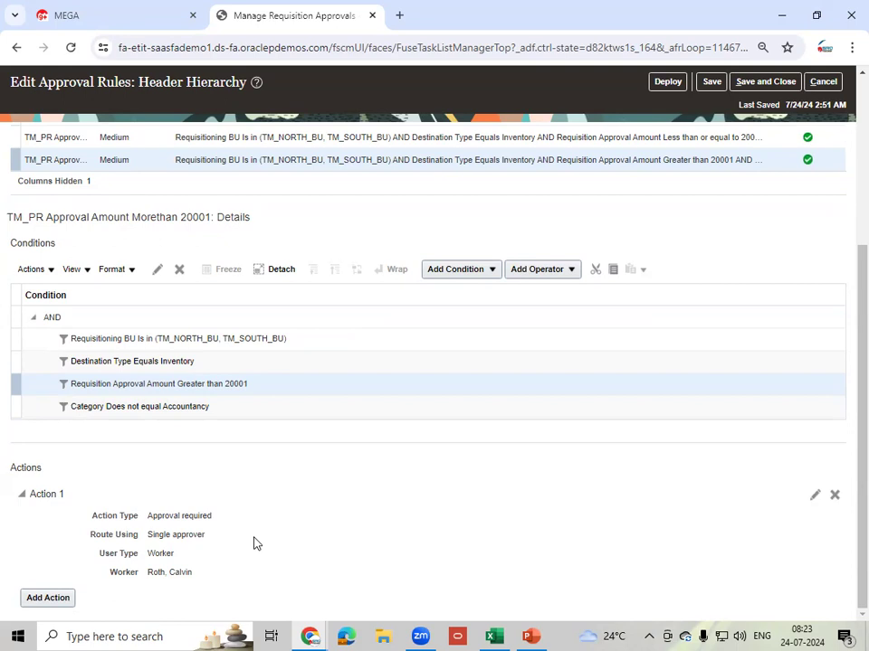
# - Save and deploy the Header Hierarchy rules, confirming the warning, then reopen them for editing
pyautogui.click(709, 86)
pyautogui.click(666, 81)
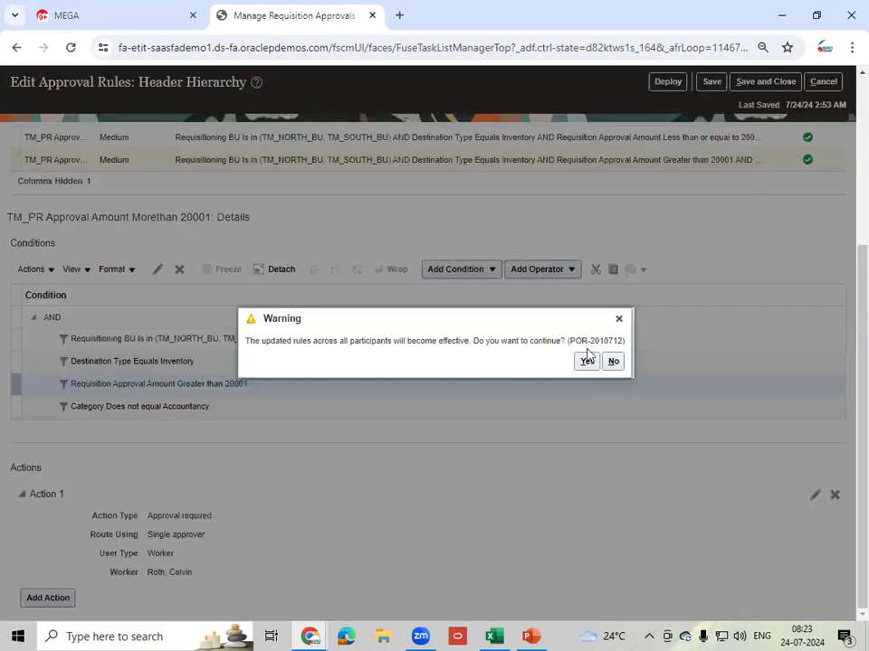
pyautogui.click(587, 362)
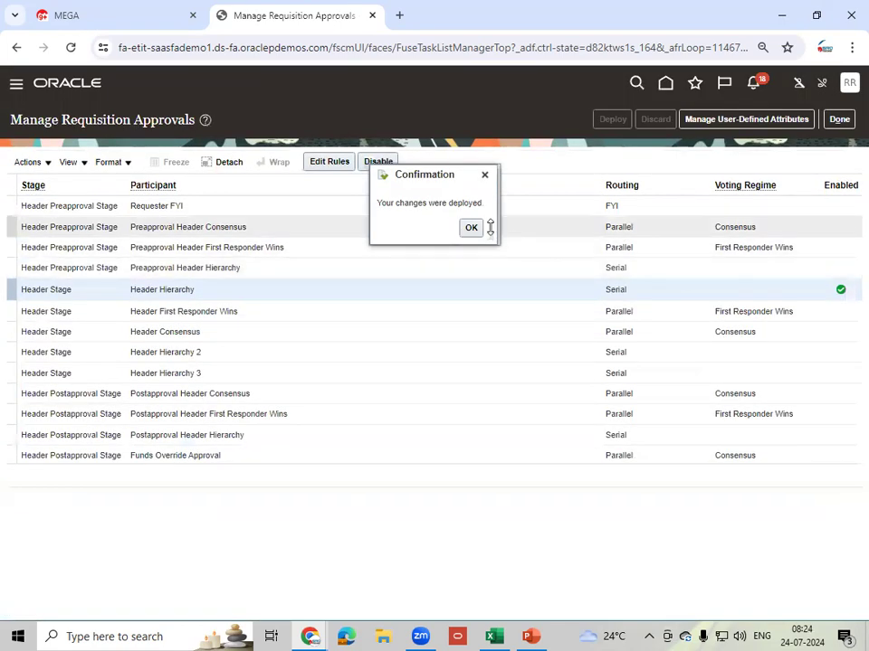
pyautogui.click(471, 227)
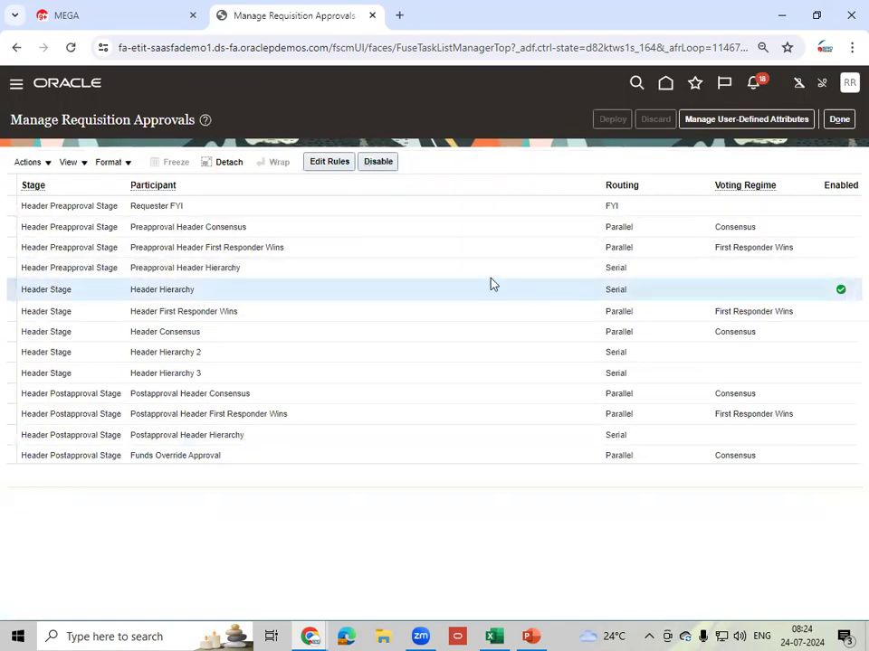
pyautogui.click(328, 164)
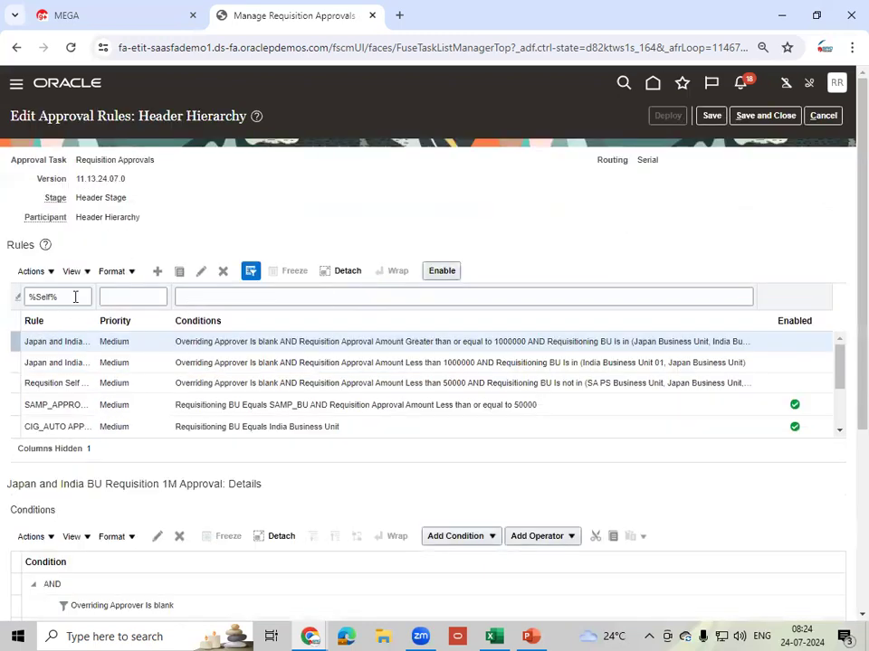
# - Filter rules by 'TM', then save, save and close, and redeploy the rules
pyautogui.tripleClick(75, 297)
pyautogui.write('TM')
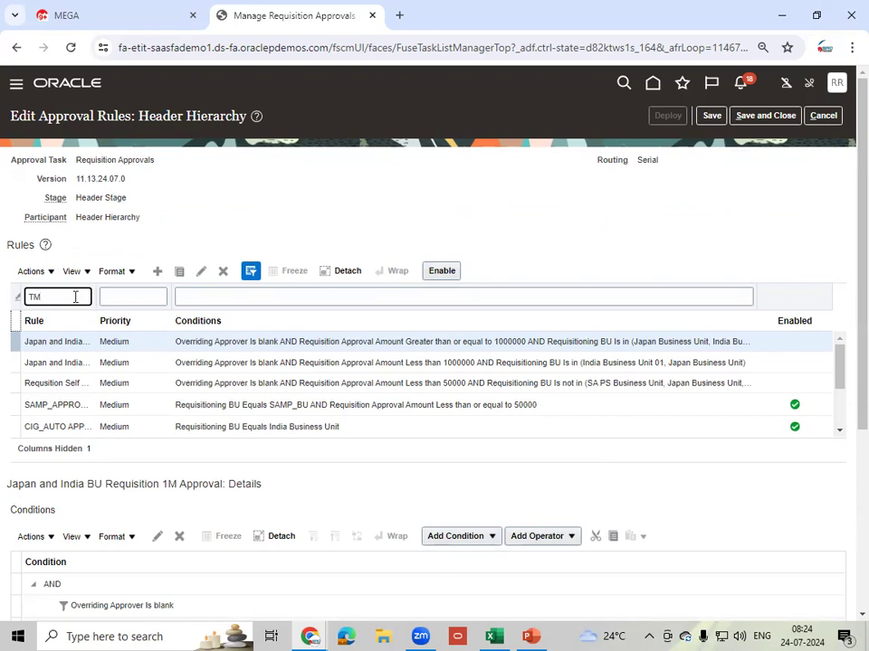
pyautogui.press('Return')
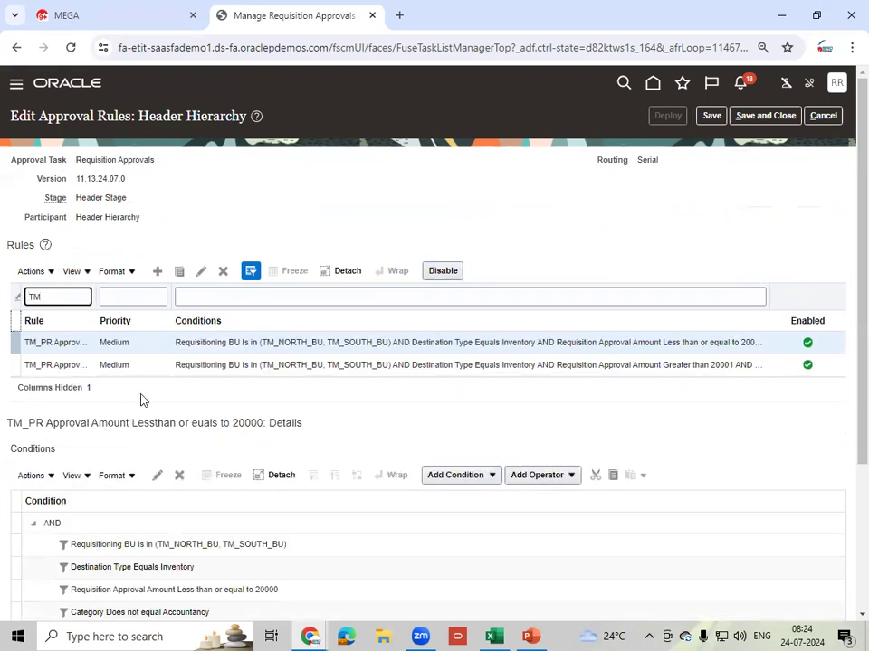
pyautogui.click(711, 116)
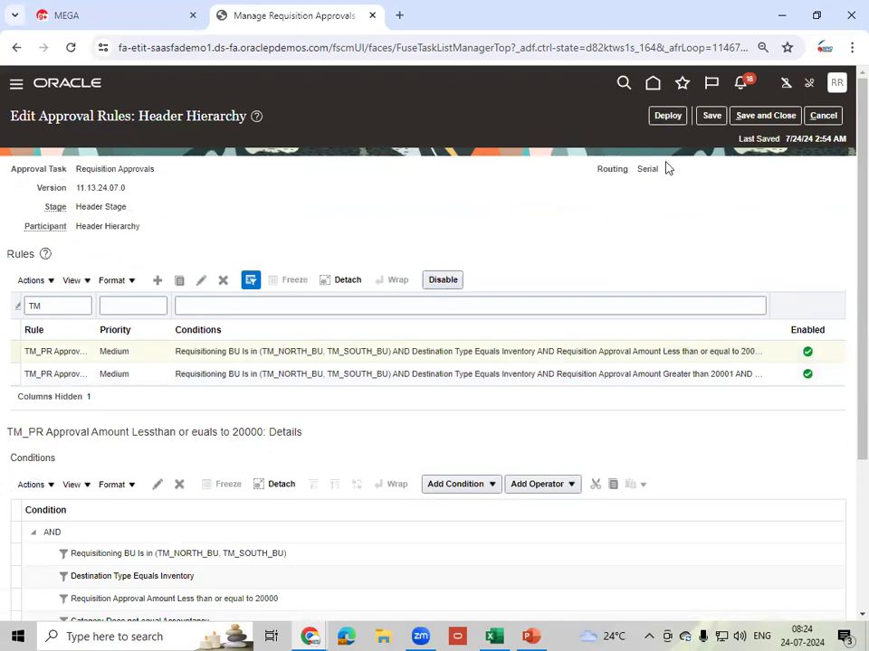
pyautogui.click(766, 117)
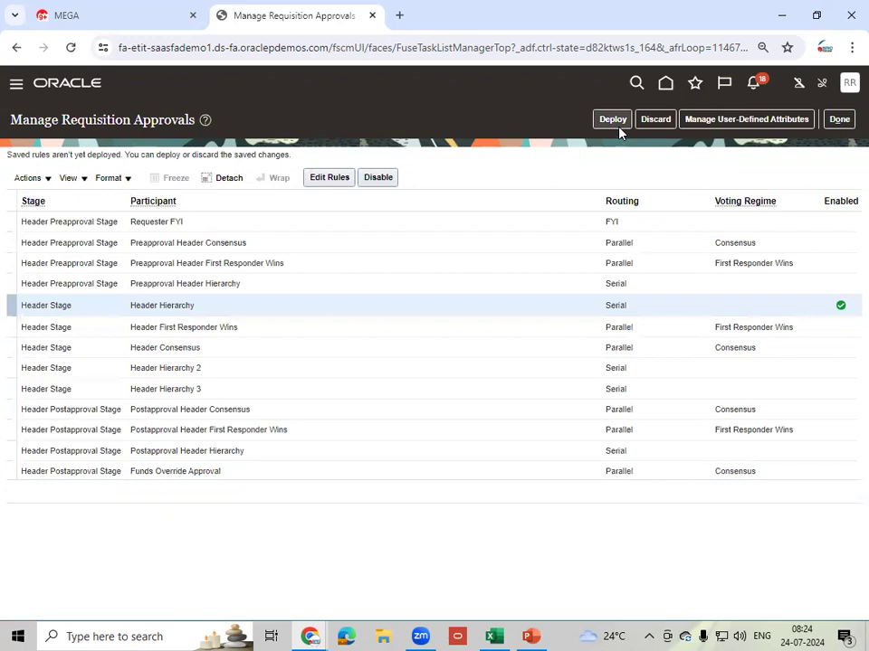
pyautogui.click(615, 120)
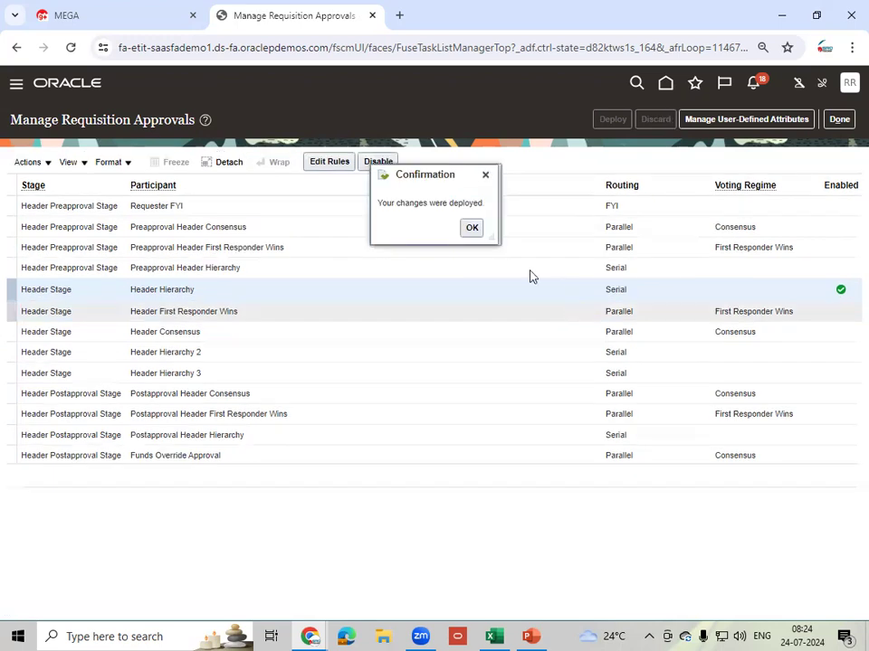
pyautogui.click(472, 229)
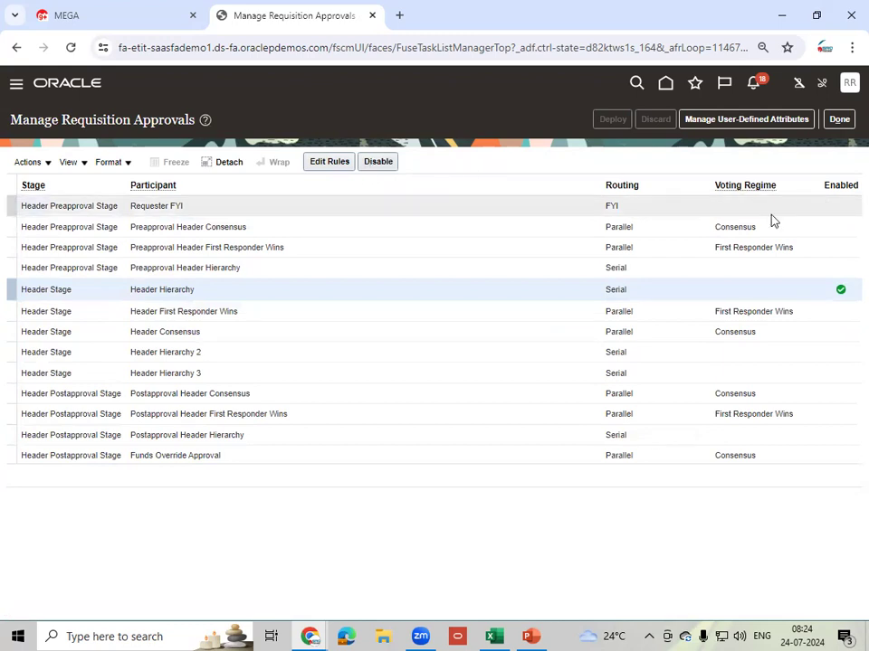
# - Close the approvals setup, switch to the Purchase Requisitions window, and exit Manage Requisitions
pyautogui.click(840, 119)
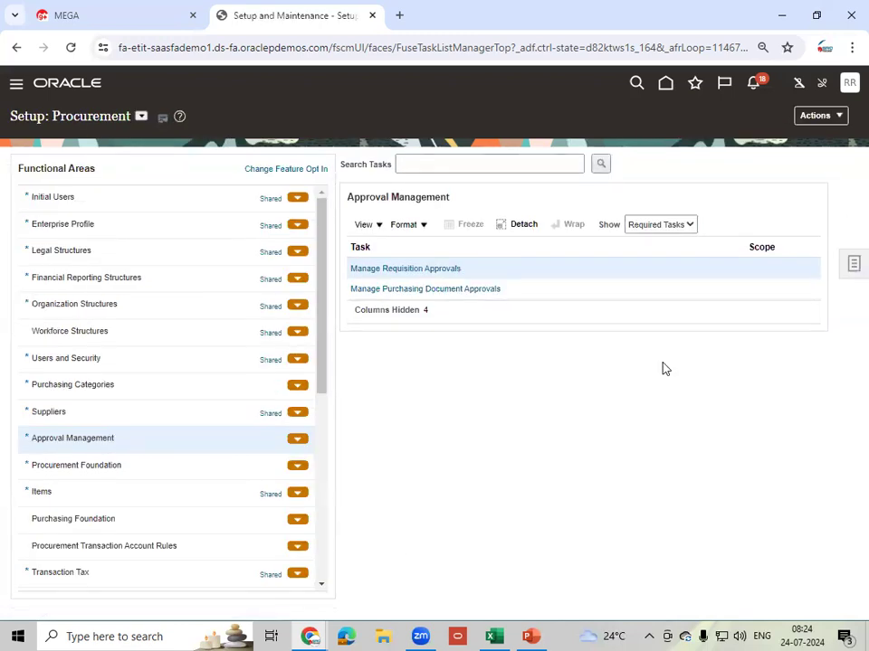
pyautogui.click(310, 636)
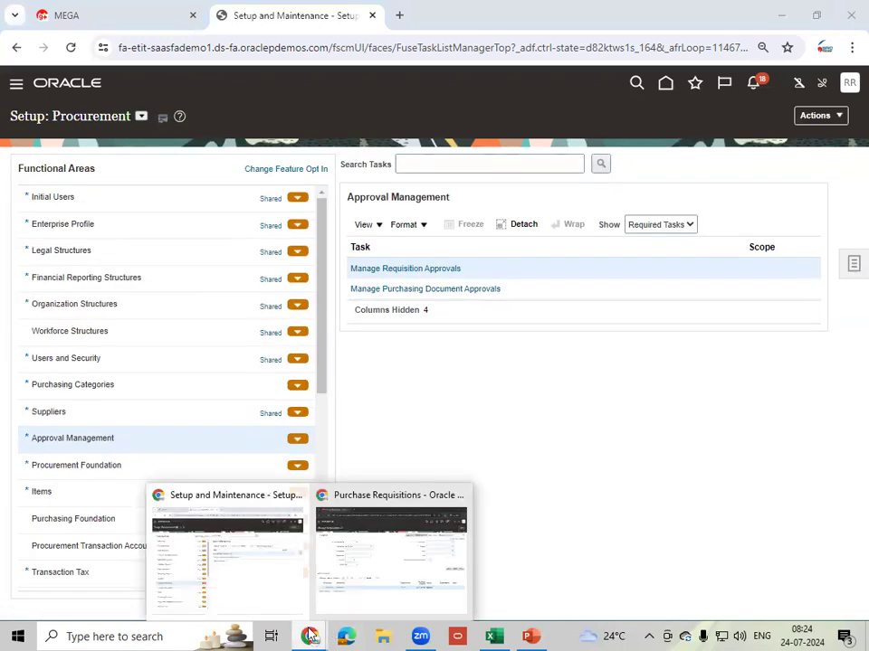
pyautogui.click(416, 574)
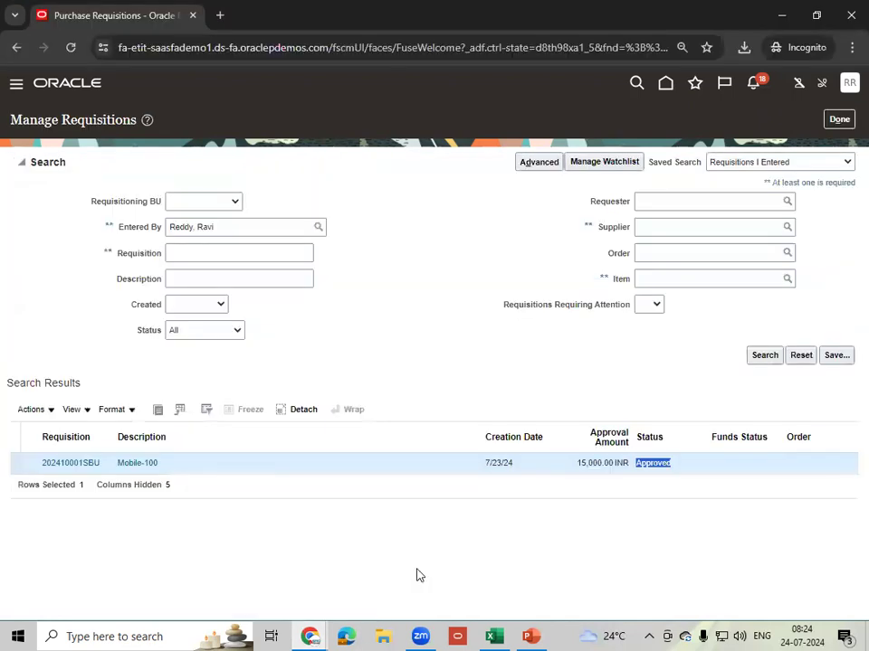
pyautogui.click(840, 120)
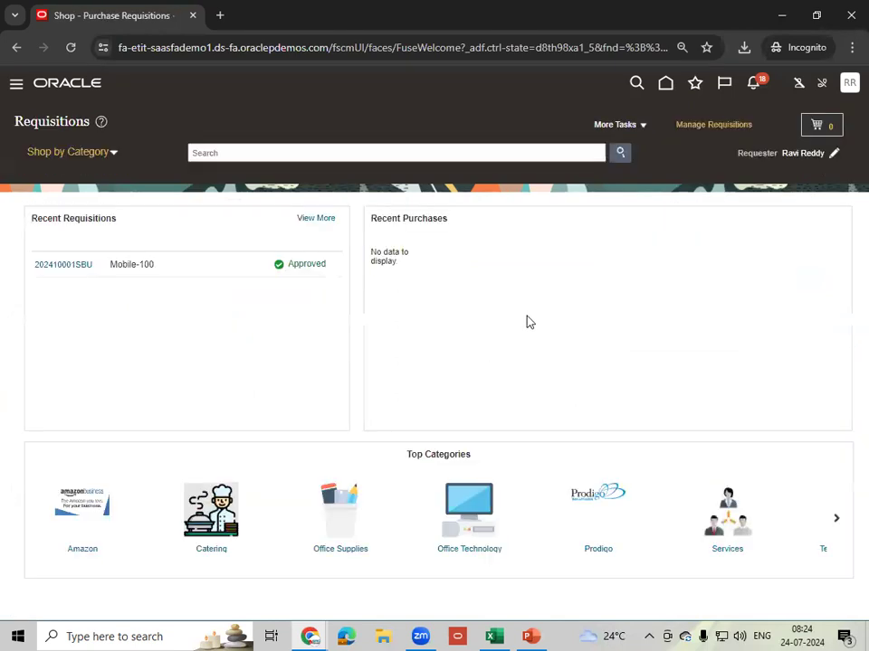
# - Start a new requisition line with the TM_20 HP Engine item
pyautogui.click(642, 127)
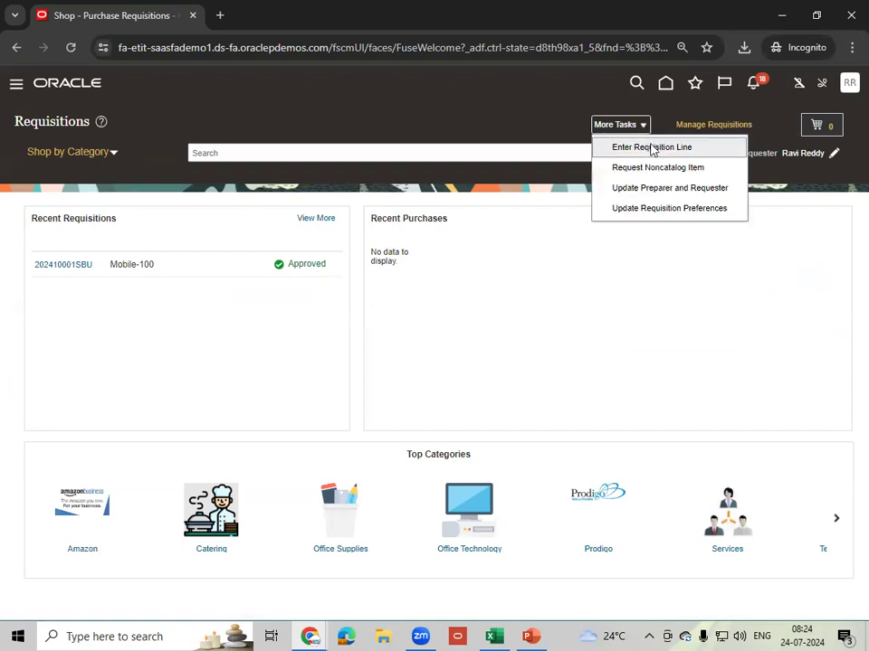
pyautogui.click(652, 148)
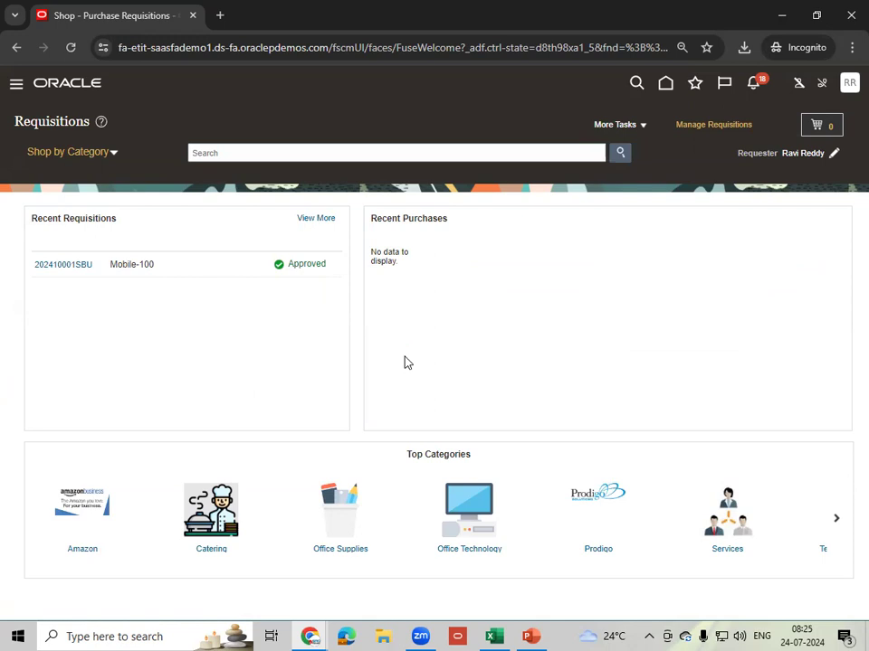
pyautogui.click(217, 200)
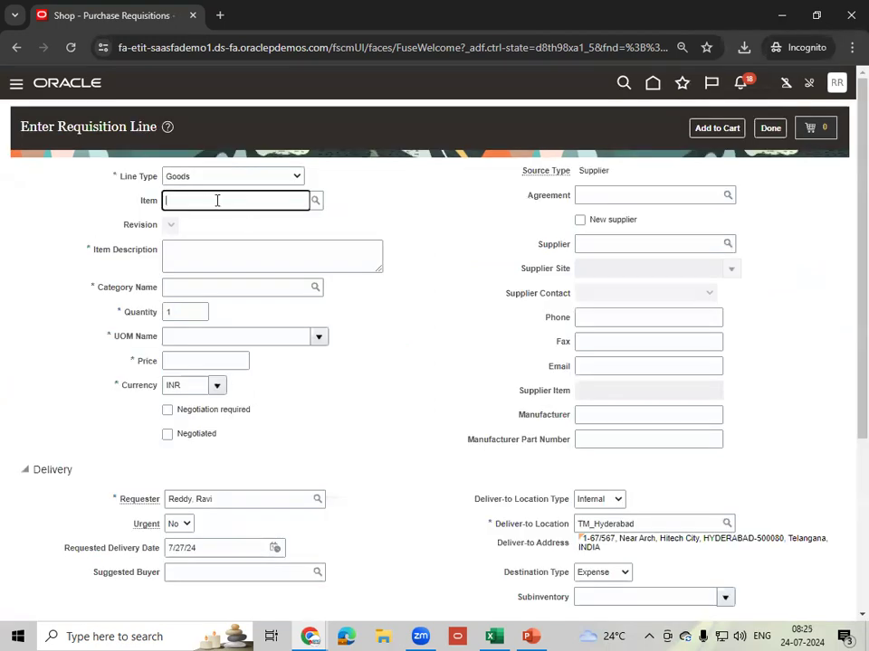
pyautogui.write('TM_')
pyautogui.click(246, 228)
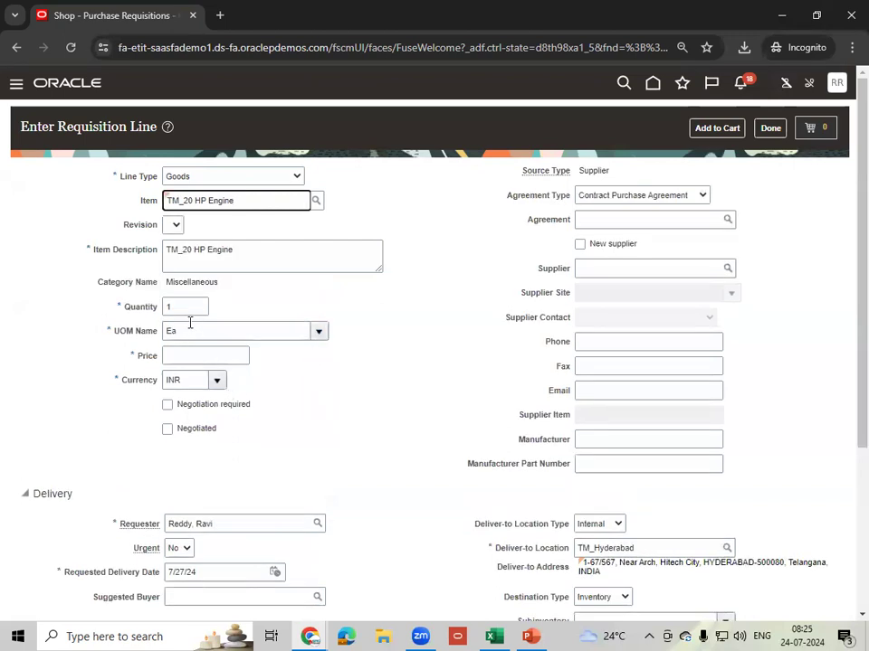
# - Price the line at 15000 and add it to the cart
pyautogui.click(196, 356)
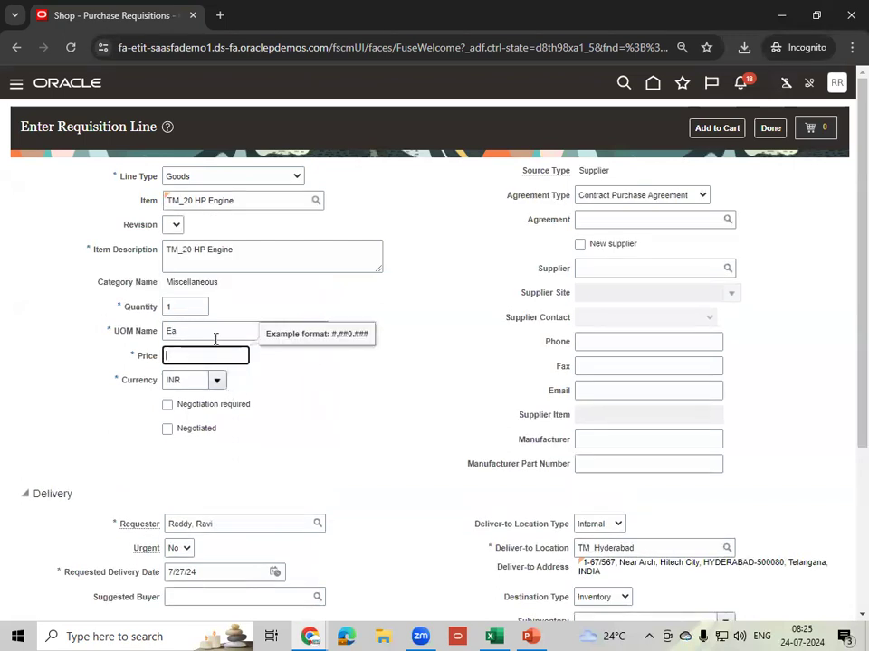
pyautogui.write('15000')
pyautogui.press('Tab')
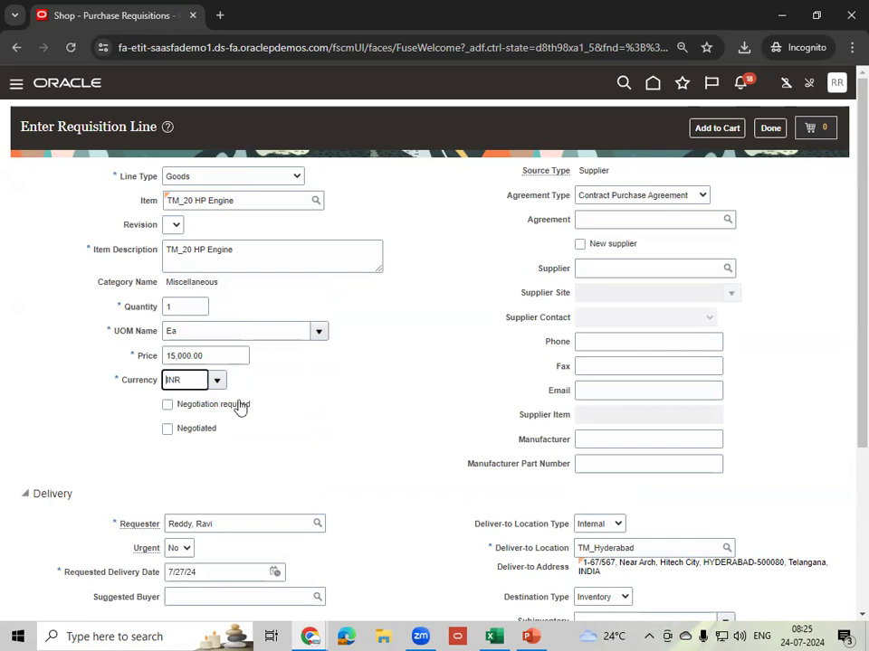
pyautogui.doubleClick(187, 281)
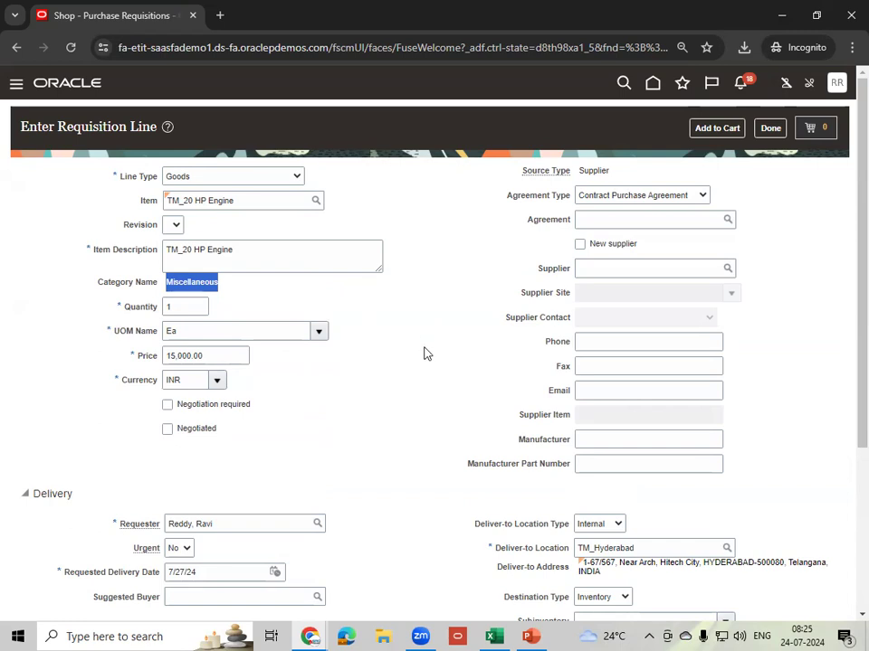
pyautogui.scroll(-1, 425, 353)
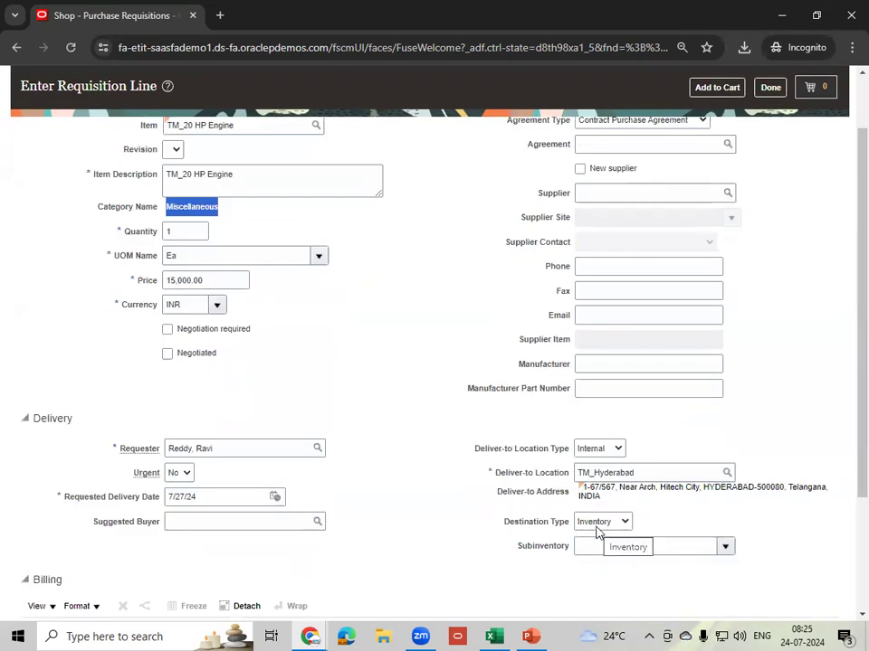
pyautogui.scroll(-2, 409, 467)
pyautogui.scroll(3, 407, 468)
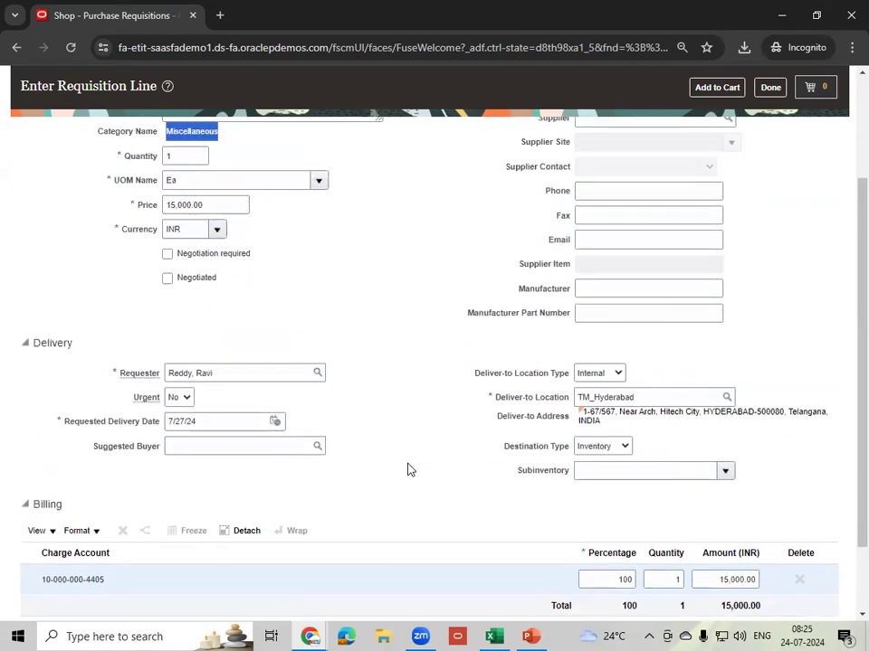
pyautogui.click(716, 127)
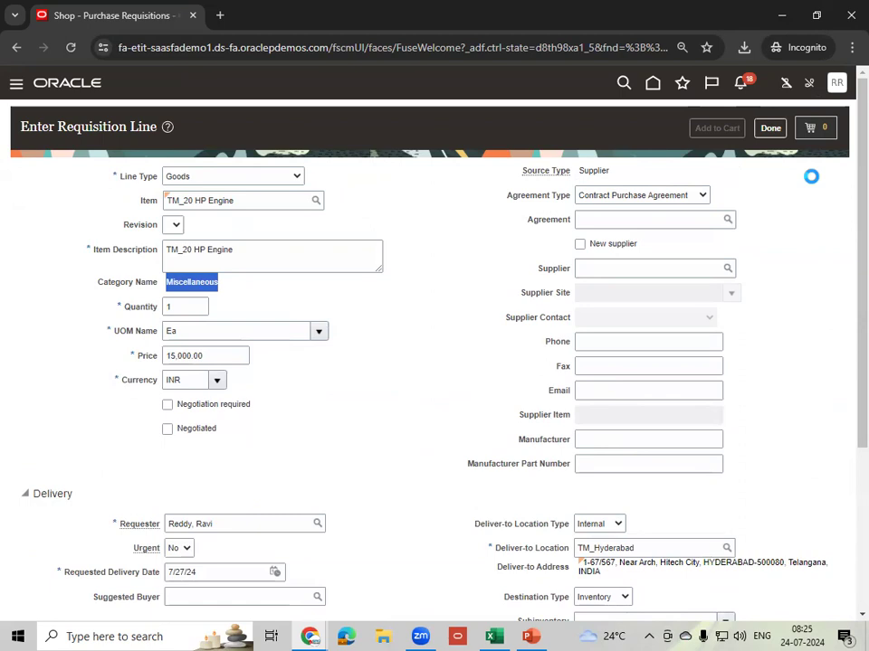
# - Review the cart as requisition 202410002SBU and view its Manage Approvals route
pyautogui.click(813, 130)
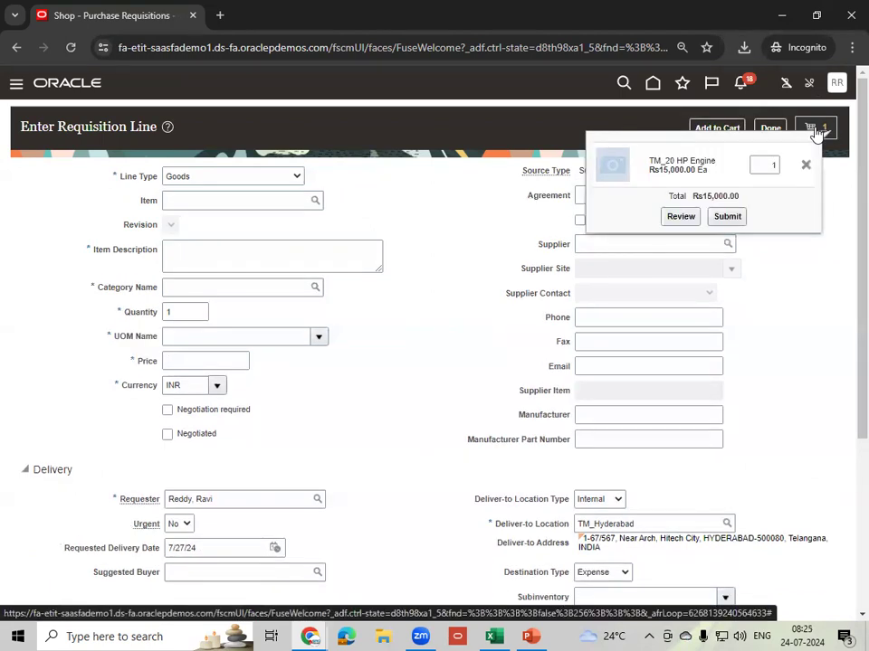
pyautogui.click(680, 216)
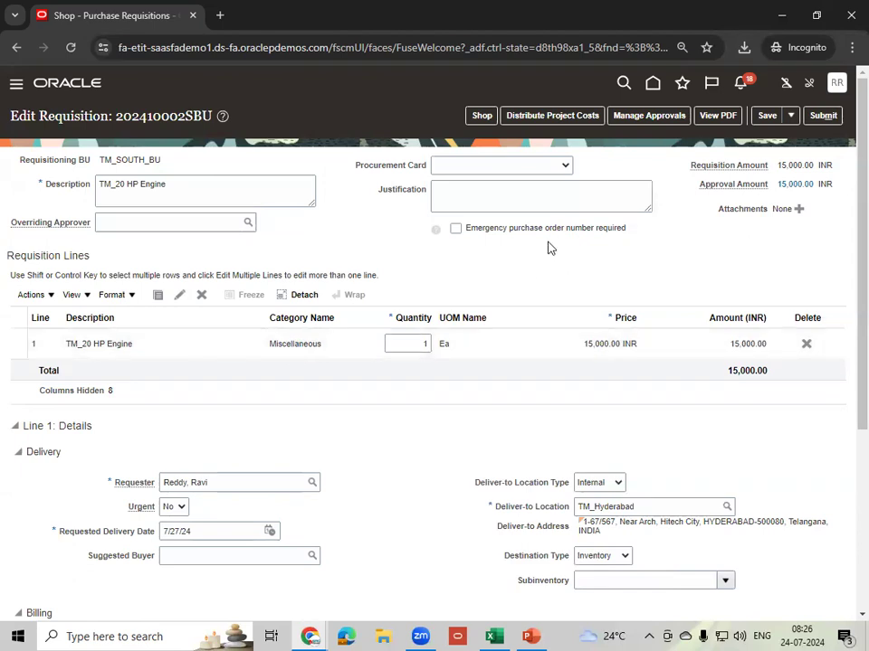
pyautogui.click(642, 121)
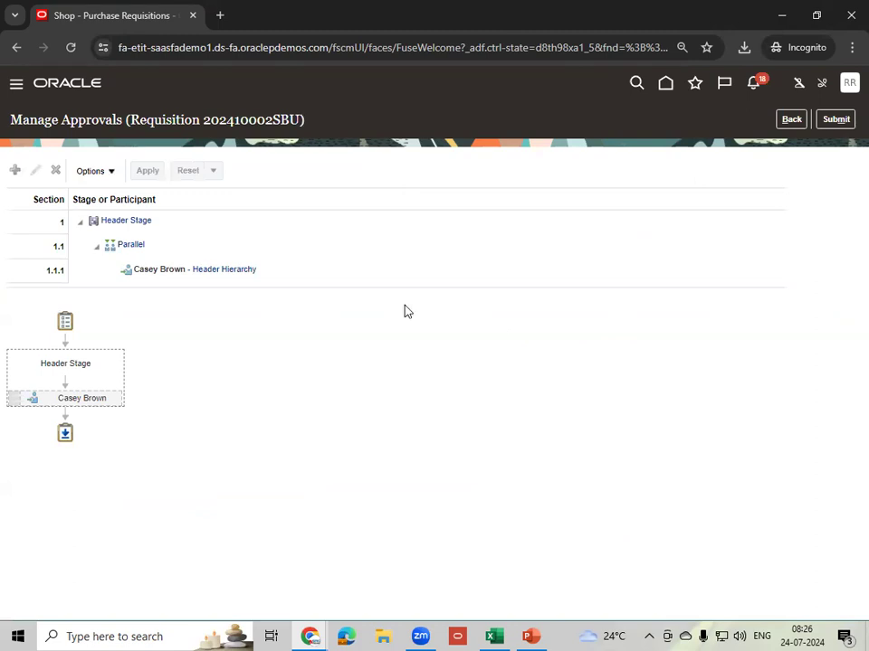
# - Inspect the Header Hierarchy approver entry, then go back to editing requisition 202410002SBU
pyautogui.click(286, 274)
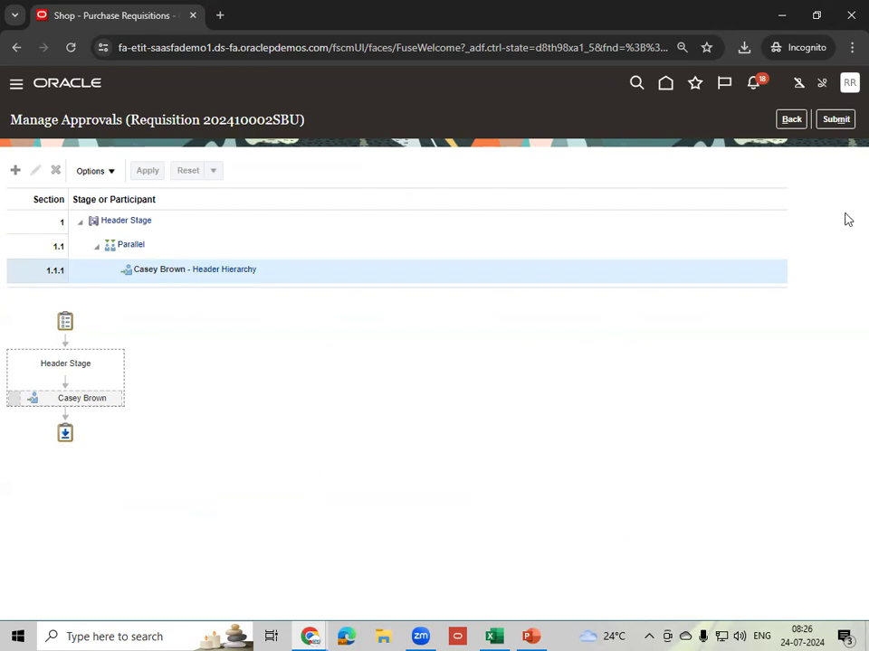
pyautogui.click(791, 121)
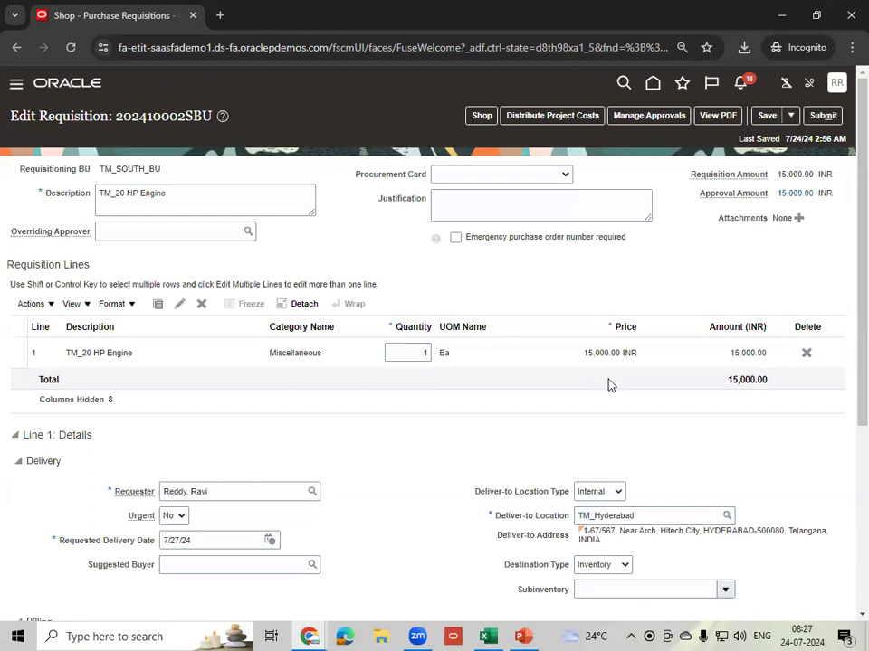
# - Change the line's destination type to Expense, save, and dismiss the no-approver error from approval routing
pyautogui.click(615, 568)
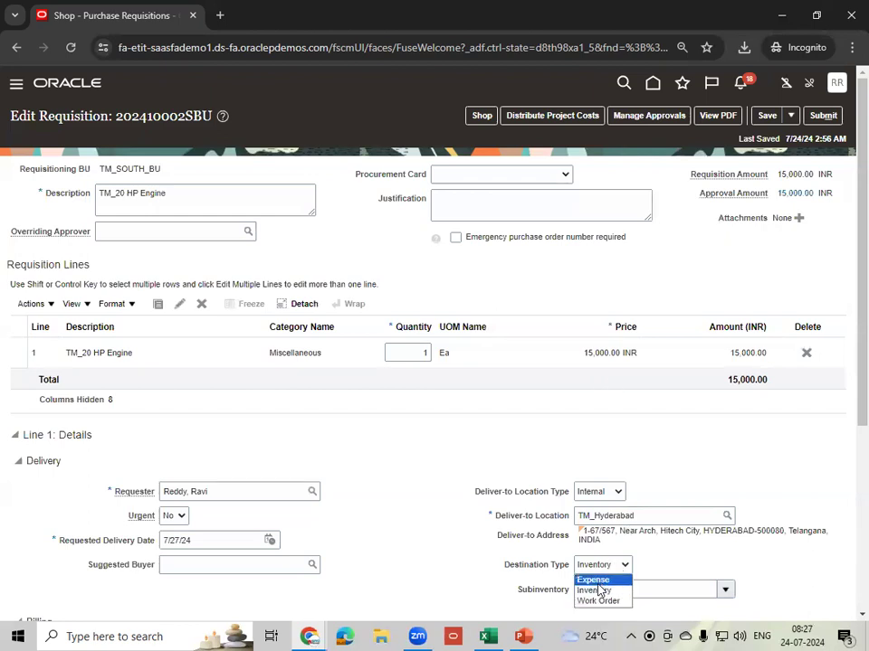
pyautogui.click(593, 580)
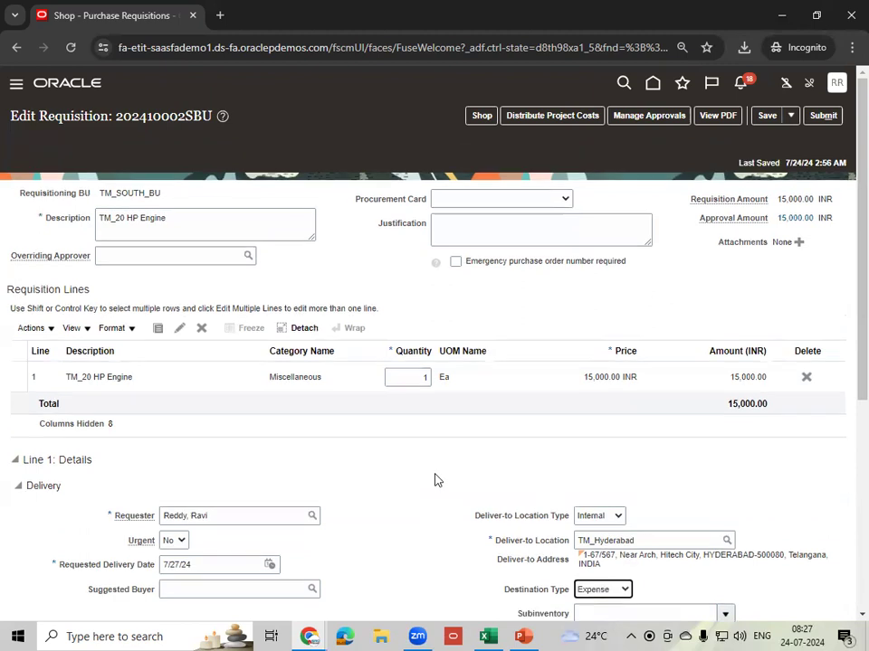
pyautogui.click(765, 116)
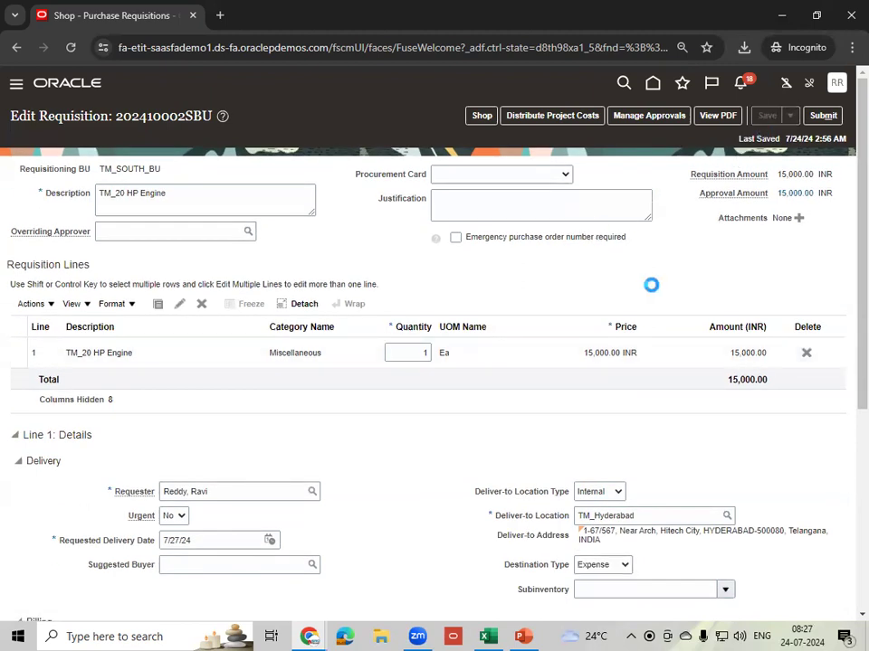
pyautogui.click(650, 116)
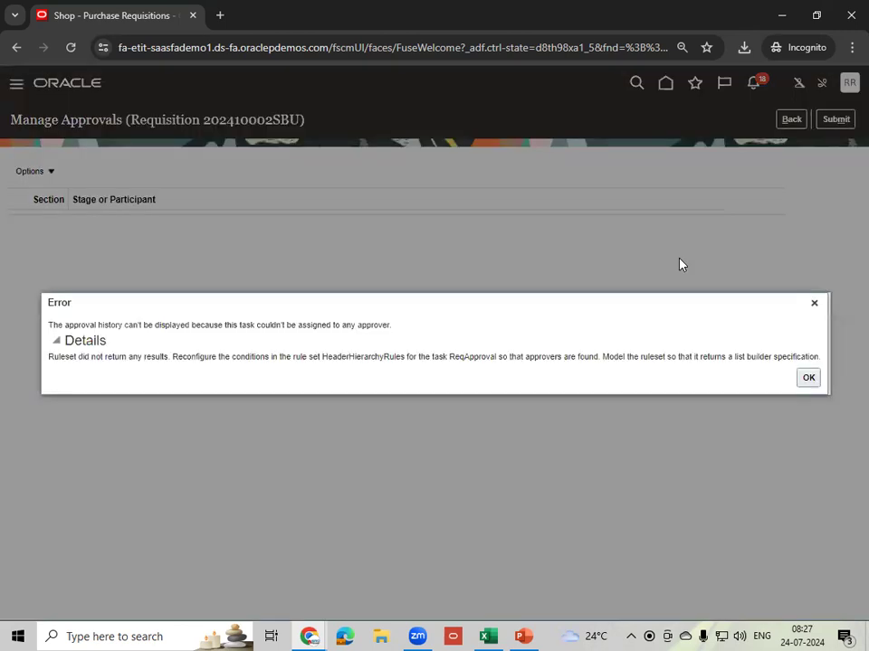
pyautogui.click(810, 385)
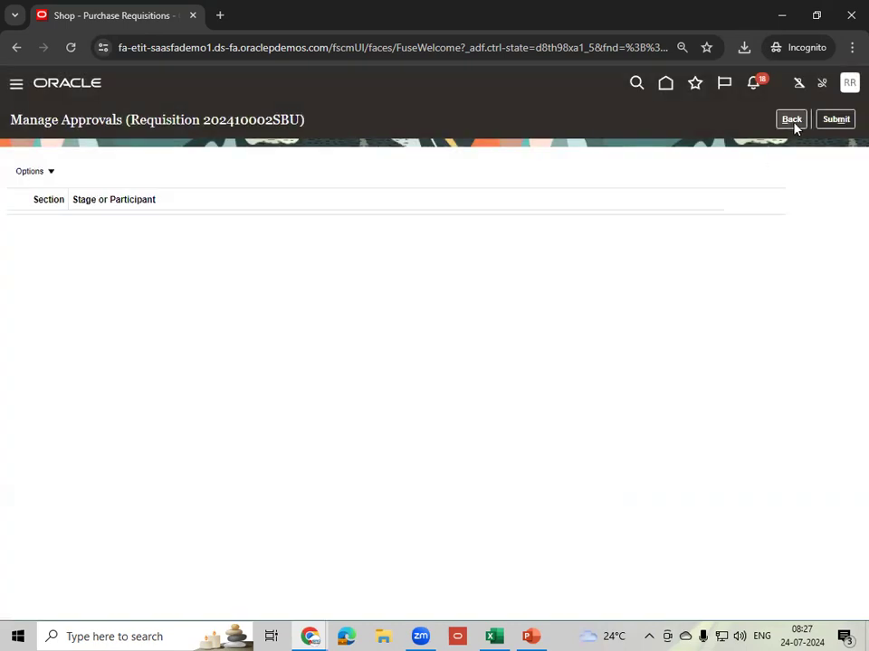
# - Restore Inventory destination on the TM_20 HP Engine line and save quantity 5, totalling 75,000.00 INR
pyautogui.click(793, 120)
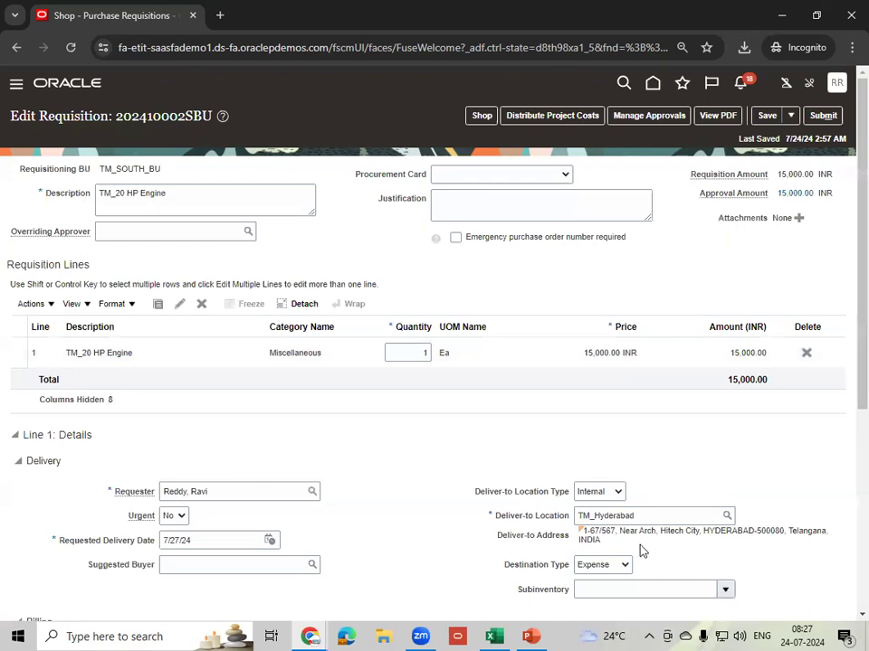
pyautogui.click(624, 566)
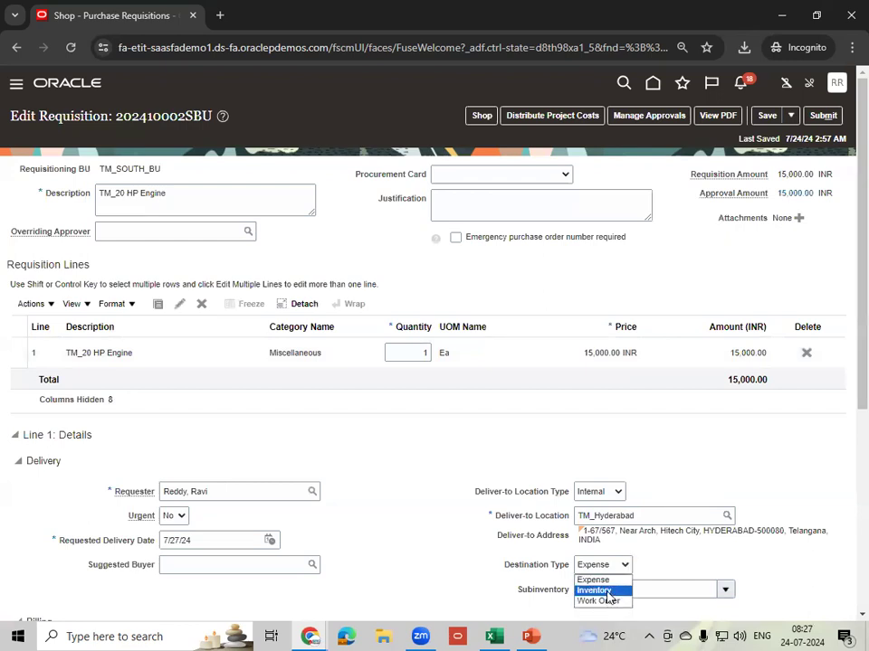
pyautogui.click(604, 590)
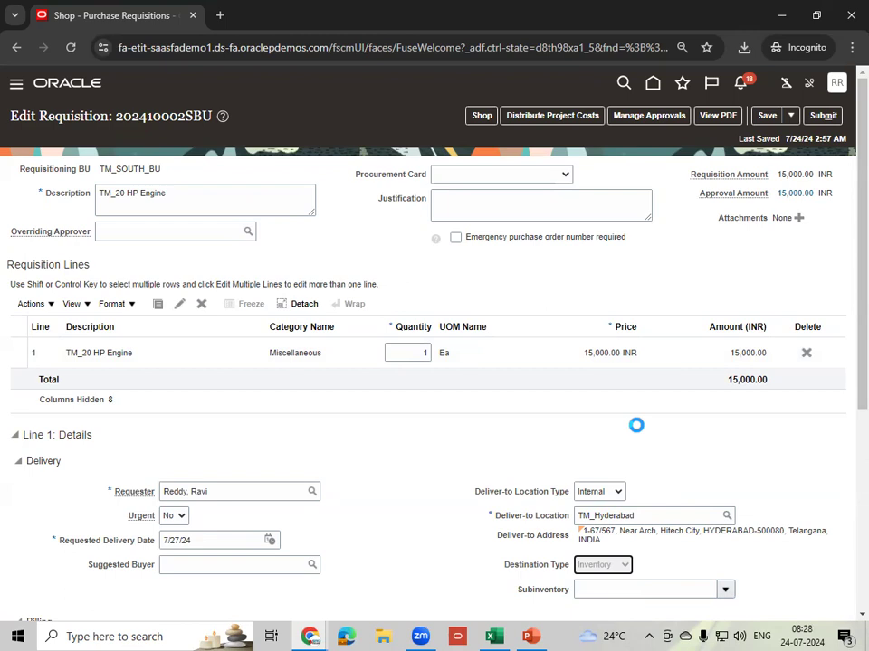
pyautogui.doubleClick(407, 353)
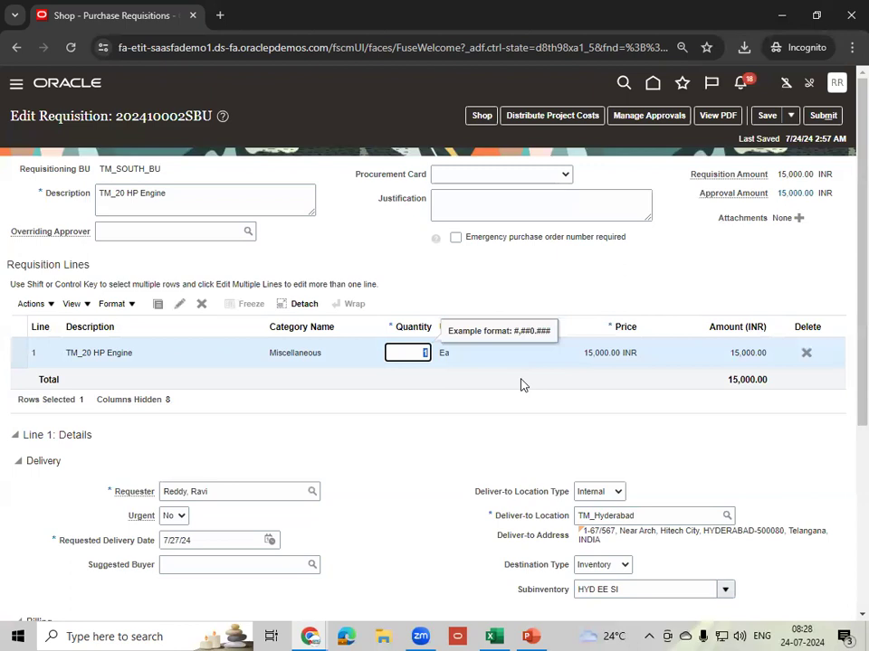
pyautogui.write('5')
pyautogui.press('Tab')
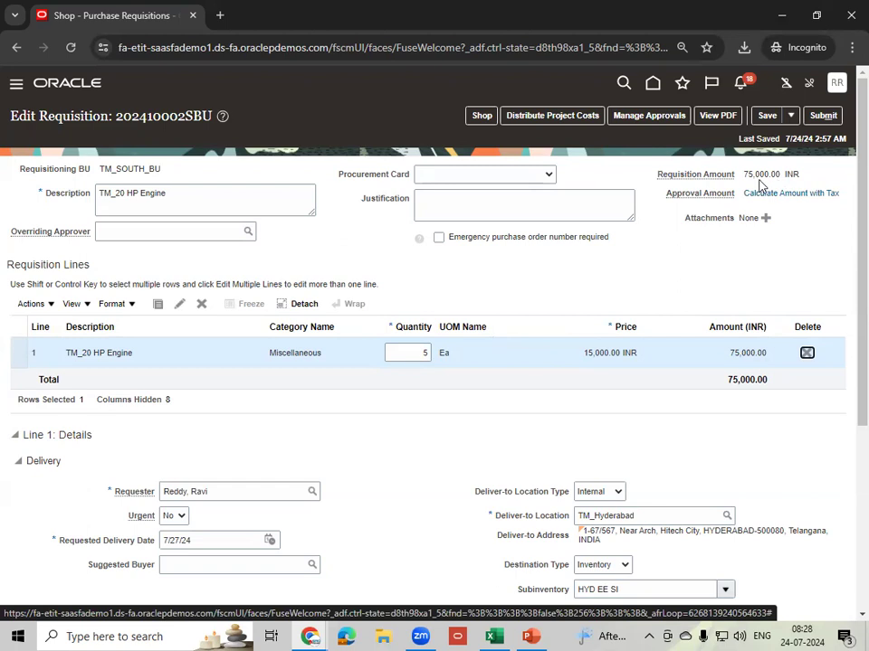
pyautogui.click(767, 116)
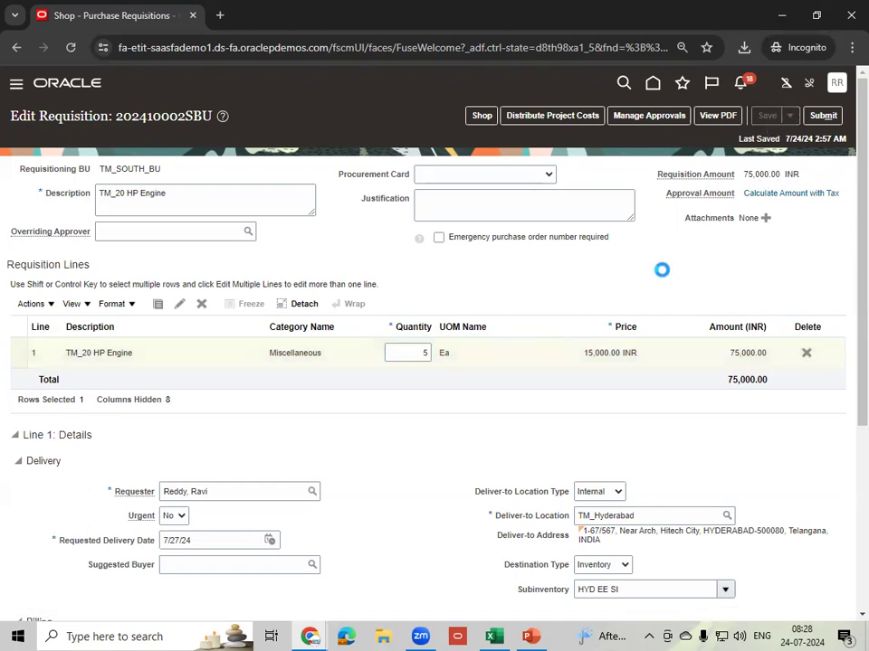
# - Review the approver for the 75,000.00 INR requisition, then submit it and acknowledge the confirmation
pyautogui.click(647, 117)
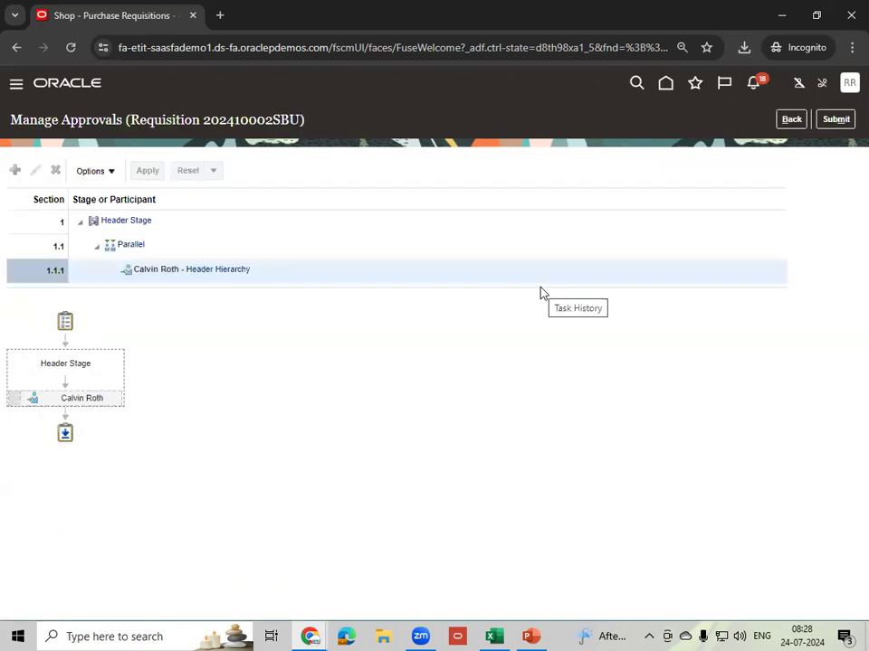
pyautogui.click(844, 120)
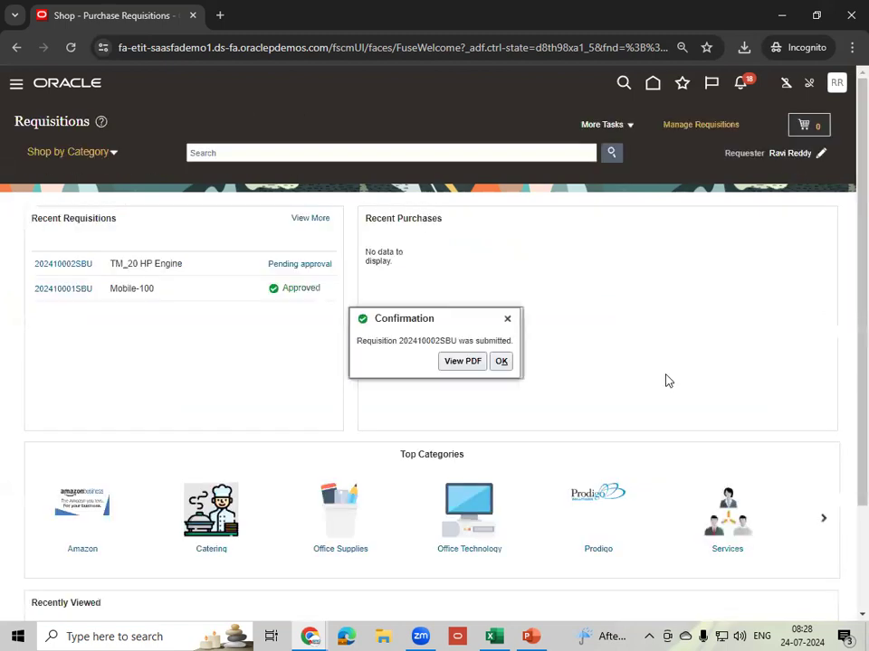
pyautogui.click(501, 361)
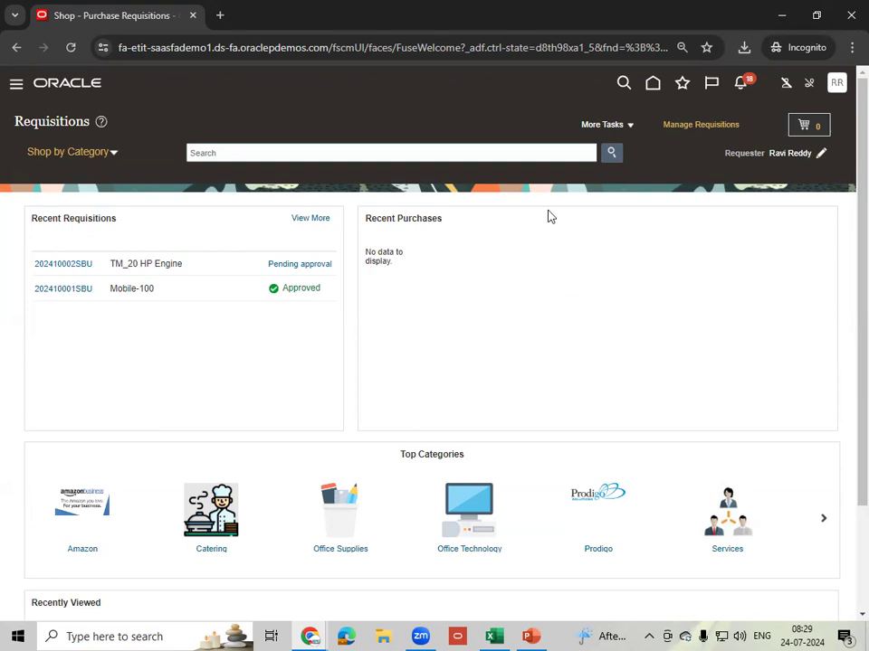
# - Open the pending approval details of requisition 202410002SBU and inspect its header-hierarchy approver
pyautogui.click(308, 263)
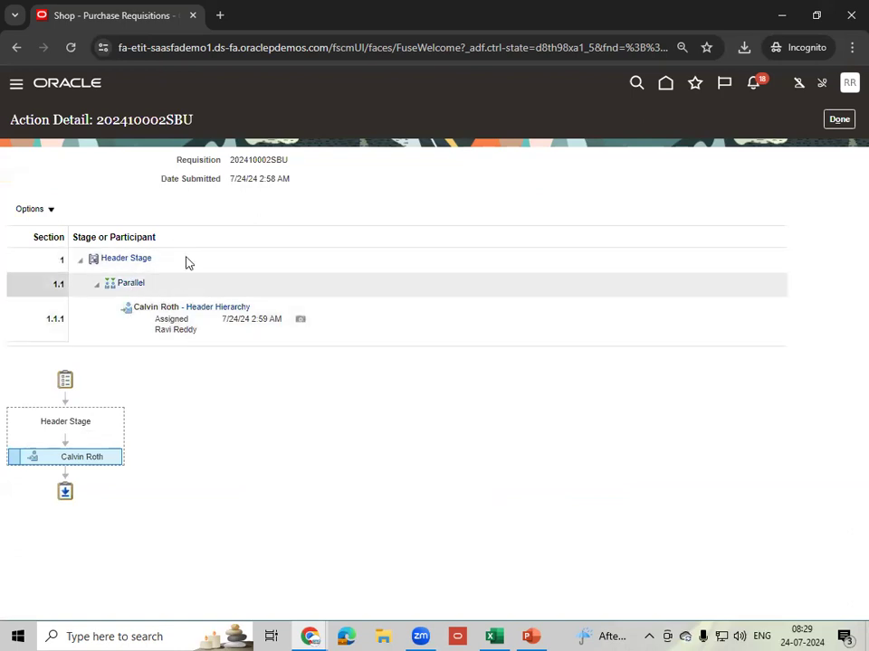
pyautogui.click(346, 324)
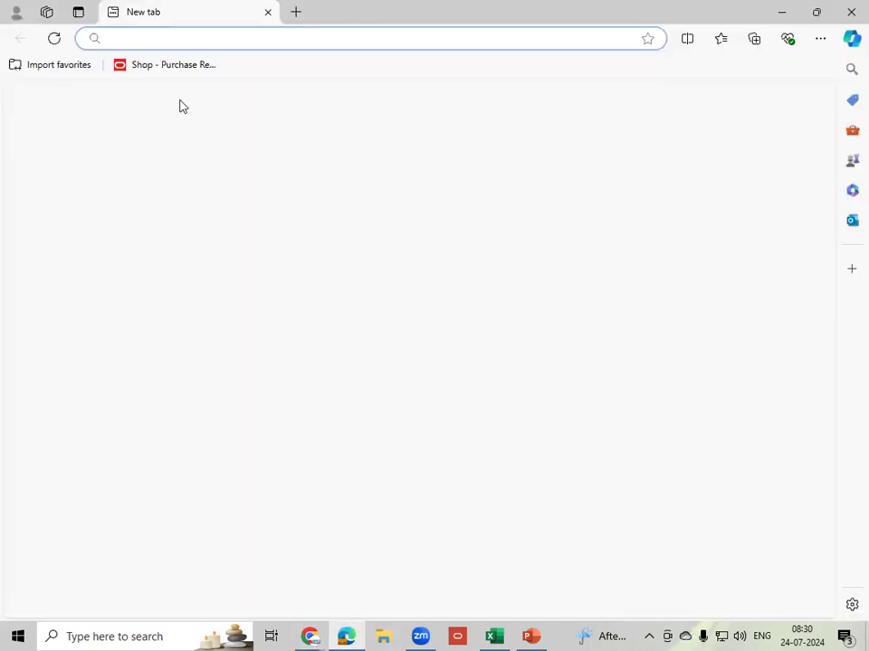
# - Load the Oracle Fusion welcome page in Edge via the 'etit' suggestion, then bring the Chrome window forward
pyautogui.write('etit')
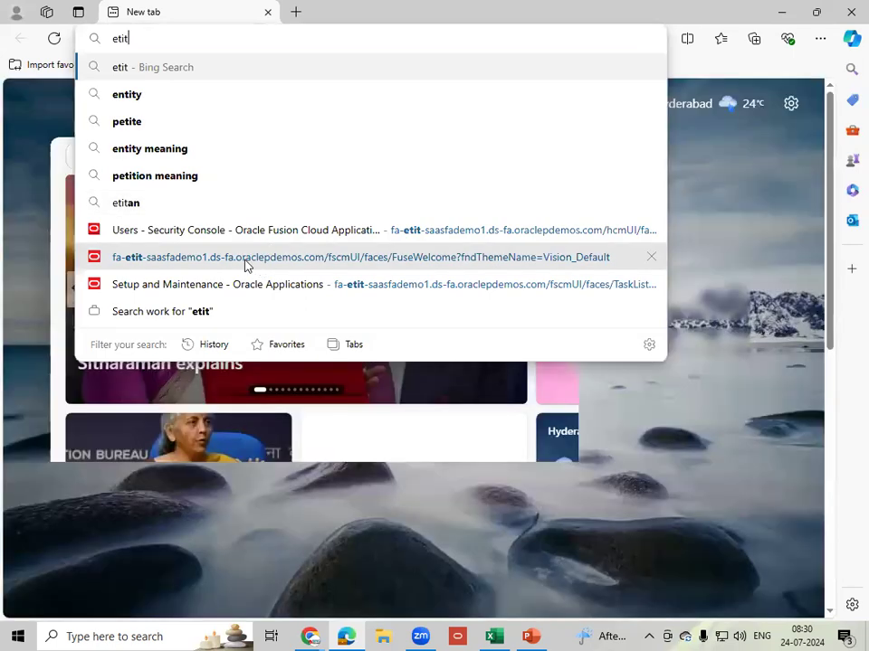
pyautogui.click(246, 261)
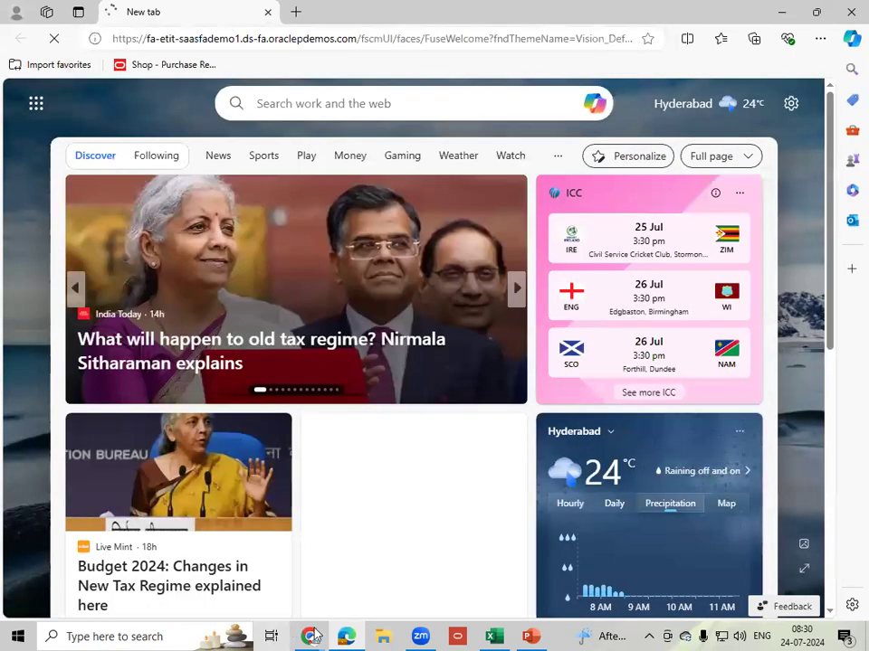
pyautogui.moveTo(298, 632)
pyautogui.click(287, 604)
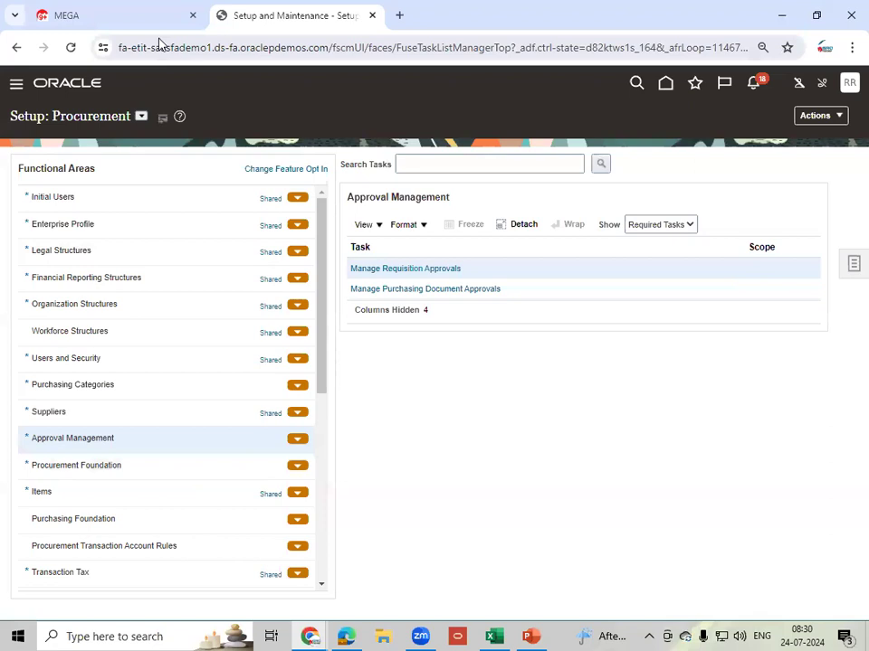
# - Open the Instance Access.txt login notes under PRC, SCM and MFG > Instance Access in MEGA
pyautogui.click(114, 30)
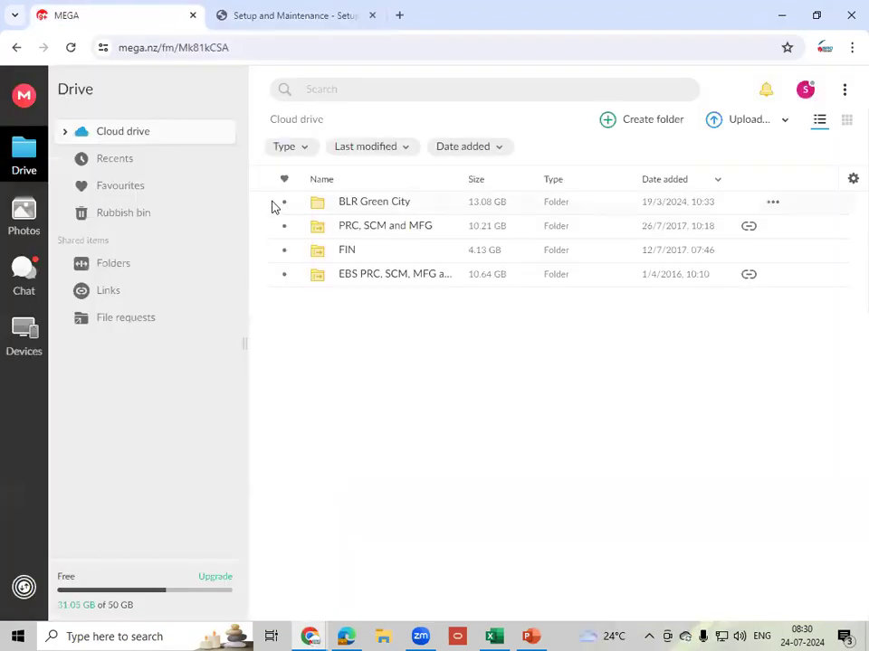
pyautogui.doubleClick(400, 235)
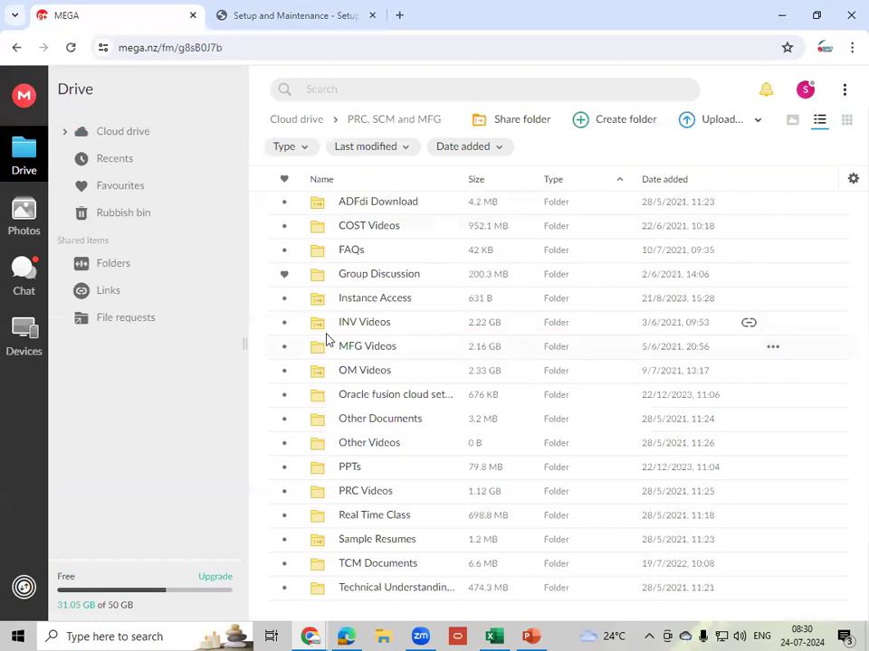
pyautogui.click(388, 296)
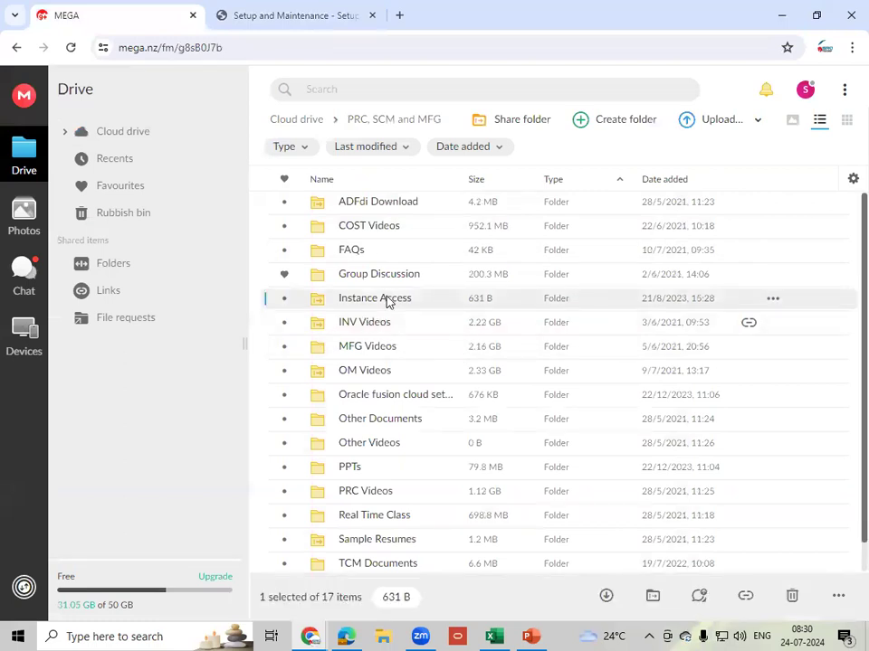
pyautogui.doubleClick(388, 299)
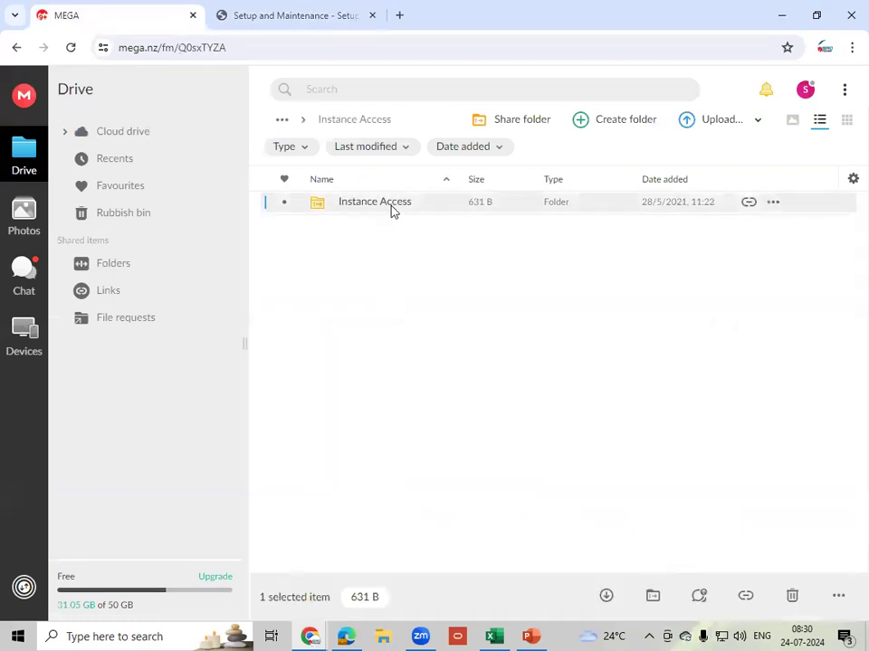
pyautogui.doubleClick(392, 208)
pyautogui.doubleClick(392, 208)
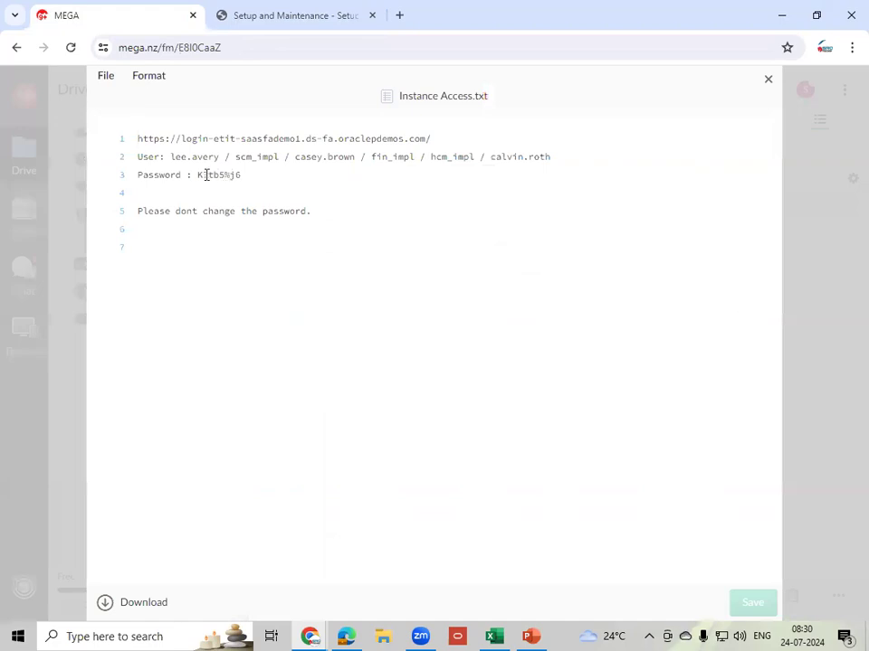
# - Select the account password in the notes and enter the approver's user ID on the Oracle sign-in page
pyautogui.moveTo(198, 174); pyautogui.dragTo(244, 174)
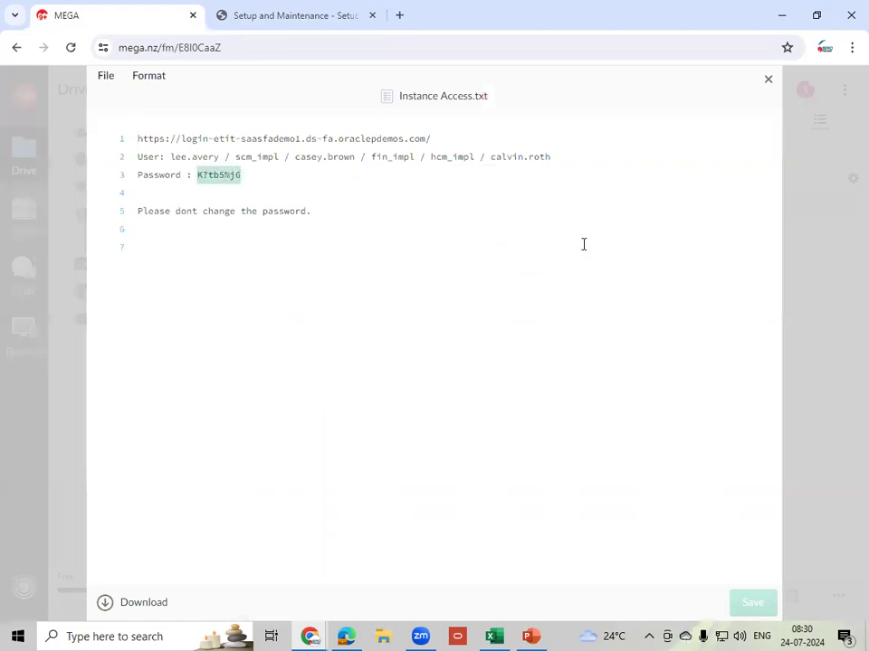
pyautogui.click(358, 635)
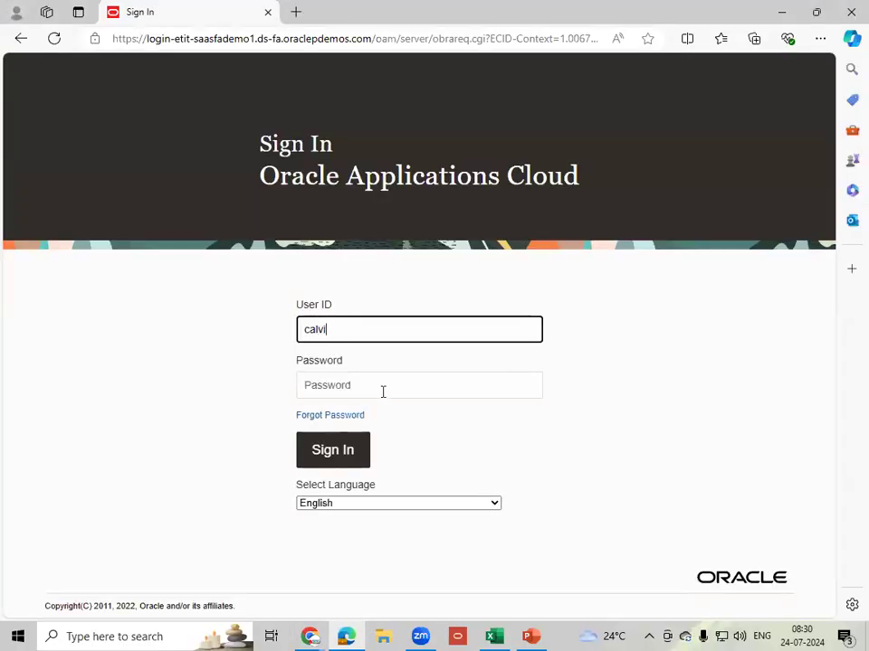
# - Paste the account password into the Password field and sign in as the approver
pyautogui.click(383, 390)
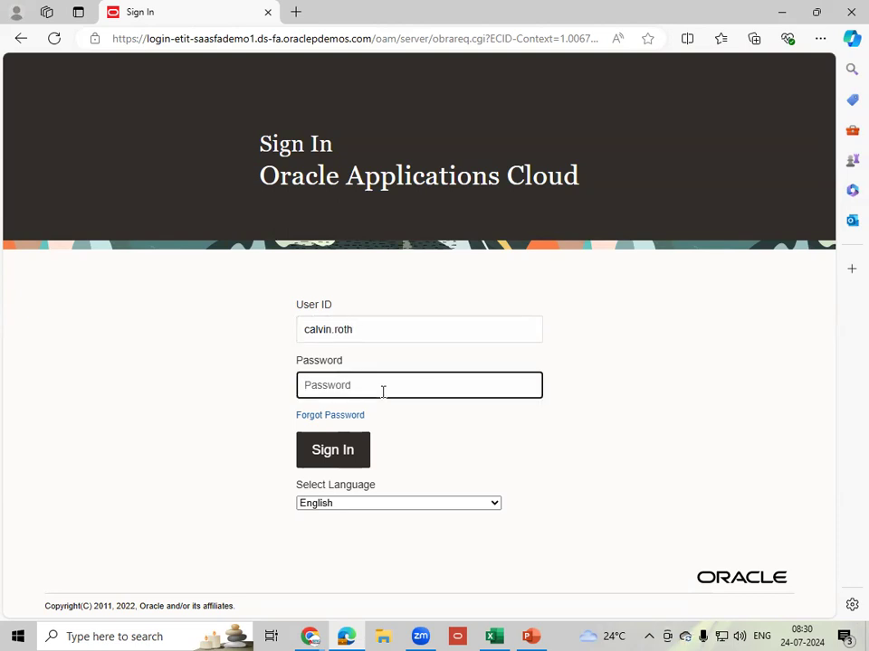
pyautogui.hotkey('ctrl', 'v')
pyautogui.click(333, 450)
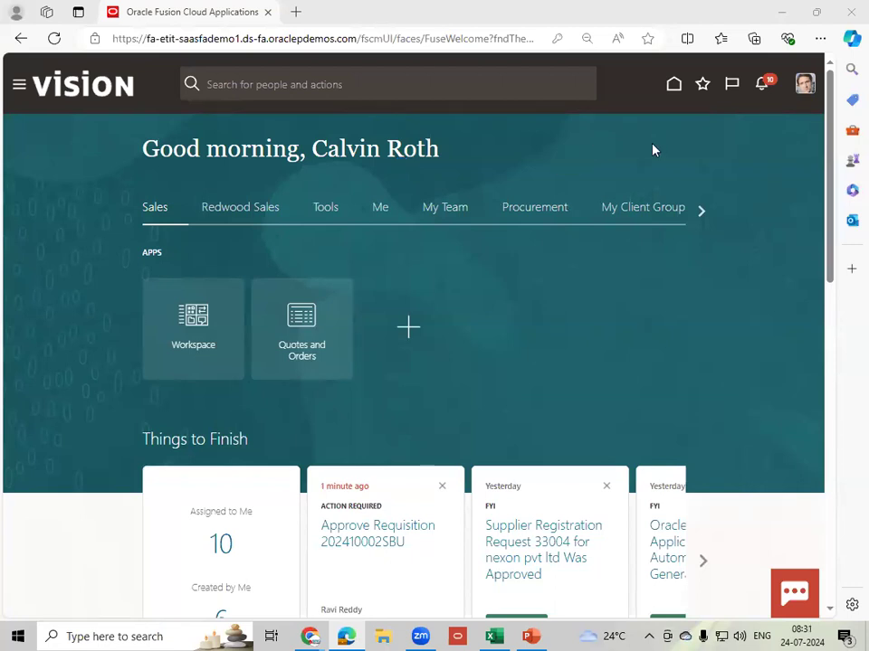
# - Open the Approve Requisition 202410002SBU task from the notifications list
pyautogui.click(763, 87)
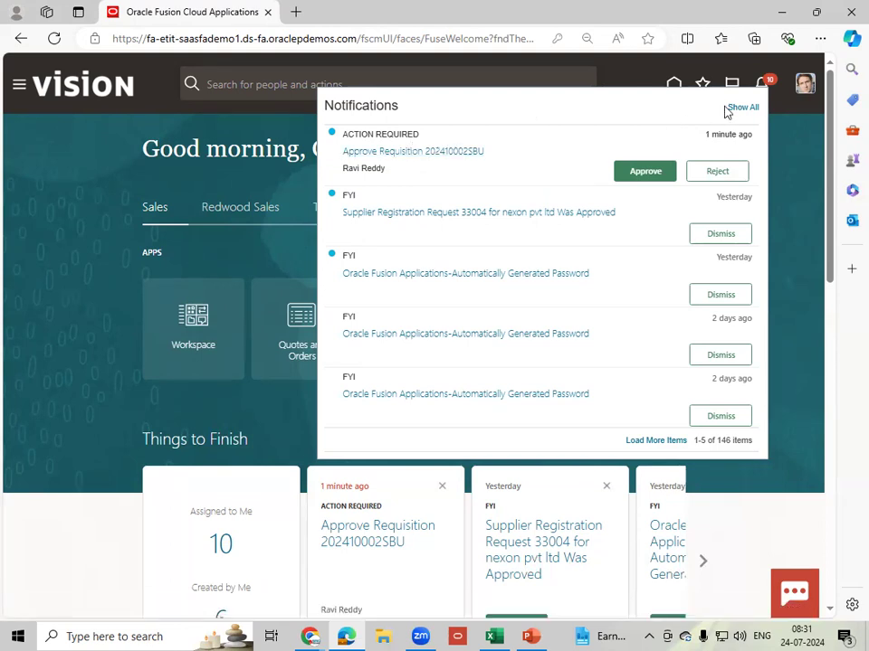
pyautogui.click(435, 152)
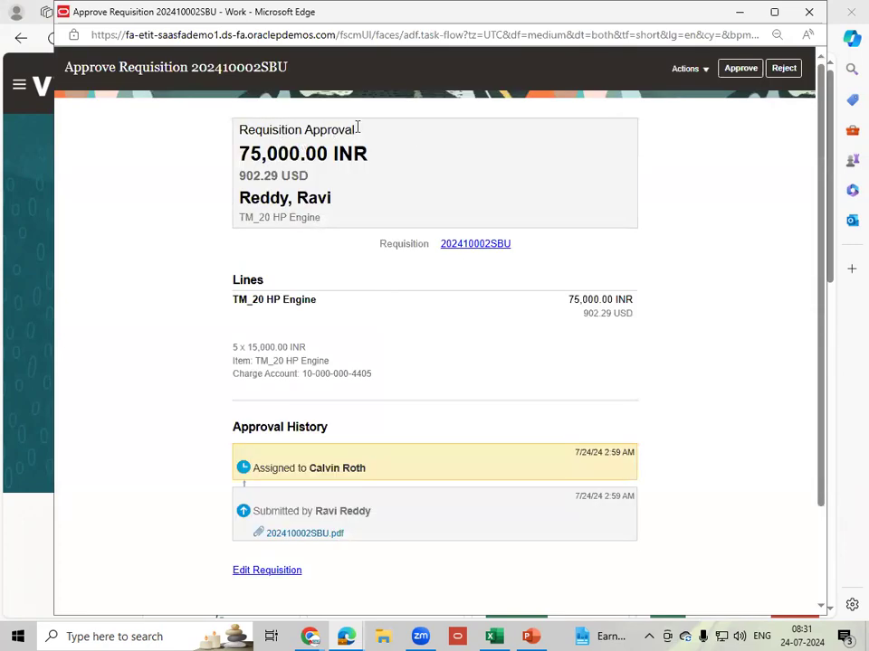
# - Review the 202410002SBU approval task page and show its Actions dropdown
pyautogui.scroll(-2, 391, 390)
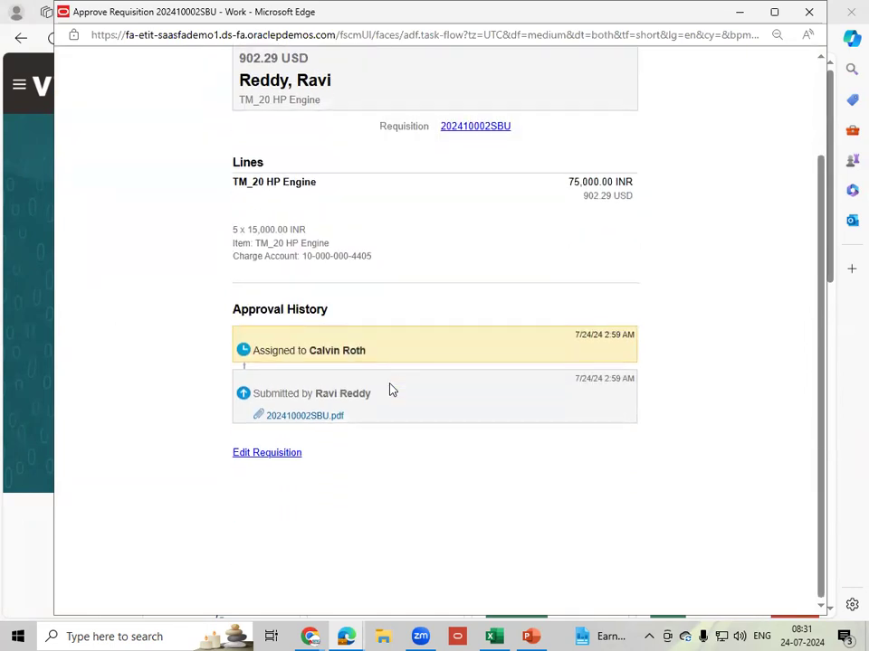
pyautogui.scroll(2, 391, 390)
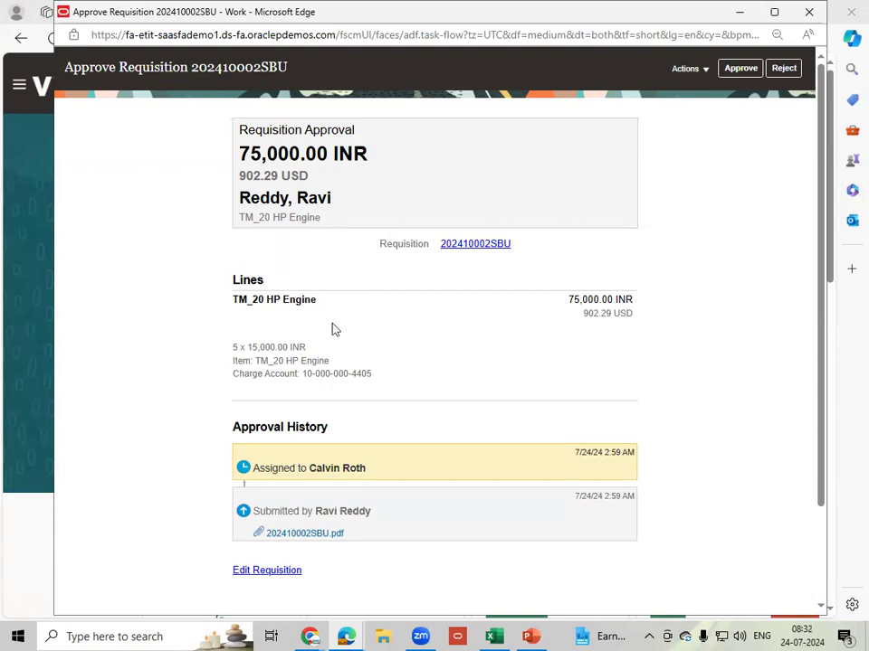
pyautogui.scroll(-1, 342, 406)
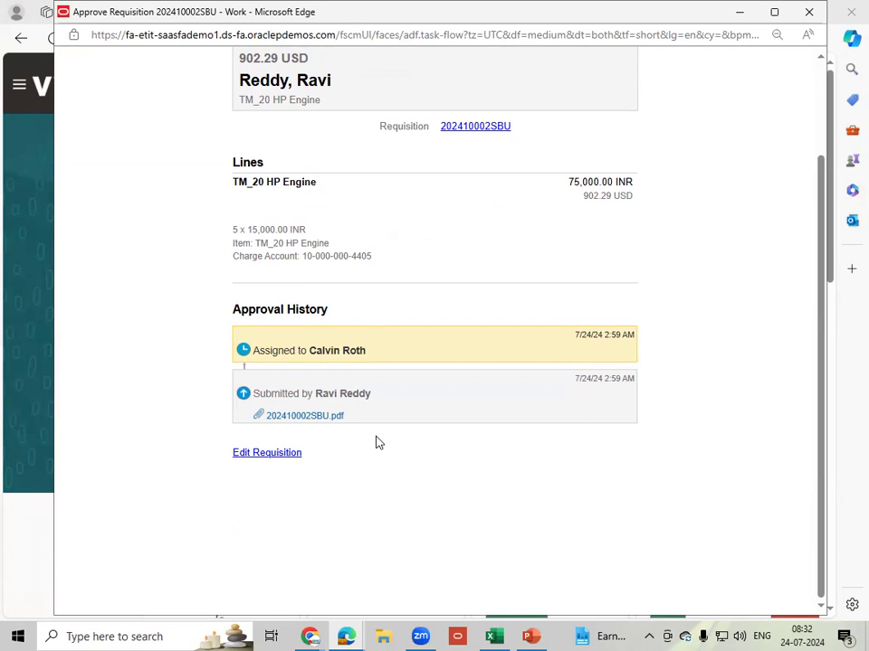
pyautogui.scroll(3, 378, 443)
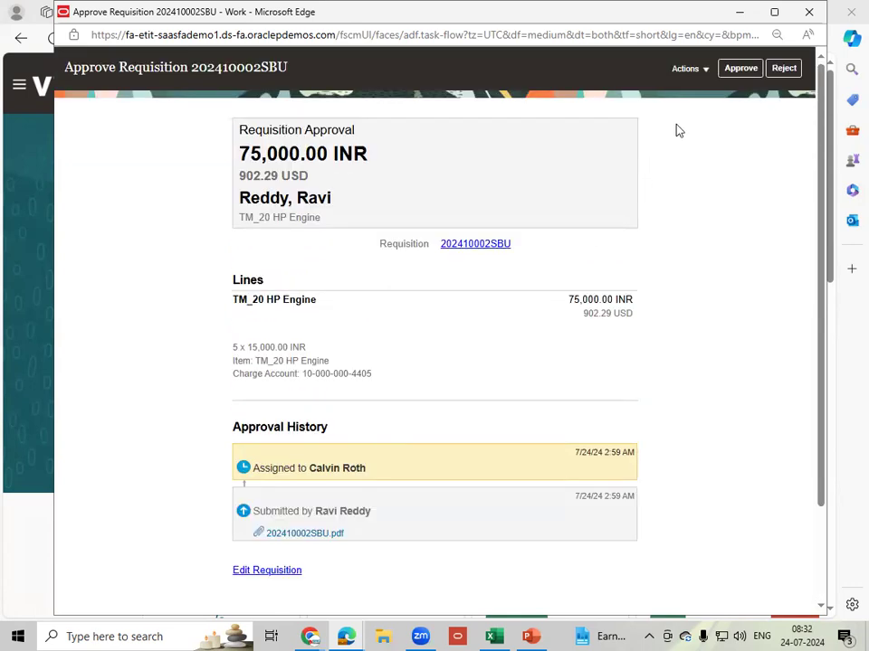
pyautogui.click(688, 69)
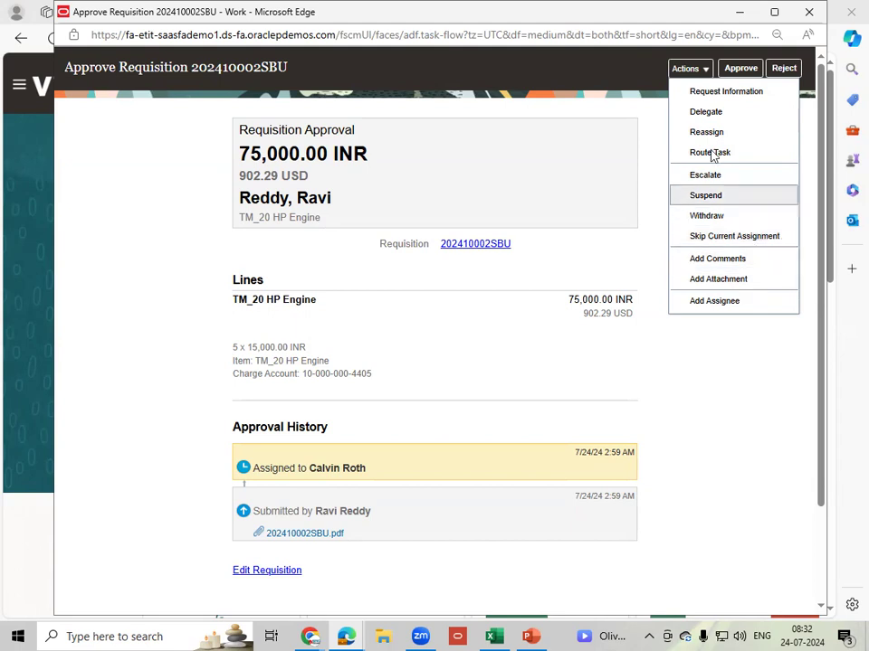
# - Approve requisition 202410002SBU and submit the approval
pyautogui.click(644, 115)
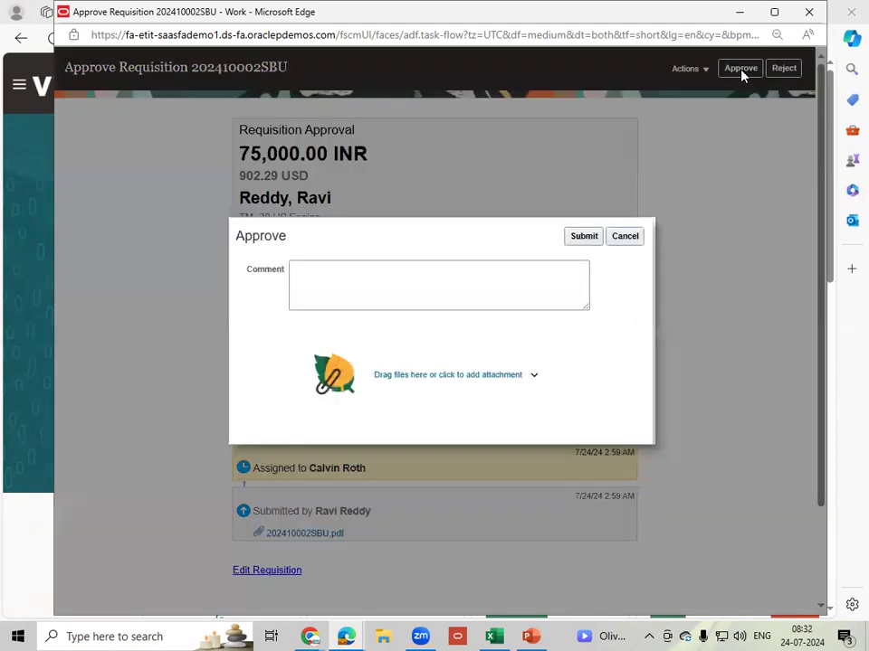
pyautogui.click(375, 301)
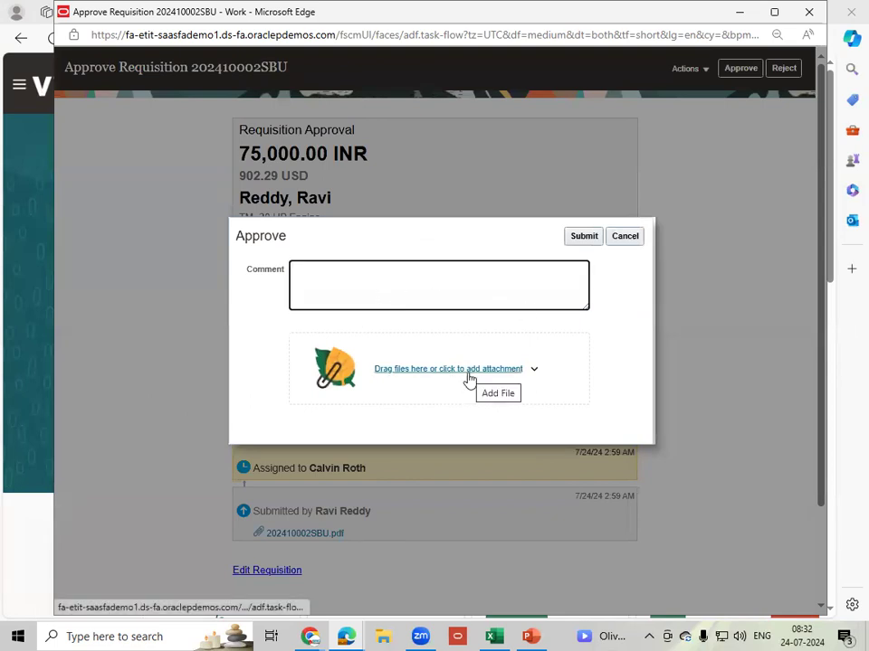
pyautogui.click(586, 238)
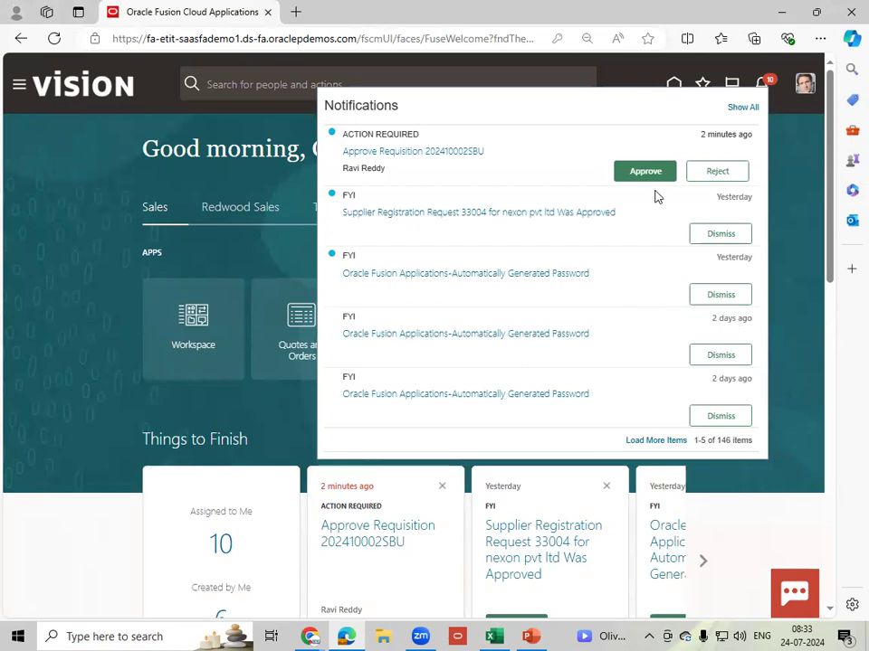
# - Confirm the approval task has left the notifications, then switch to the other browser
pyautogui.click(765, 84)
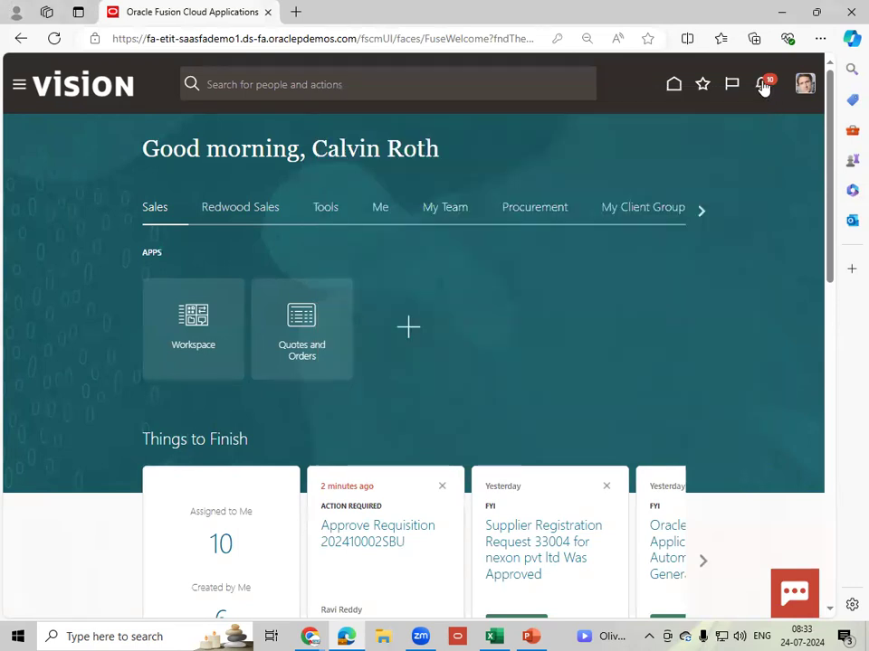
pyautogui.click(765, 85)
pyautogui.click(763, 91)
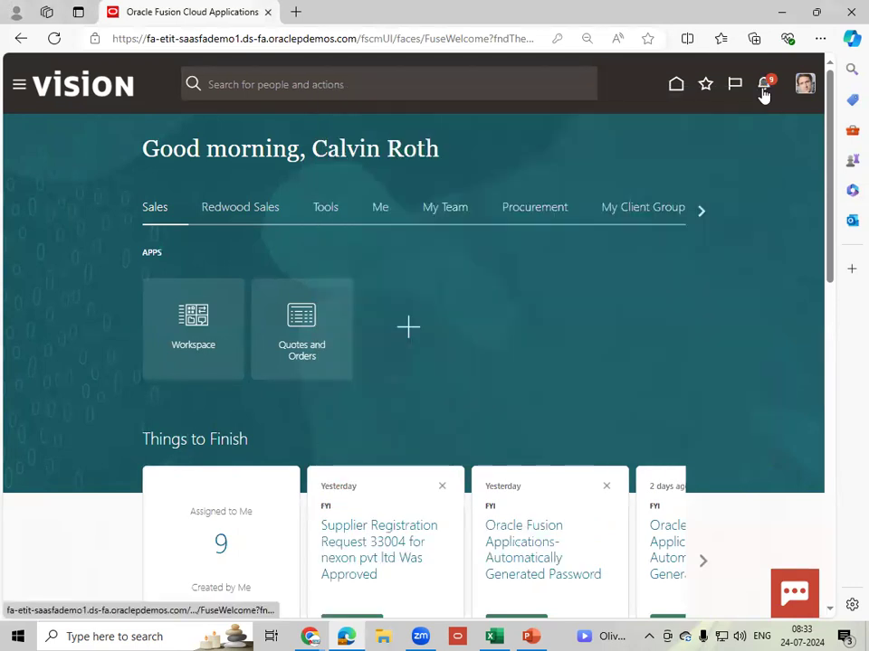
pyautogui.click(763, 87)
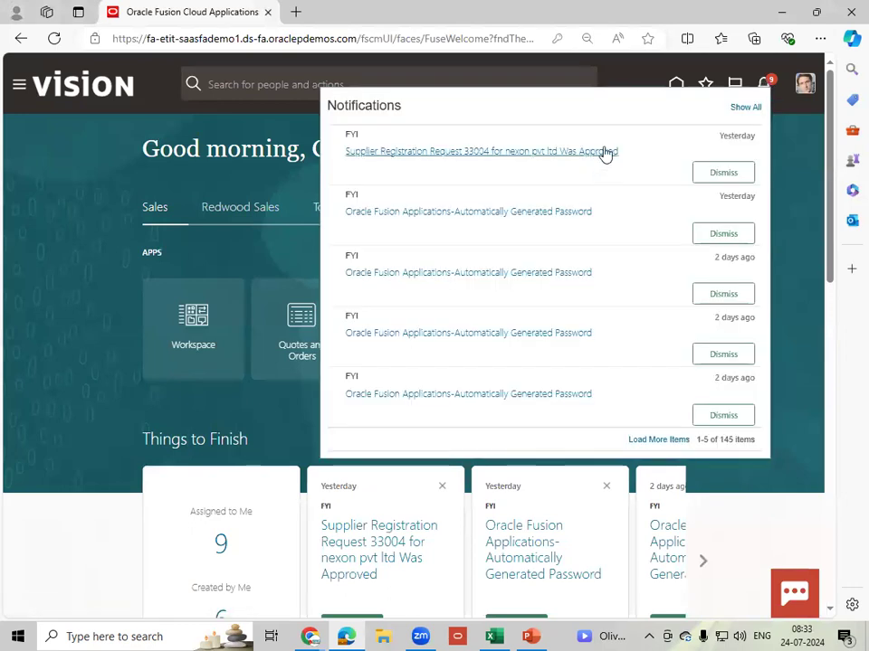
pyautogui.click(790, 159)
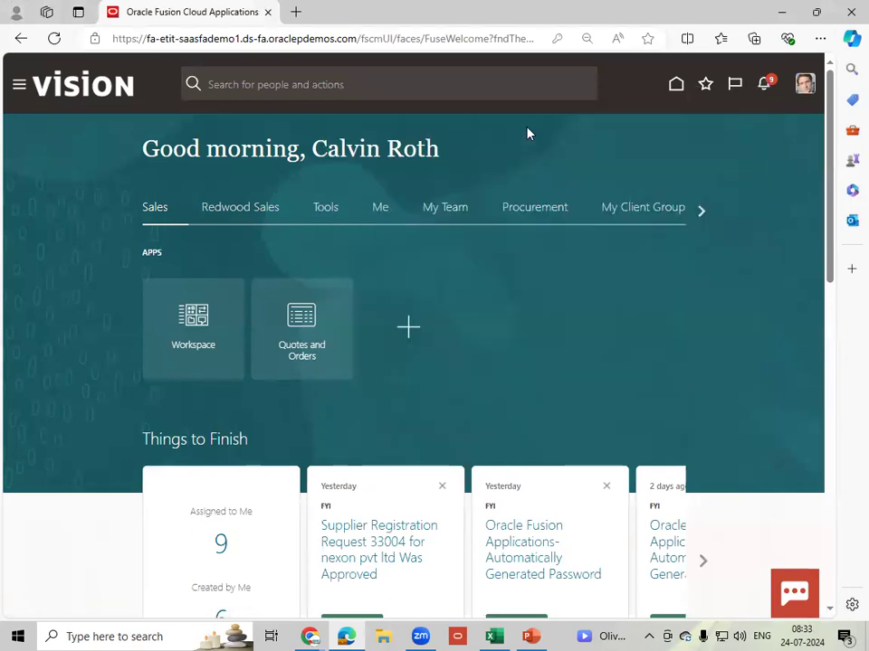
pyautogui.click(310, 637)
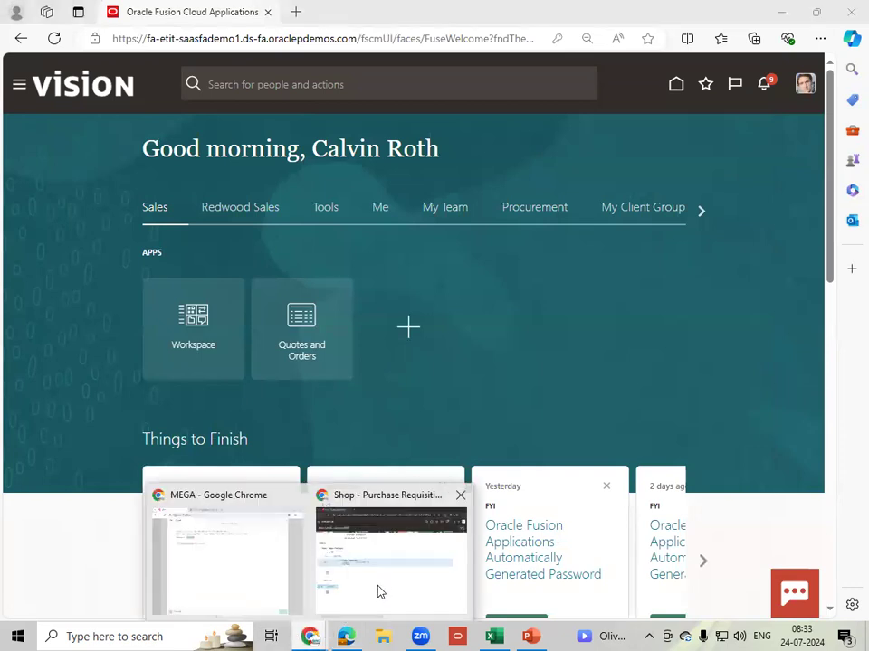
# - In the requester's window, open requisition 202410002SBU from Recent Requisitions, showing it Approved
pyautogui.click(381, 589)
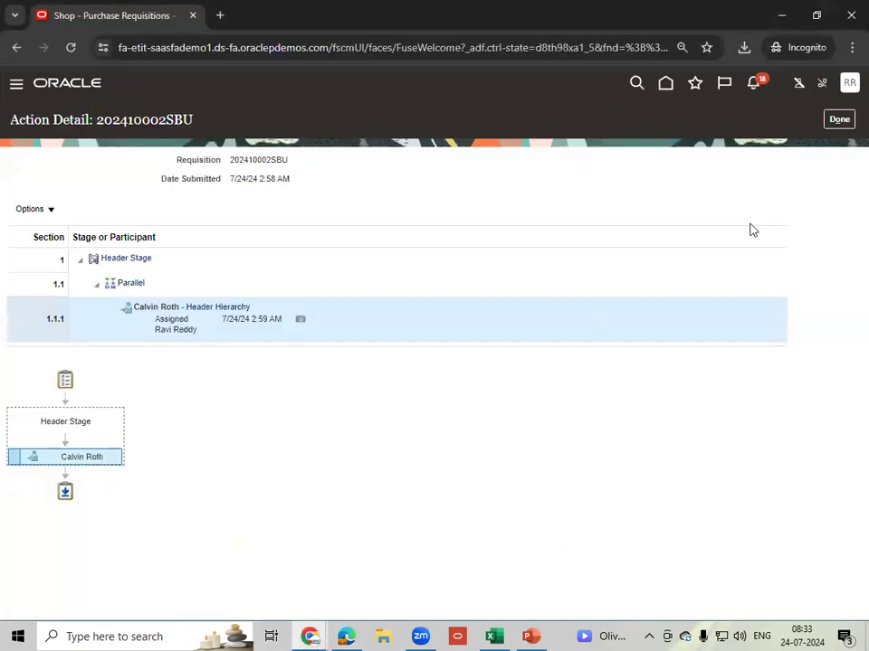
pyautogui.click(839, 119)
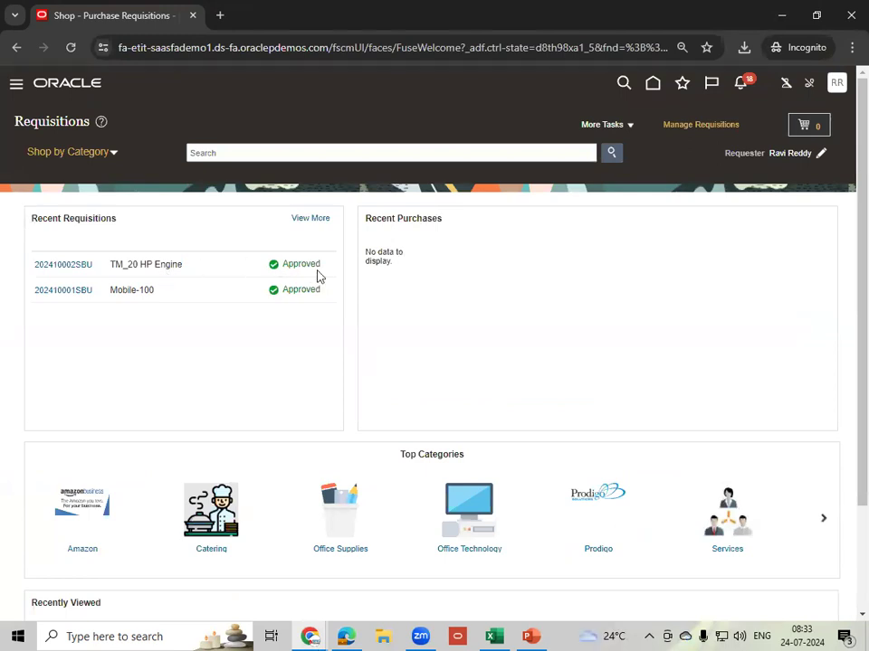
pyautogui.click(61, 265)
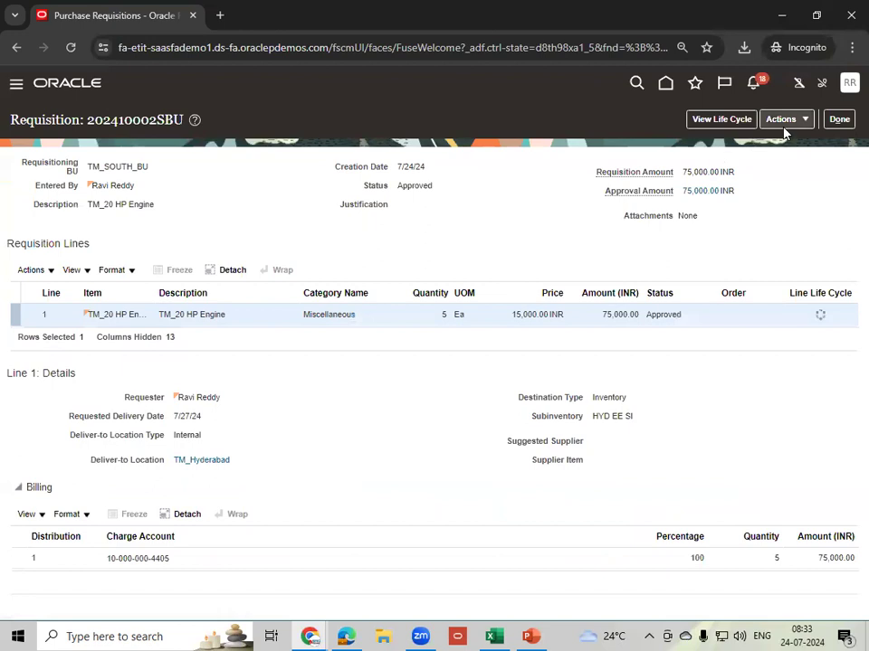
pyautogui.click(786, 122)
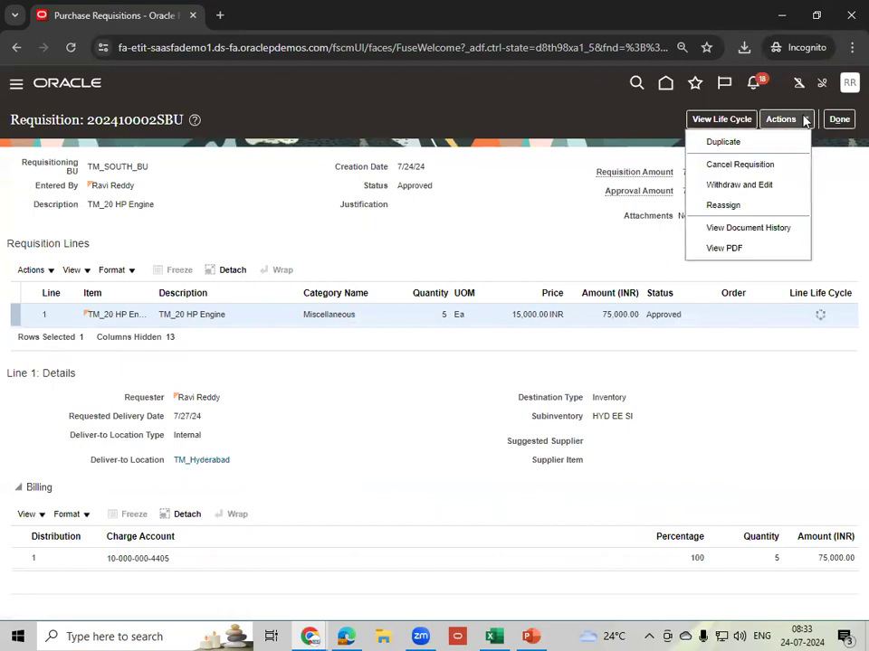
# - View 202410002SBU's document history, select its Approve entry, then return to the Requisitions page
pyautogui.click(748, 229)
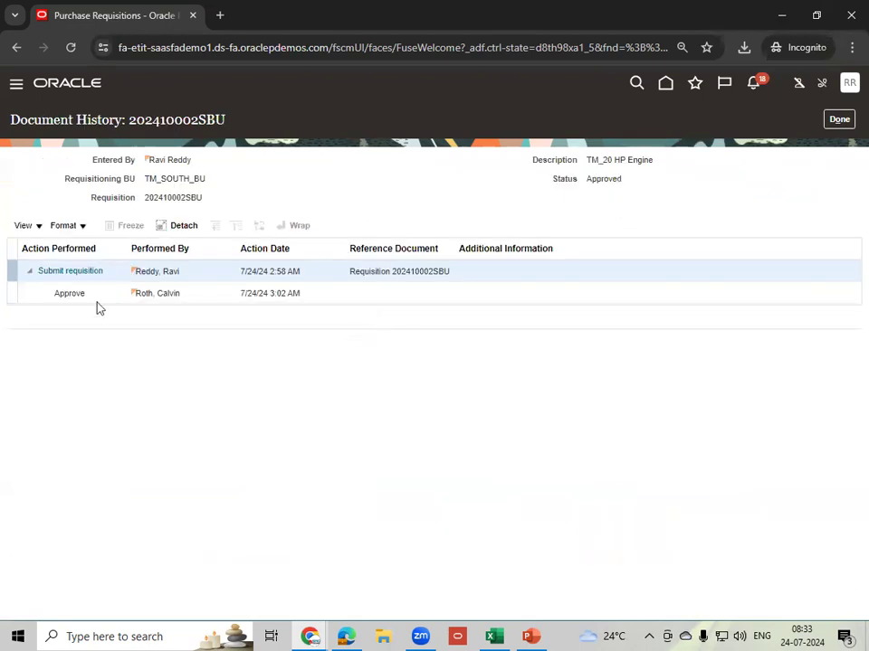
pyautogui.click(195, 294)
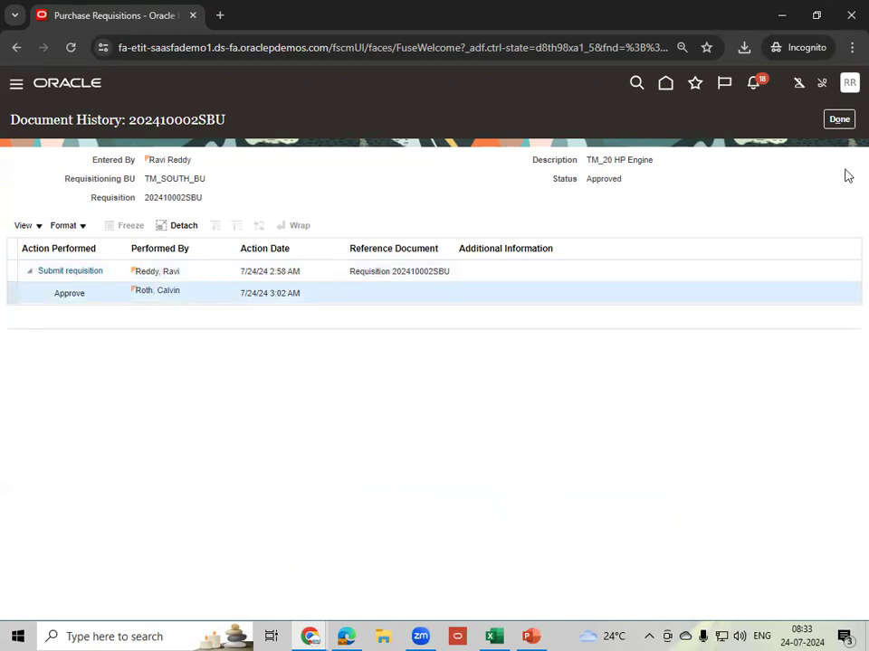
pyautogui.click(842, 123)
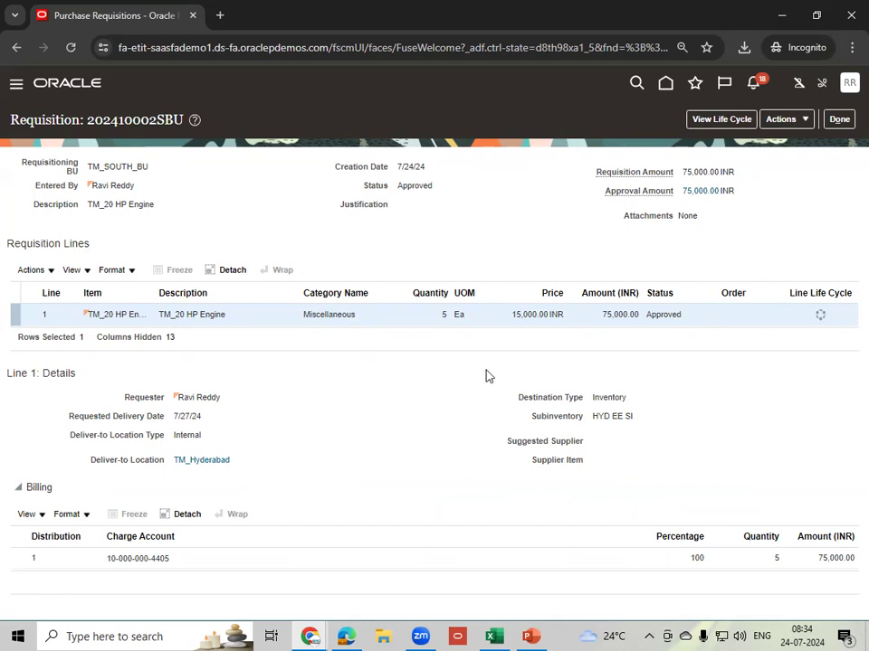
pyautogui.click(837, 122)
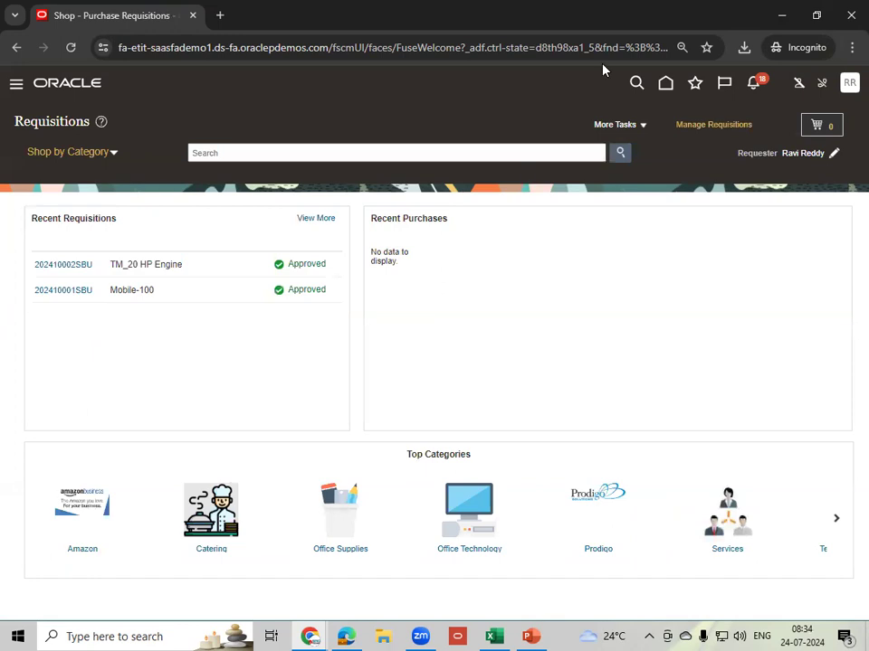
# - Bring the MEGA window forward and close the Instance Access.txt viewer
pyautogui.click(318, 636)
pyautogui.click(252, 588)
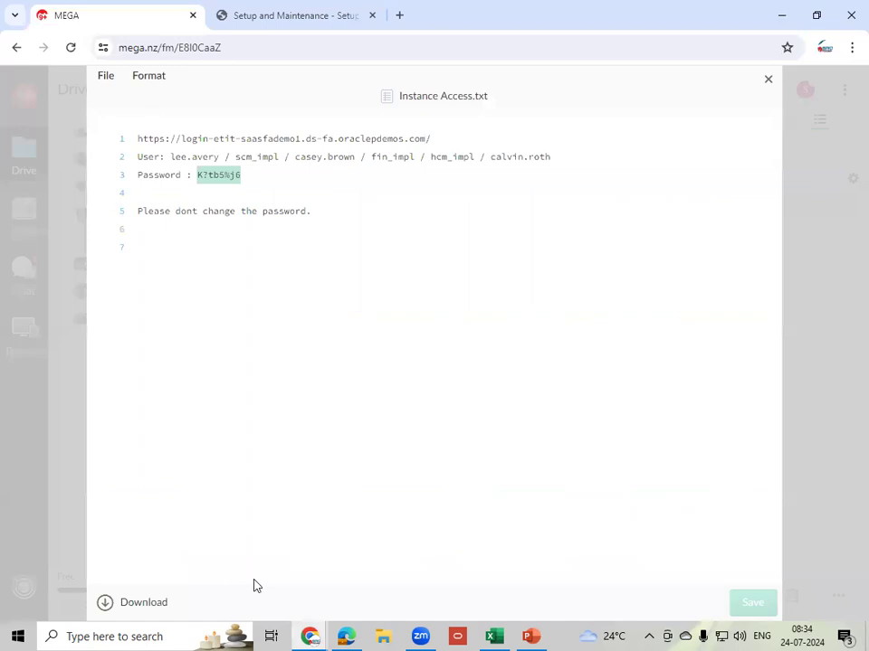
pyautogui.click(16, 49)
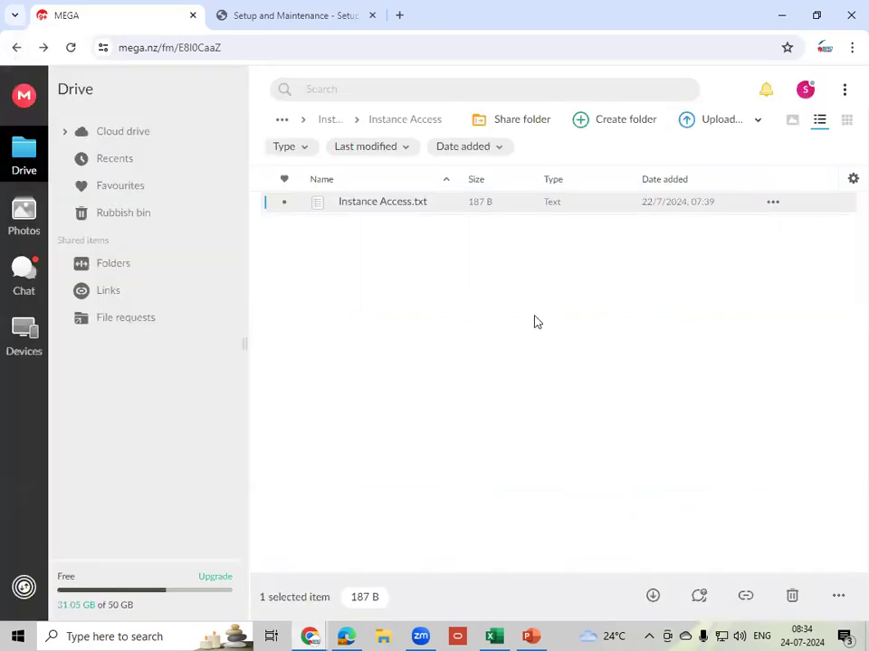